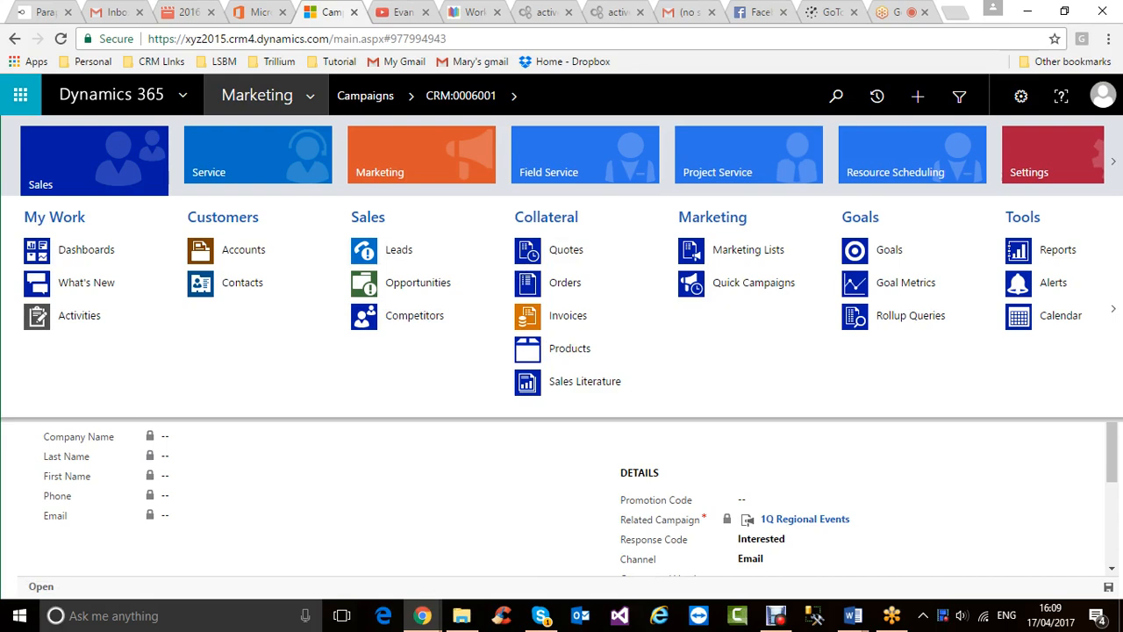
- Scroll the sitemap groups right and back, then select the Marketing area
{"action": "left_click", "coordinate": [1113, 309]}
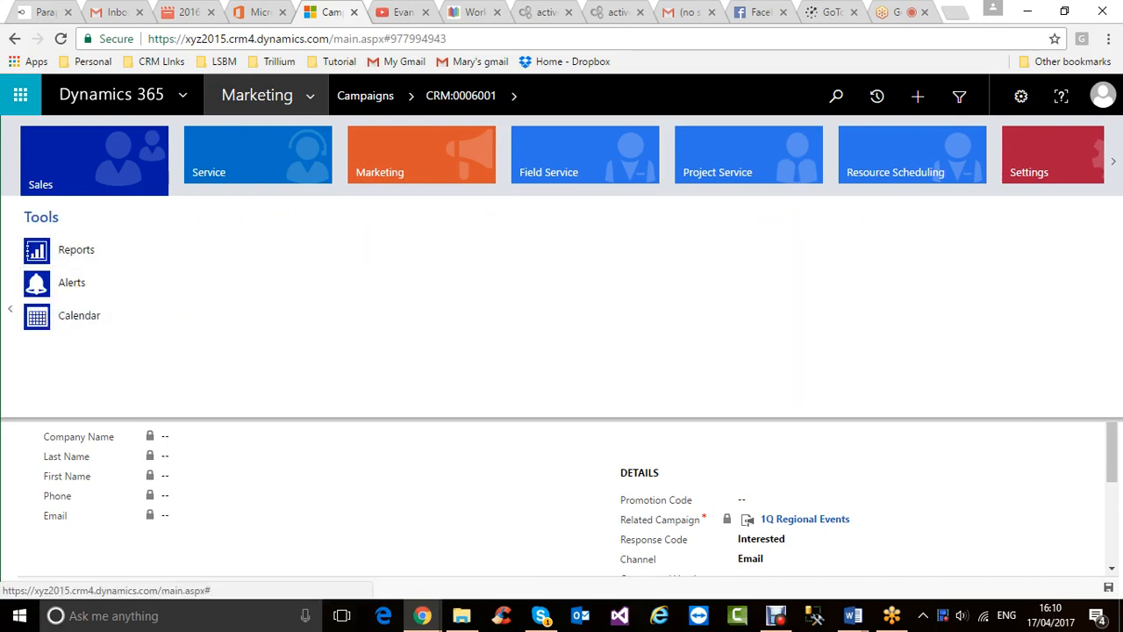
{"action": "left_click", "coordinate": [9, 309]}
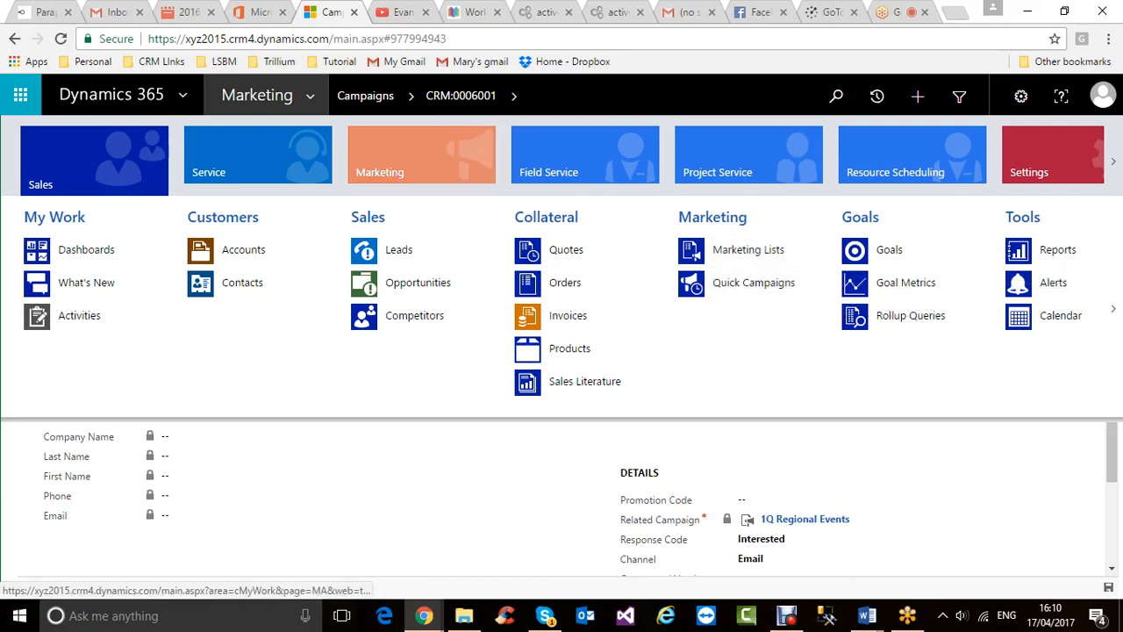
{"action": "left_click", "coordinate": [421, 157]}
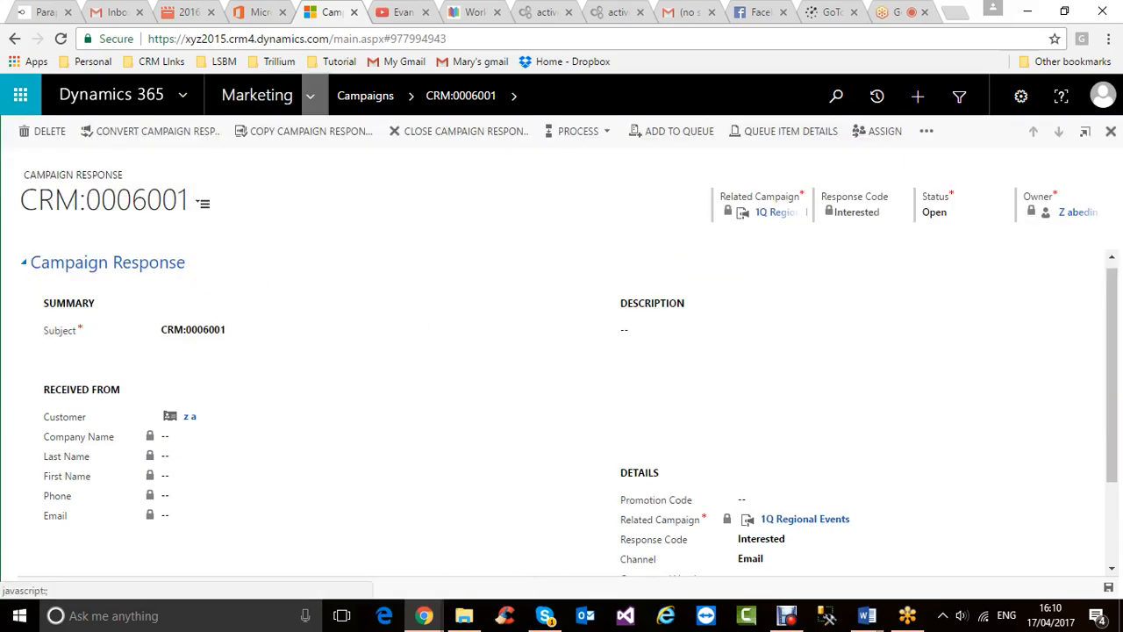
- Go to Marketing Lists through the Sales area, showing the empty My Active Marketing Lists view
{"action": "left_click", "coordinate": [310, 95]}
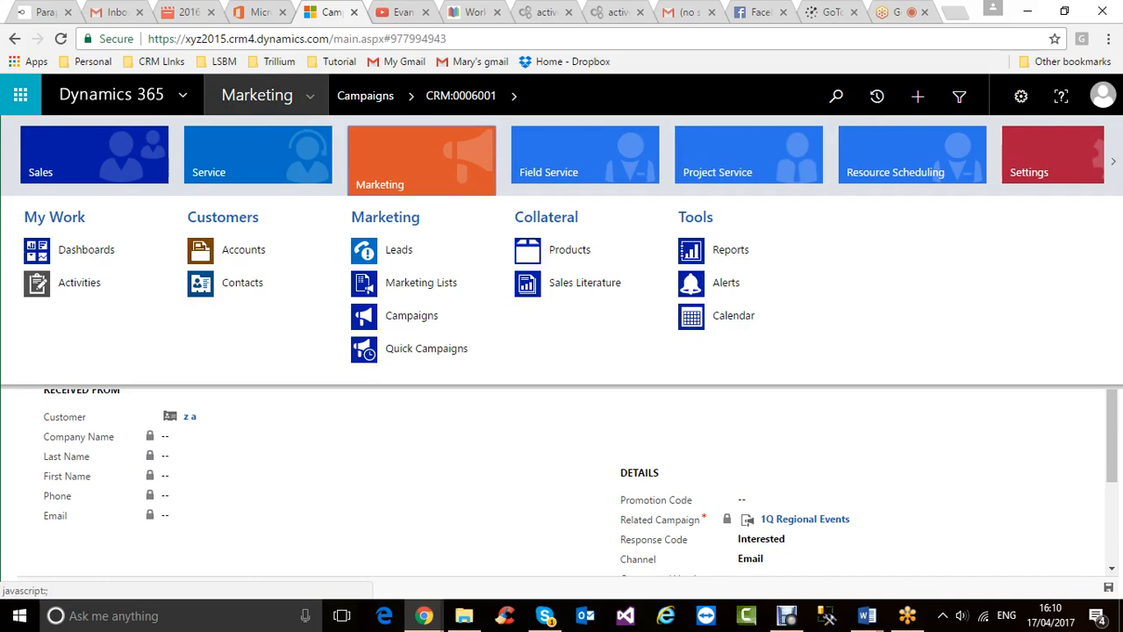
{"action": "left_click", "coordinate": [94, 155]}
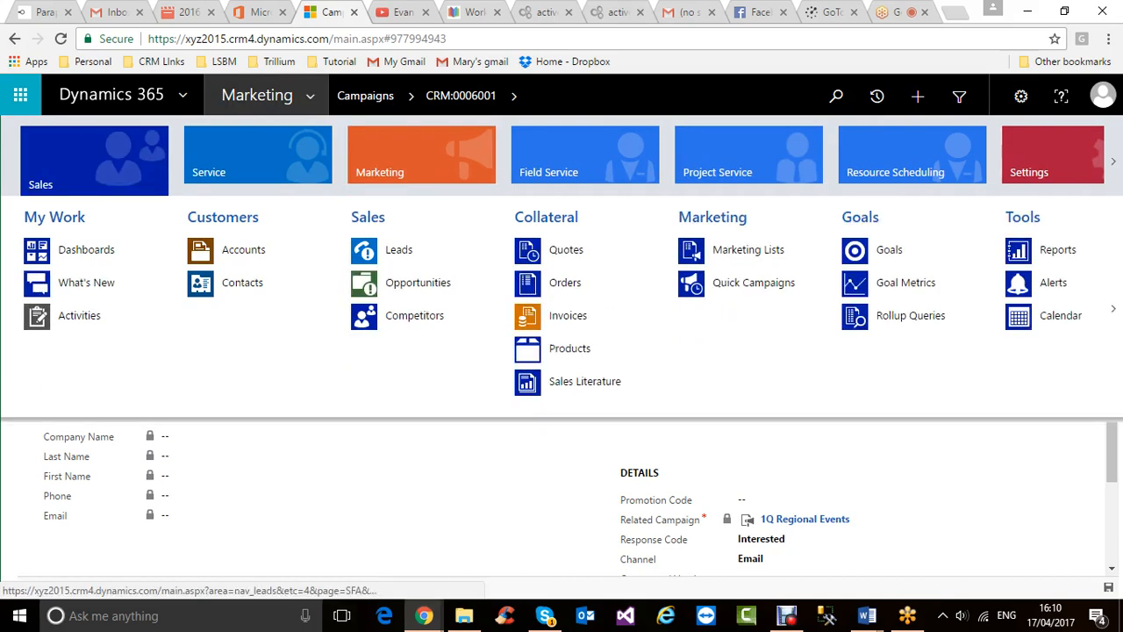
{"action": "left_click", "coordinate": [748, 249]}
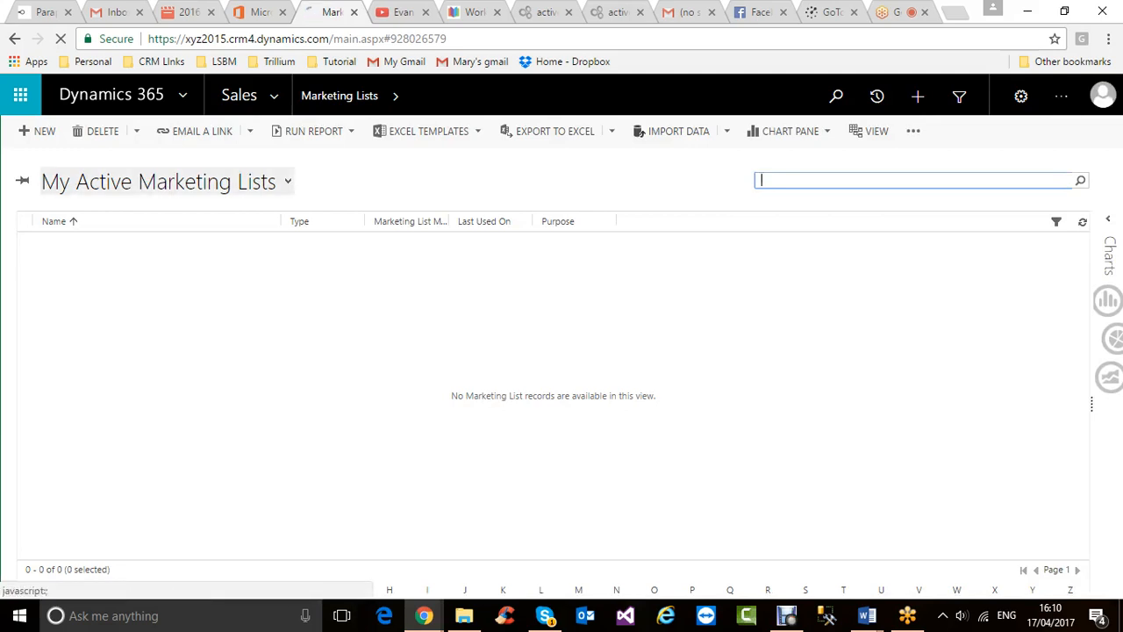
- Change the view to Active Marketing Lists to display all 15 static lists
{"action": "left_click", "coordinate": [157, 181]}
{"action": "left_click", "coordinate": [84, 224]}
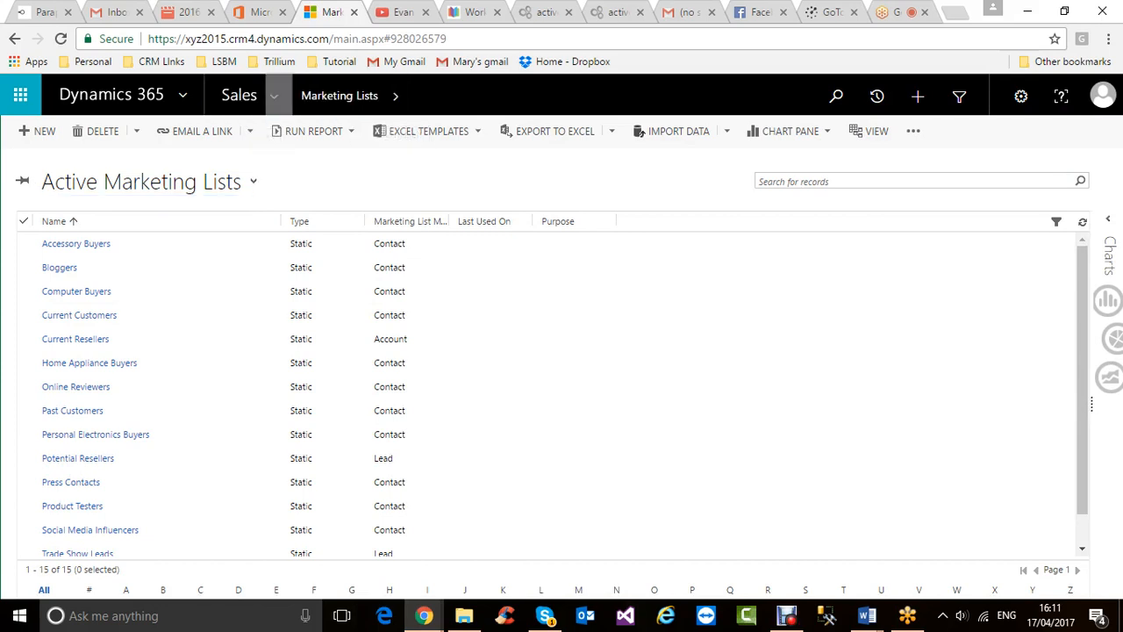
{"action": "left_click", "coordinate": [245, 95]}
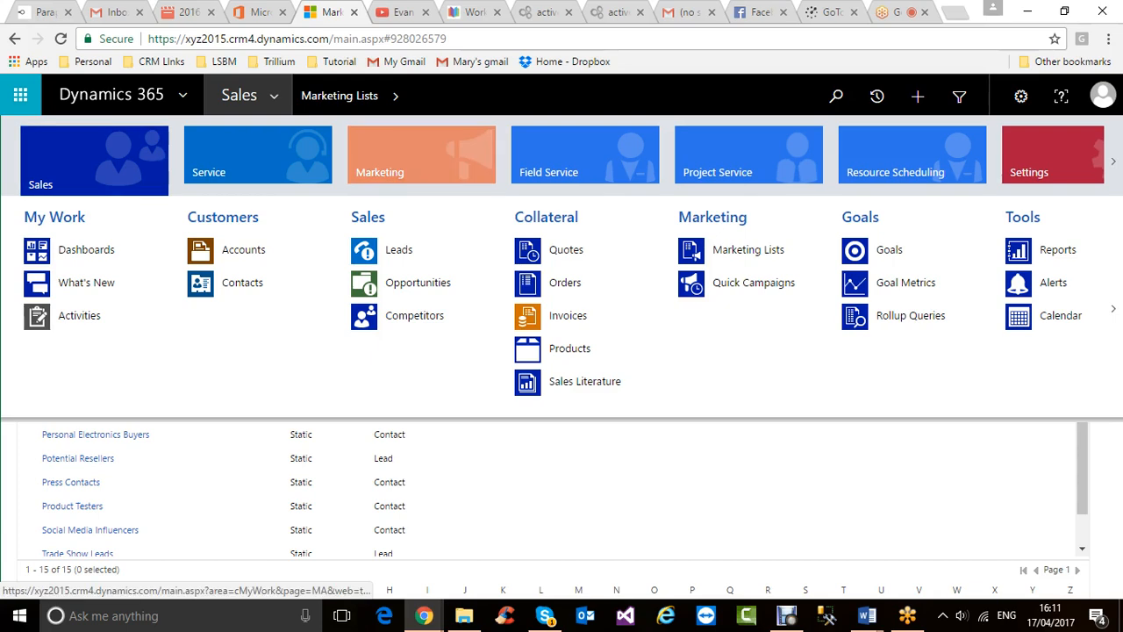
- Open Marketing Lists from the Marketing area, then return the navigation to the Sales area
{"action": "left_click", "coordinate": [421, 155]}
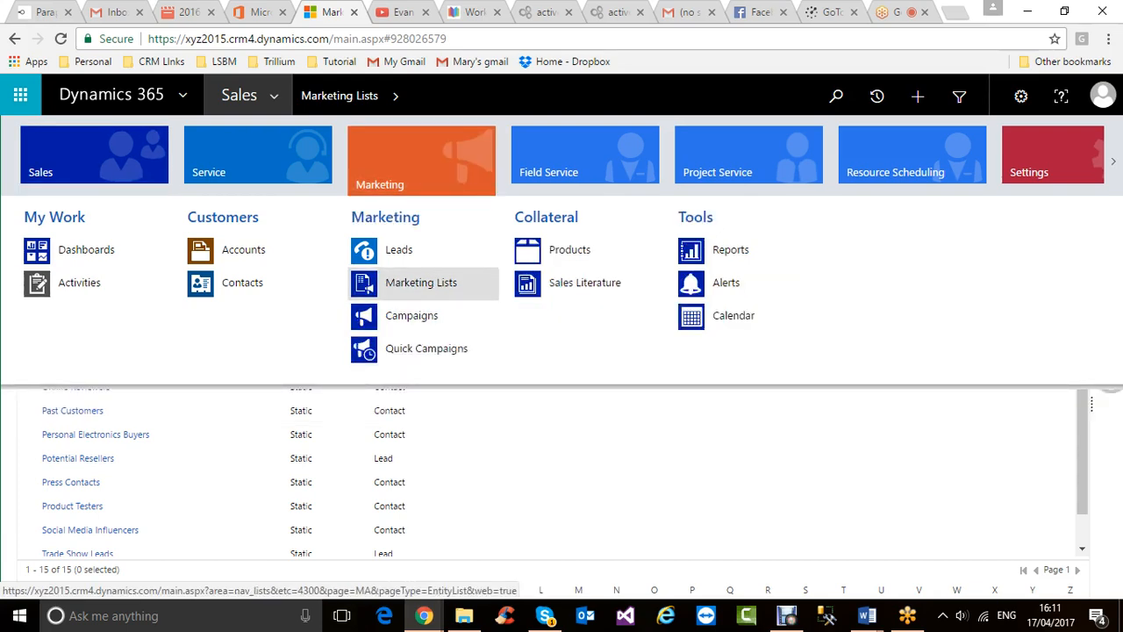
{"action": "left_click", "coordinate": [422, 281]}
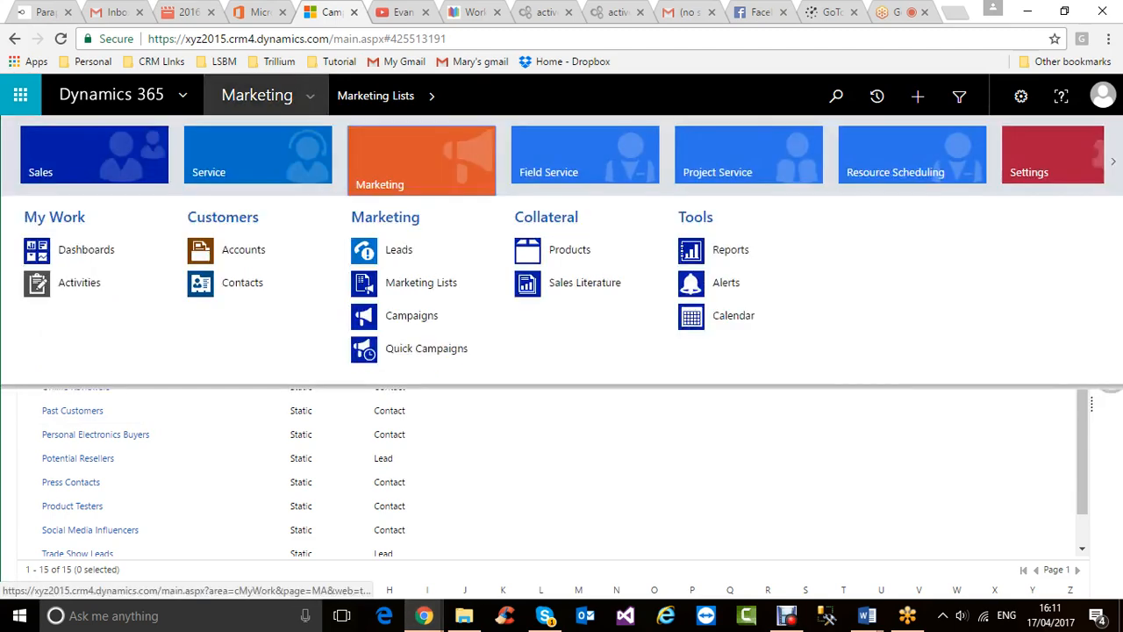
{"action": "left_click", "coordinate": [310, 95]}
{"action": "left_click", "coordinate": [94, 157]}
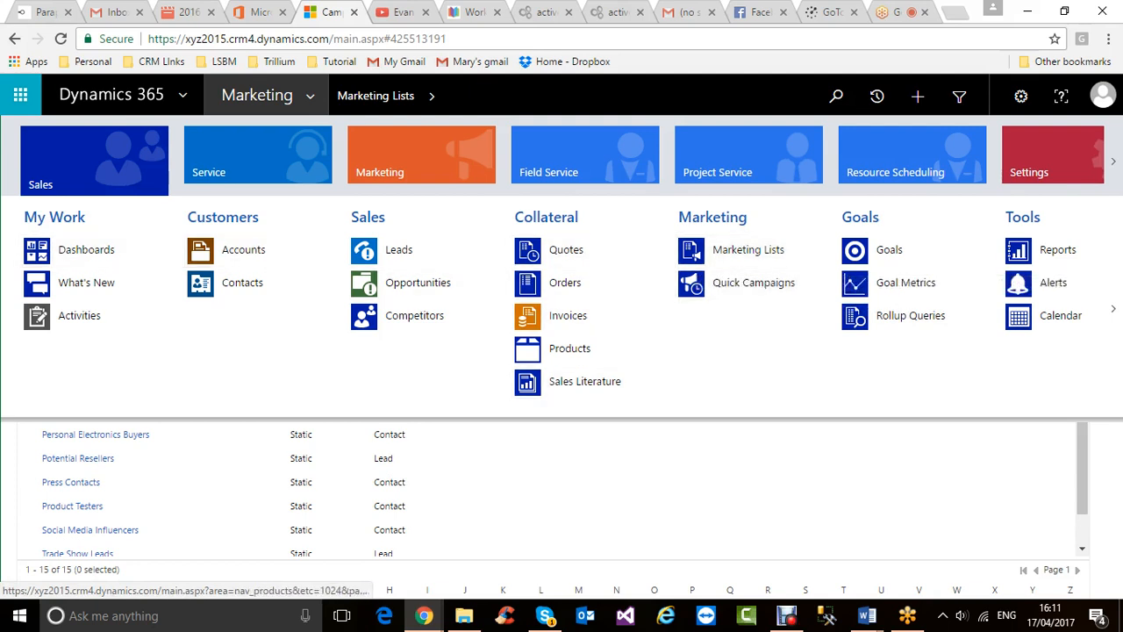
- Open Campaigns from the Marketing area, listing all 43 campaigns and campaign templates
{"action": "left_click", "coordinate": [422, 157]}
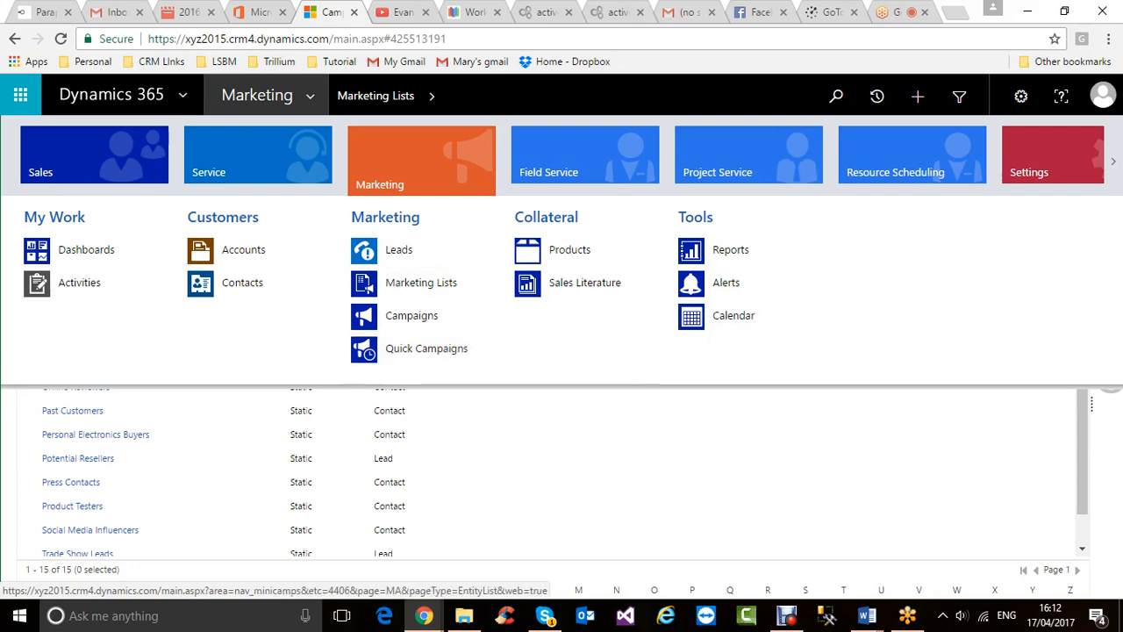
{"action": "left_click", "coordinate": [412, 315]}
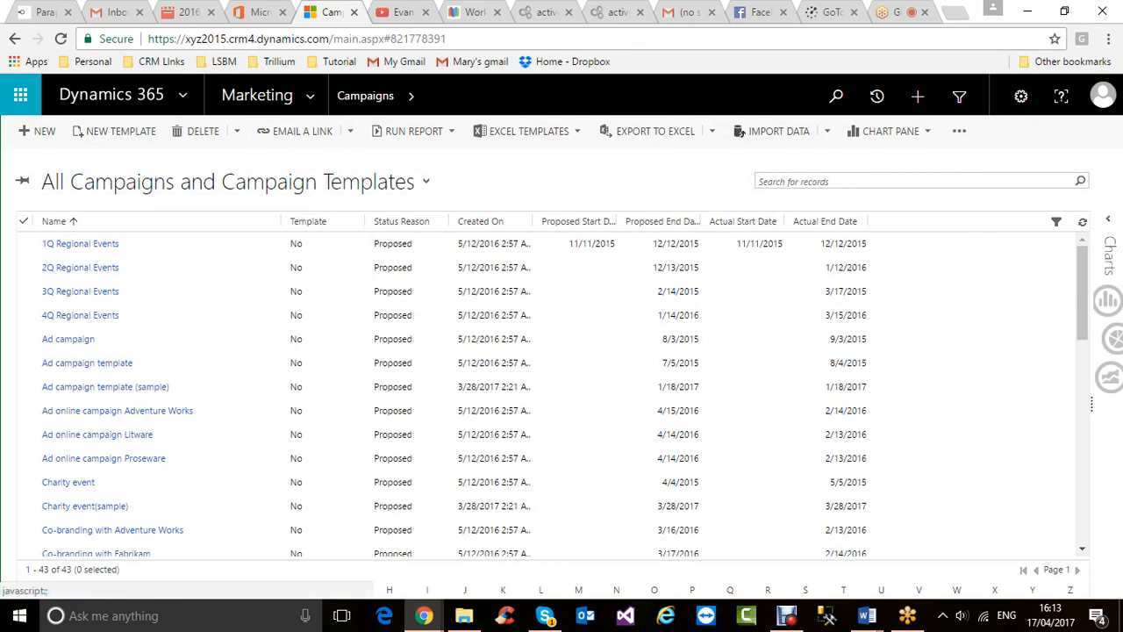
- Drop down the All Campaigns and Campaign Templates view selector to show System Views
{"action": "left_click", "coordinate": [228, 181]}
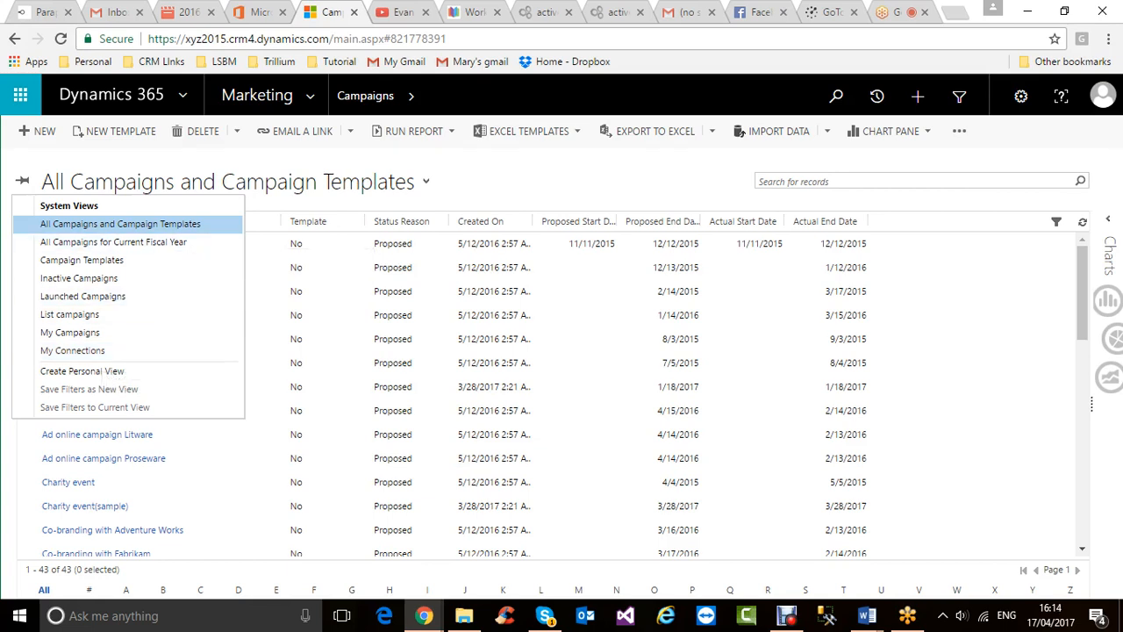
{"action": "left_click", "coordinate": [187, 226]}
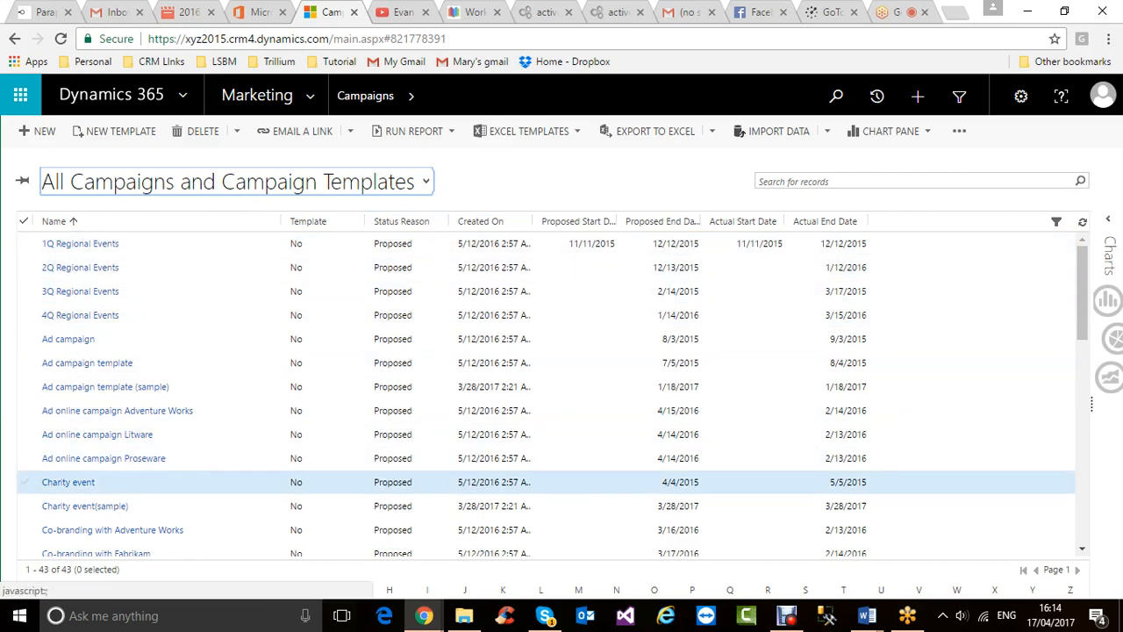
{"action": "scroll", "coordinate": [434, 473], "scroll_direction": "down", "scroll_amount": 10}
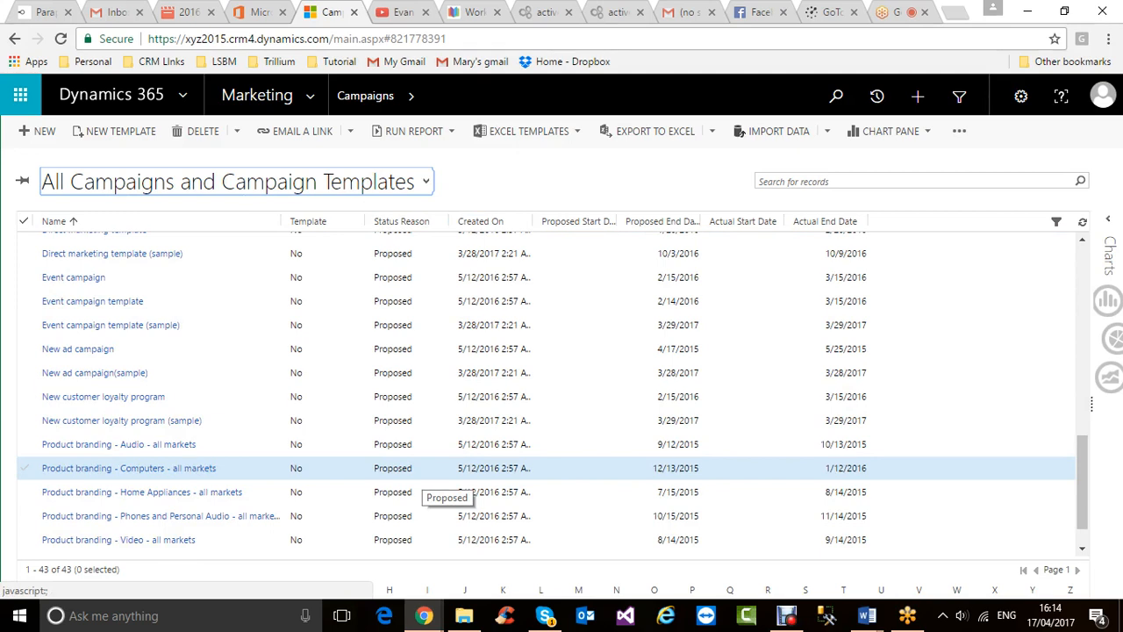
{"action": "scroll", "coordinate": [434, 256], "scroll_direction": "up", "scroll_amount": 5}
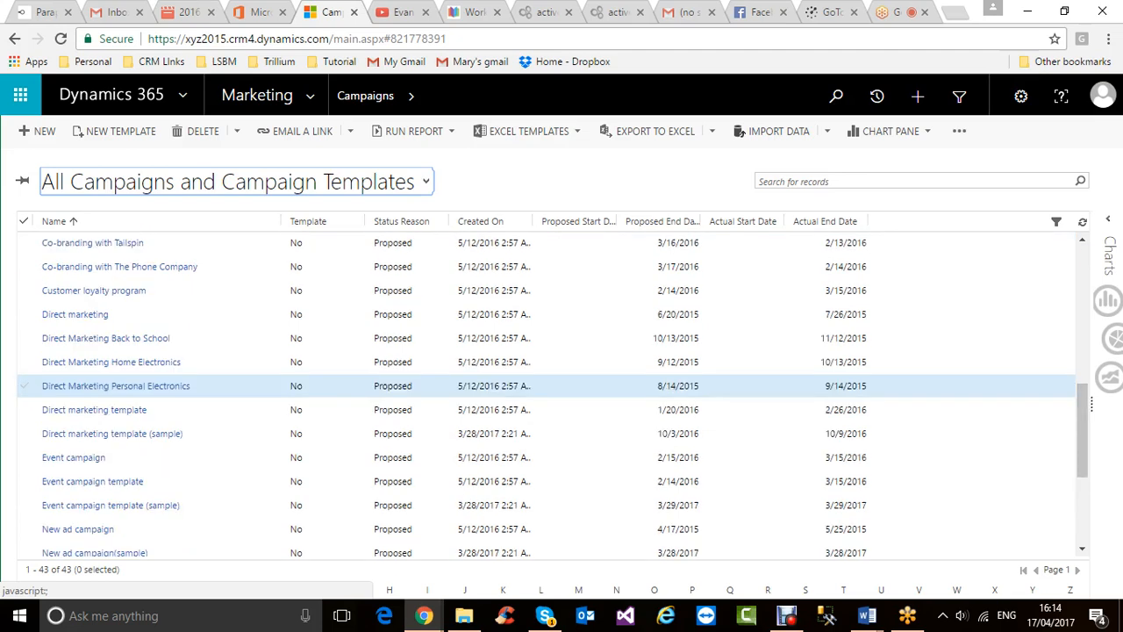
{"action": "scroll", "coordinate": [434, 351], "scroll_direction": "up", "scroll_amount": 5}
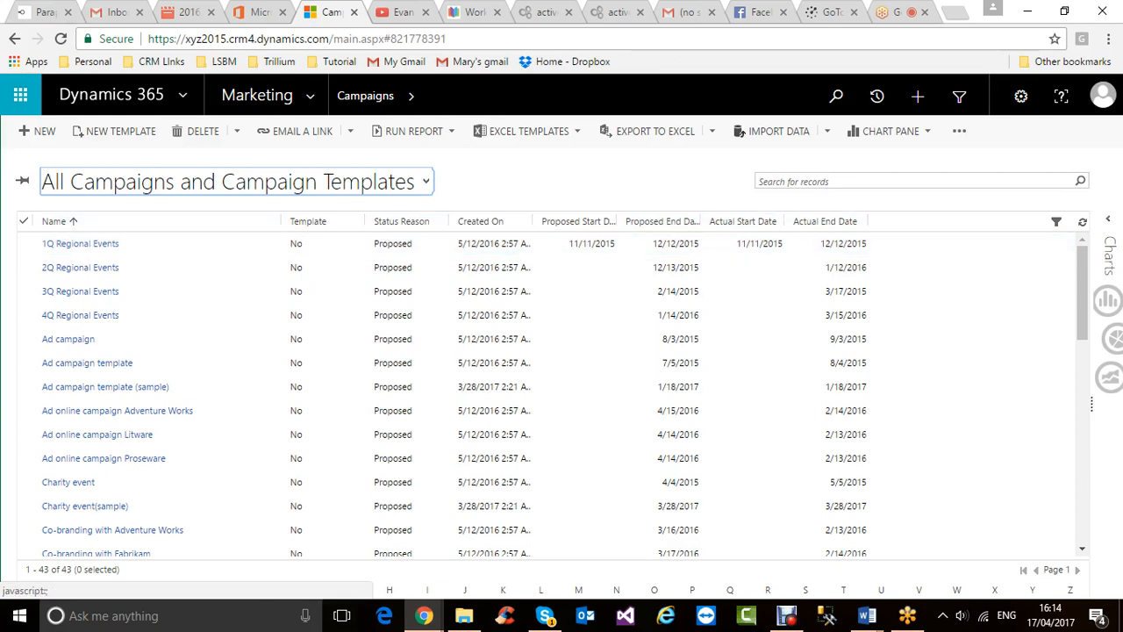
{"action": "left_click", "coordinate": [426, 182]}
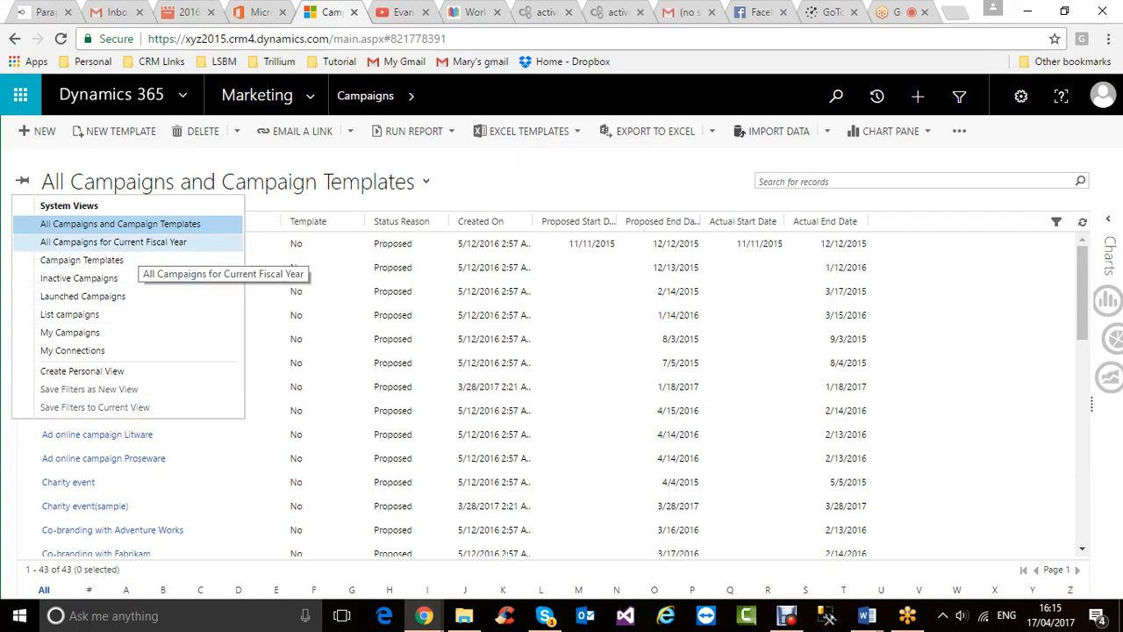
- Choose the All Campaigns for Current Fiscal Year view, showing 7 proposed campaigns
{"action": "left_click", "coordinate": [132, 243]}
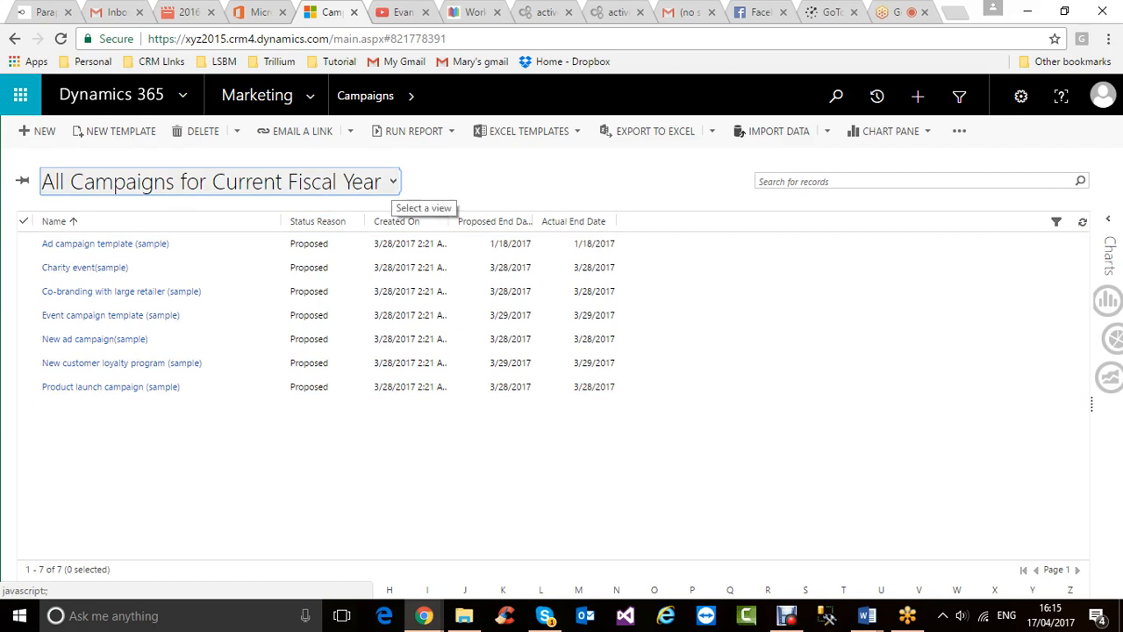
- Cycle through Campaign Templates, Inactive and Launched Campaigns views, ending on List campaigns
{"action": "left_click", "coordinate": [393, 182]}
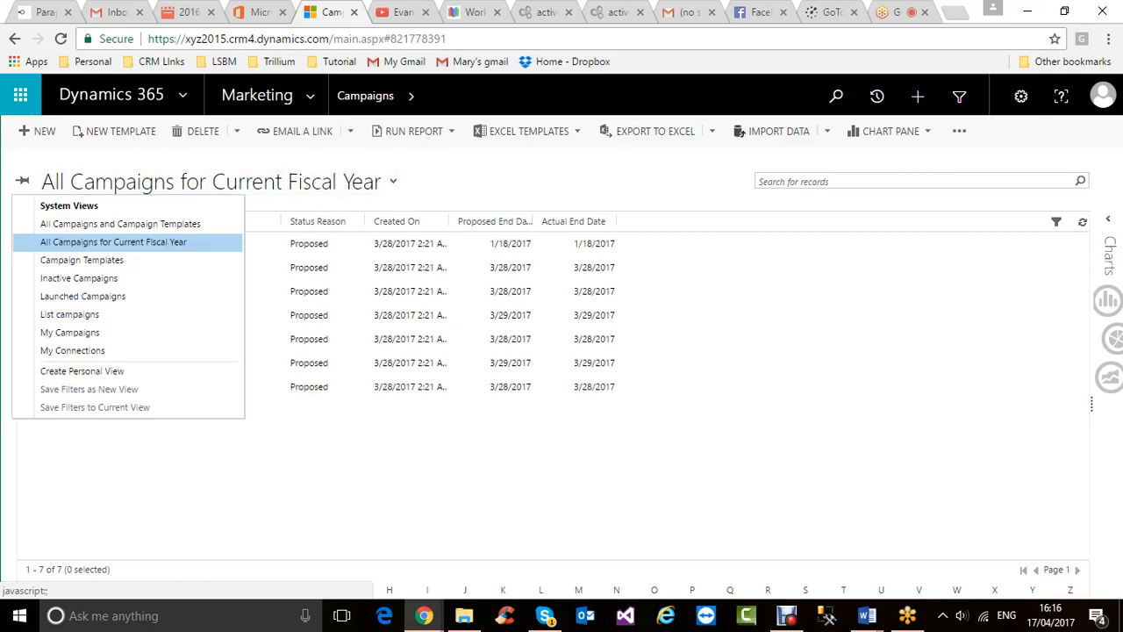
{"action": "left_click", "coordinate": [82, 260]}
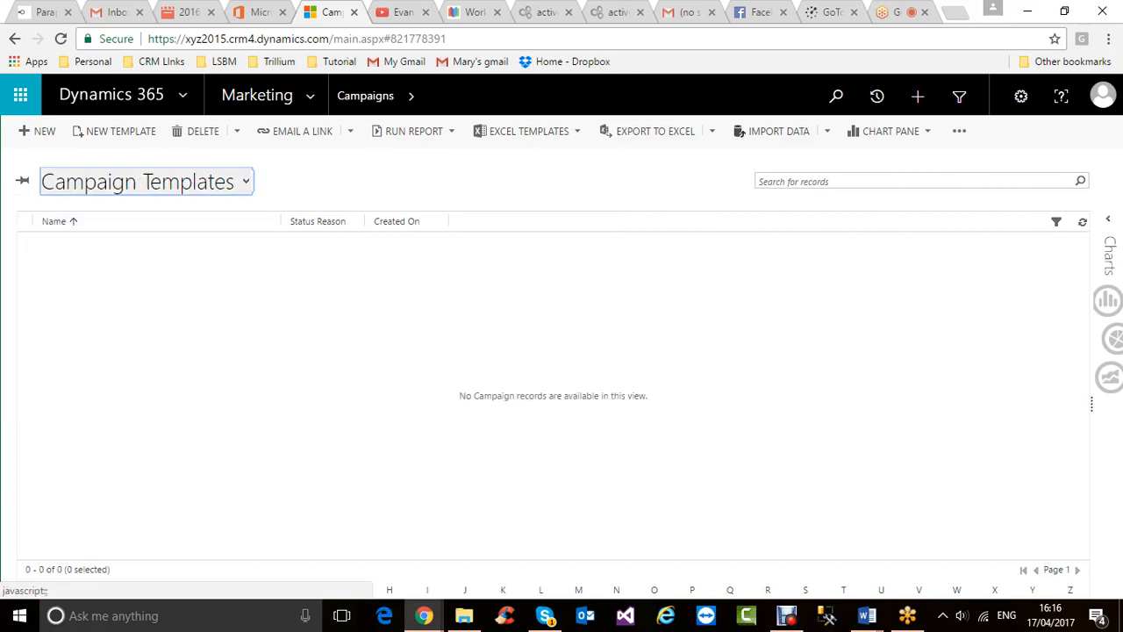
{"action": "left_click", "coordinate": [245, 182]}
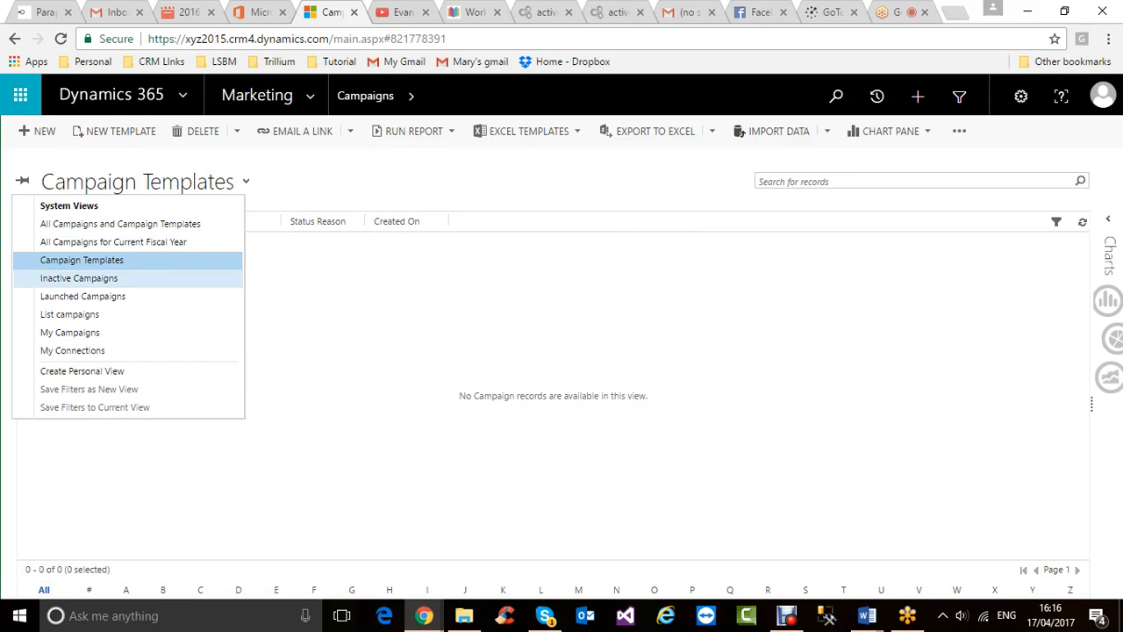
{"action": "left_click", "coordinate": [79, 278]}
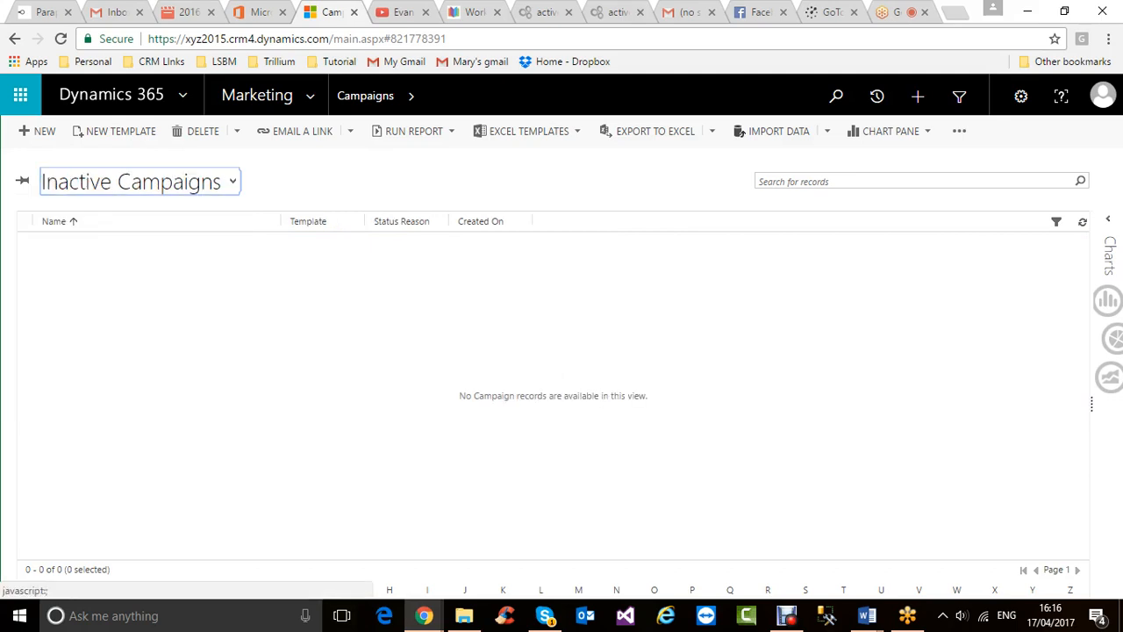
{"action": "left_click", "coordinate": [232, 182]}
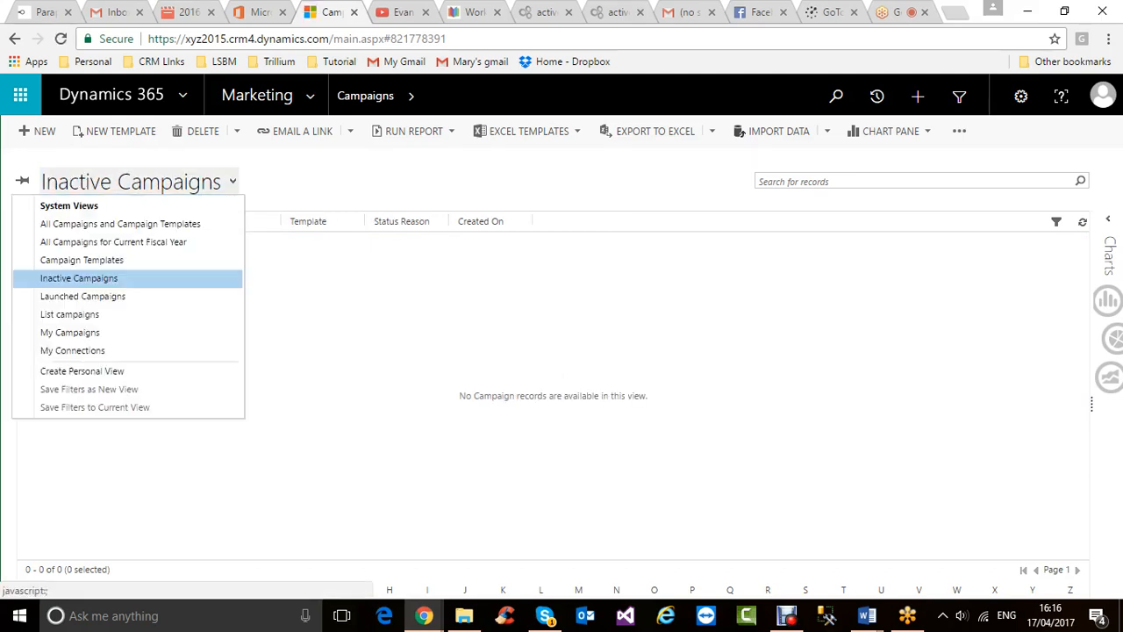
{"action": "left_click", "coordinate": [82, 296]}
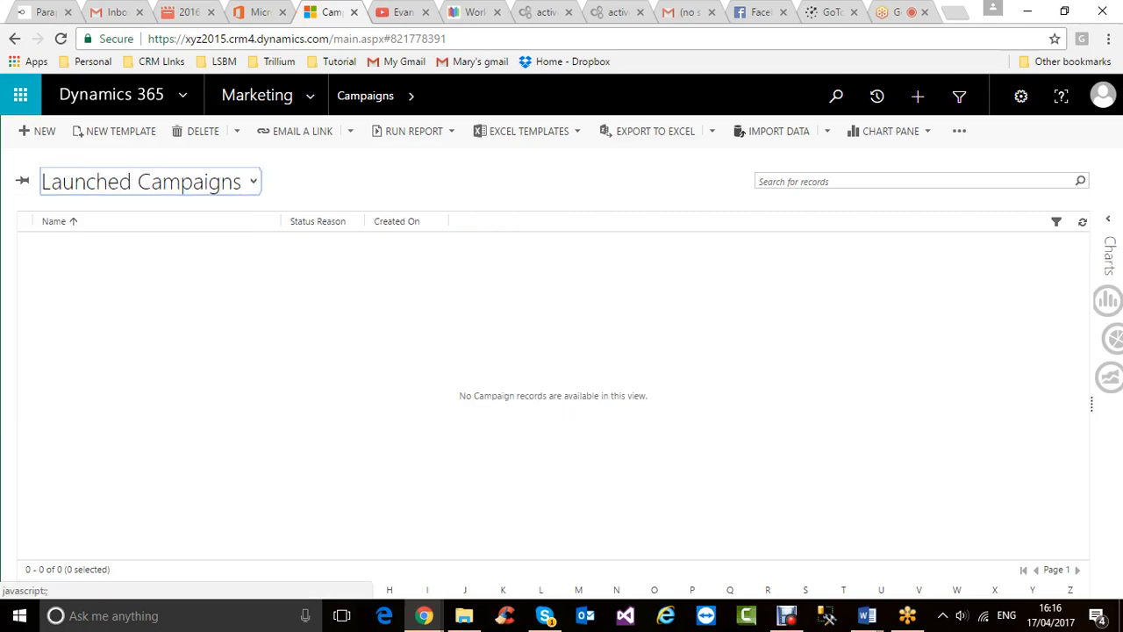
{"action": "left_click", "coordinate": [175, 182]}
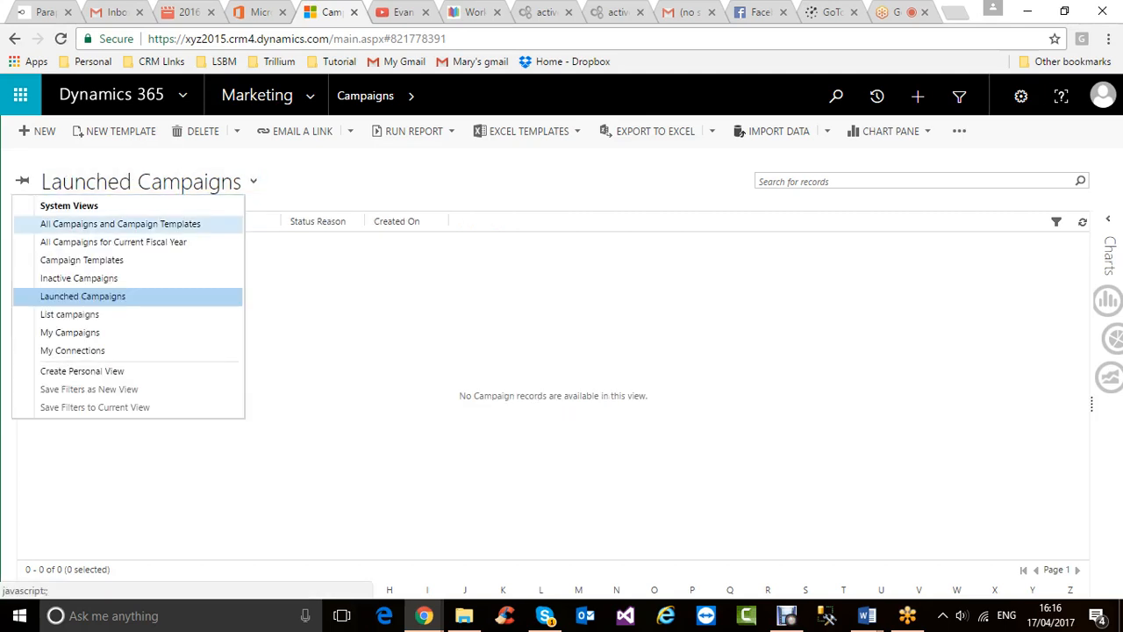
{"action": "left_click", "coordinate": [69, 314]}
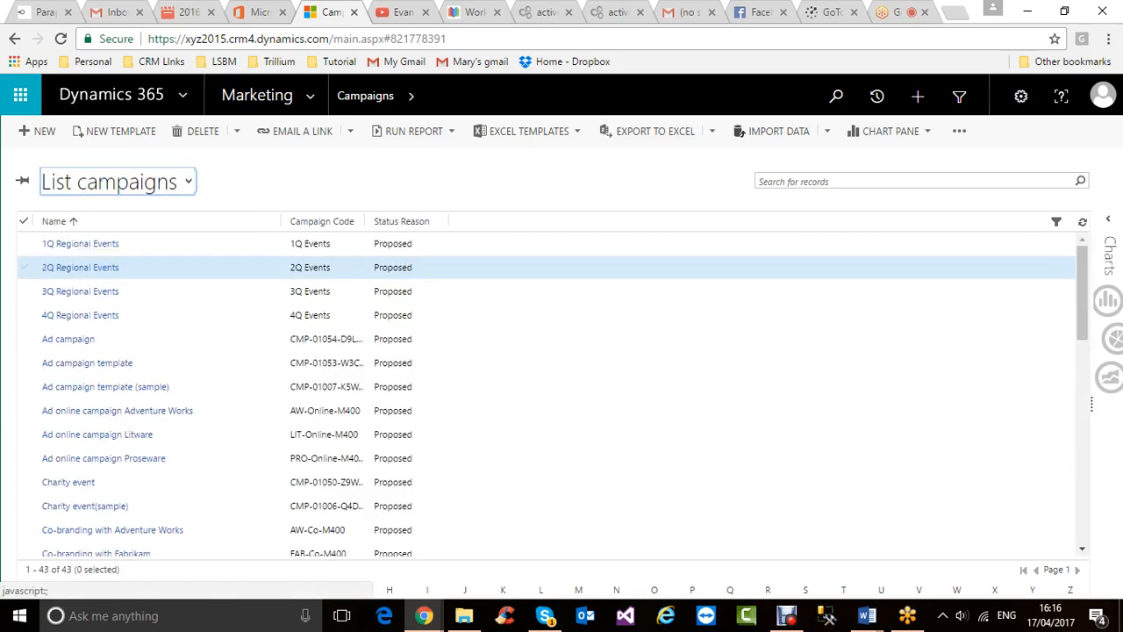
- Try the My Campaigns and My Connections views, both of which are empty
{"action": "scroll", "coordinate": [350, 426], "scroll_direction": "down", "scroll_amount": 3}
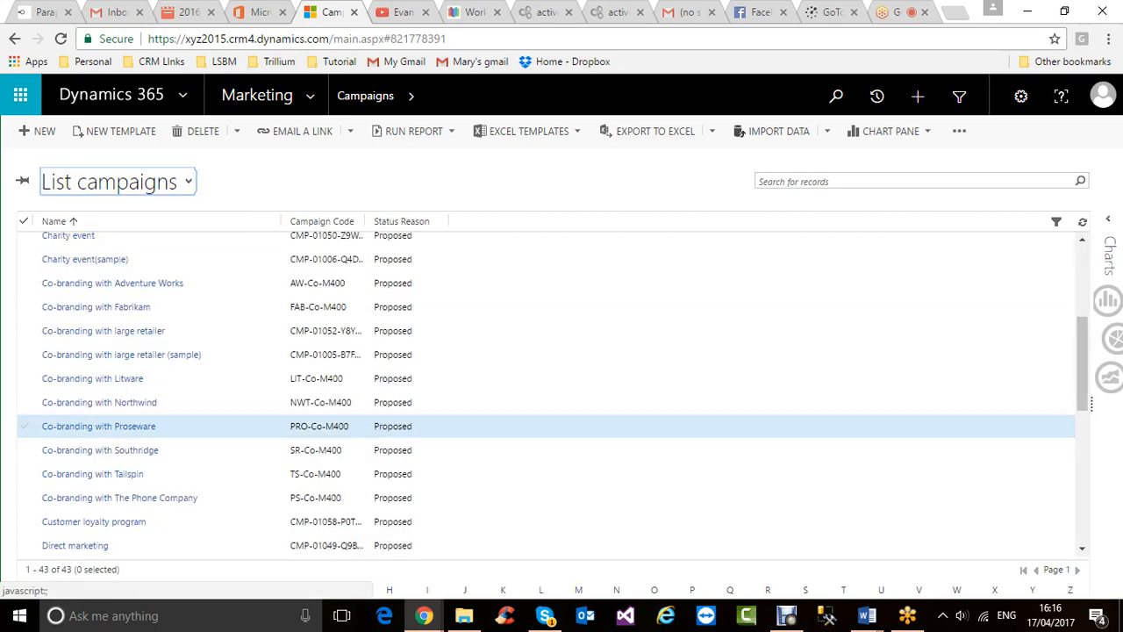
{"action": "scroll", "coordinate": [351, 430], "scroll_direction": "up", "scroll_amount": 3}
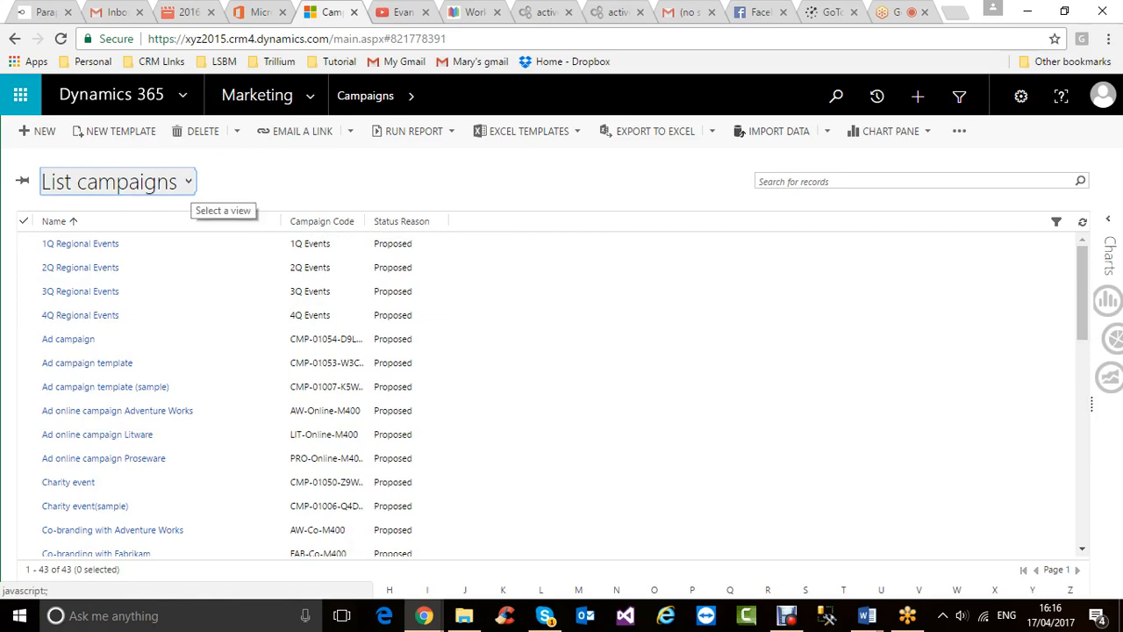
{"action": "left_click", "coordinate": [187, 181]}
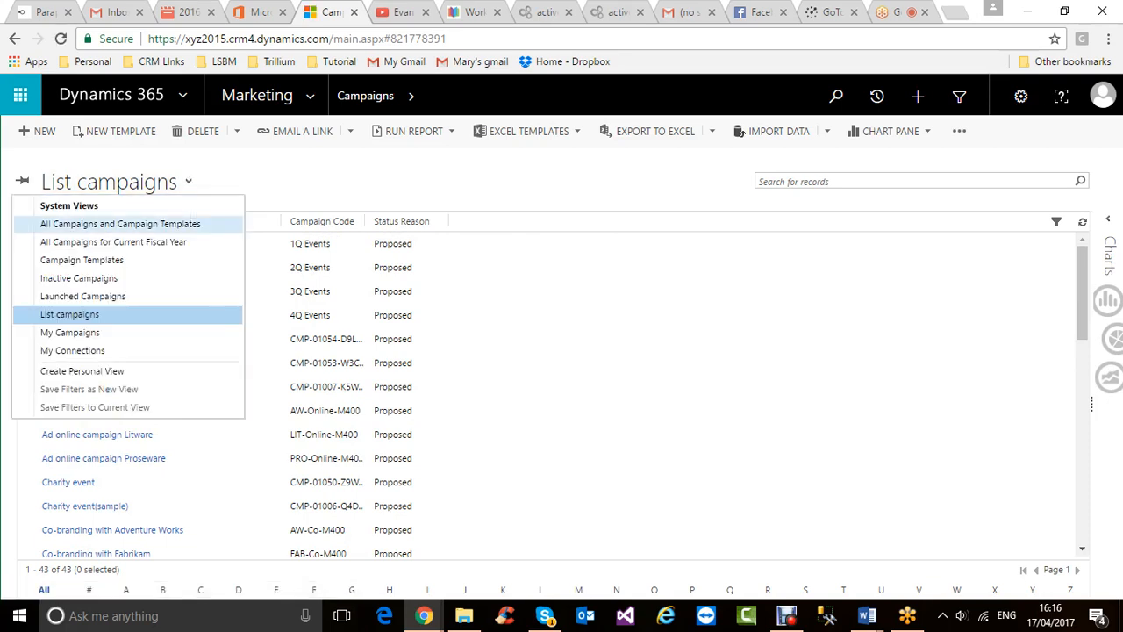
{"action": "left_click", "coordinate": [70, 332]}
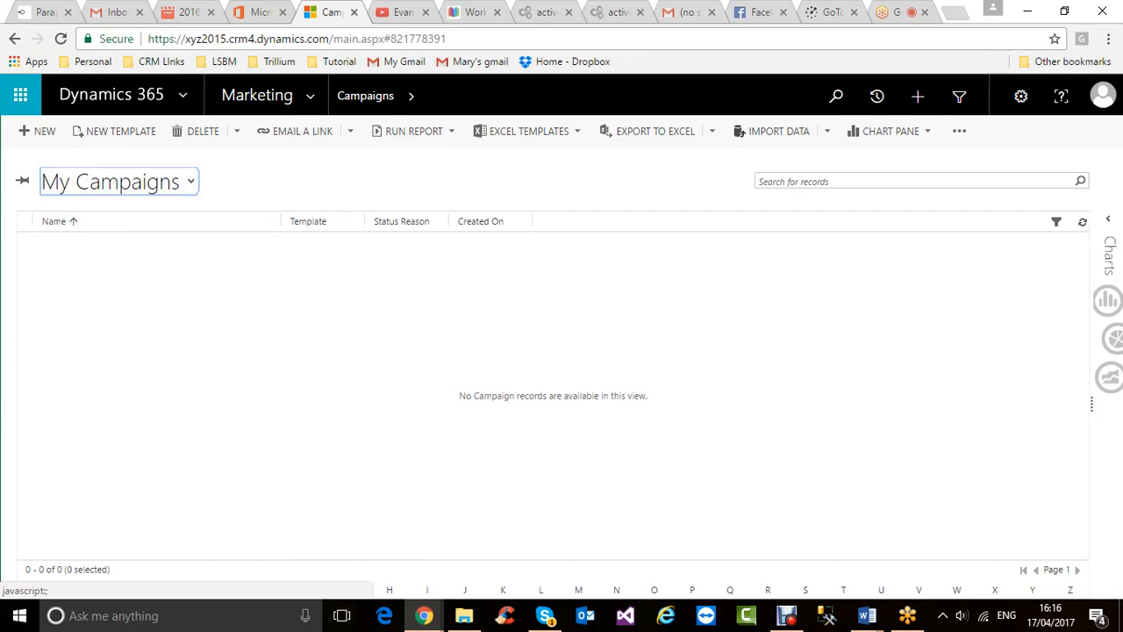
{"action": "left_click", "coordinate": [119, 181]}
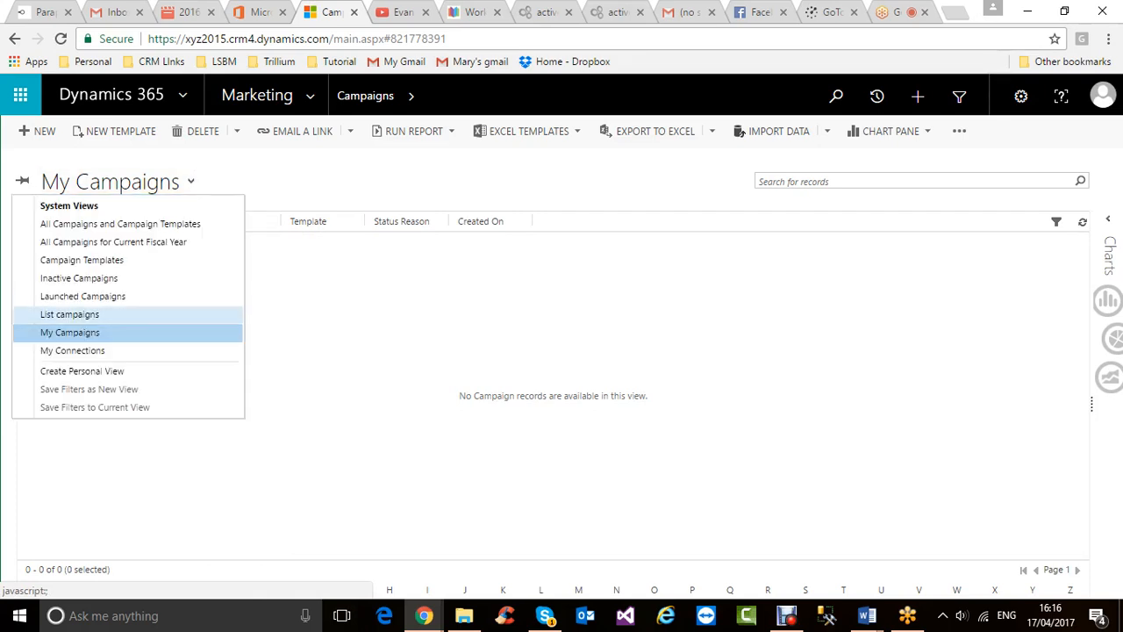
{"action": "left_click", "coordinate": [72, 350]}
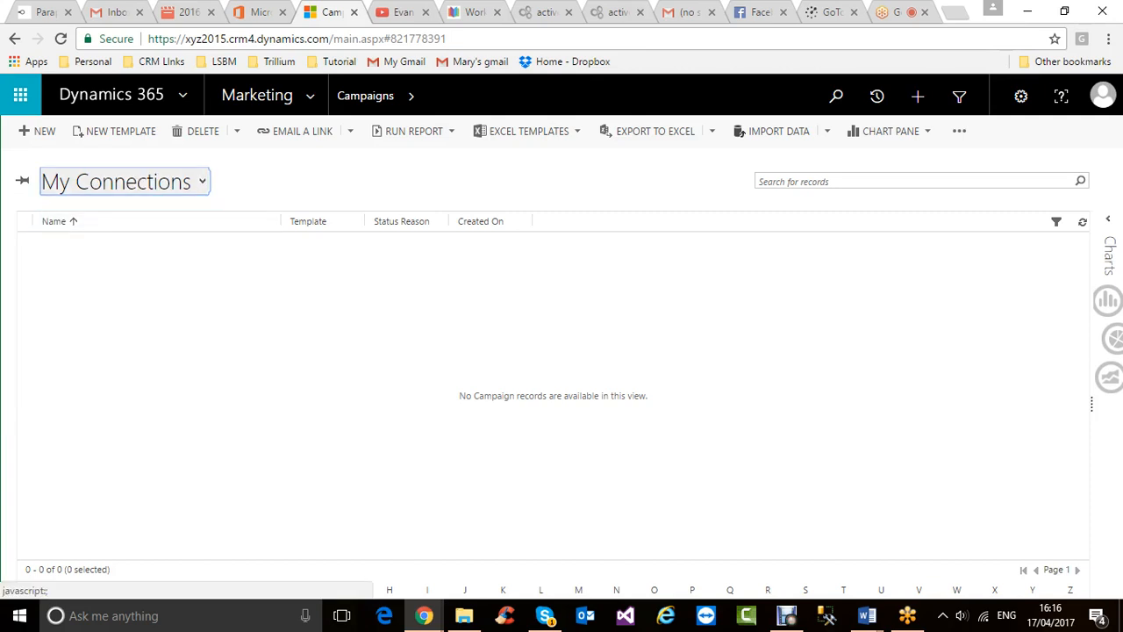
- Return to the My Campaigns view and look over the available campaign views
{"action": "left_click", "coordinate": [202, 182]}
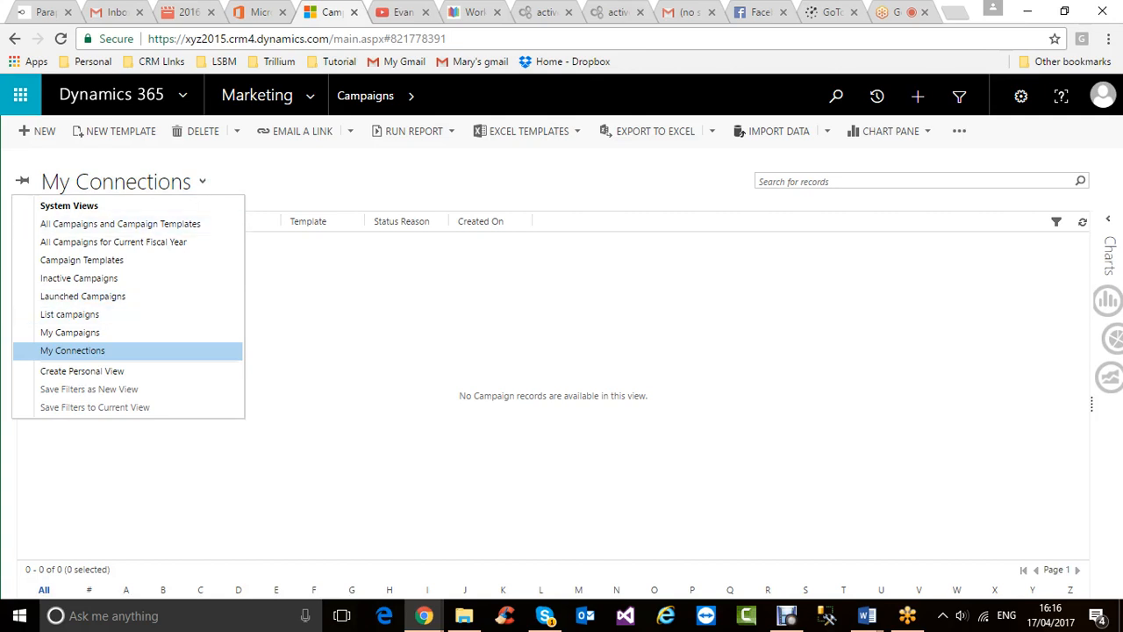
{"action": "left_click", "coordinate": [72, 350]}
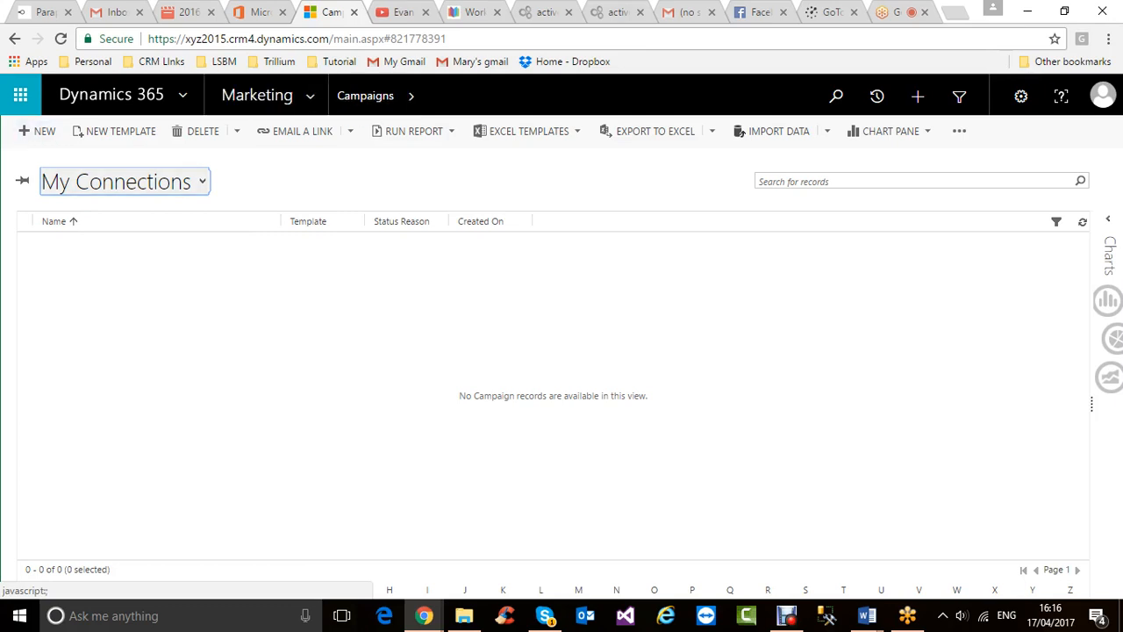
{"action": "left_click", "coordinate": [116, 182]}
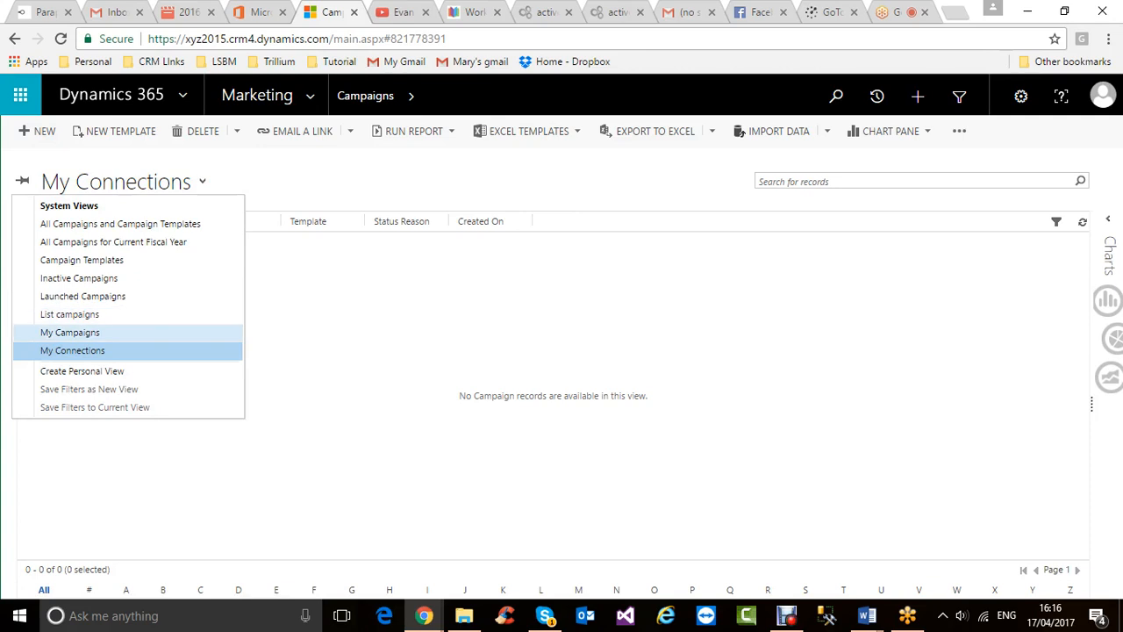
{"action": "left_click", "coordinate": [70, 331]}
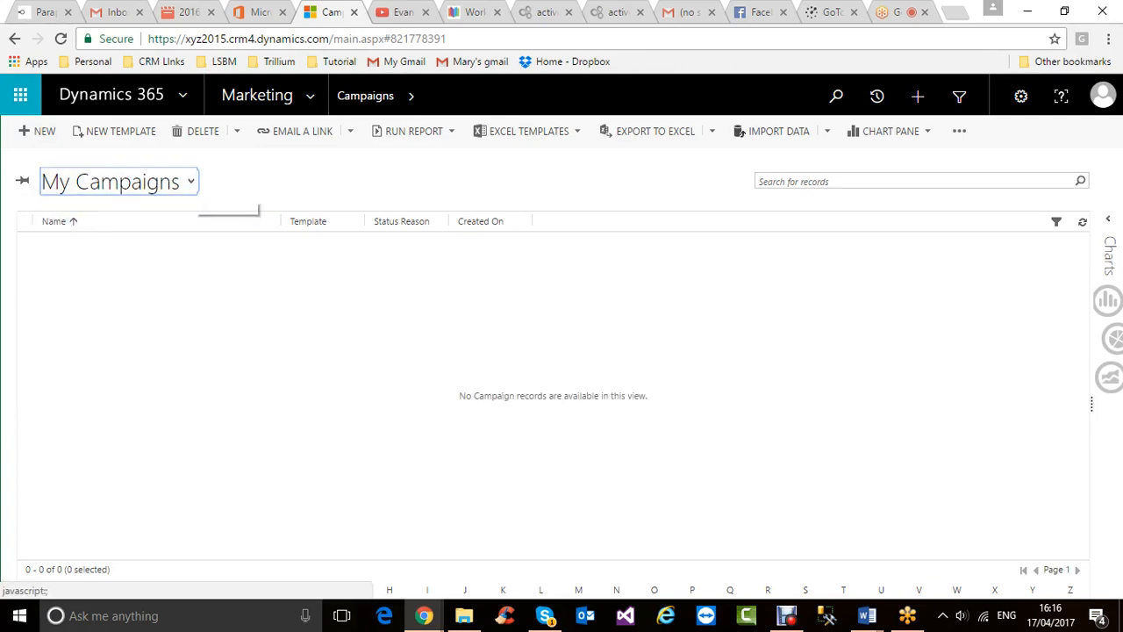
{"action": "left_click", "coordinate": [120, 181]}
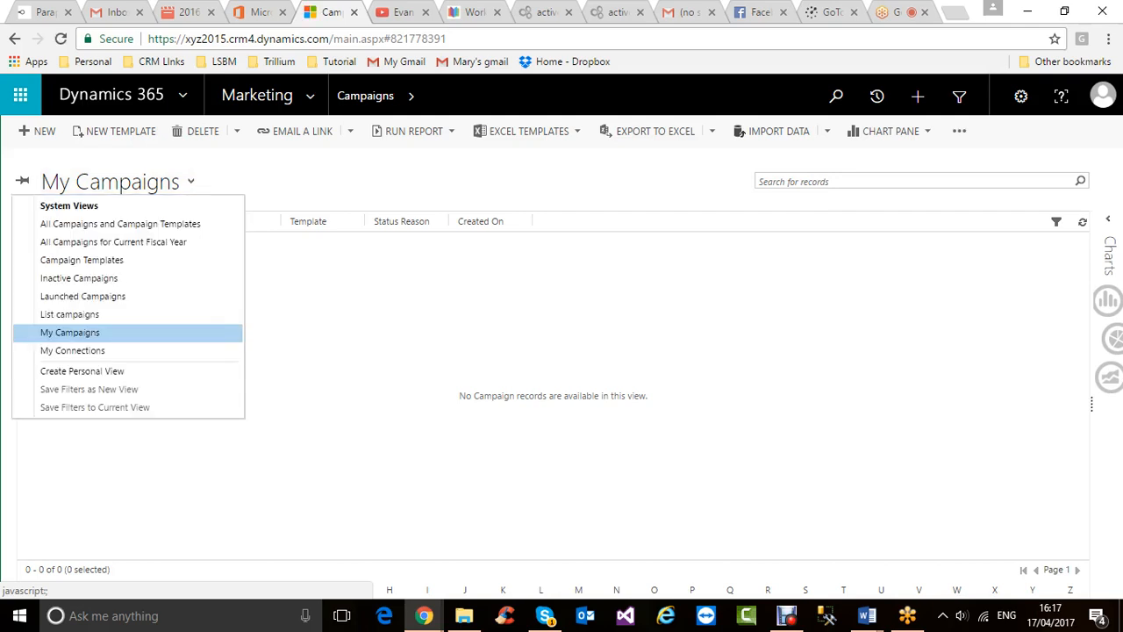
{"action": "left_click", "coordinate": [114, 244]}
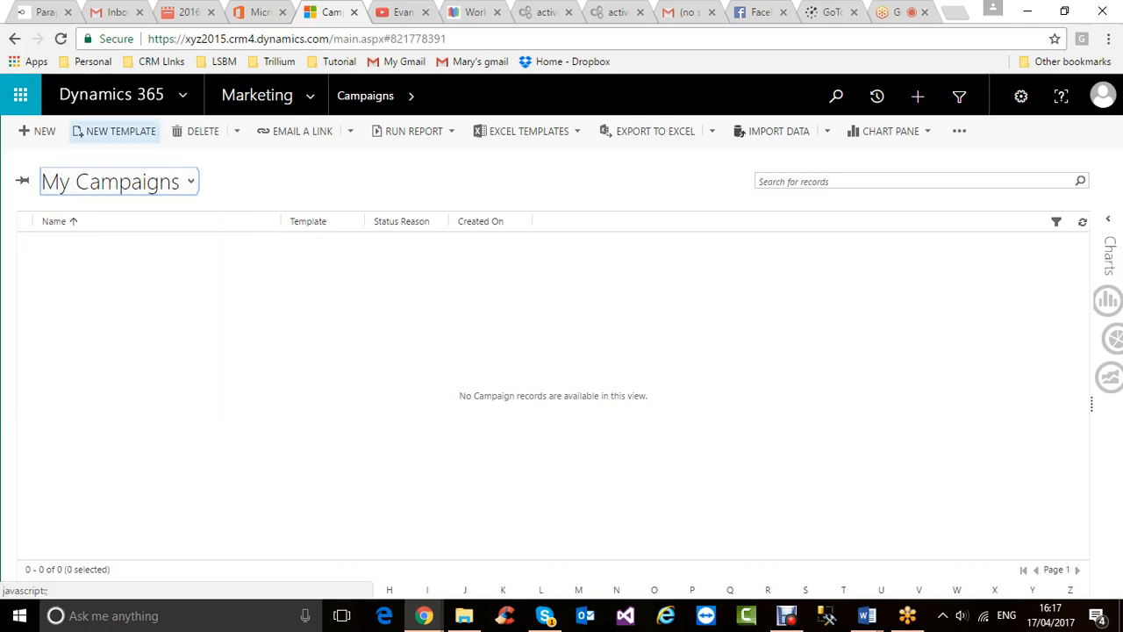
- Create a new campaign named 'April Campaign for Tablet 2017', first clearing a mistakenly typed person's name
{"action": "left_click", "coordinate": [37, 130]}
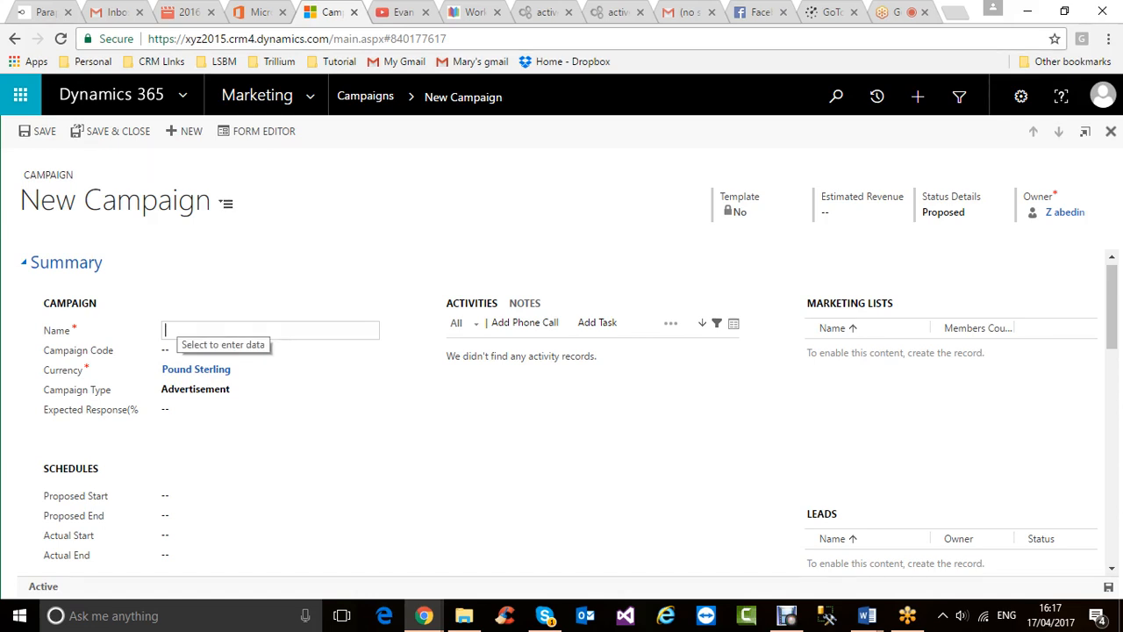
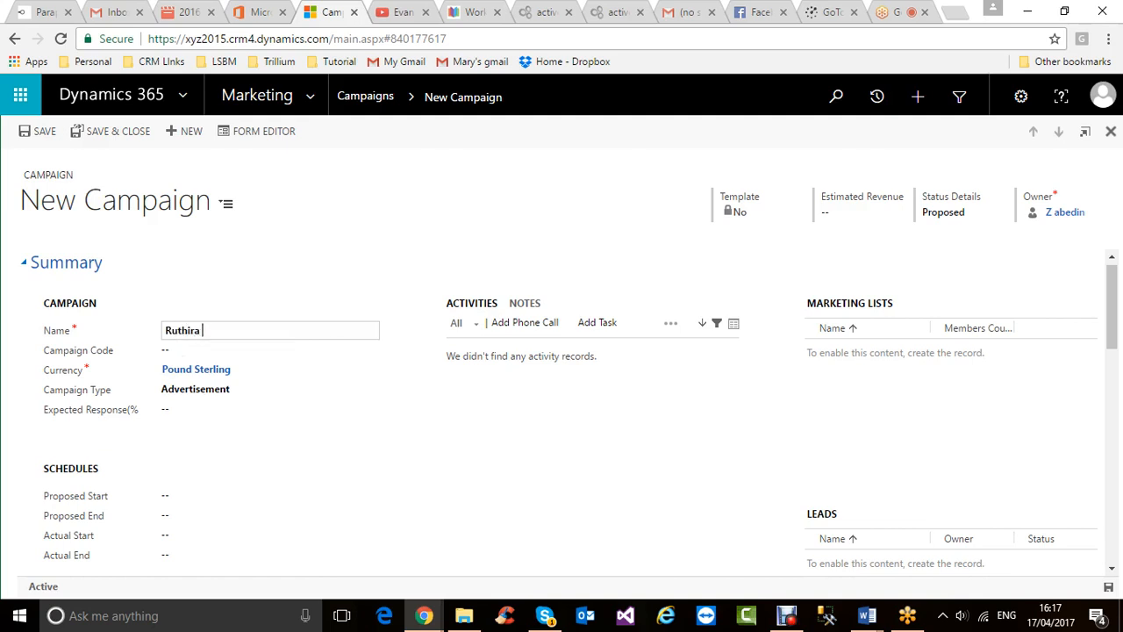
{"action": "key", "text": "ctrl+a"}
{"action": "key", "text": "BackSpace"}
{"action": "type", "text": "April Campaign for Tab"}
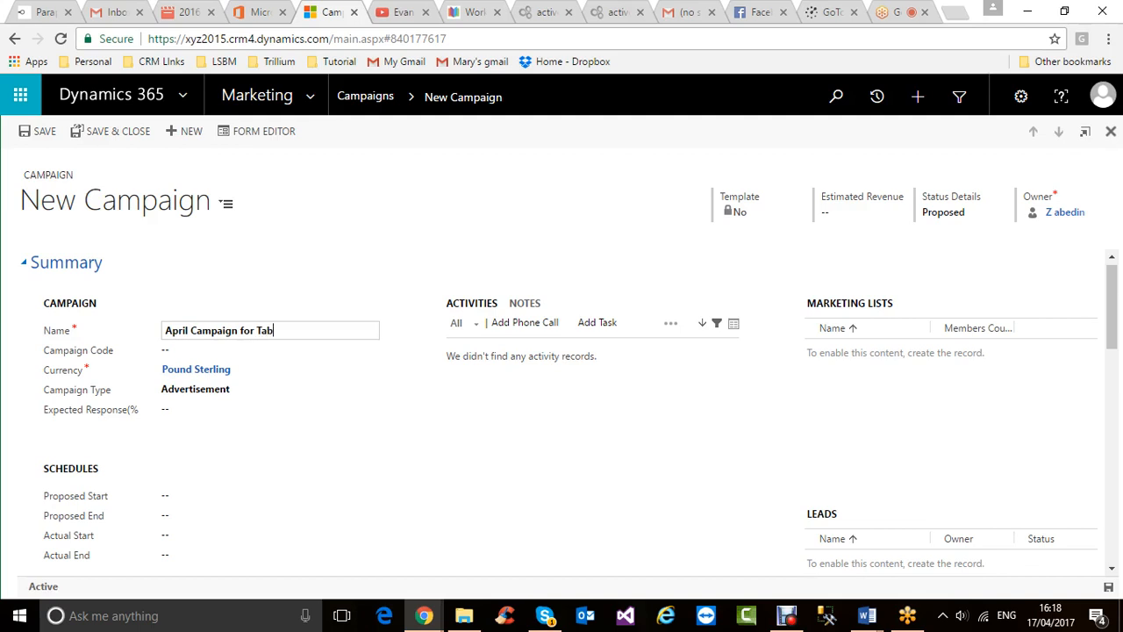
{"action": "type", "text": "let 2017"}
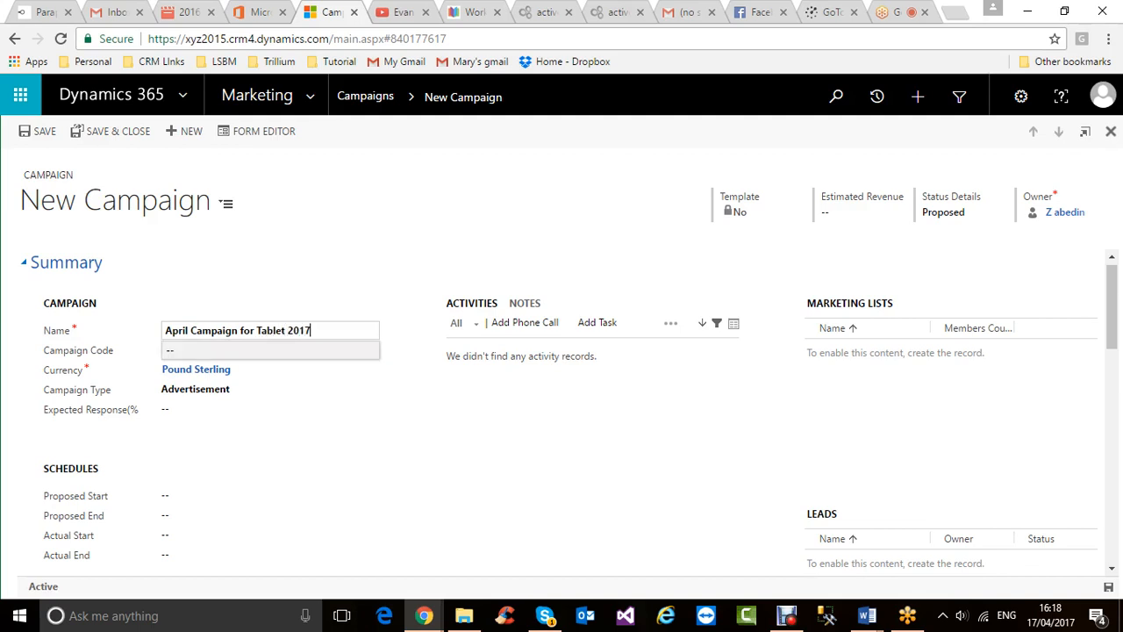
{"action": "left_click", "coordinate": [271, 350]}
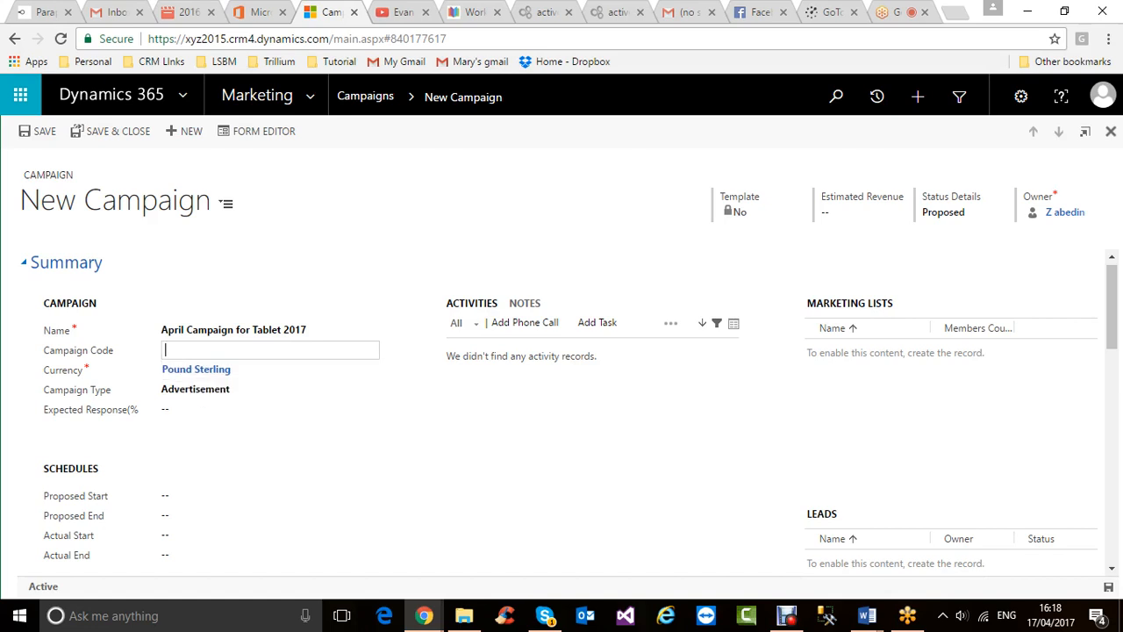
- Enter campaign code AC2, start the Currency lookup, then switch to the GoToMeeting session
{"action": "left_click", "coordinate": [201, 410]}
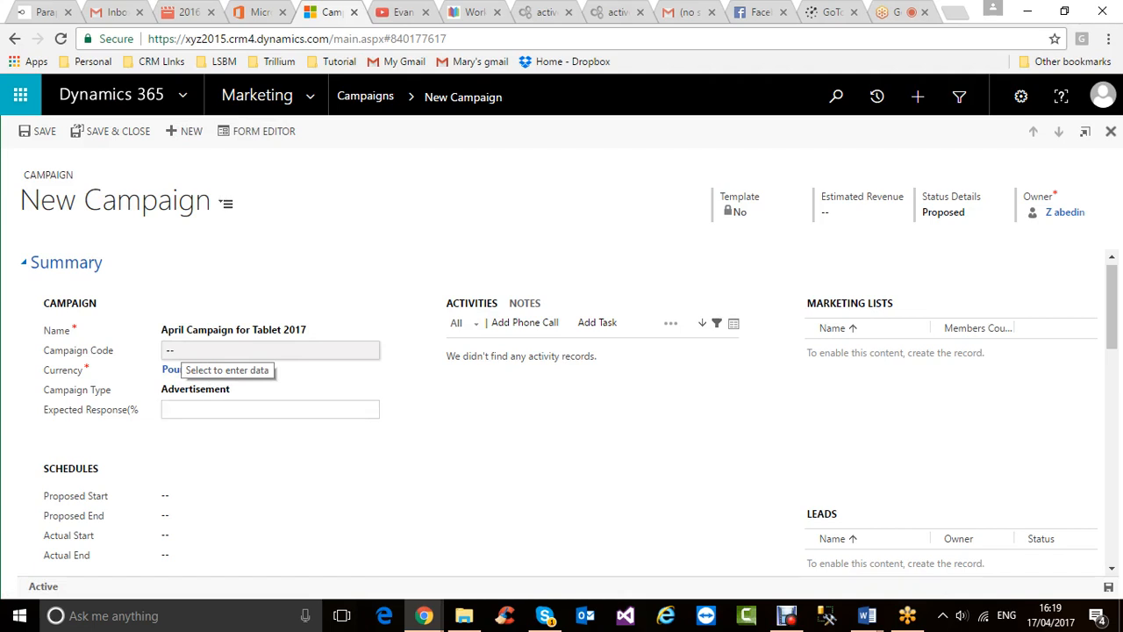
{"action": "left_click", "coordinate": [182, 350]}
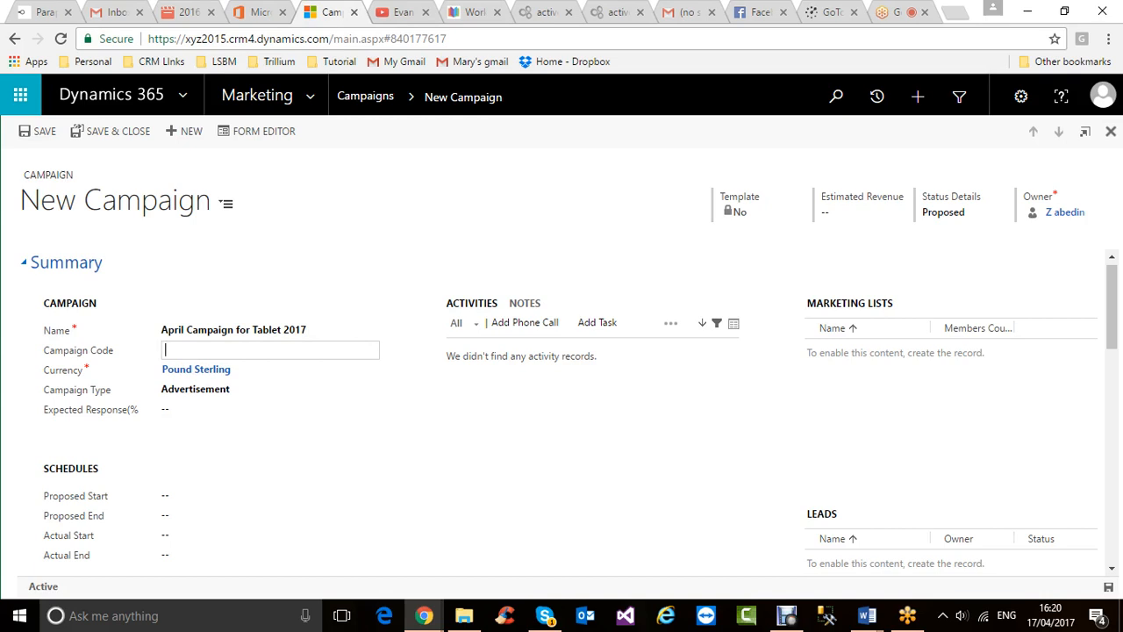
{"action": "type", "text": "AC2"}
{"action": "left_click", "coordinate": [285, 438]}
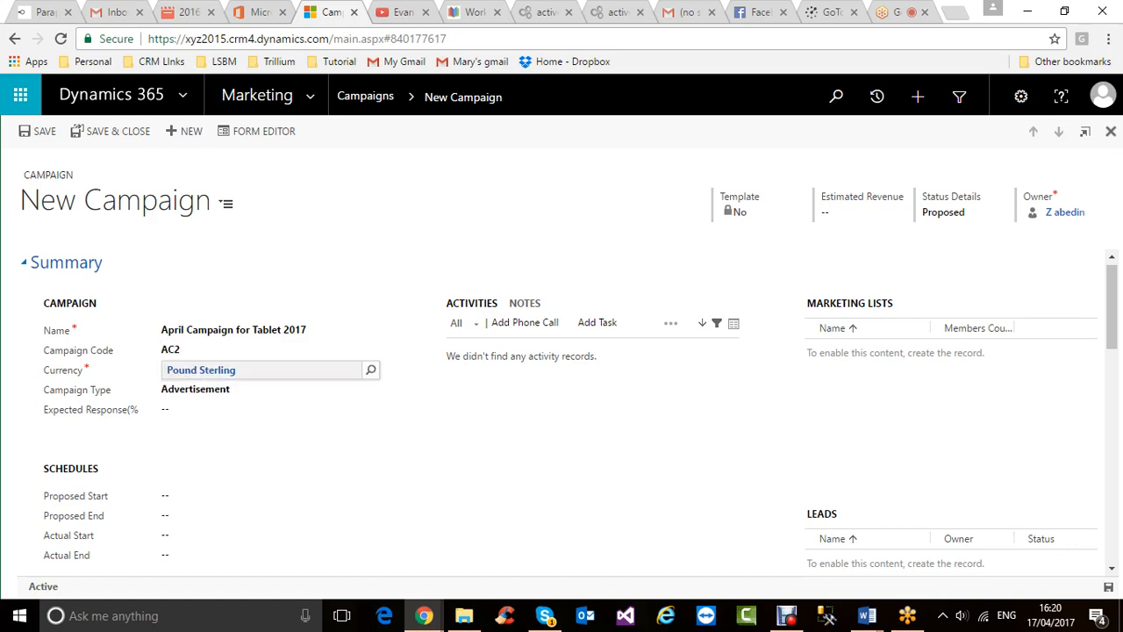
{"action": "left_click", "coordinate": [371, 369]}
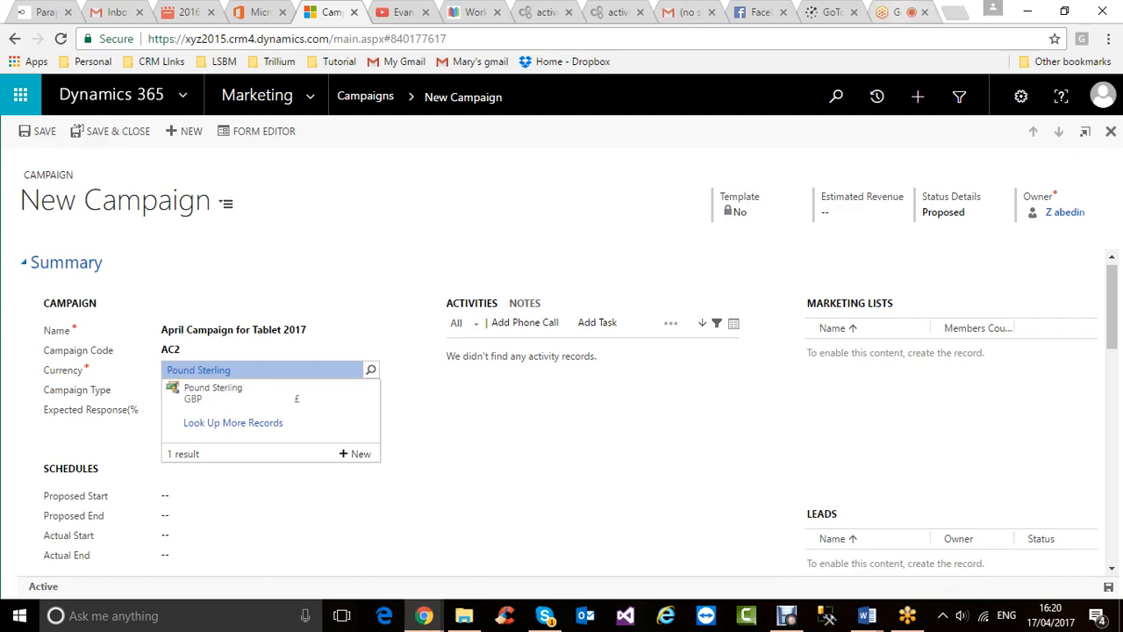
{"action": "left_click", "coordinate": [895, 13]}
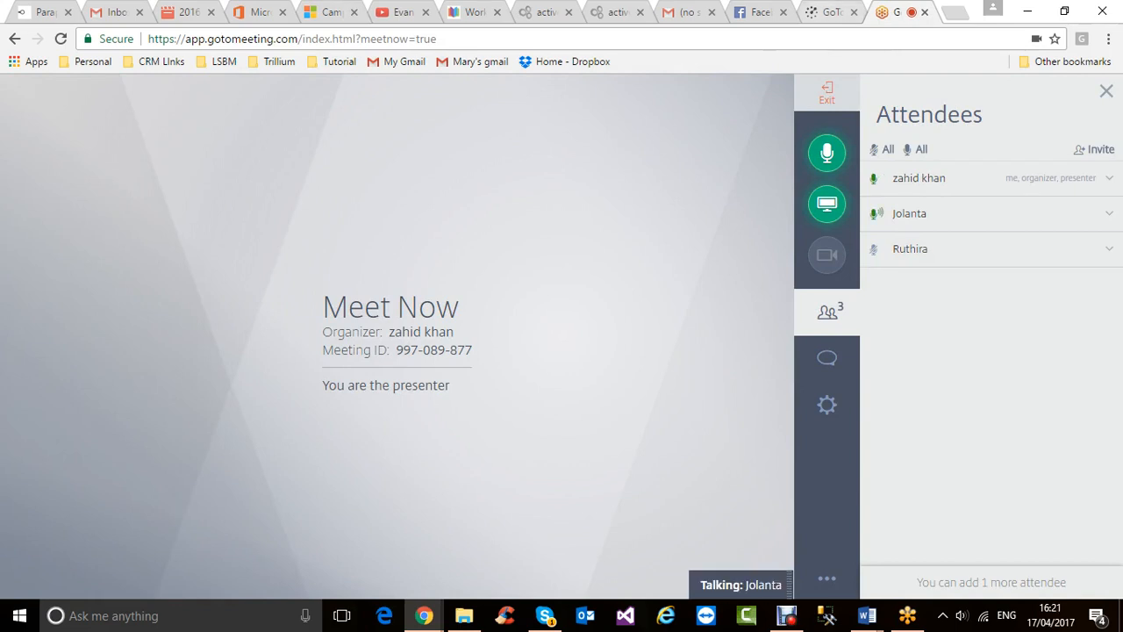
- Check the GoToMeeting connection page and attendee list, then move toward the Gmail tab
{"action": "left_click", "coordinate": [831, 12]}
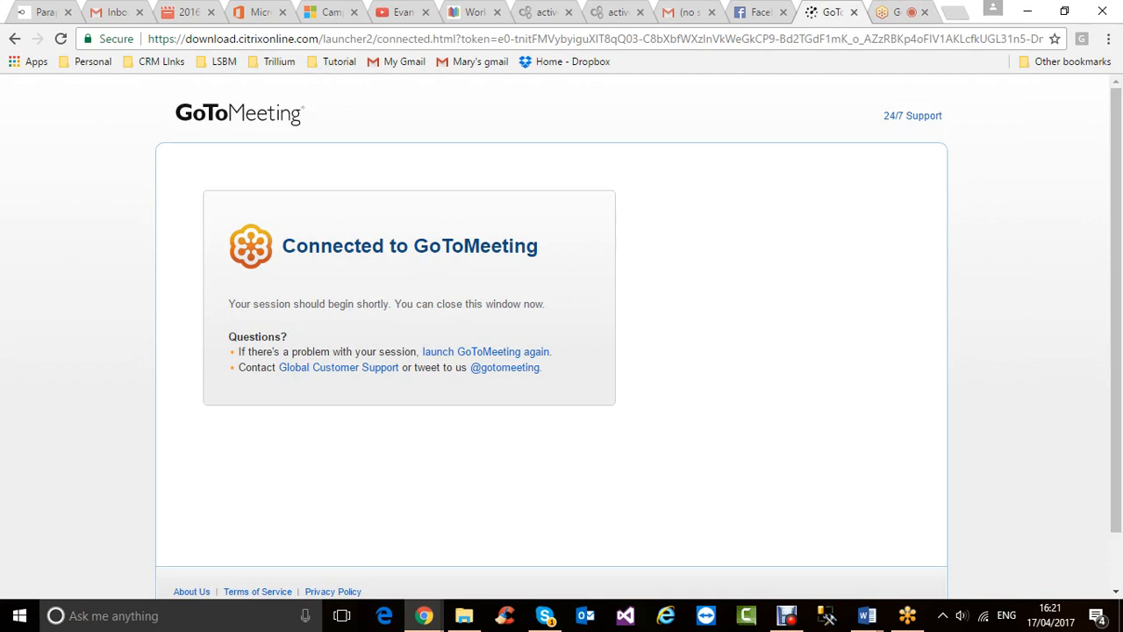
{"action": "left_click", "coordinate": [895, 12]}
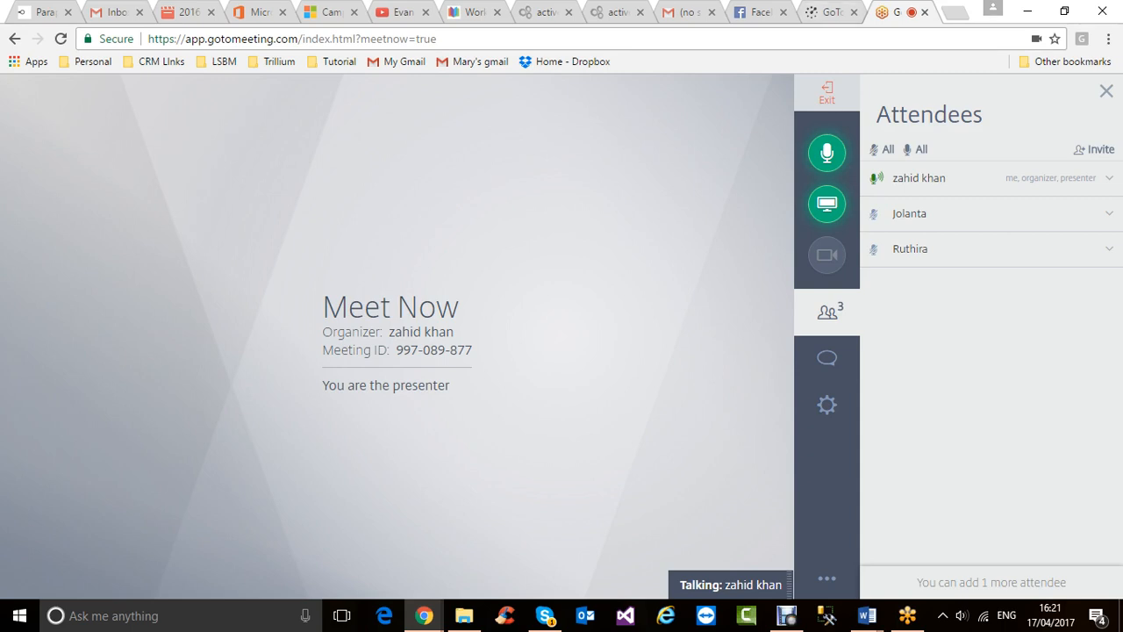
{"action": "key", "text": "ctrl+shift+Tab"}
{"action": "key", "text": "ctrl+shift+Tab"}
{"action": "key", "text": "ctrl+shift+Tab"}
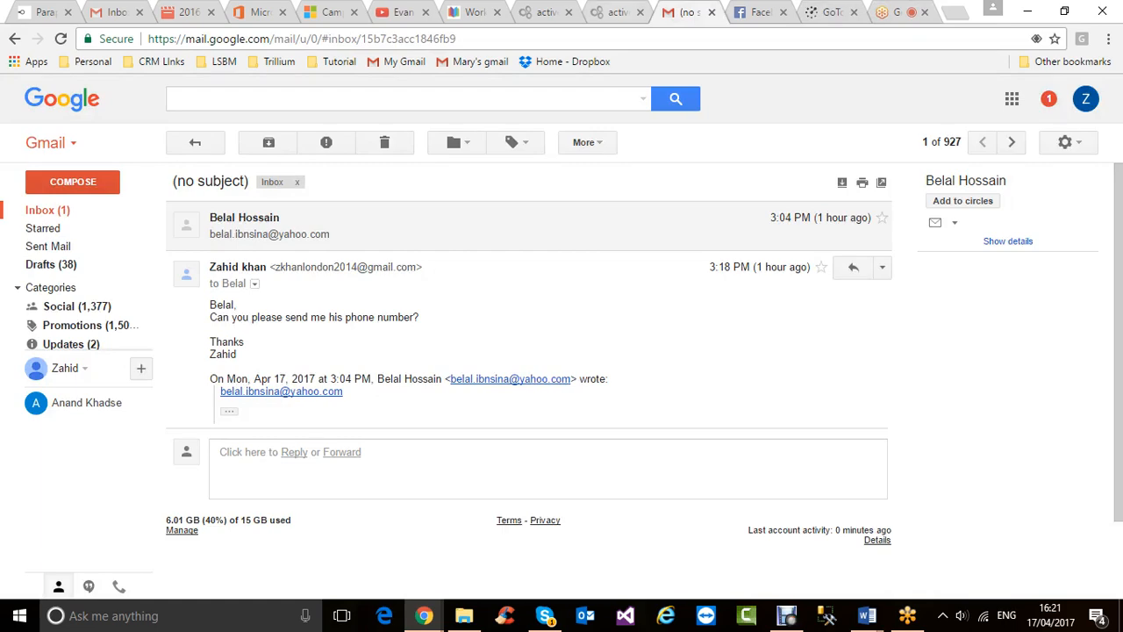
- Cycle through the YouTube tutorial, PowerObjects quick-campaign guide and Dynamics 365 campaign tabs
{"action": "key", "text": "ctrl+shift+Tab"}
{"action": "key", "text": "ctrl+shift+Tab"}
{"action": "key", "text": "ctrl+shift+Tab"}
{"action": "key", "text": "ctrl+shift+Tab"}
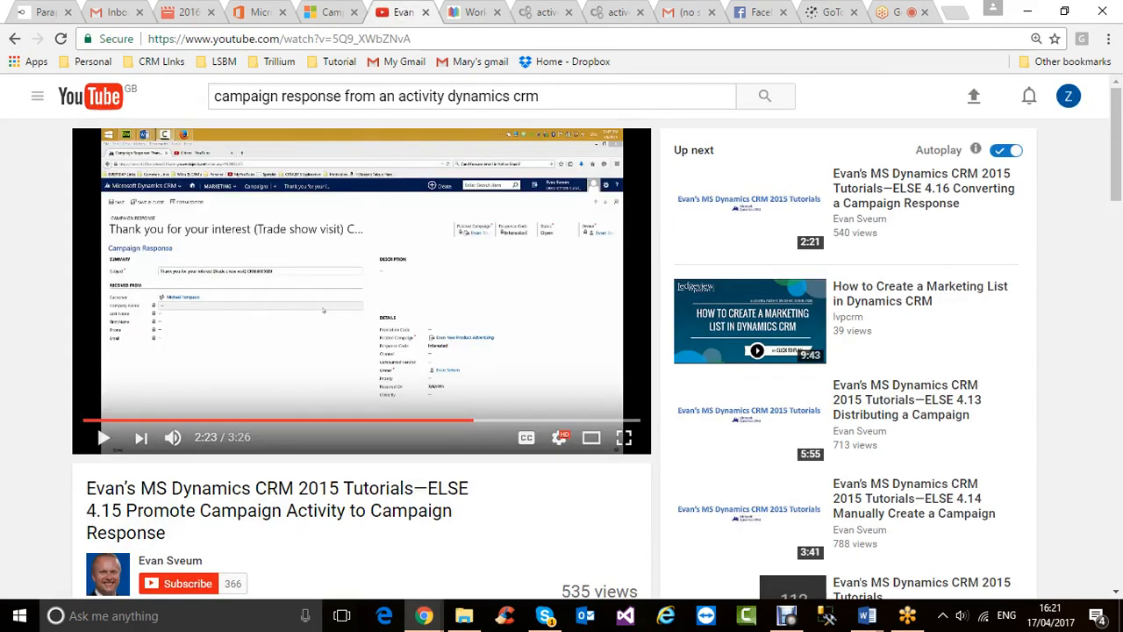
{"action": "key", "text": "ctrl+shift+Tab"}
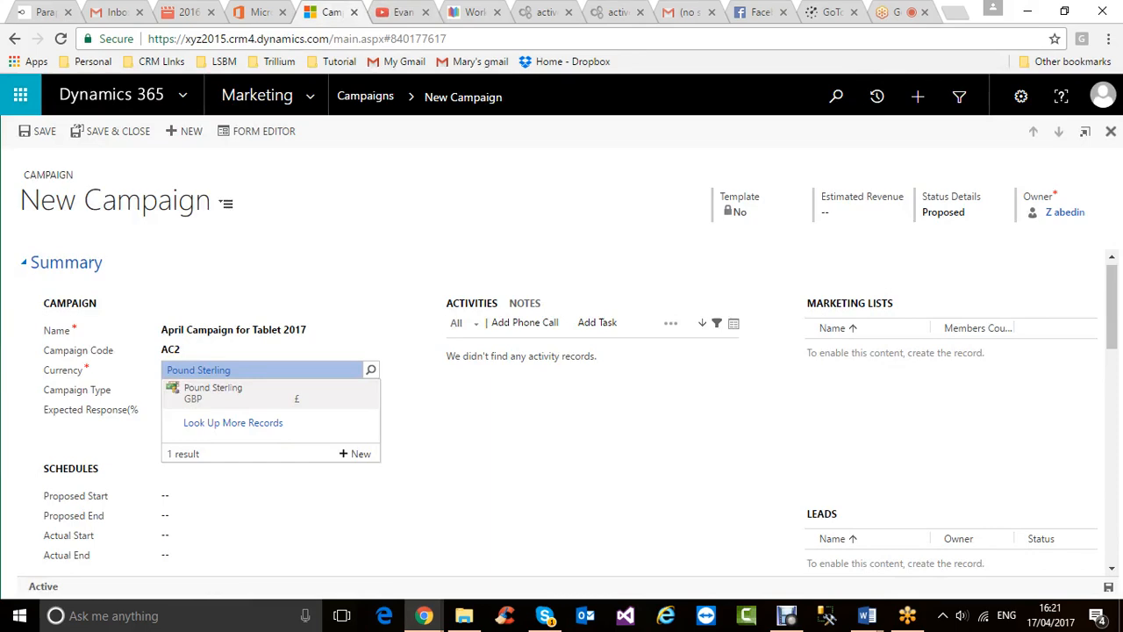
{"action": "key", "text": "ctrl+Tab"}
{"action": "key", "text": "ctrl+Tab"}
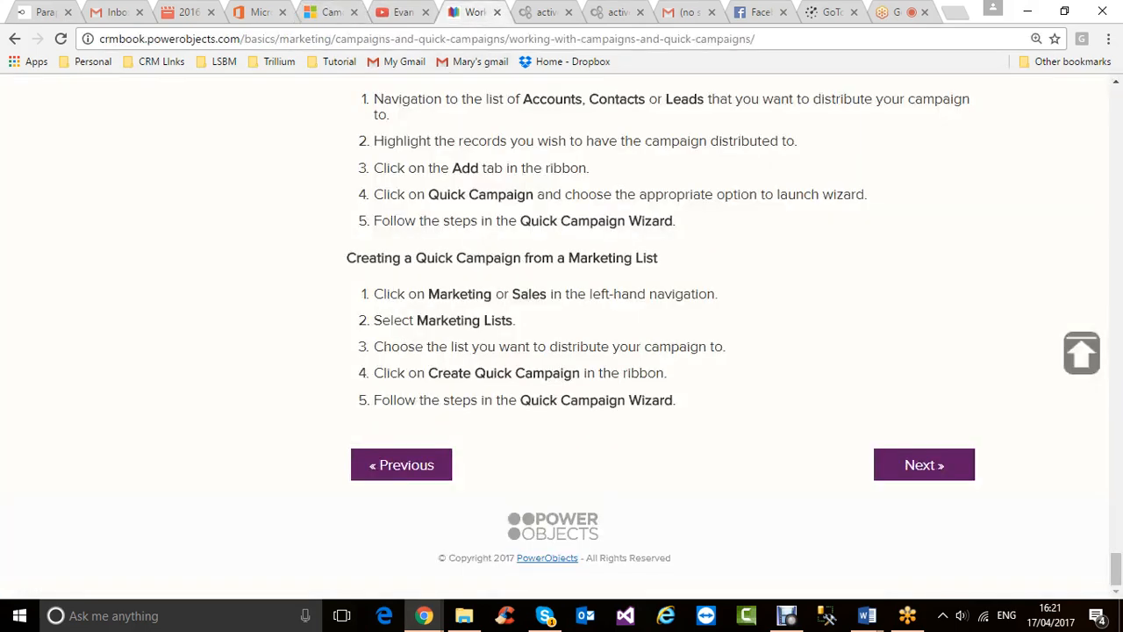
{"action": "key", "text": "ctrl+shift+Tab"}
{"action": "key", "text": "ctrl+shift+Tab"}
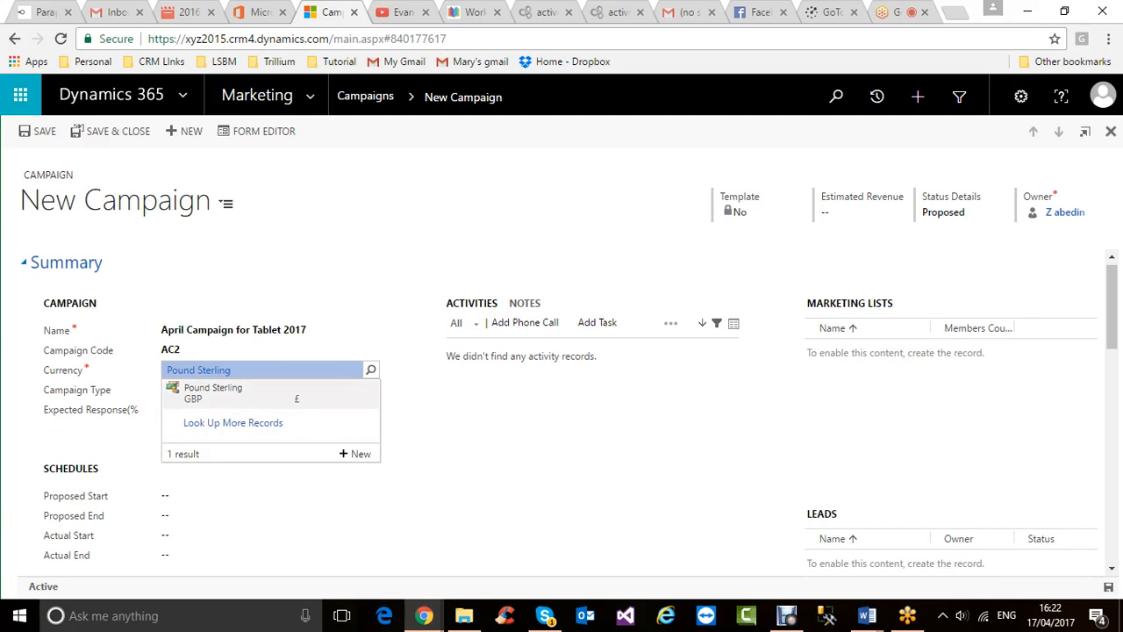
- Close the New Currency window, then open and dismiss Personal Options without setting a default currency
{"action": "left_click", "coordinate": [356, 453]}
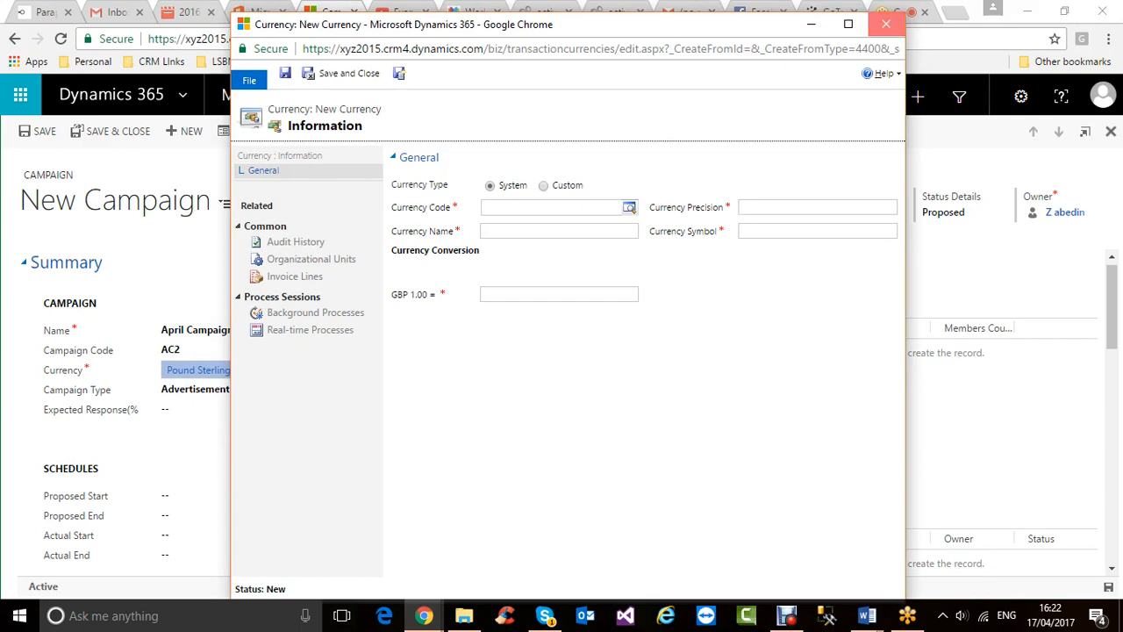
{"action": "left_click", "coordinate": [886, 23]}
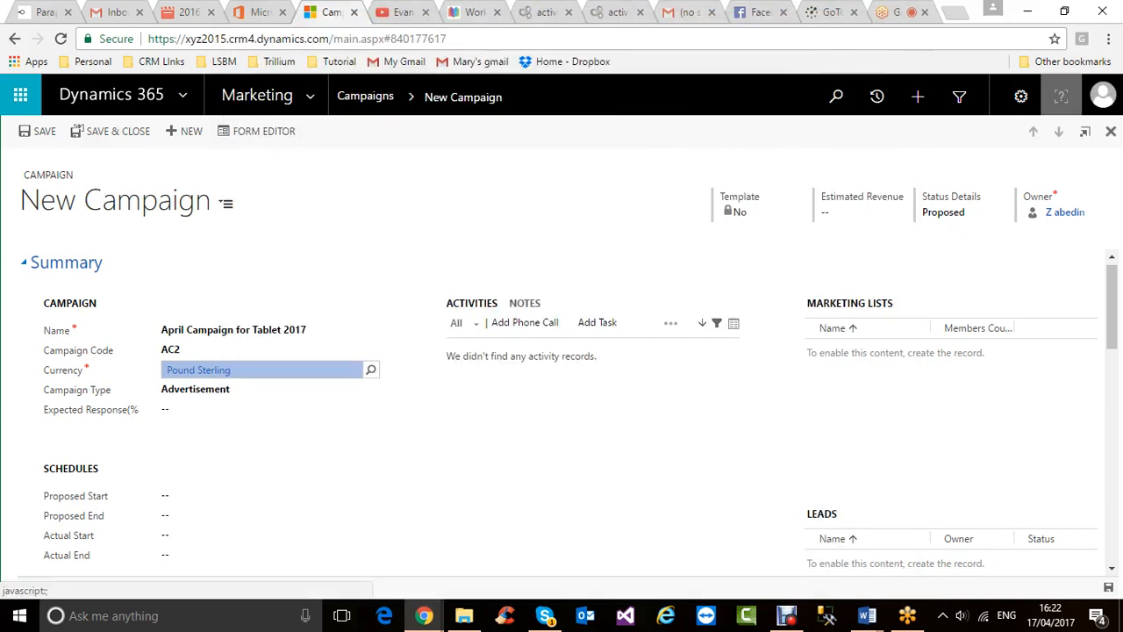
{"action": "left_click", "coordinate": [1021, 97]}
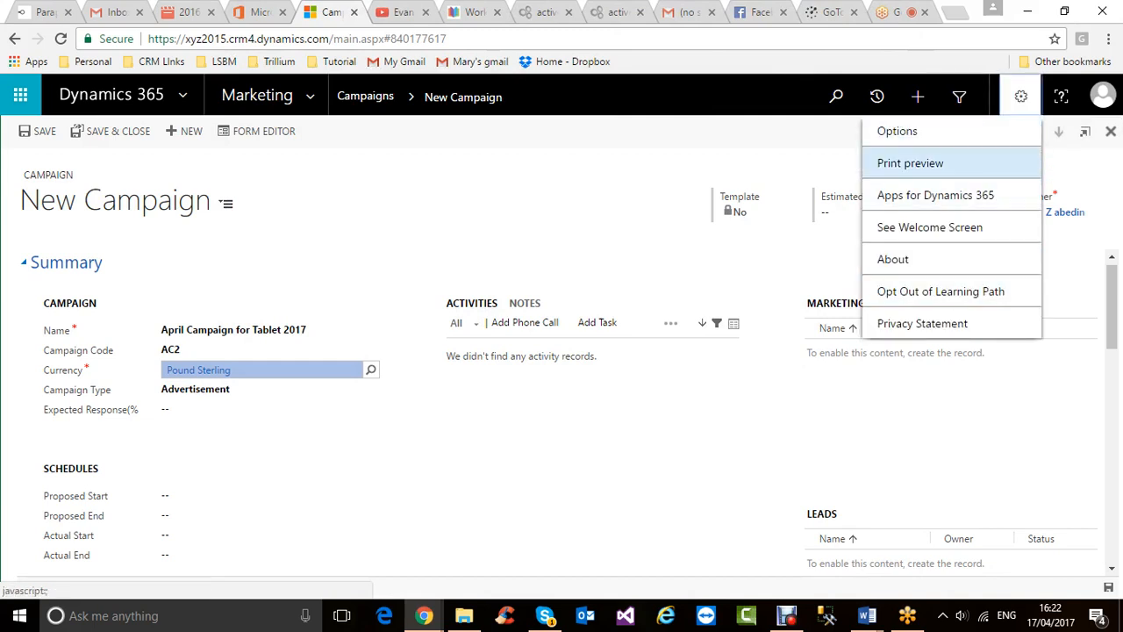
{"action": "left_click", "coordinate": [897, 131]}
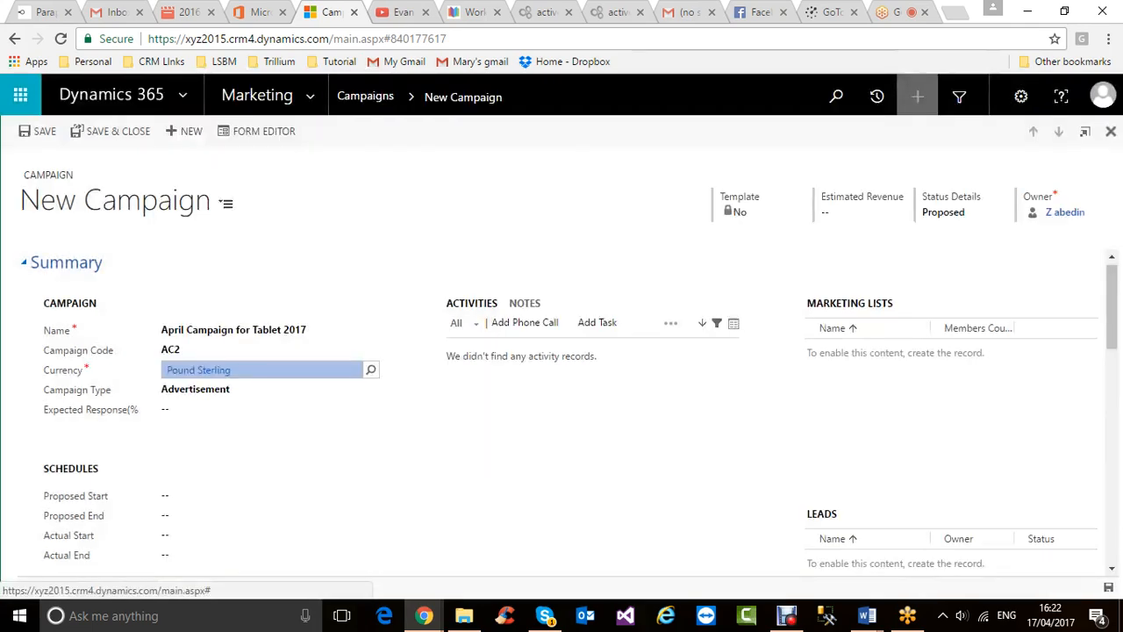
{"action": "left_click", "coordinate": [932, 76]}
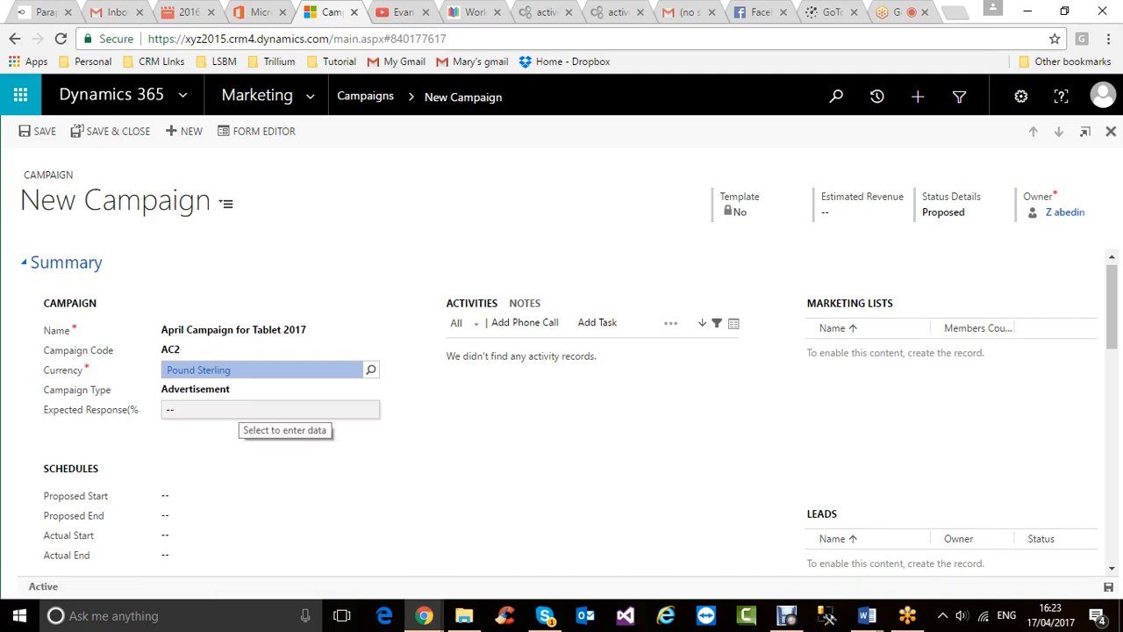
- Drop down the Campaign Type choices on the April Campaign for Tablet 2017 form
{"action": "left_click", "coordinate": [263, 389]}
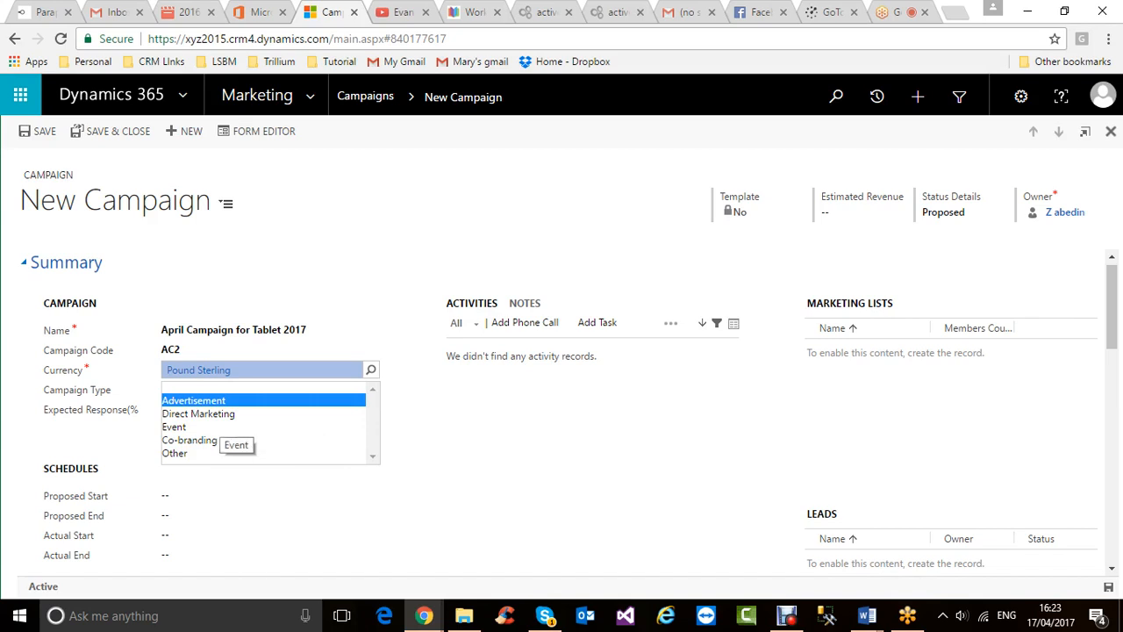
{"action": "left_click", "coordinate": [239, 413]}
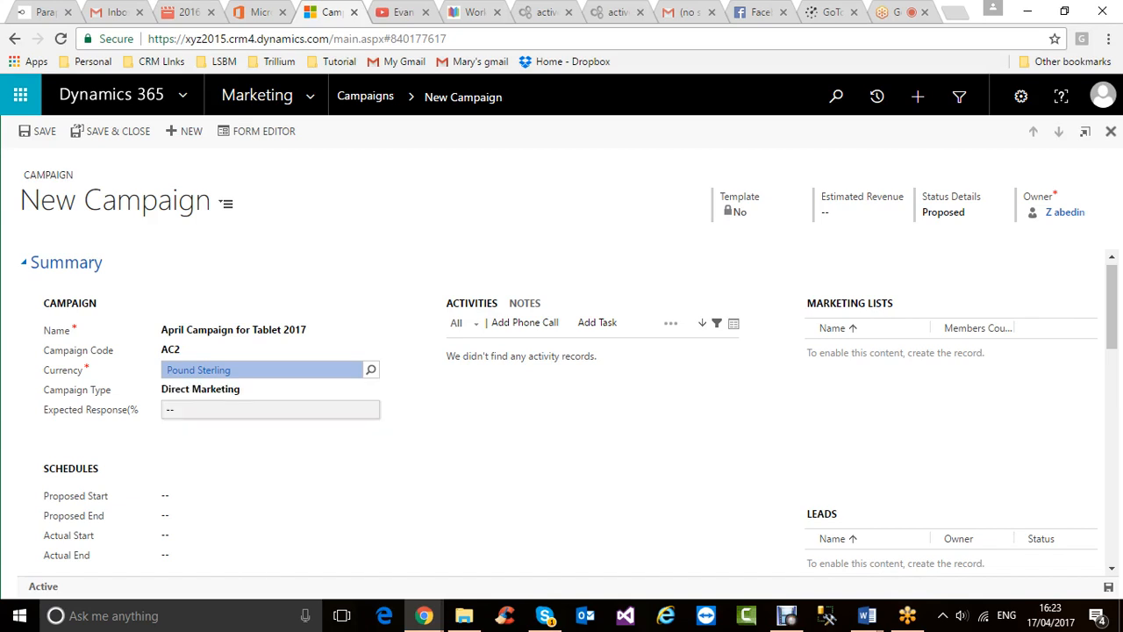
{"action": "left_click", "coordinate": [237, 392]}
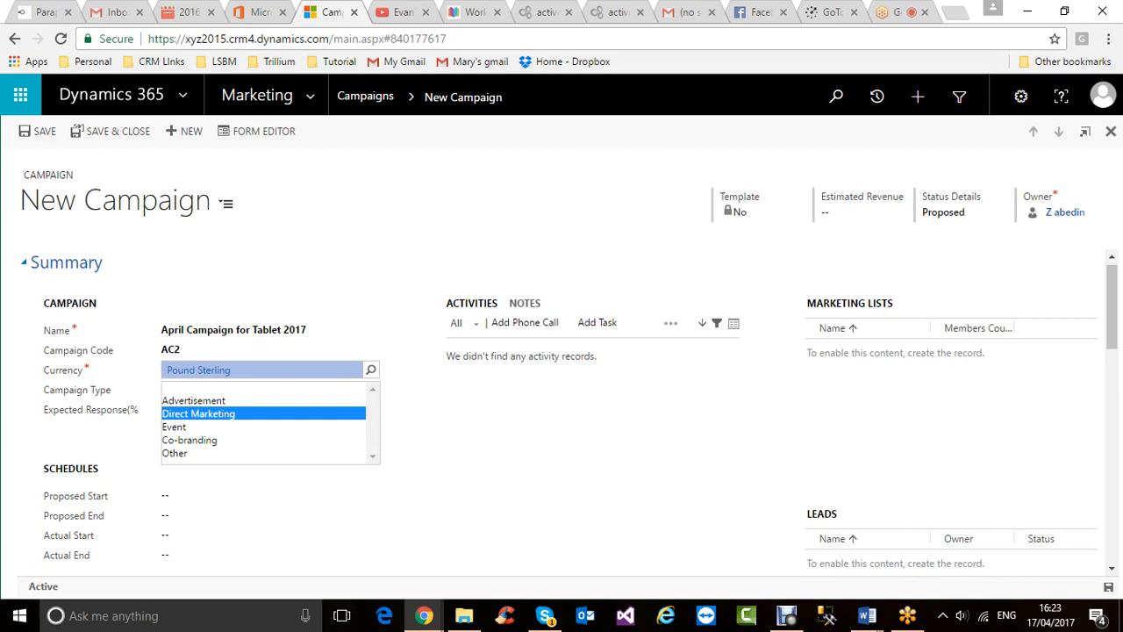
{"action": "left_click", "coordinate": [235, 426]}
{"action": "left_click", "coordinate": [235, 391]}
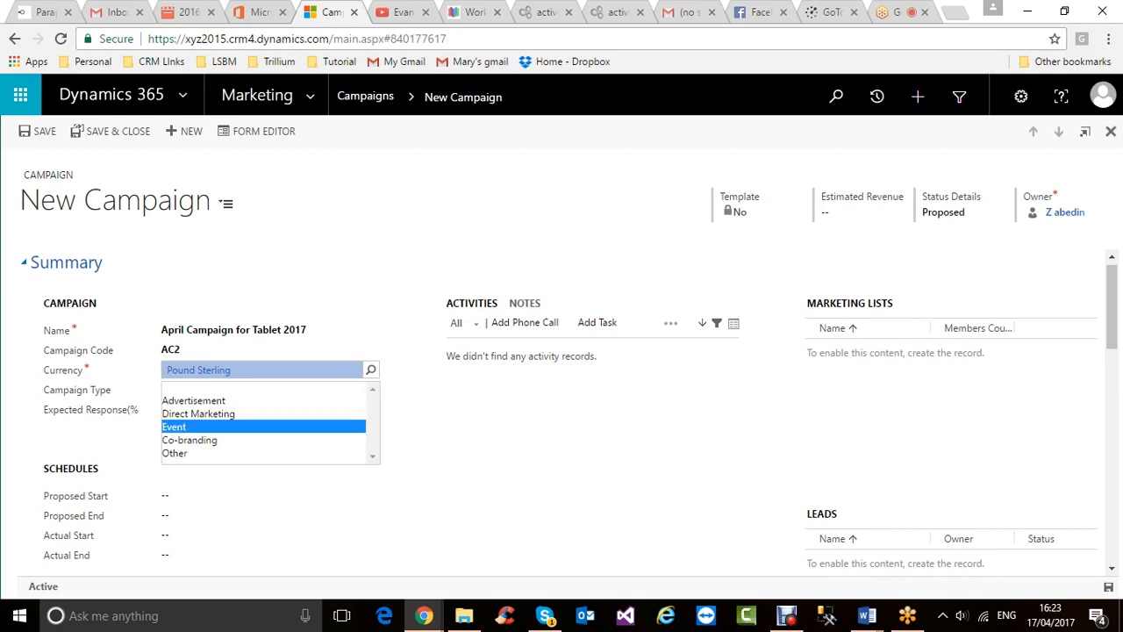
{"action": "left_click", "coordinate": [234, 440]}
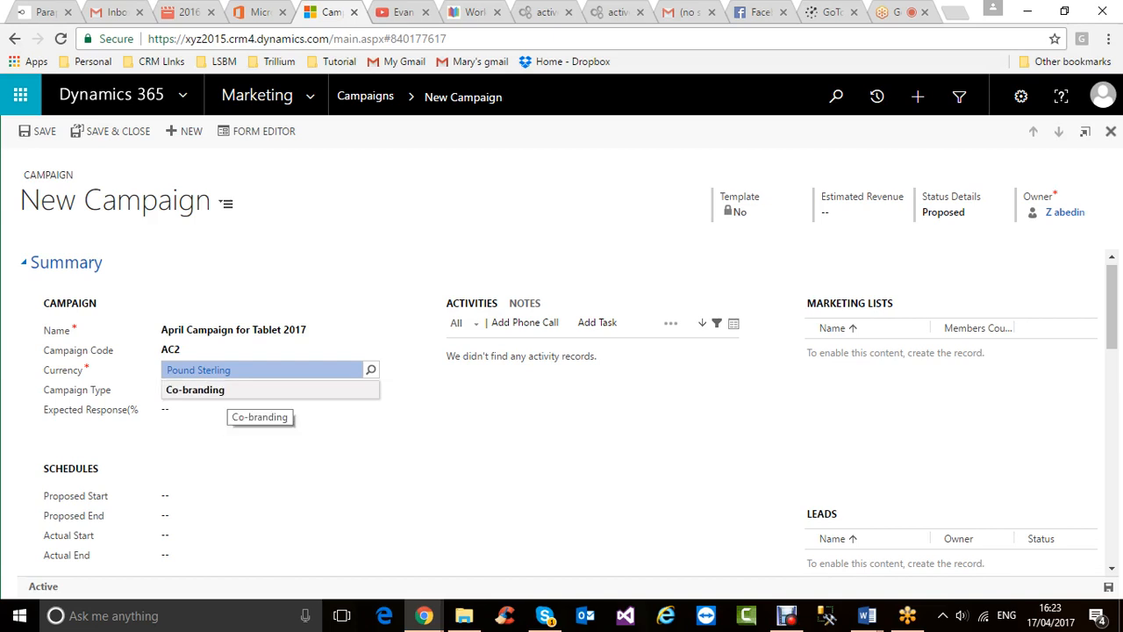
{"action": "left_click", "coordinate": [226, 392]}
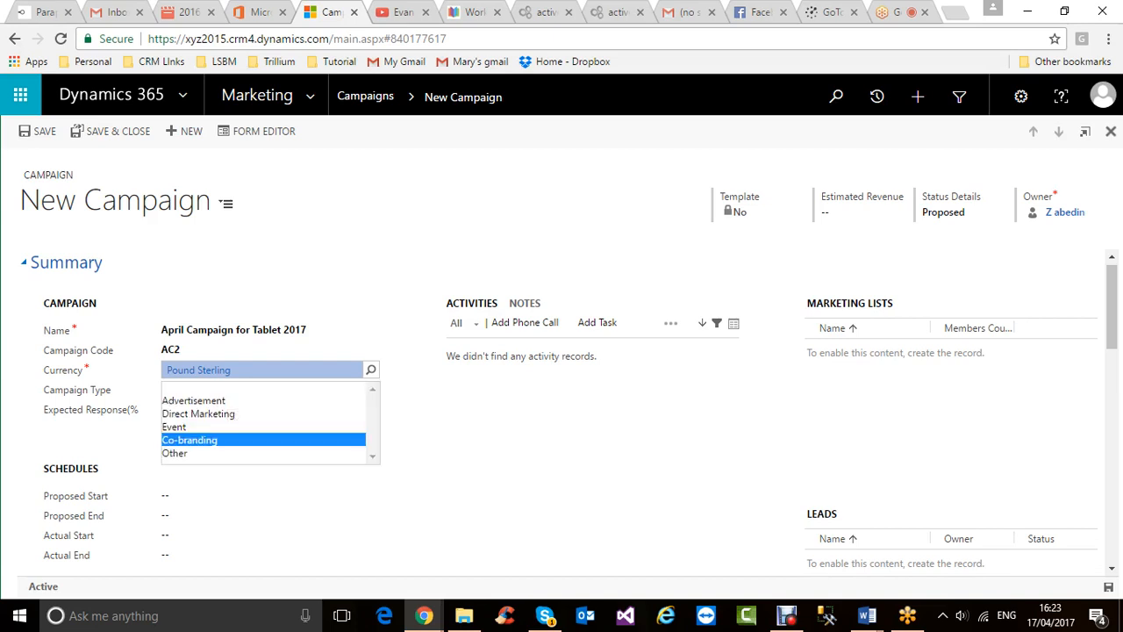
{"action": "left_click", "coordinate": [219, 400]}
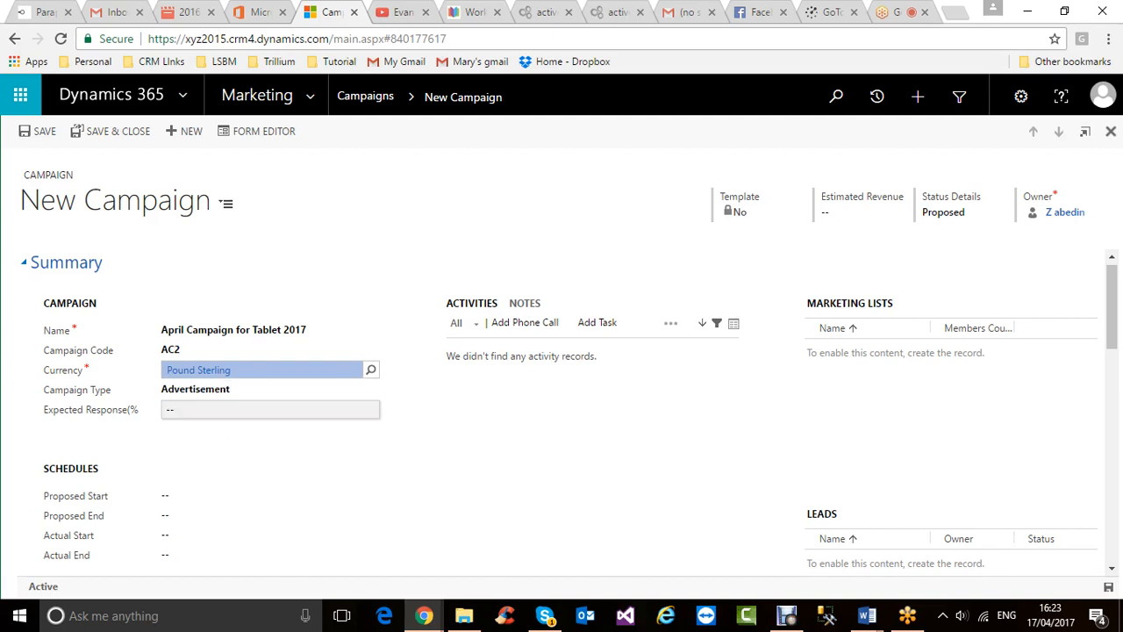
{"action": "scroll", "coordinate": [263, 403], "scroll_direction": "down", "scroll_amount": 2}
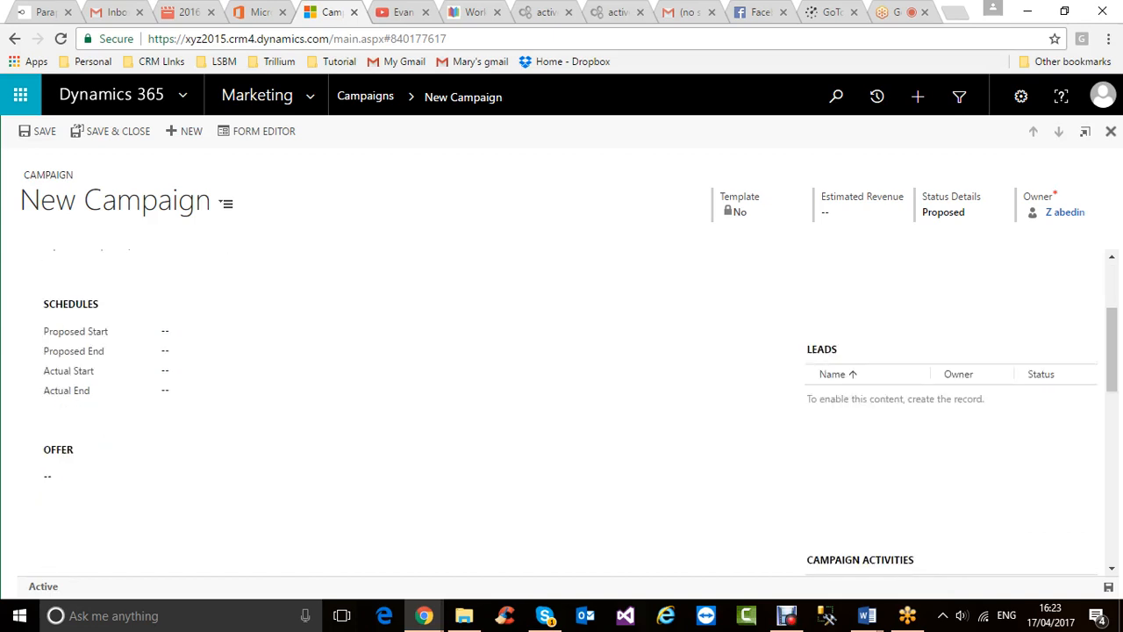
{"action": "scroll", "coordinate": [263, 404], "scroll_direction": "up", "scroll_amount": 2}
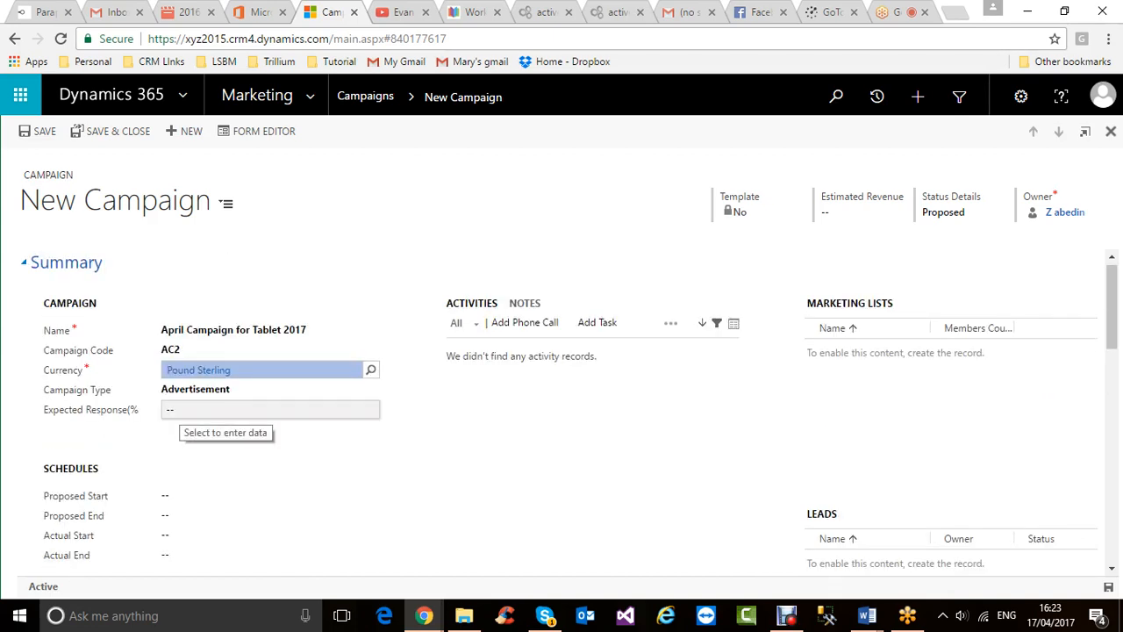
- Set Expected Response to 60, removing the % sign after '60%' is rejected
{"action": "left_click", "coordinate": [180, 410]}
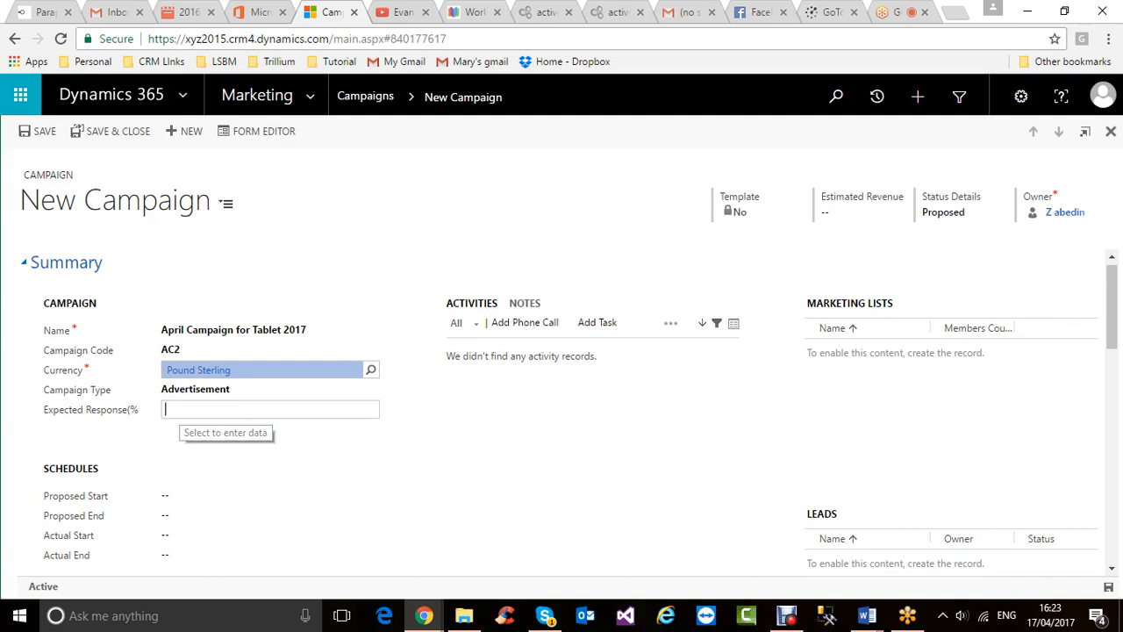
{"action": "type", "text": "60"}
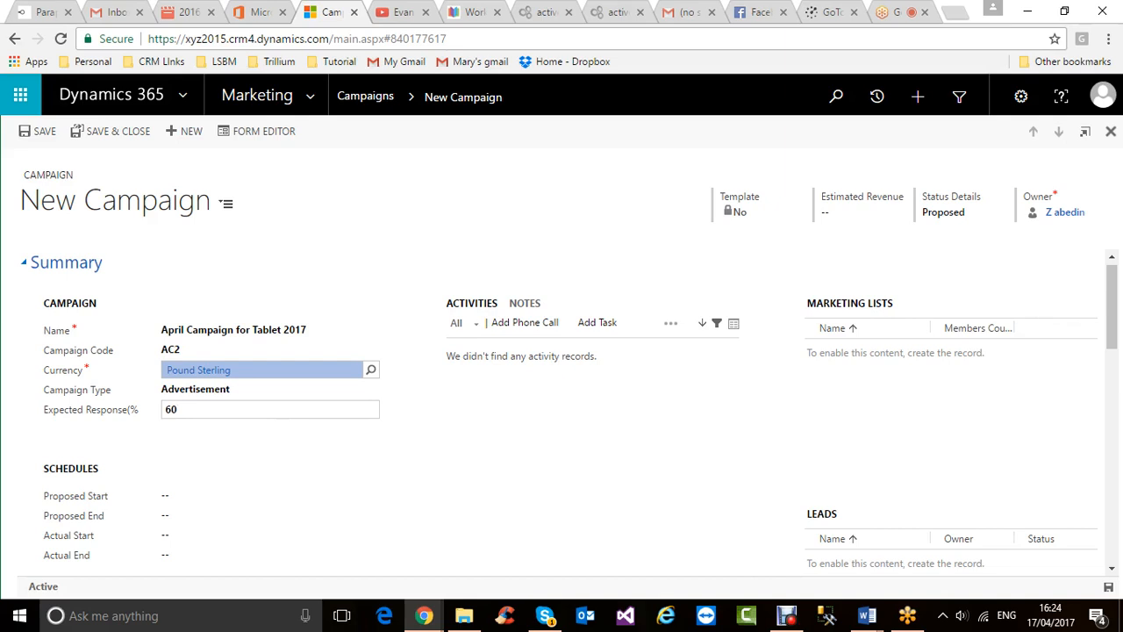
{"action": "type", "text": "%"}
{"action": "key", "text": "Tab"}
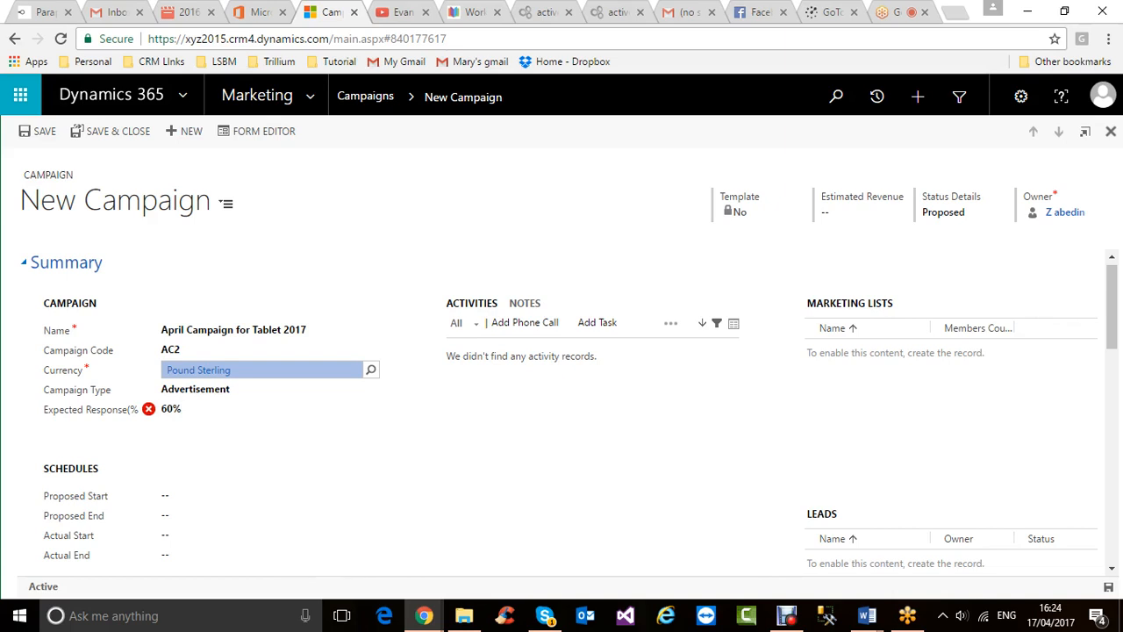
{"action": "left_click", "coordinate": [191, 409]}
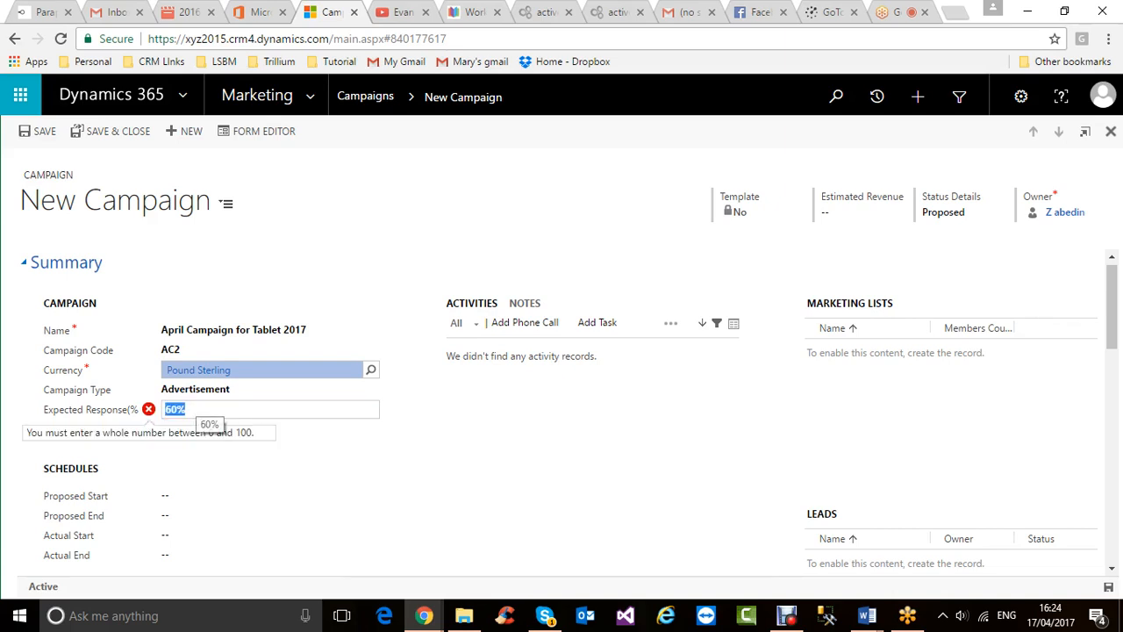
{"action": "left_click", "coordinate": [191, 409]}
{"action": "key", "text": "BackSpace"}
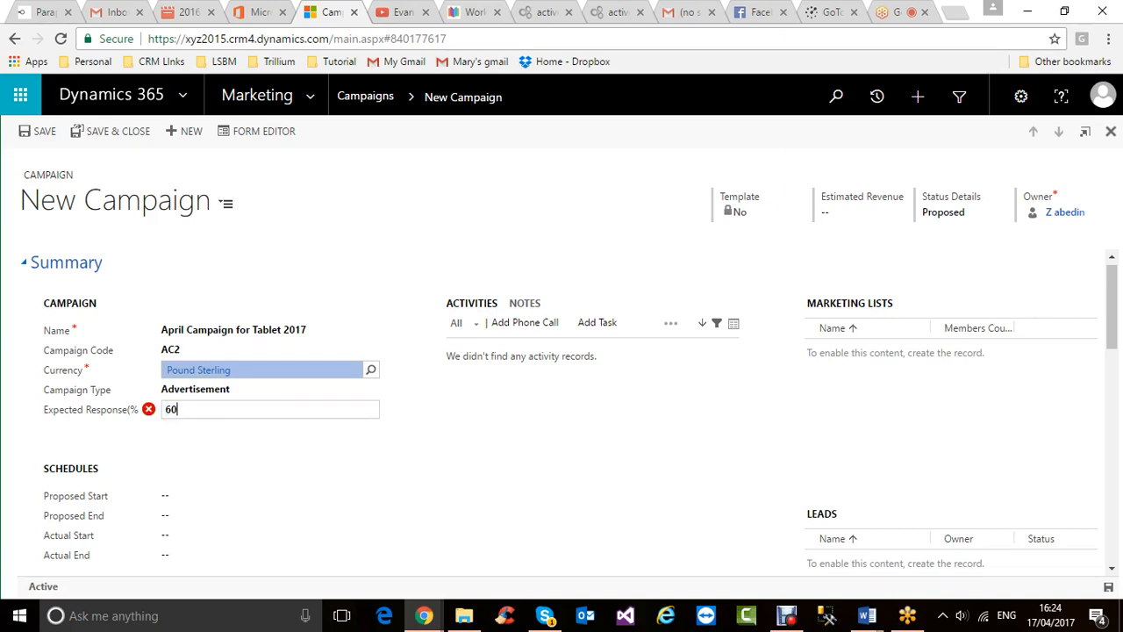
{"action": "key", "text": "Tab"}
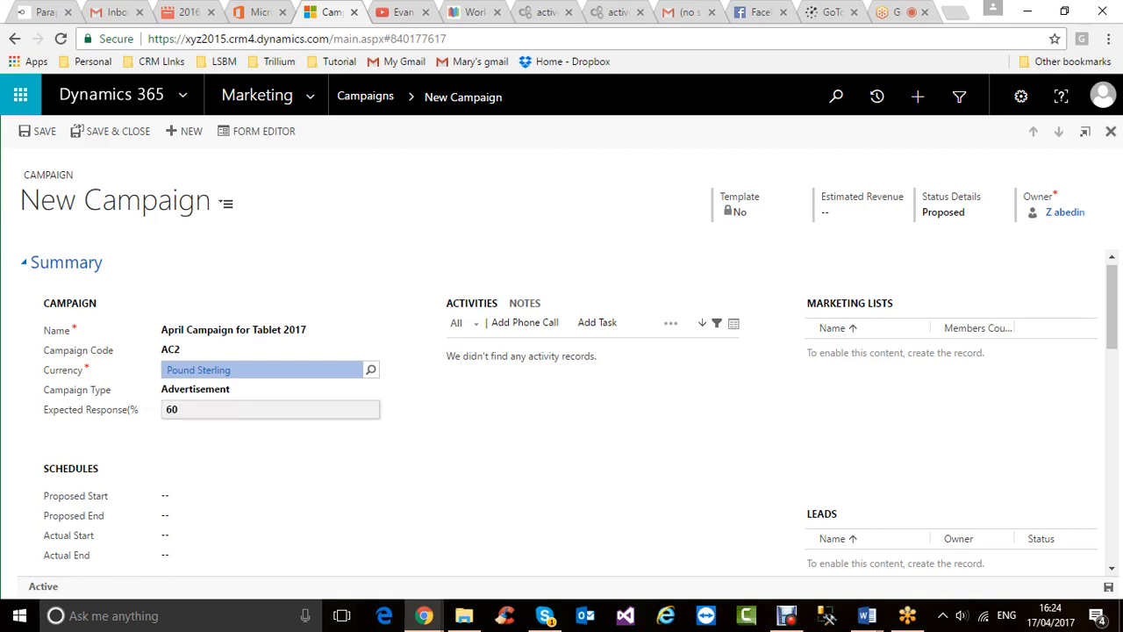
- Pick Proposed Start 4/18/2017 and Proposed End 4/20/2017 from the date pickers
{"action": "scroll", "coordinate": [263, 409], "scroll_direction": "down", "scroll_amount": 2}
{"action": "scroll", "coordinate": [562, 409], "scroll_direction": "up", "scroll_amount": 2}
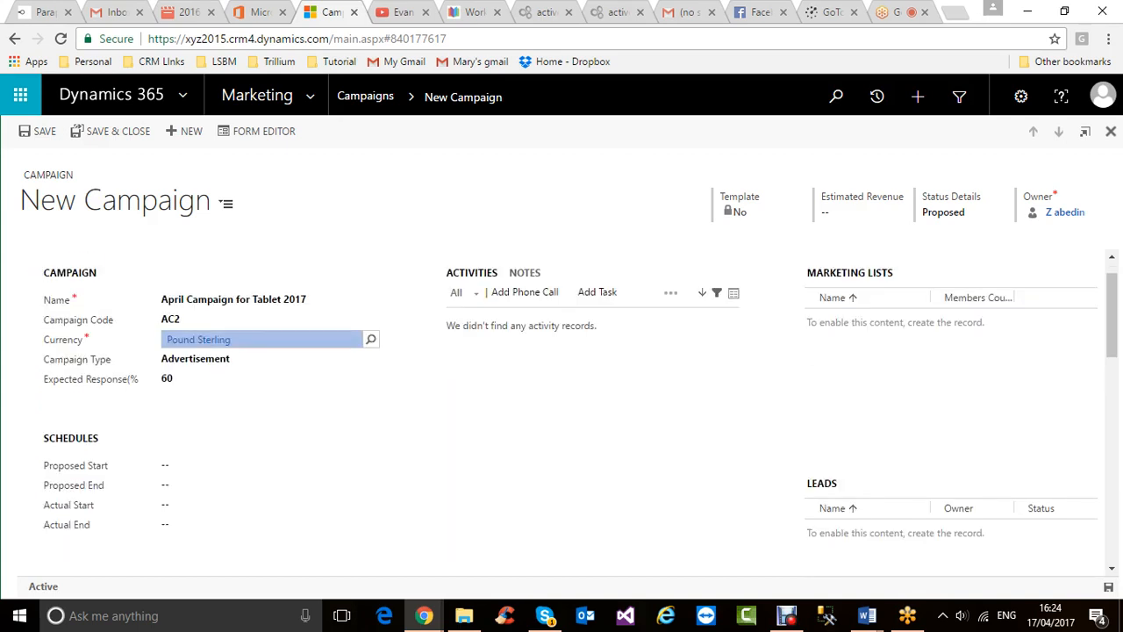
{"action": "scroll", "coordinate": [562, 409], "scroll_direction": "down", "scroll_amount": 2}
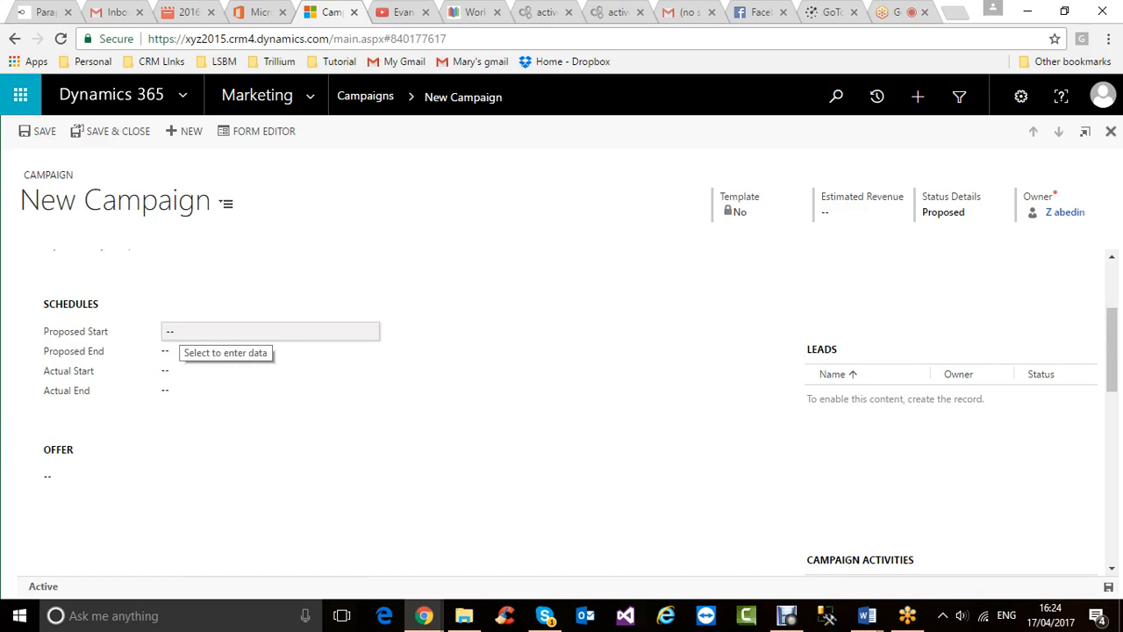
{"action": "left_click", "coordinate": [181, 332]}
{"action": "left_click", "coordinate": [360, 330]}
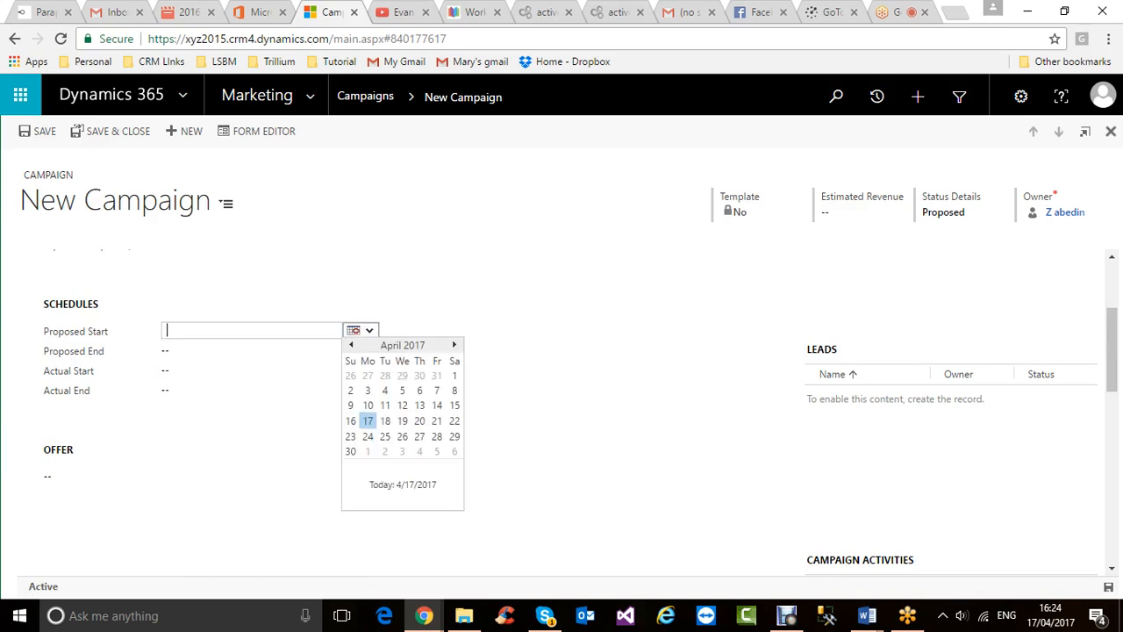
{"action": "left_click", "coordinate": [385, 420]}
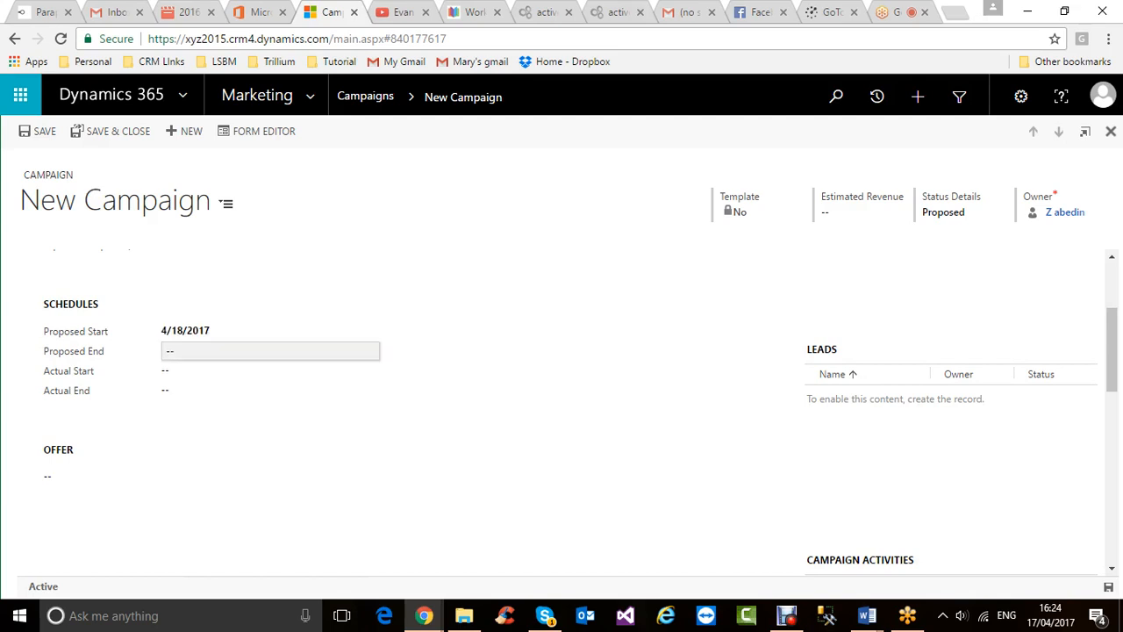
{"action": "left_click", "coordinate": [181, 351]}
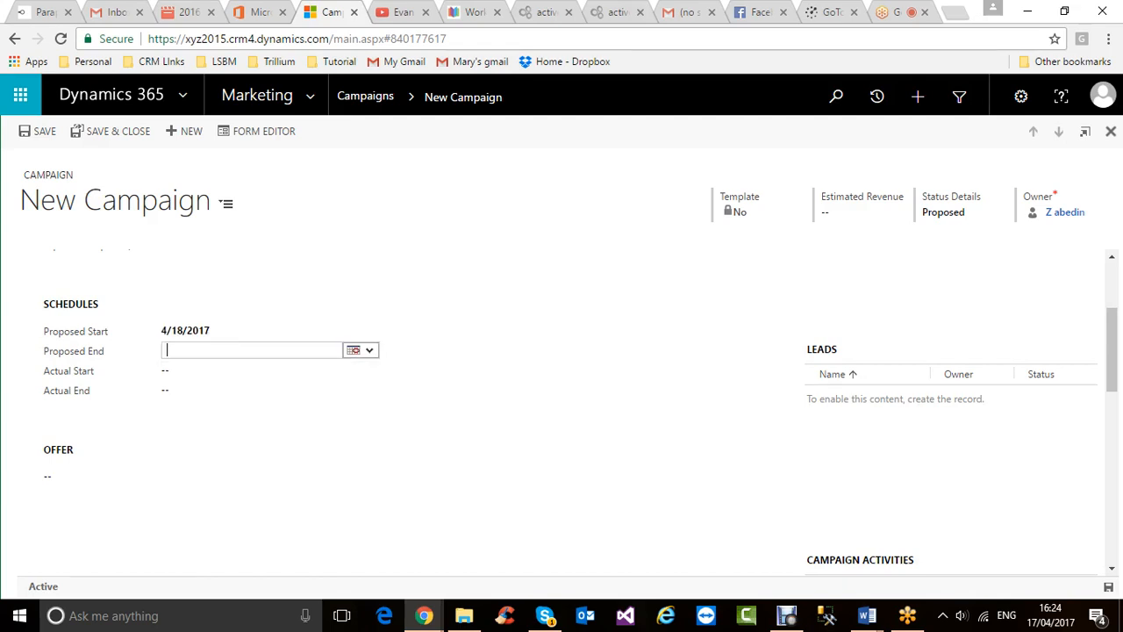
{"action": "left_click", "coordinate": [360, 350]}
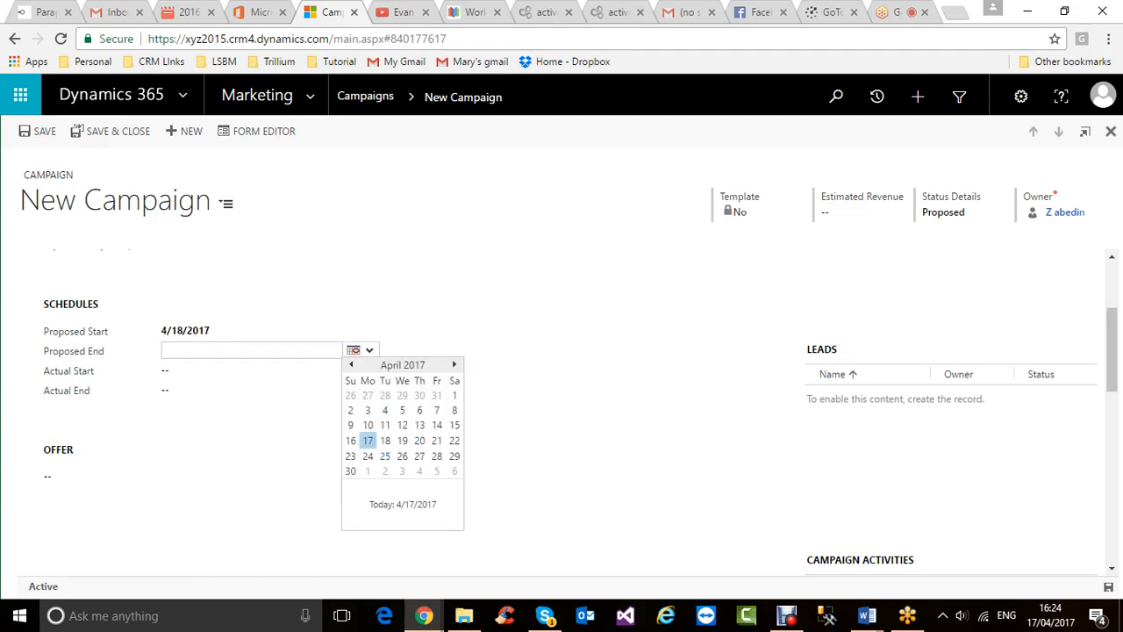
{"action": "left_click", "coordinate": [419, 440]}
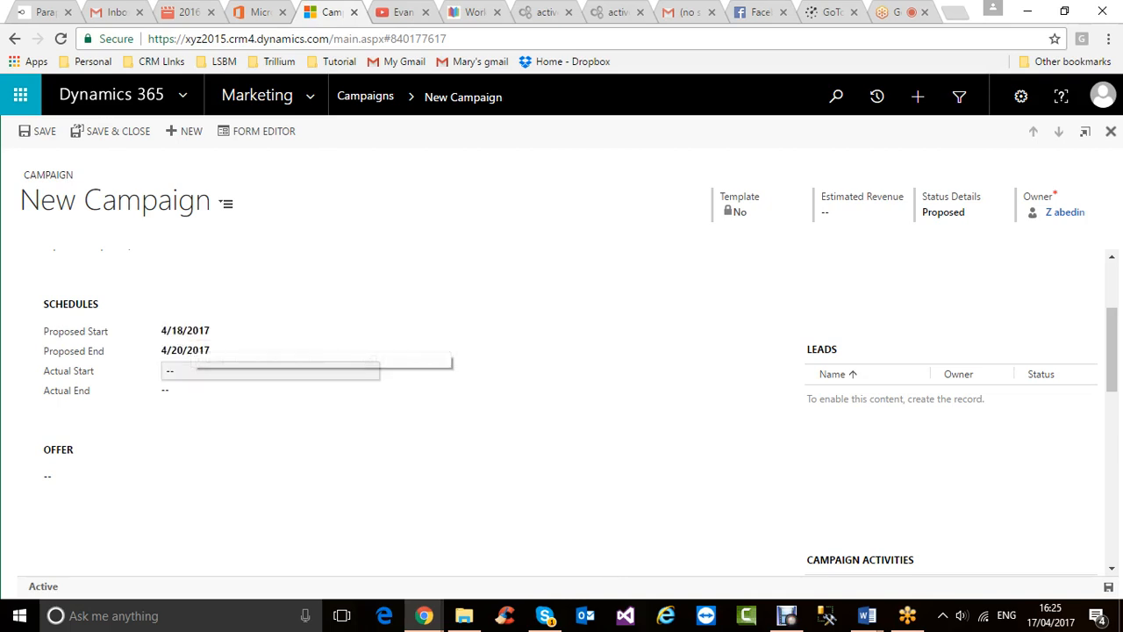
{"action": "left_click", "coordinate": [204, 371]}
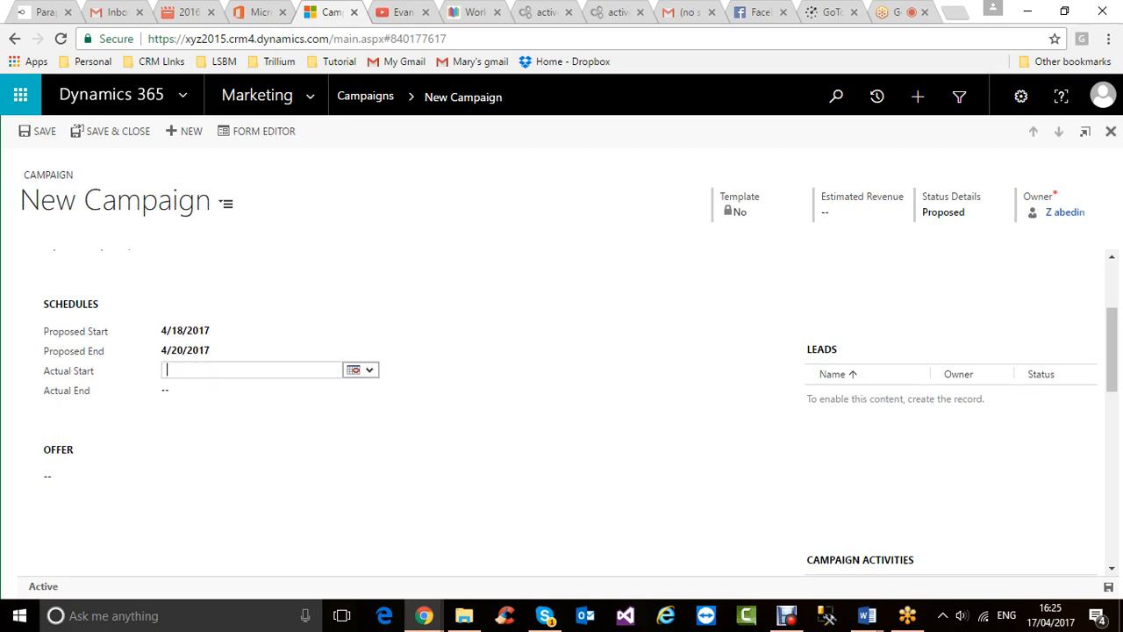
- Set Actual Start to 4/17/2017 and Actual End to 4/21/2017 with the date pickers
{"action": "left_click", "coordinate": [352, 369]}
{"action": "left_click", "coordinate": [367, 461]}
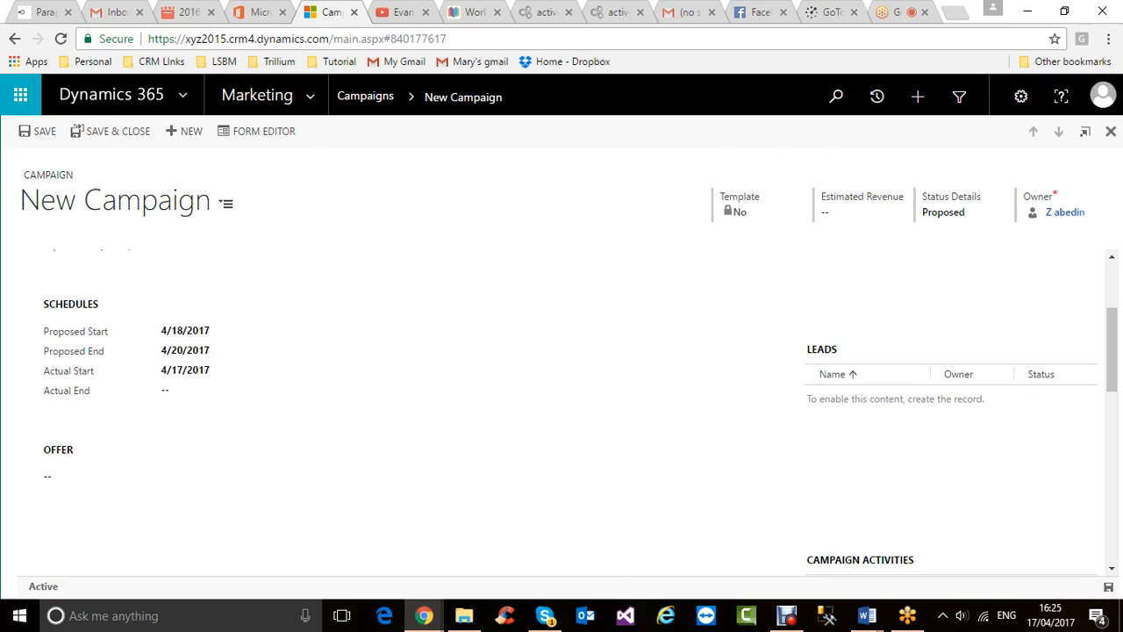
{"action": "left_click", "coordinate": [270, 391]}
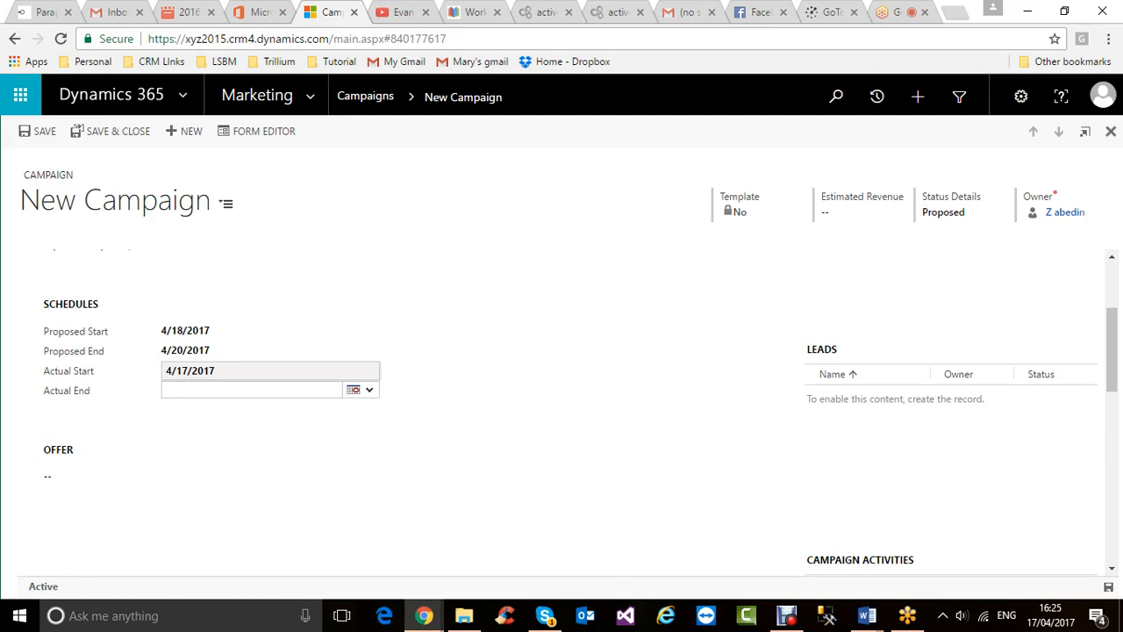
{"action": "left_click", "coordinate": [359, 389]}
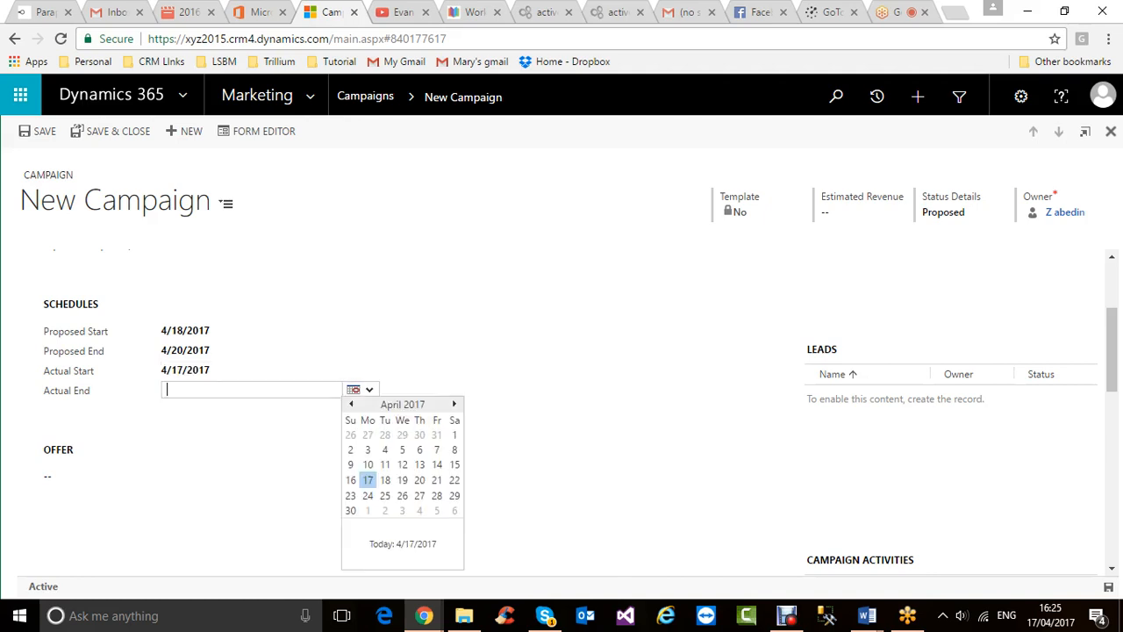
{"action": "left_click", "coordinate": [436, 480]}
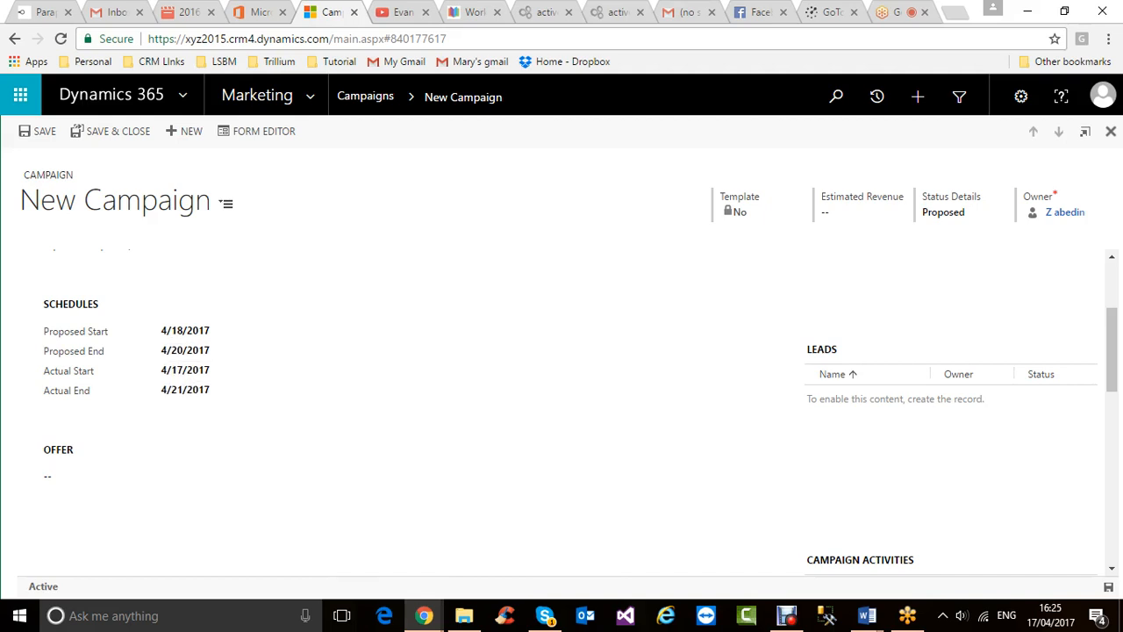
{"action": "scroll", "coordinate": [272, 361], "scroll_direction": "up", "scroll_amount": 2}
{"action": "scroll", "coordinate": [272, 360], "scroll_direction": "down", "scroll_amount": 2}
{"action": "scroll", "coordinate": [272, 361], "scroll_direction": "up", "scroll_amount": 1}
{"action": "scroll", "coordinate": [272, 362], "scroll_direction": "up", "scroll_amount": 2}
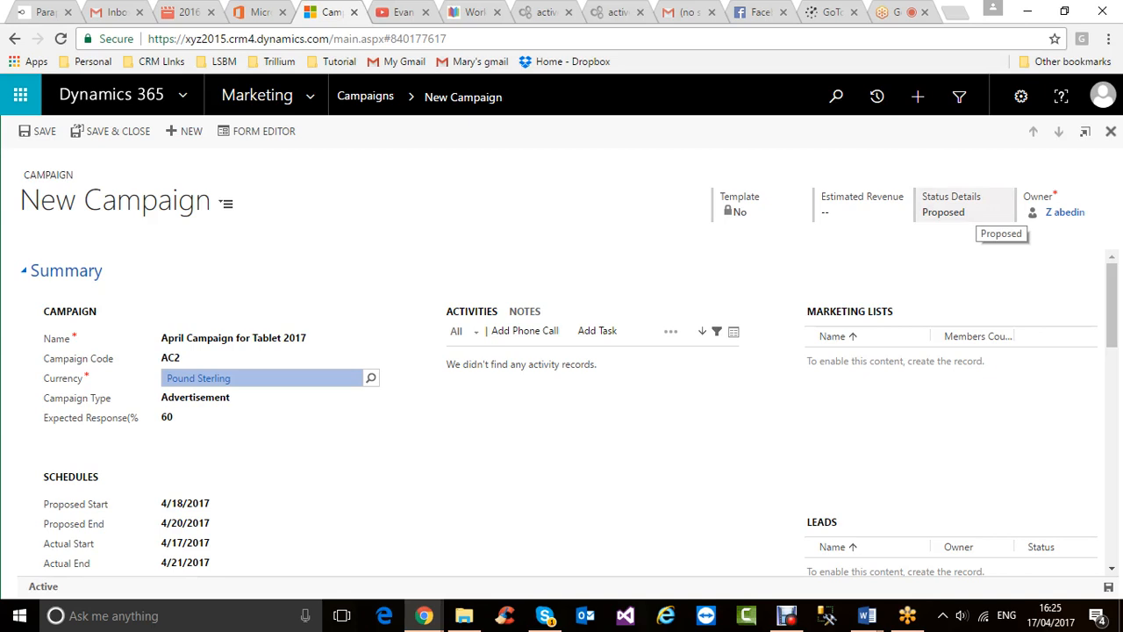
- Switch Campaign Type from Advertisement to Event, reviewing the Status Details choices
{"action": "left_click", "coordinate": [965, 212]}
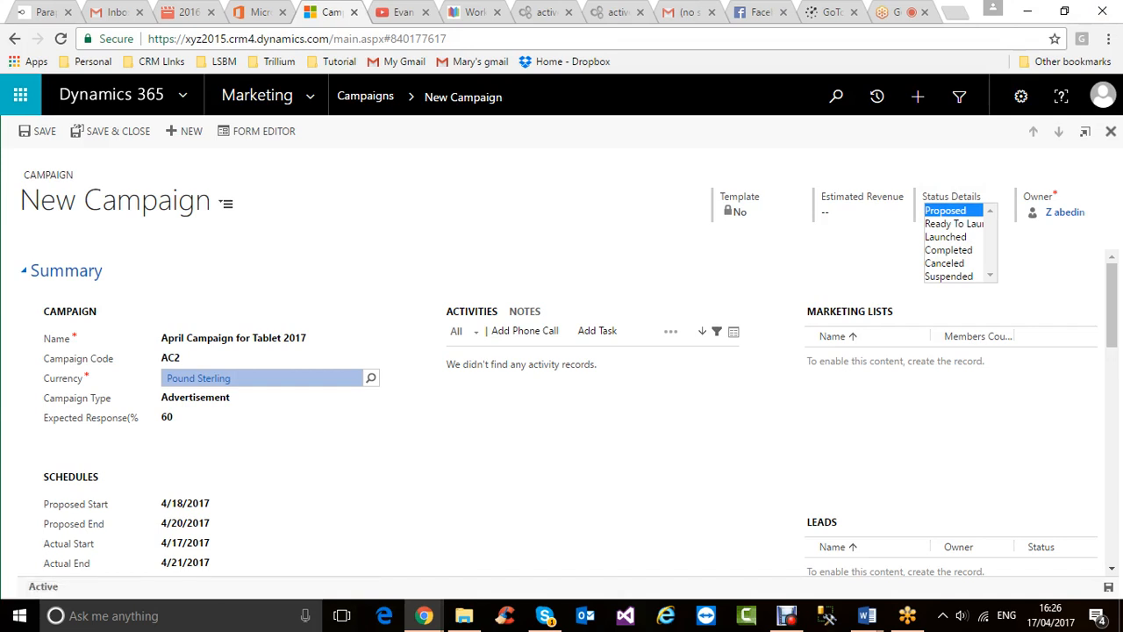
{"action": "left_click", "coordinate": [228, 398]}
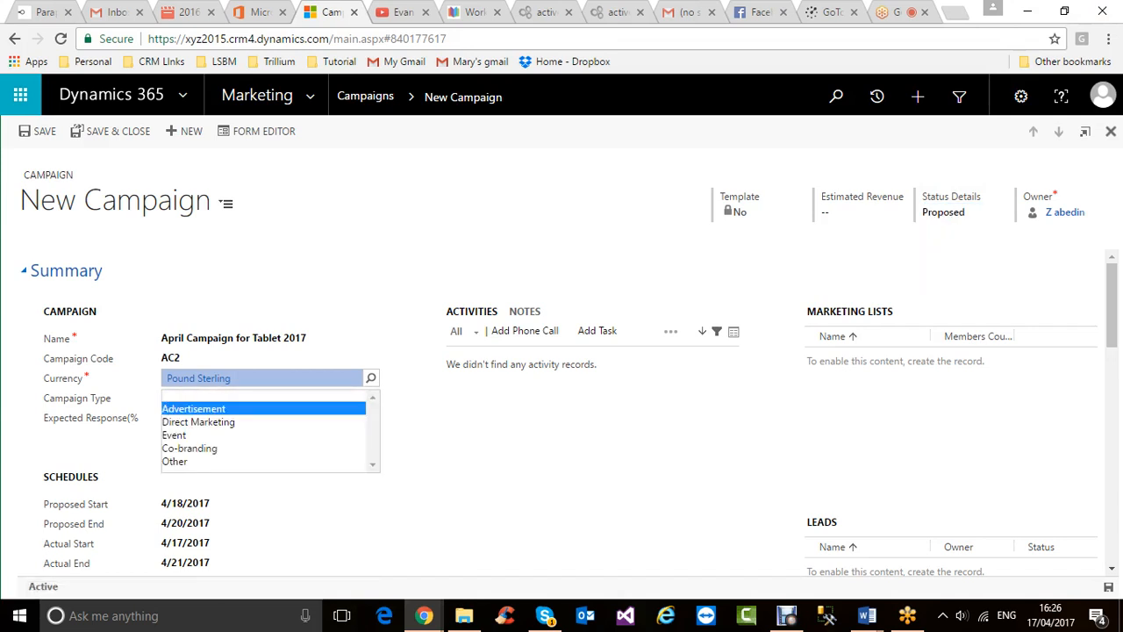
{"action": "left_click", "coordinate": [175, 436]}
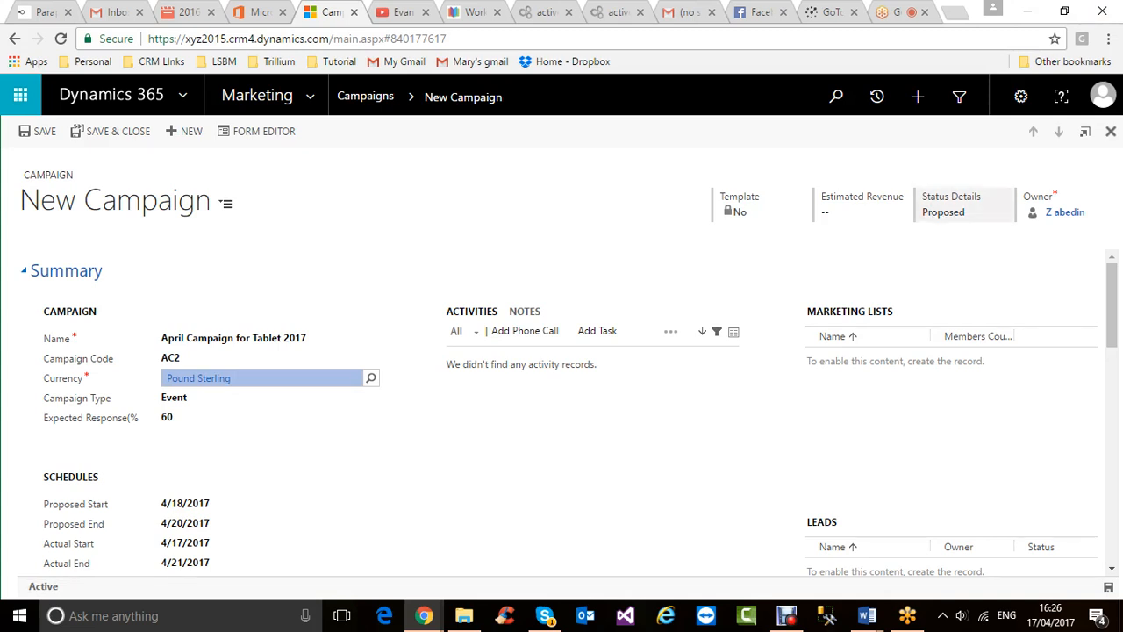
{"action": "left_click", "coordinate": [949, 212]}
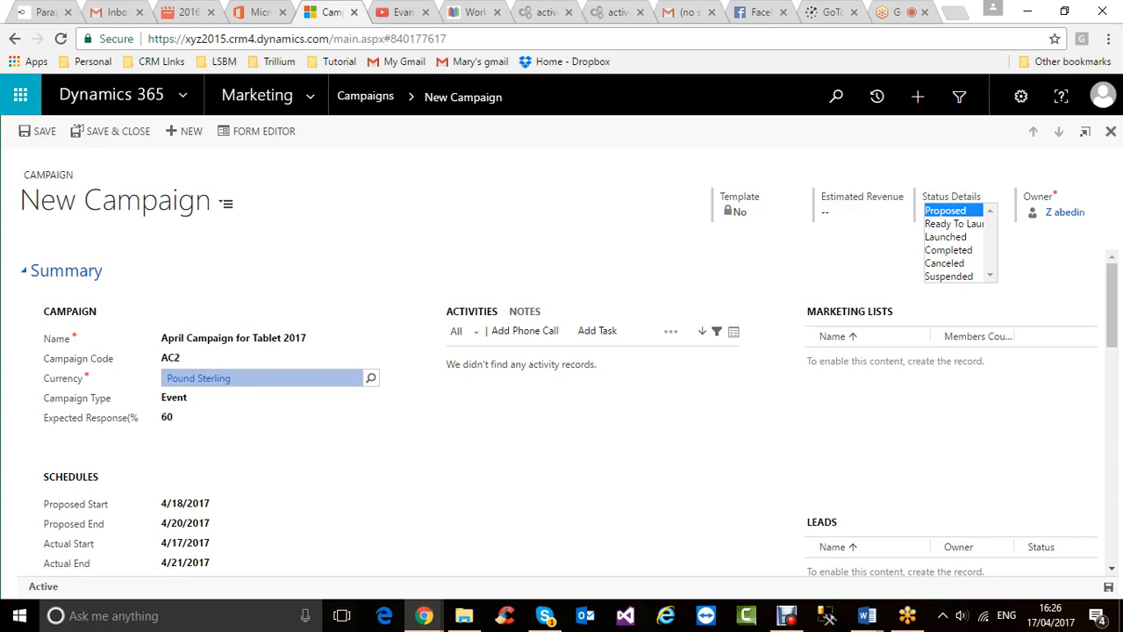
{"action": "scroll", "coordinate": [562, 413], "scroll_direction": "down", "scroll_amount": 1}
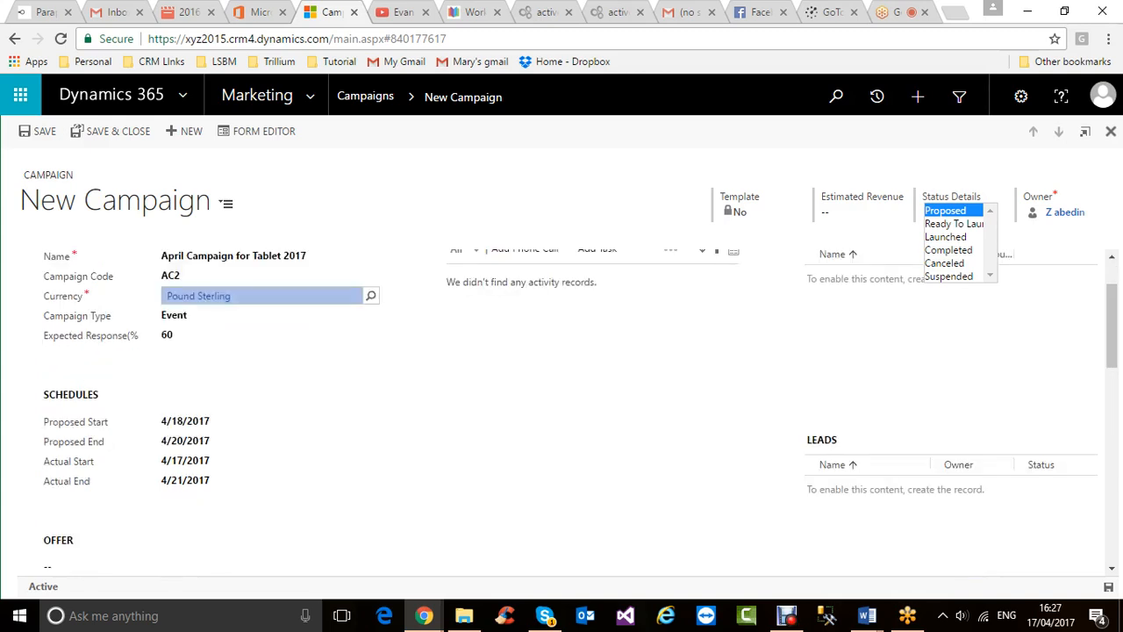
{"action": "scroll", "coordinate": [561, 413], "scroll_direction": "up", "scroll_amount": 1}
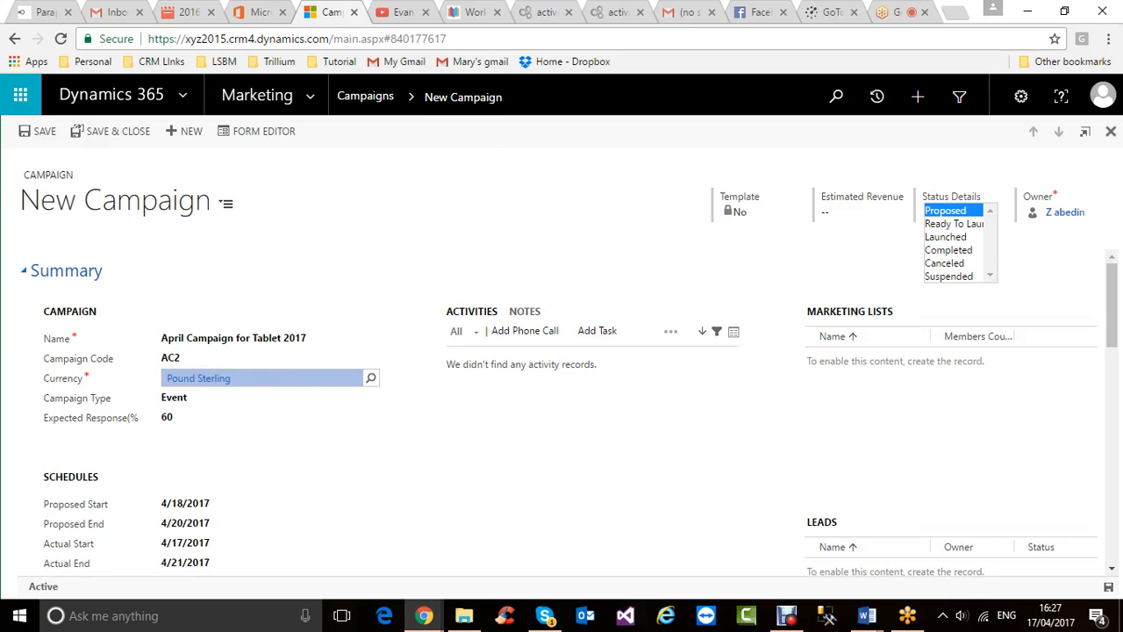
{"action": "scroll", "coordinate": [561, 413], "scroll_direction": "down", "scroll_amount": 4}
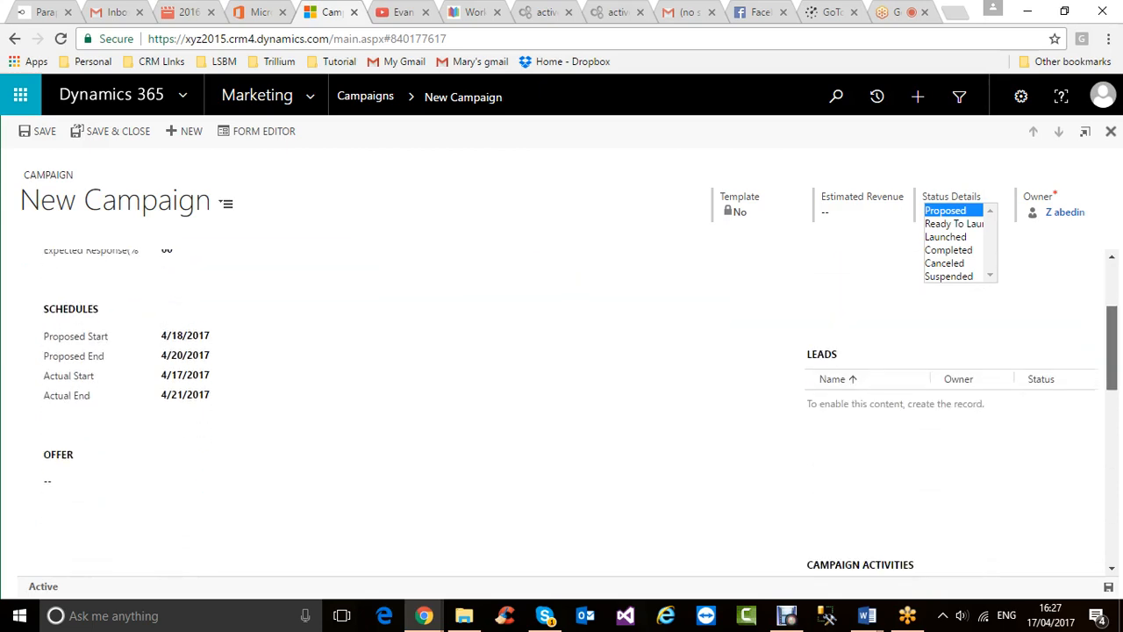
{"action": "scroll", "coordinate": [561, 412], "scroll_direction": "up", "scroll_amount": 4}
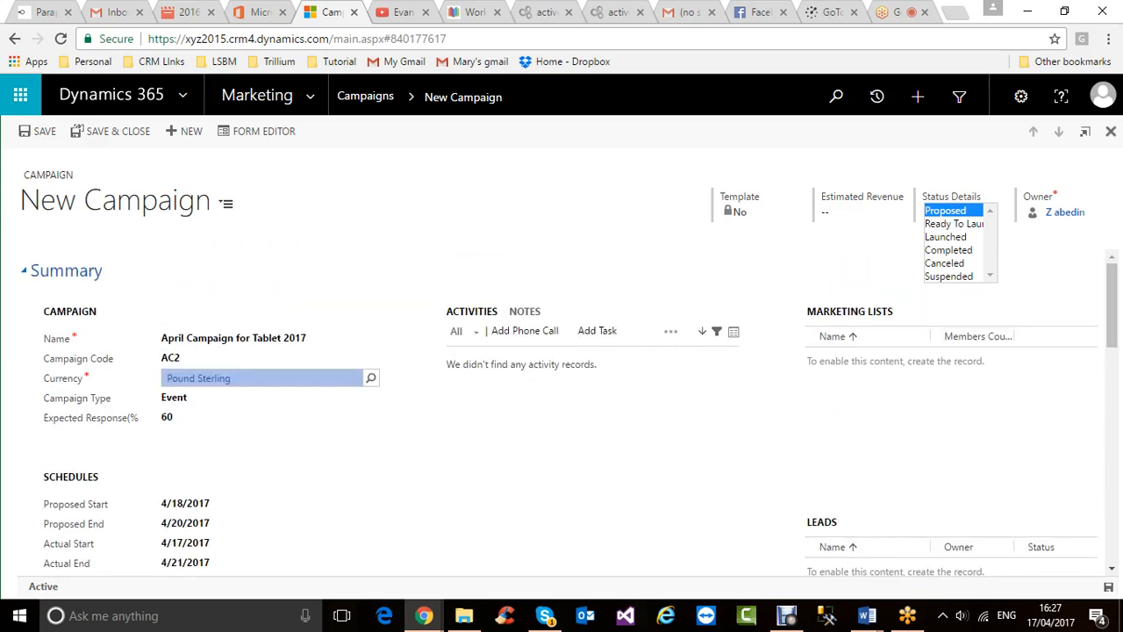
{"action": "scroll", "coordinate": [561, 412], "scroll_direction": "down", "scroll_amount": 4}
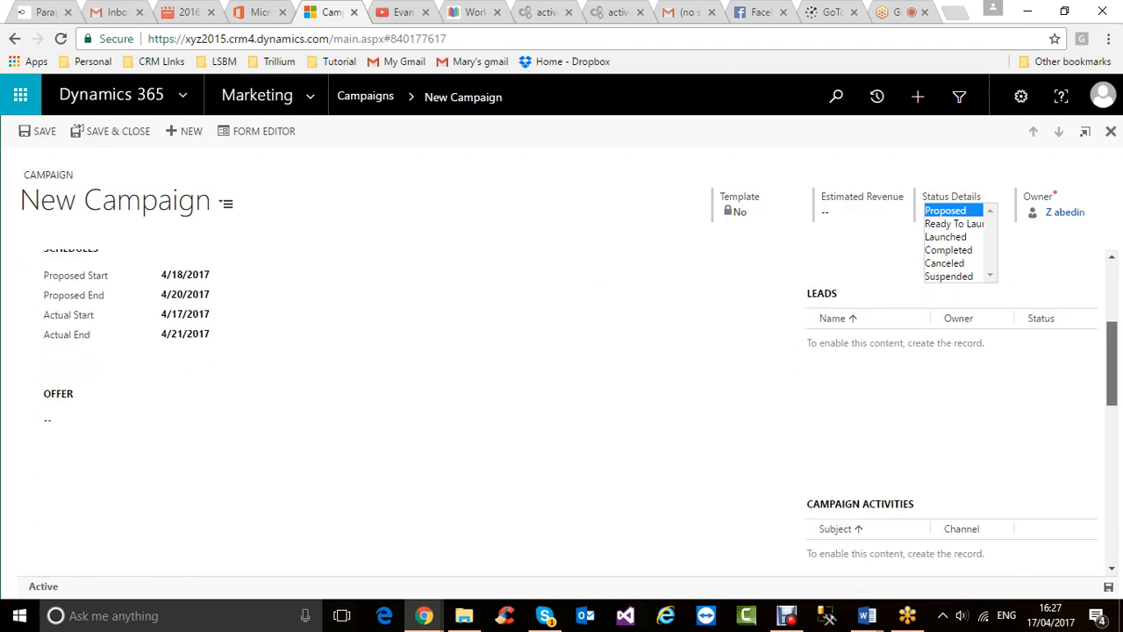
{"action": "scroll", "coordinate": [574, 411], "scroll_direction": "down", "scroll_amount": 3}
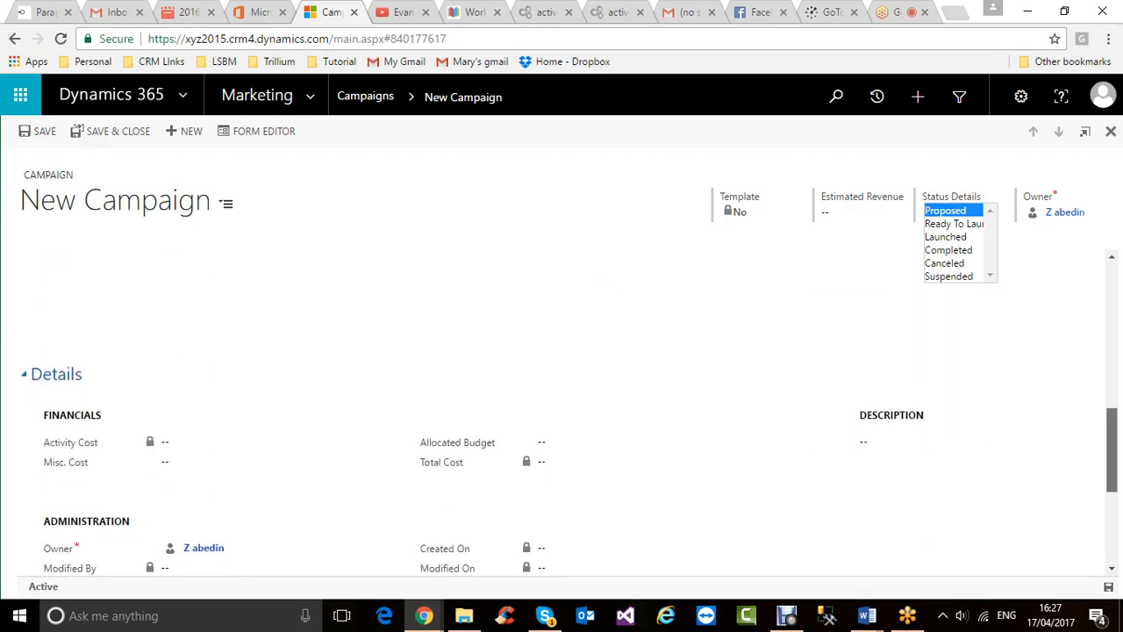
{"action": "scroll", "coordinate": [614, 449], "scroll_direction": "down", "scroll_amount": 2}
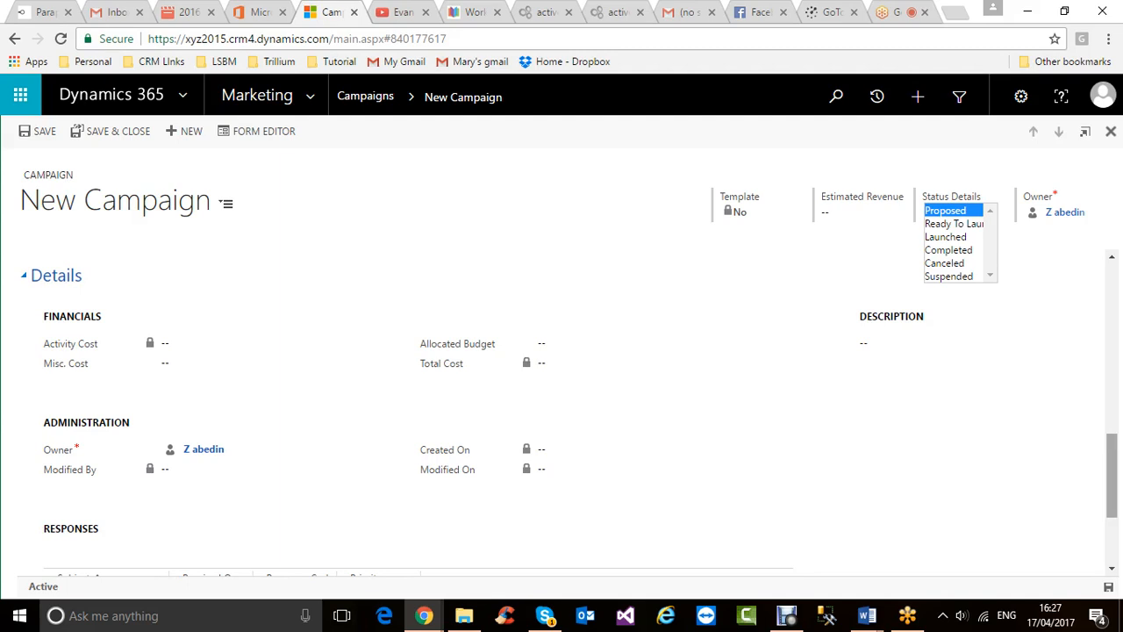
{"action": "scroll", "coordinate": [561, 395], "scroll_direction": "up", "scroll_amount": 3}
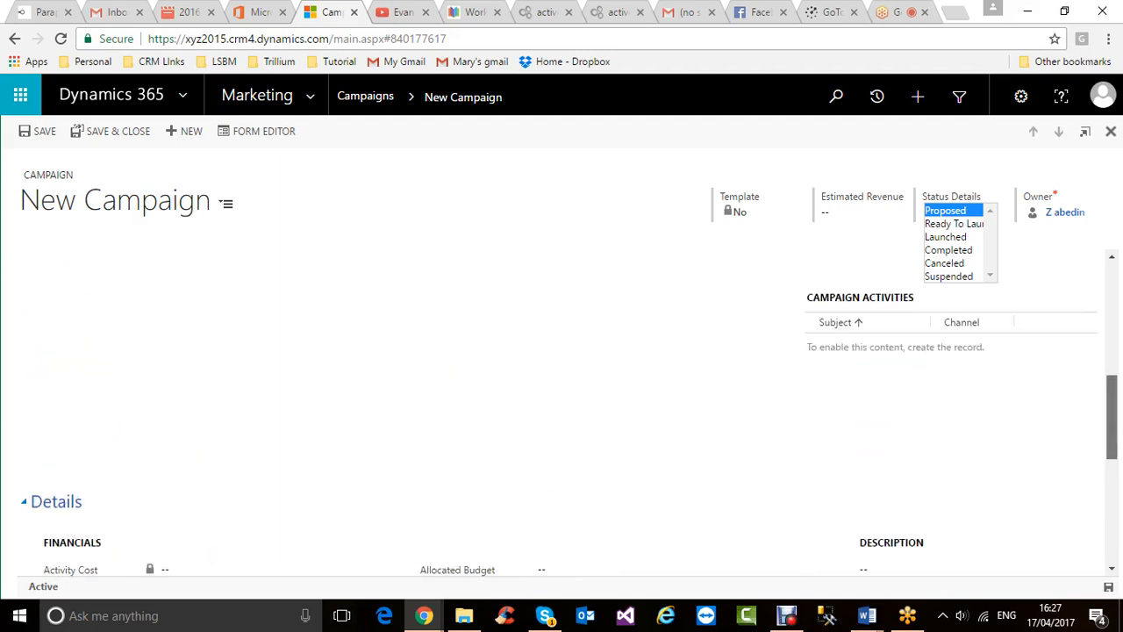
{"action": "scroll", "coordinate": [575, 436], "scroll_direction": "up", "scroll_amount": 2}
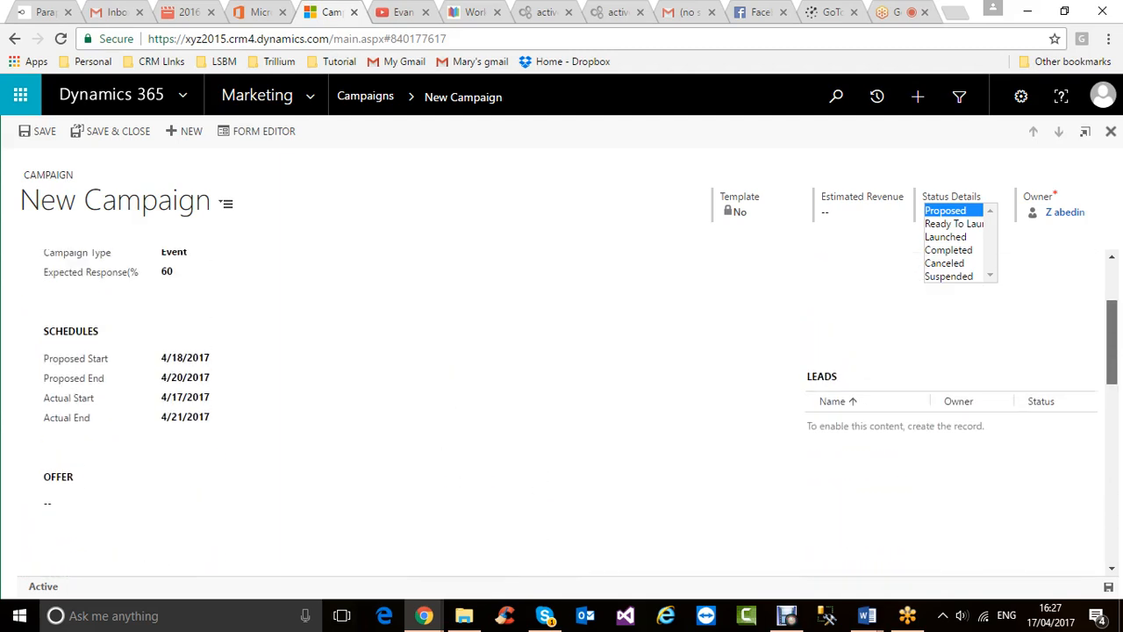
{"action": "scroll", "coordinate": [575, 435], "scroll_direction": "up", "scroll_amount": 2}
{"action": "scroll", "coordinate": [575, 435], "scroll_direction": "down", "scroll_amount": 1}
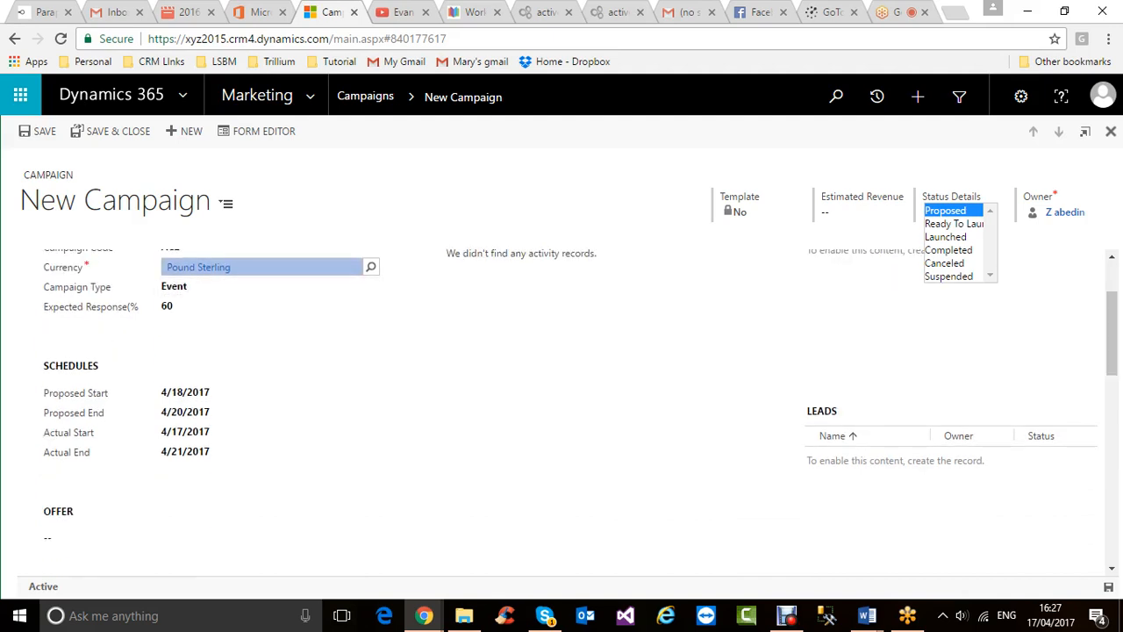
- Close the Status Details list with Proposed kept, then scroll over the campaign form
{"action": "left_click", "coordinate": [946, 211]}
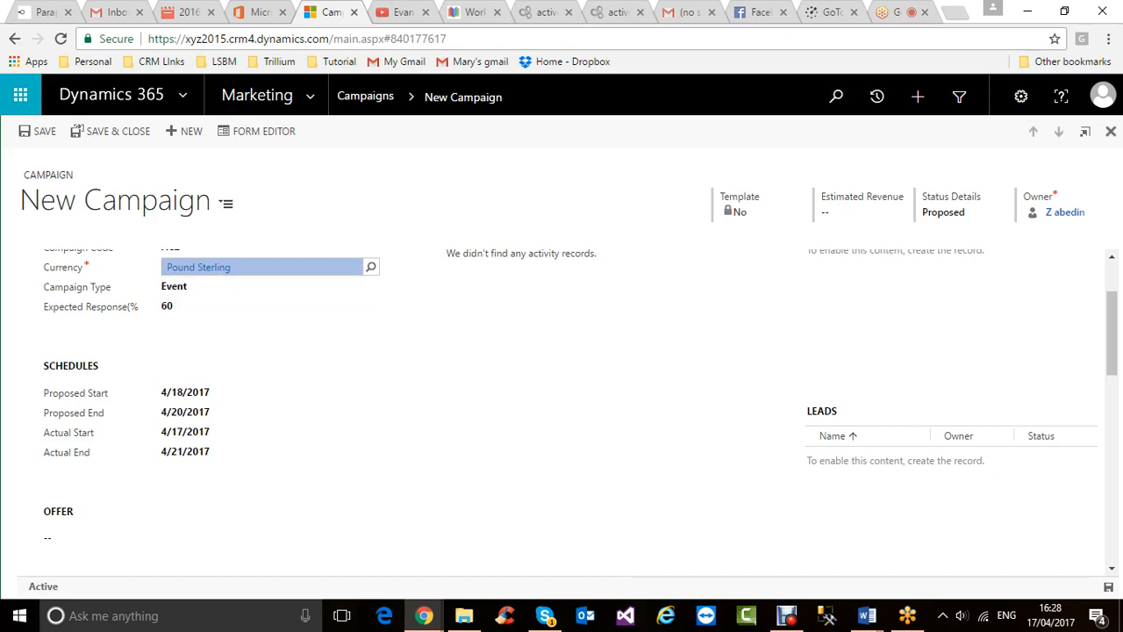
{"action": "scroll", "coordinate": [561, 404], "scroll_direction": "up", "scroll_amount": 2}
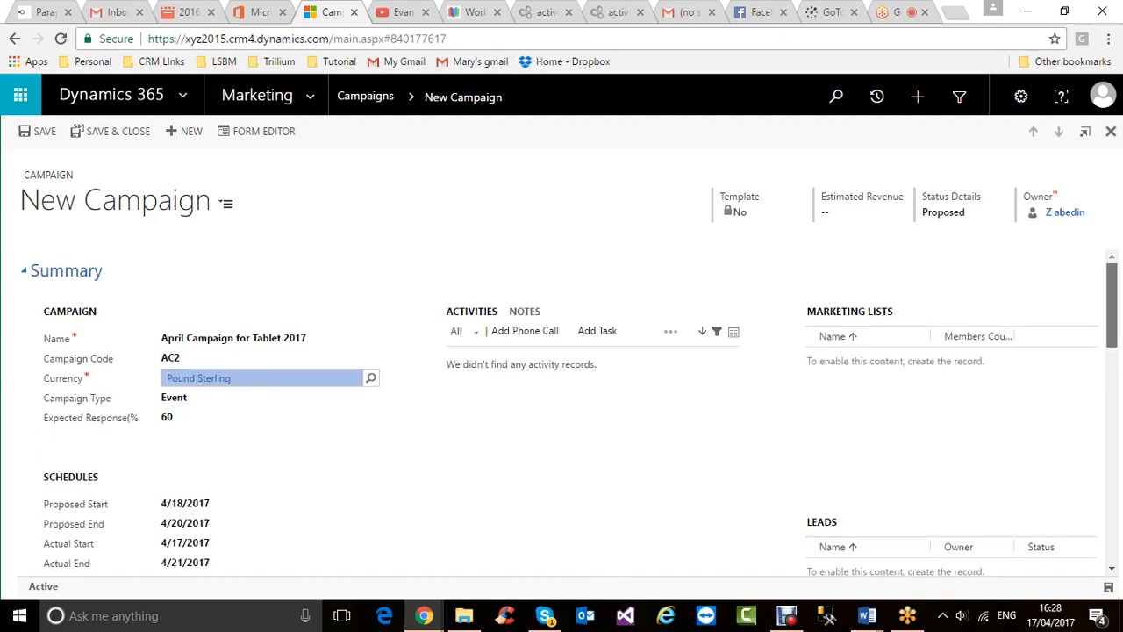
{"action": "scroll", "coordinate": [562, 412], "scroll_direction": "down", "scroll_amount": 5}
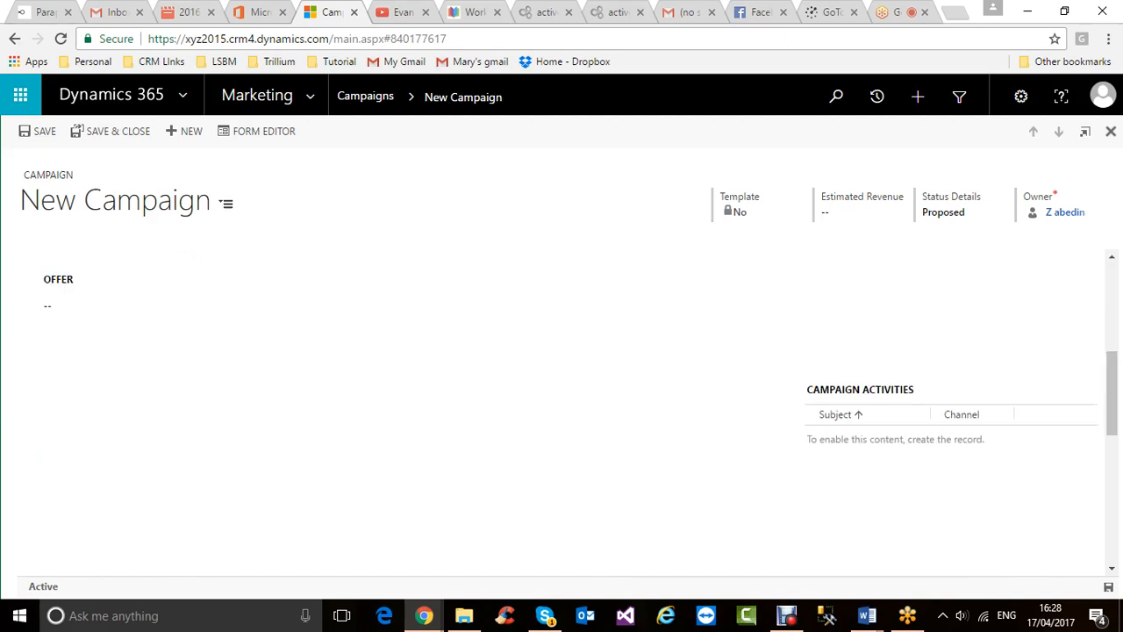
- Save the new 'April Campaign for Tablet 2017' campaign record, leaving it in Proposed status
{"action": "scroll", "coordinate": [562, 404], "scroll_direction": "down", "scroll_amount": 4}
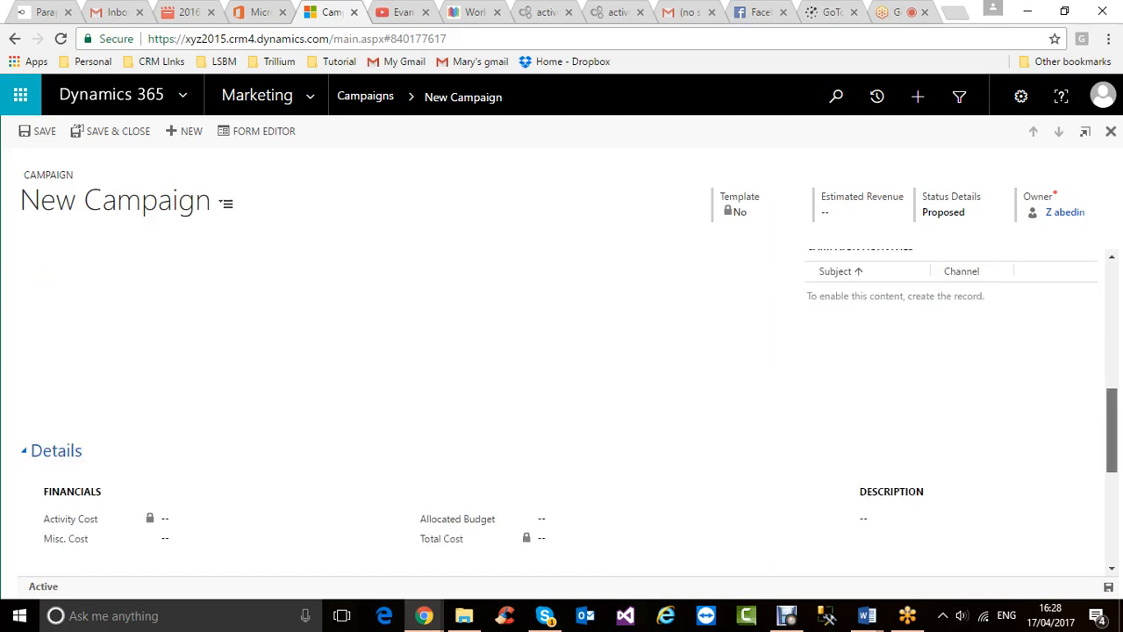
{"action": "scroll", "coordinate": [562, 412], "scroll_direction": "up", "scroll_amount": 8}
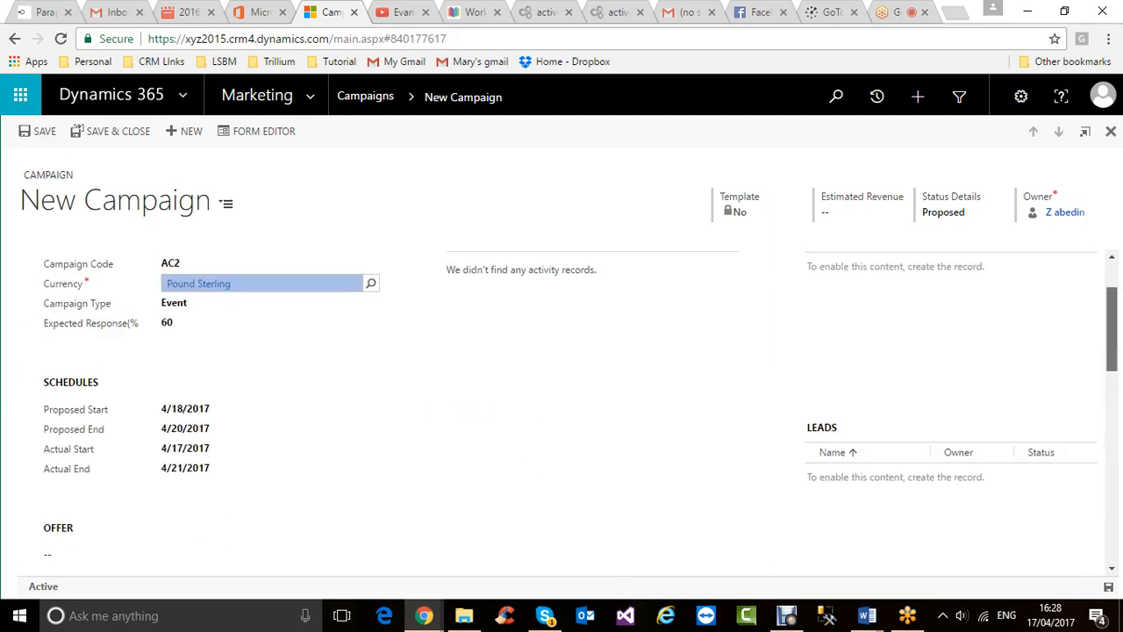
{"action": "scroll", "coordinate": [561, 412], "scroll_direction": "down", "scroll_amount": 2}
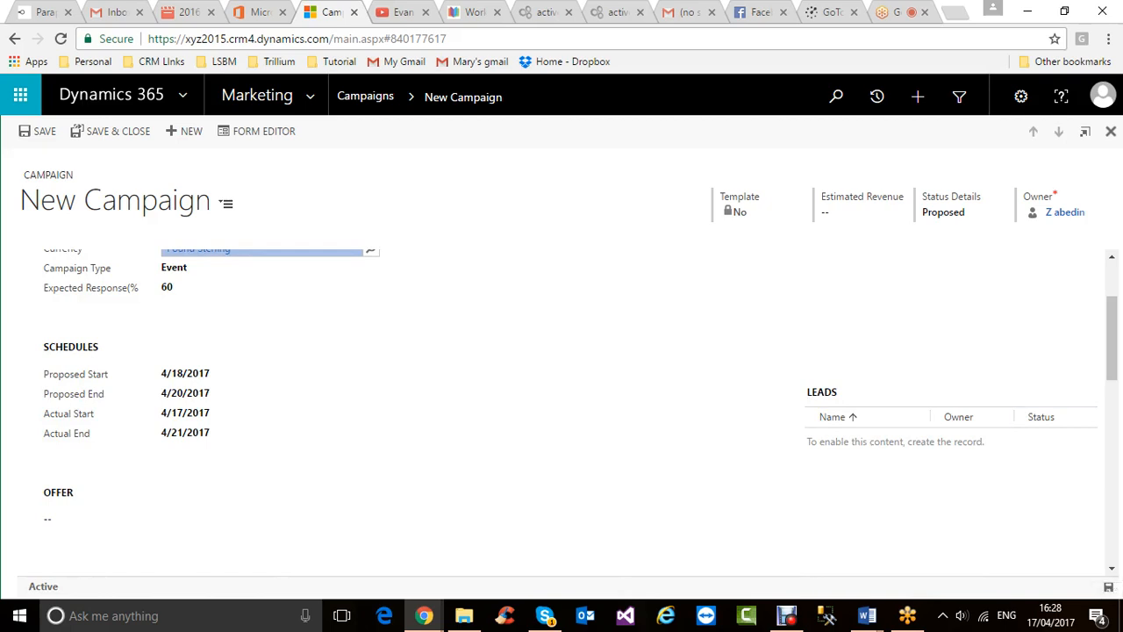
{"action": "left_click", "coordinate": [1108, 586]}
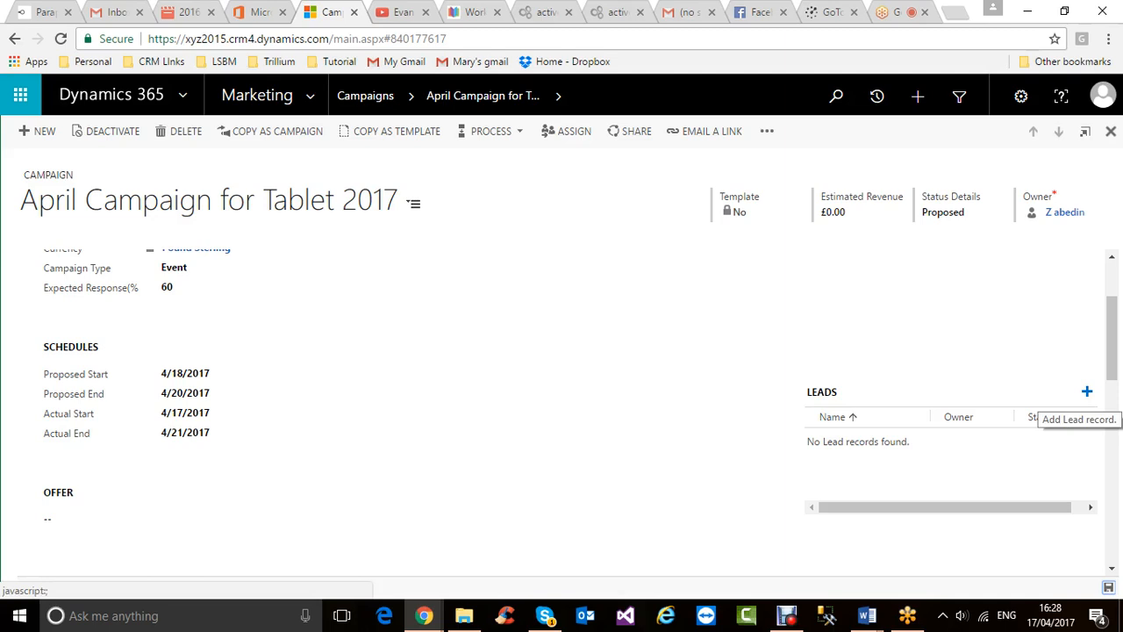
- Browse the Leads lookup, close it without adding a lead, and return to the Summary section
{"action": "left_click", "coordinate": [1086, 391]}
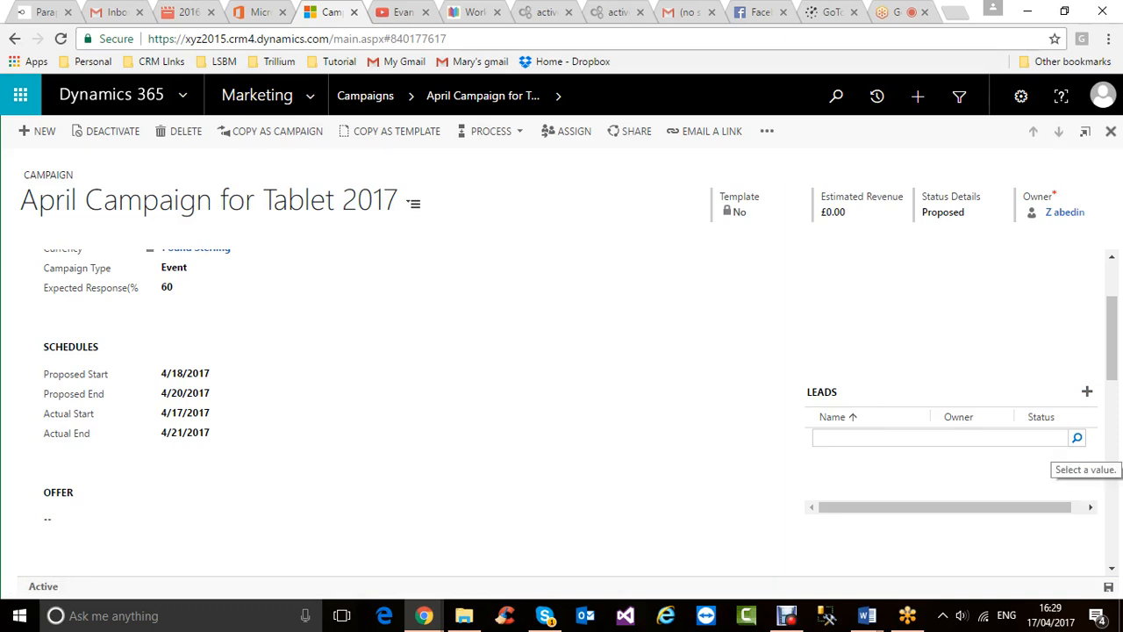
{"action": "left_click", "coordinate": [1077, 438]}
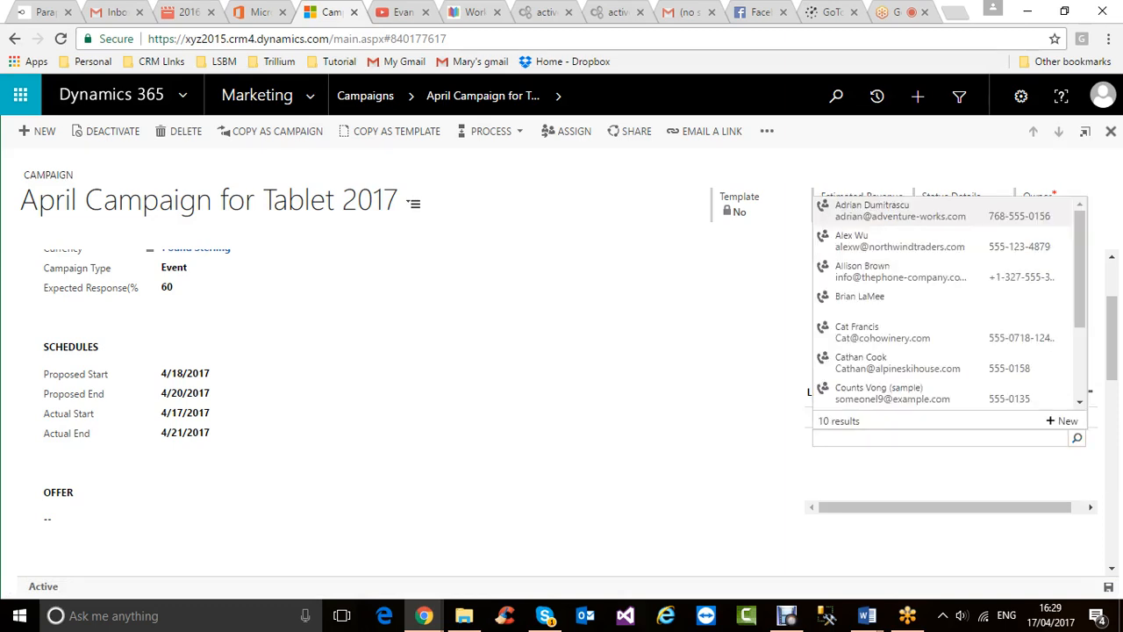
{"action": "scroll", "coordinate": [948, 303], "scroll_direction": "down", "scroll_amount": 3}
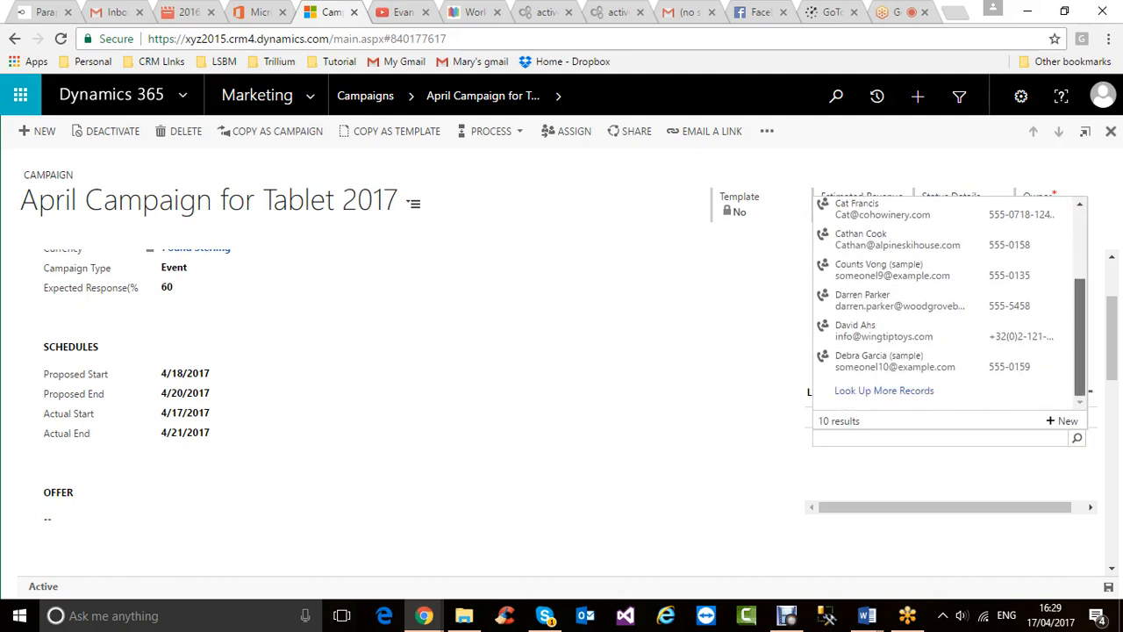
{"action": "scroll", "coordinate": [947, 303], "scroll_direction": "up", "scroll_amount": 2}
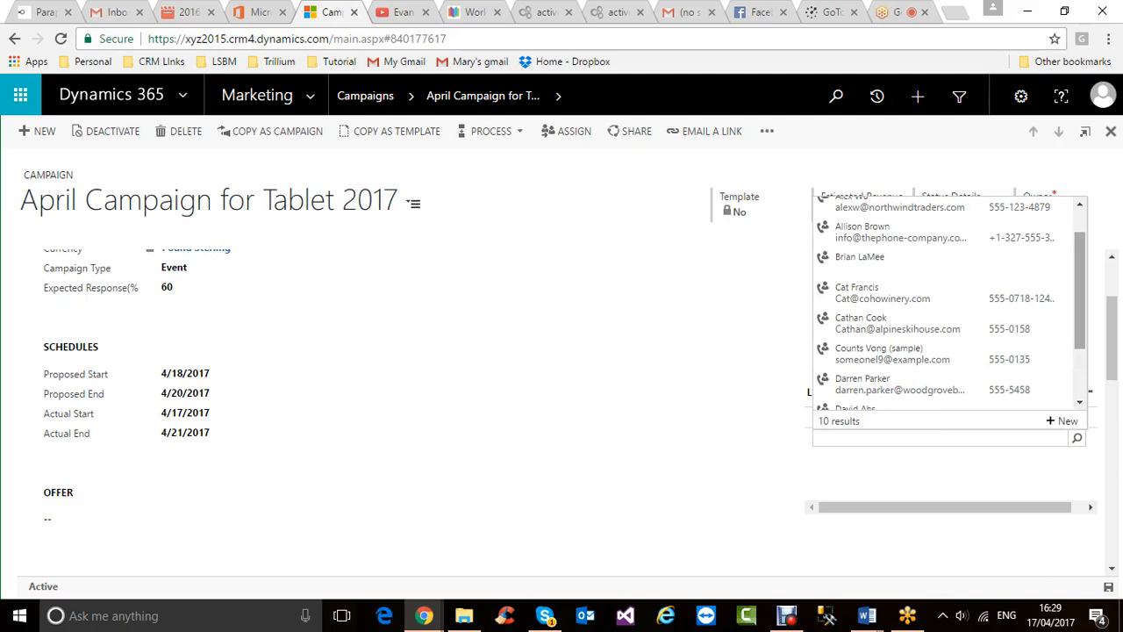
{"action": "scroll", "coordinate": [948, 301], "scroll_direction": "up", "scroll_amount": 2}
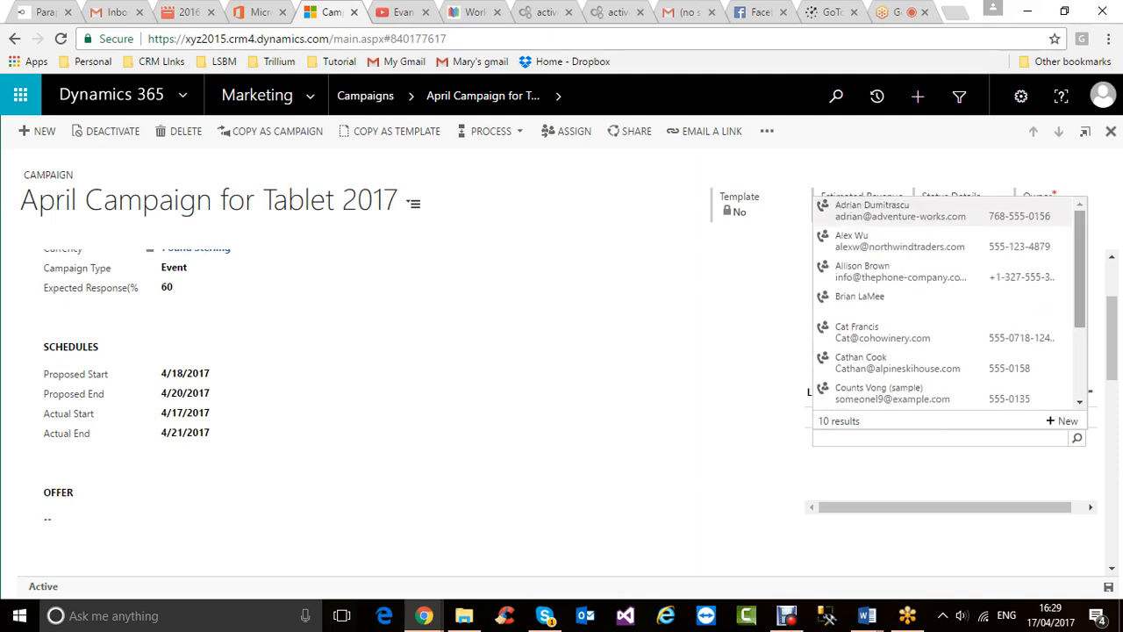
{"action": "left_click", "coordinate": [316, 342]}
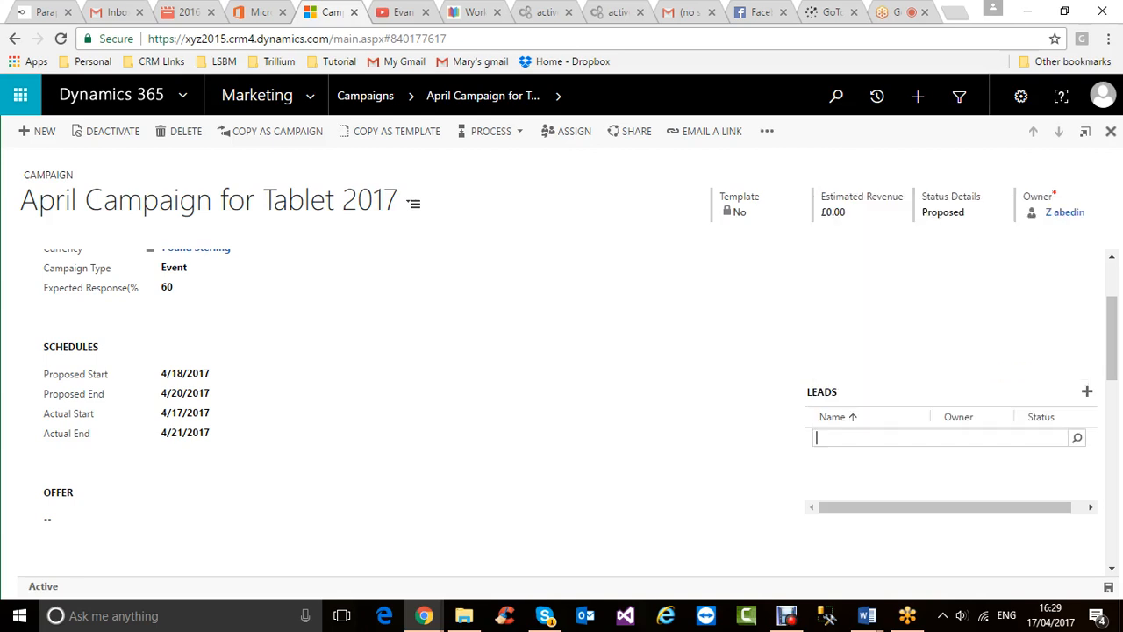
{"action": "scroll", "coordinate": [290, 377], "scroll_direction": "up", "scroll_amount": 2}
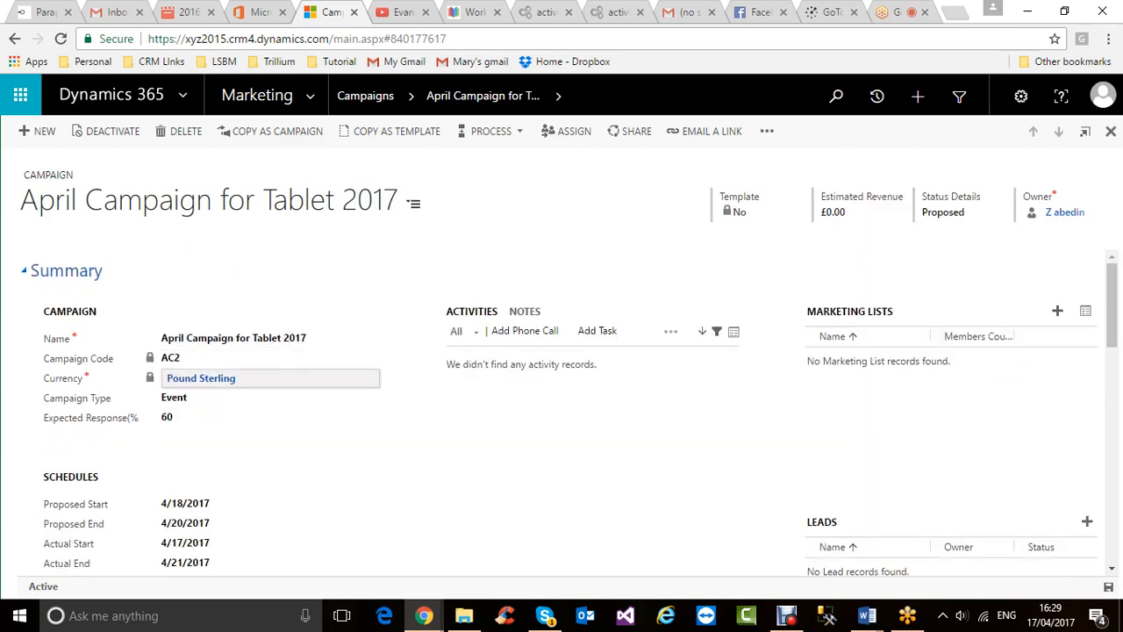
{"action": "left_click", "coordinate": [263, 398]}
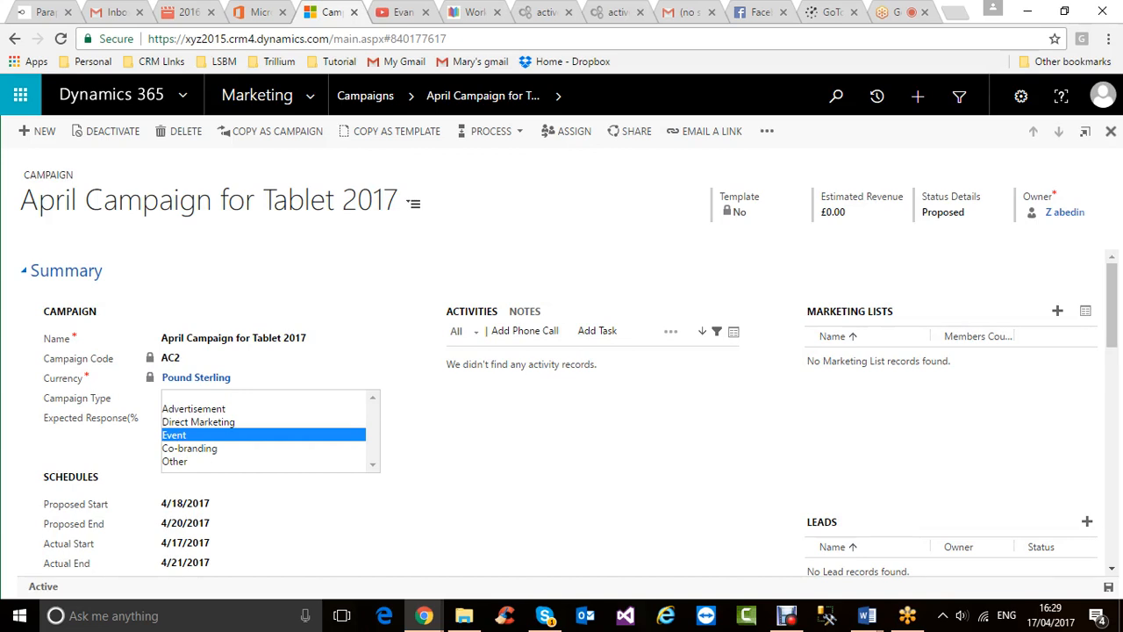
{"action": "left_click", "coordinate": [175, 436]}
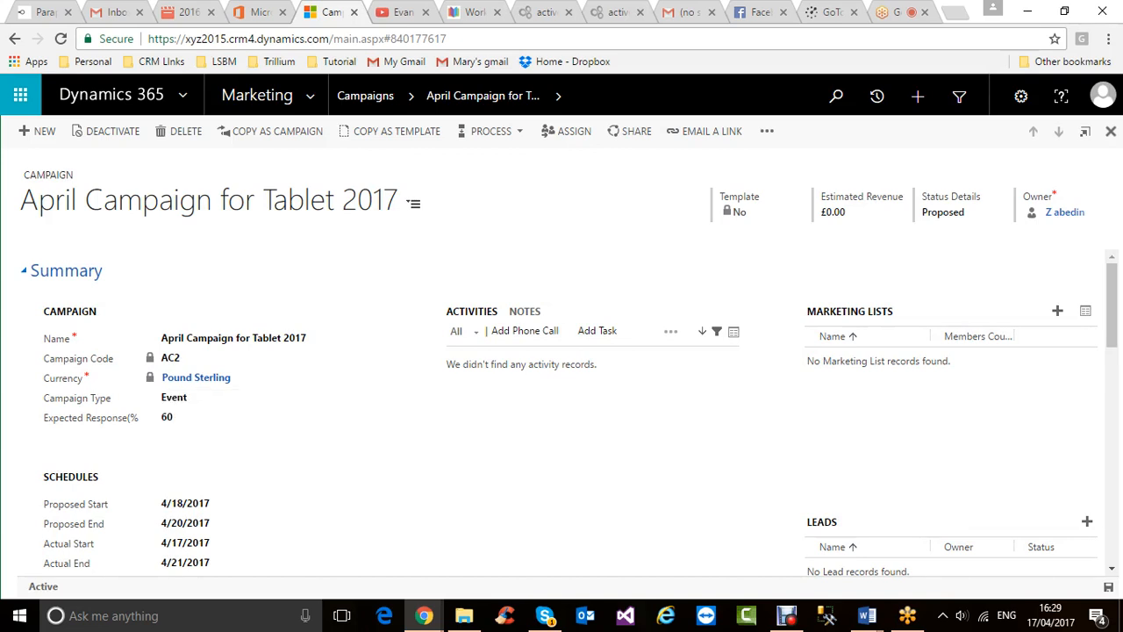
{"action": "left_click_drag", "start_coordinate": [1112, 305], "coordinate": [1112, 340]}
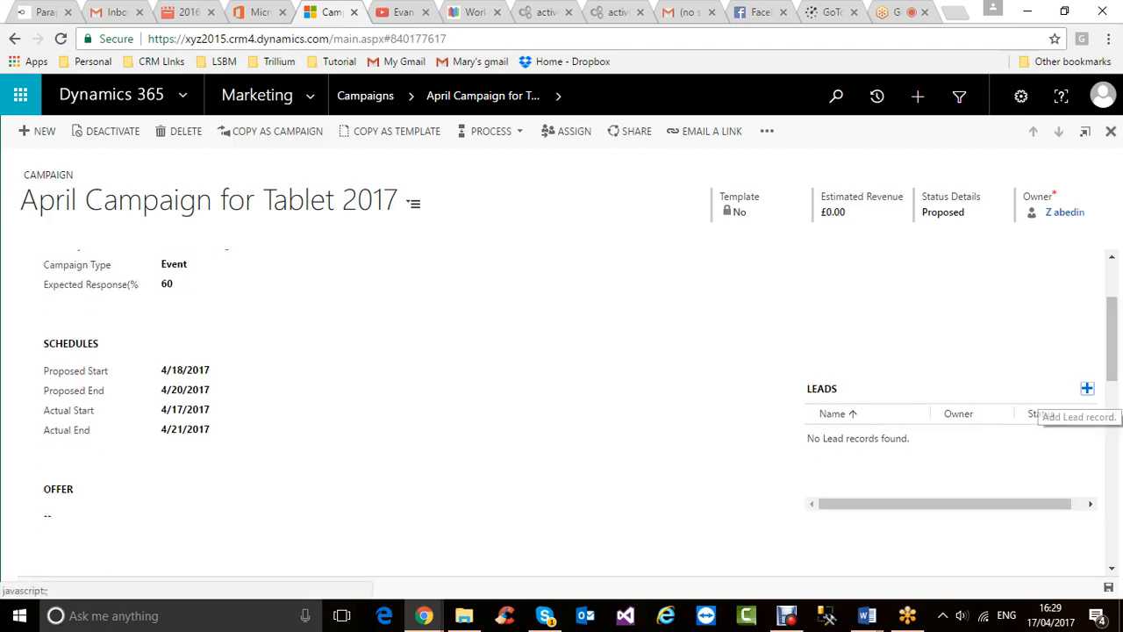
{"action": "left_click", "coordinate": [1087, 389]}
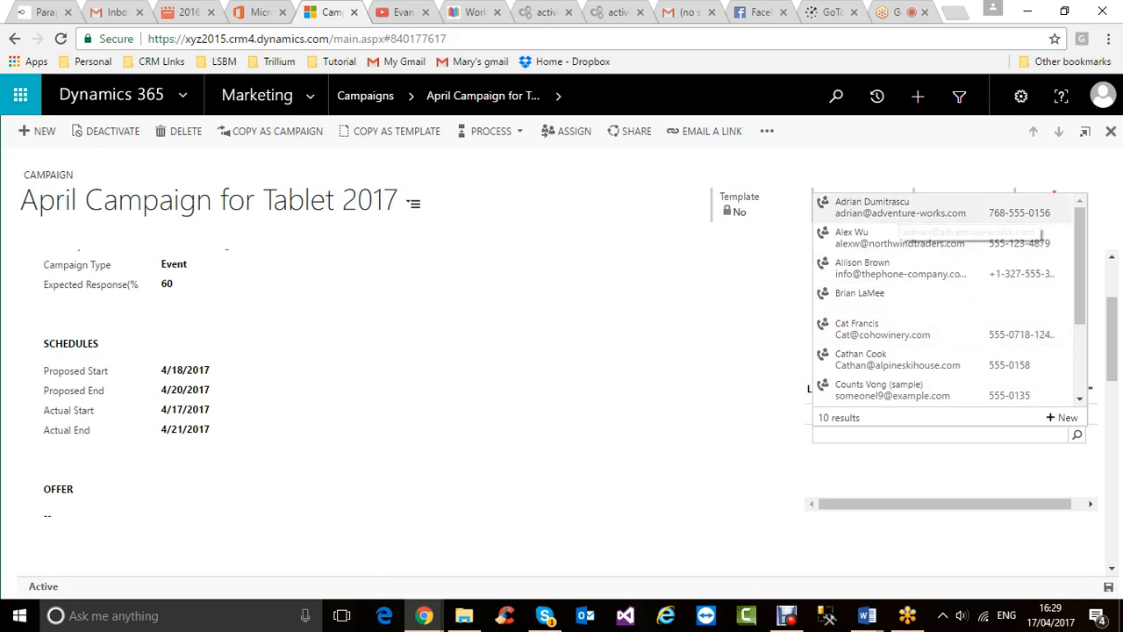
{"action": "scroll", "coordinate": [943, 298], "scroll_direction": "down", "scroll_amount": 2}
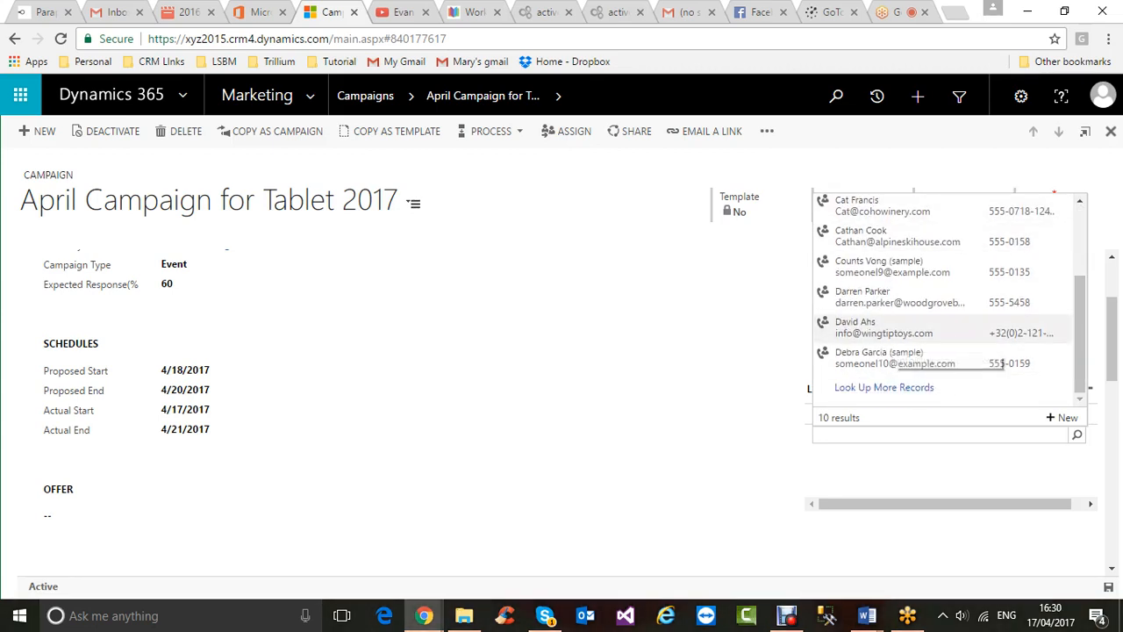
{"action": "left_click", "coordinate": [899, 297]}
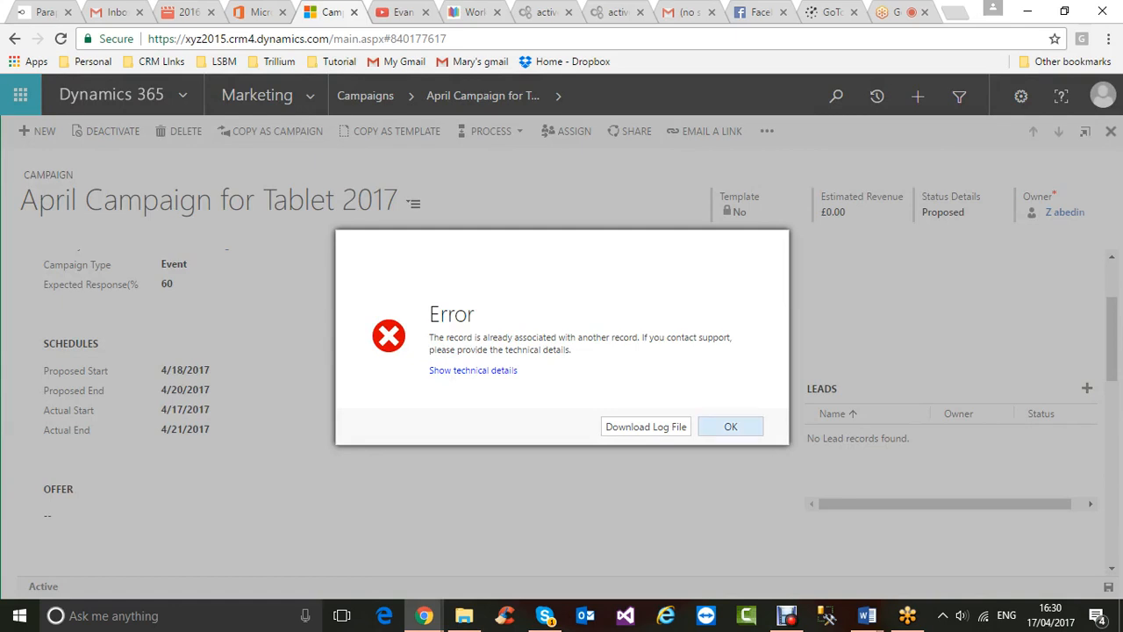
{"action": "left_click", "coordinate": [730, 426]}
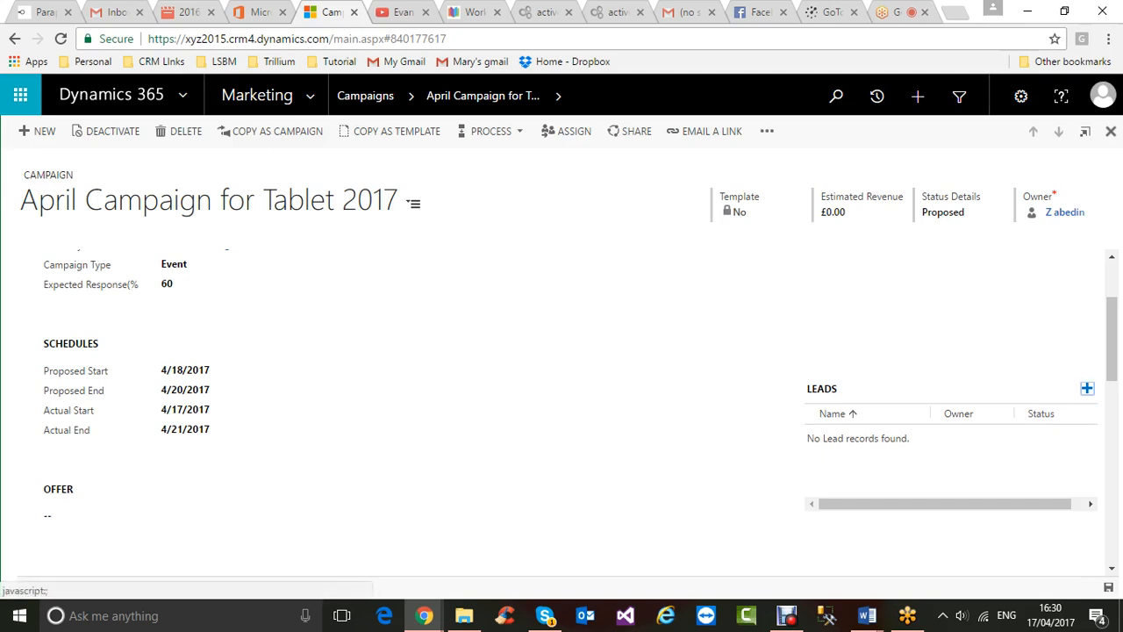
{"action": "left_click", "coordinate": [1086, 388]}
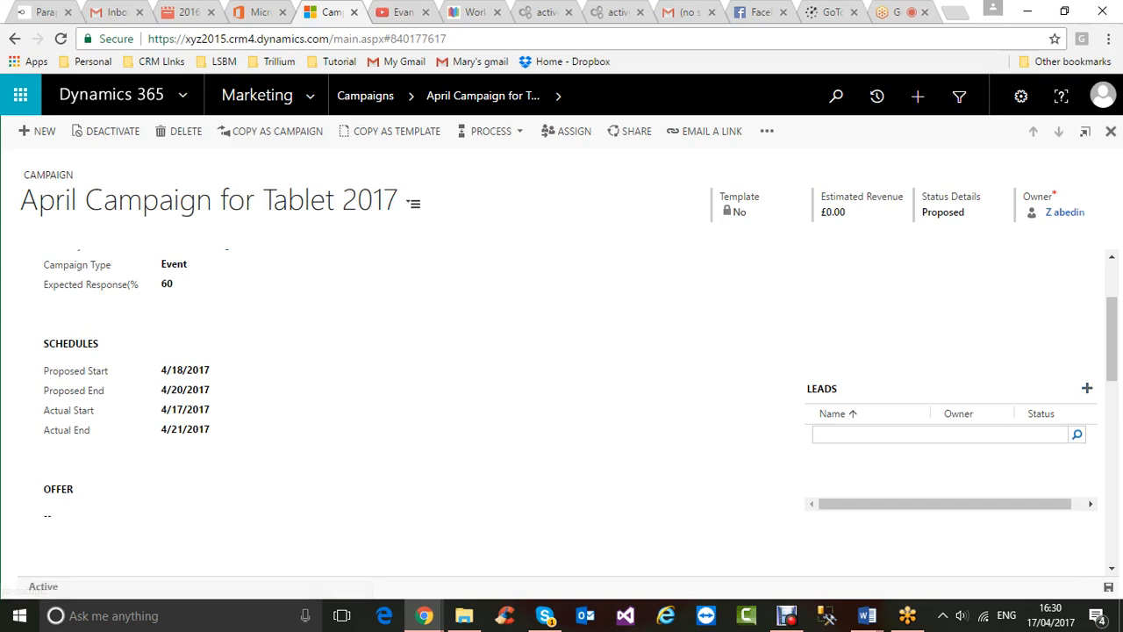
{"action": "left_click", "coordinate": [1078, 434]}
{"action": "scroll", "coordinate": [947, 298], "scroll_direction": "down", "scroll_amount": 3}
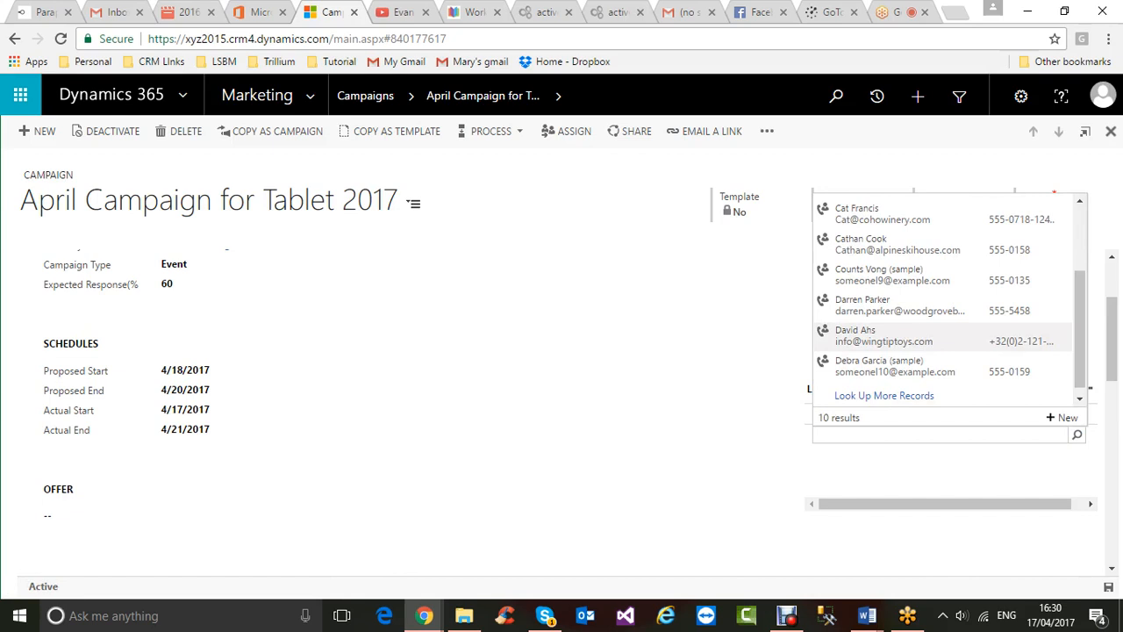
{"action": "left_click", "coordinate": [886, 338]}
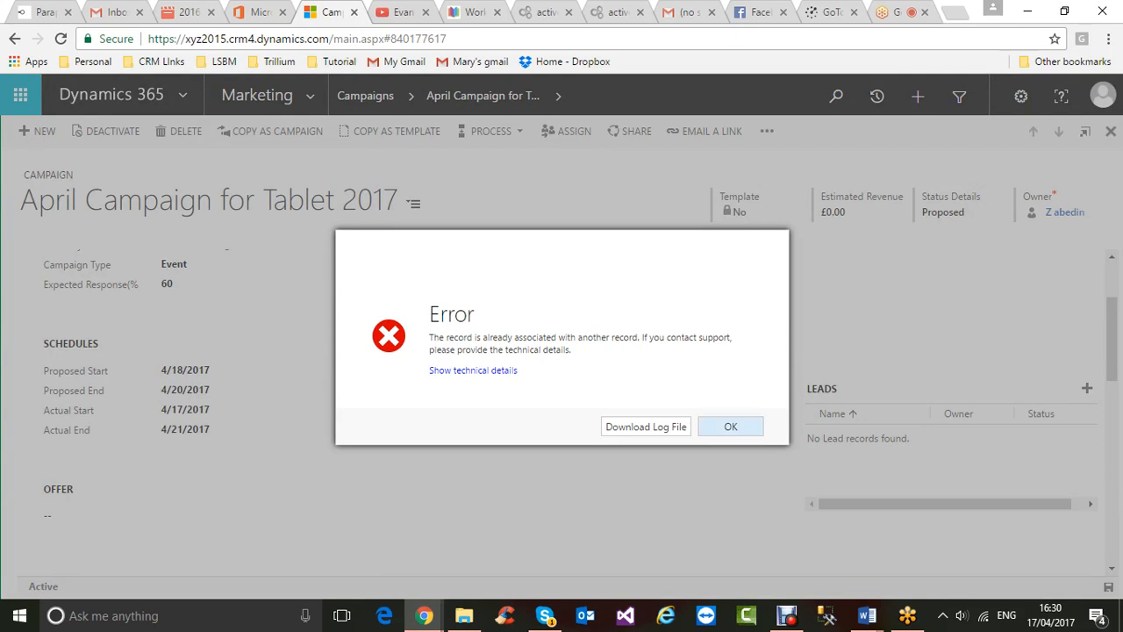
{"action": "left_click", "coordinate": [730, 427]}
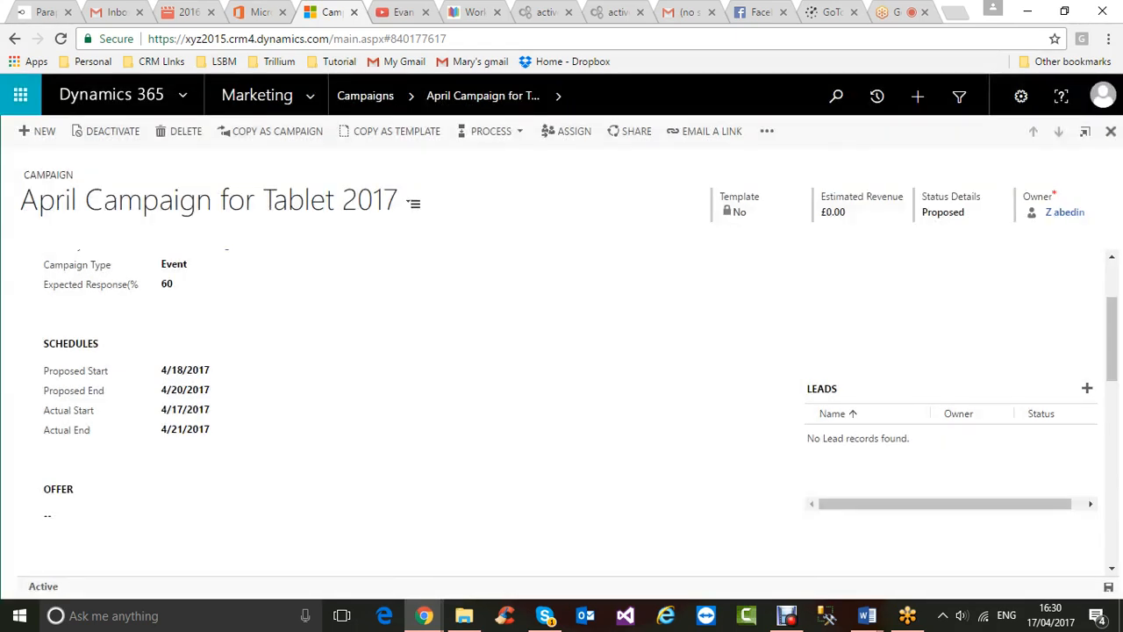
- Start a brand-new lead from the Leads subgrid lookup via + New
{"action": "left_click", "coordinate": [1086, 388]}
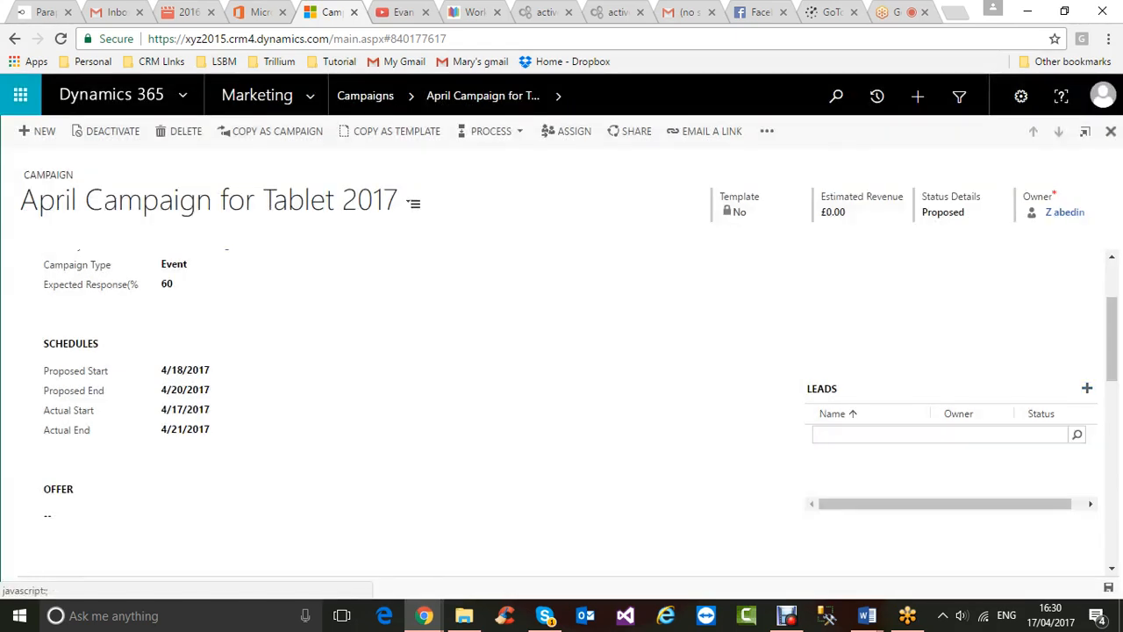
{"action": "left_click", "coordinate": [1078, 434]}
{"action": "left_click", "coordinate": [1063, 417]}
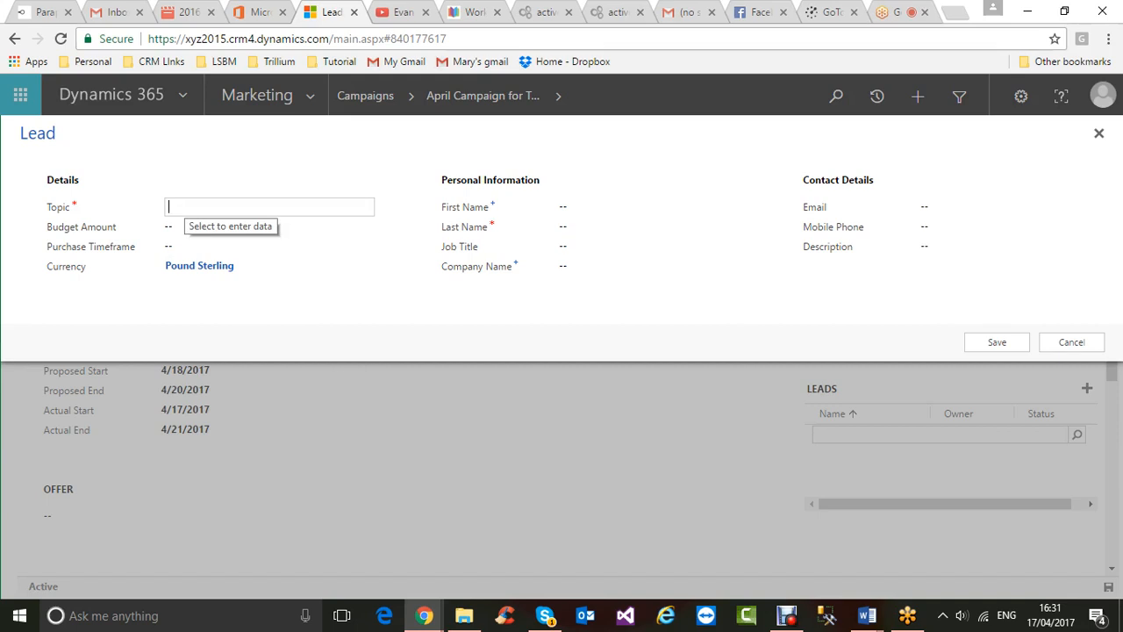
- Enter Topic 'April Campagni' and Budget Amount 100000 in the Lead quick-create form
{"action": "type", "text": "A"}
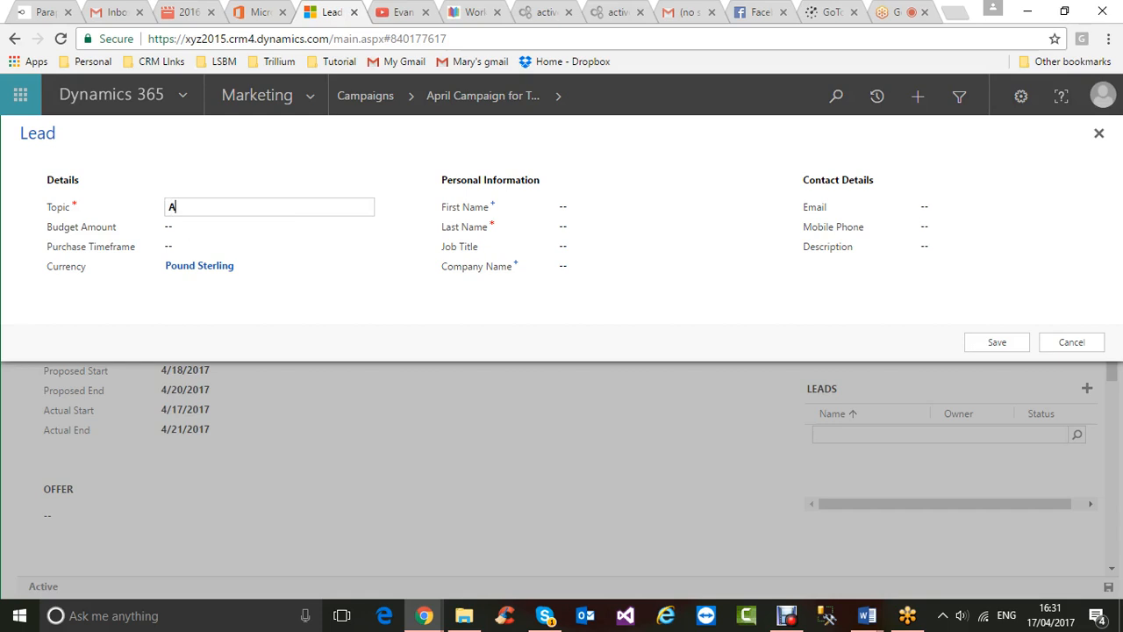
{"action": "type", "text": "pril Campai"}
{"action": "type", "text": "gn"}
{"action": "type", "text": "i"}
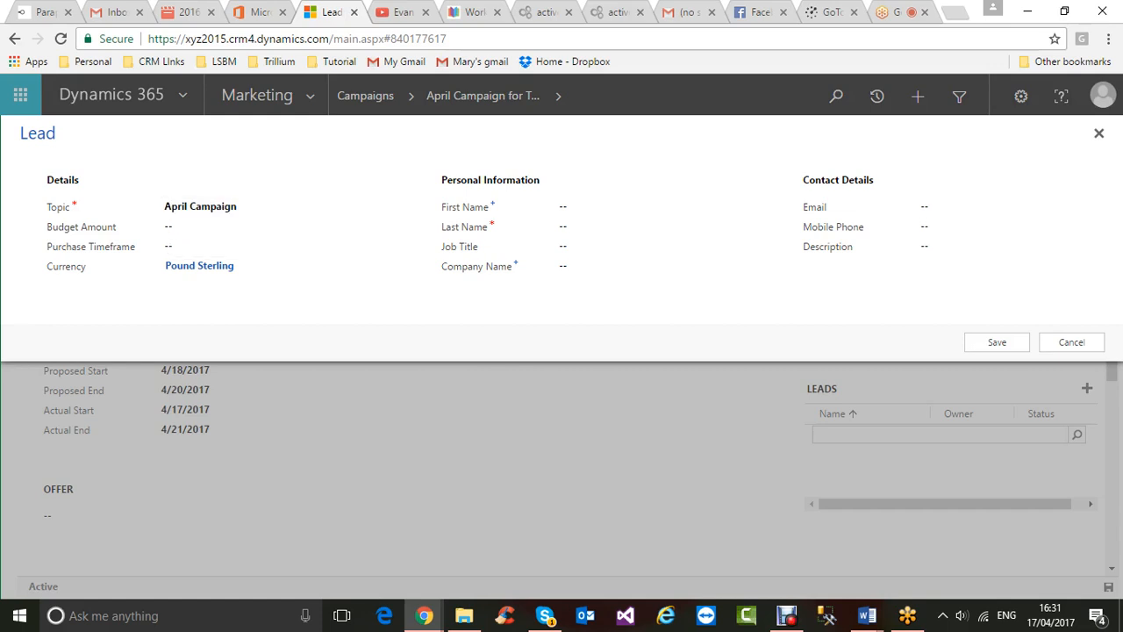
{"action": "left_click", "coordinate": [268, 227]}
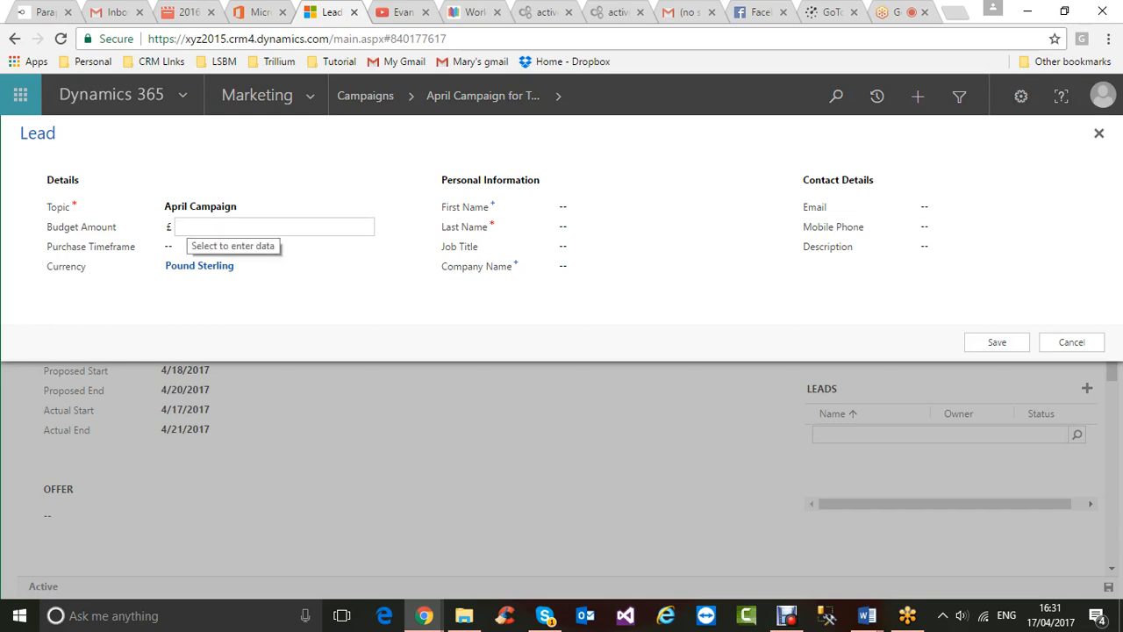
{"action": "type", "text": "100000"}
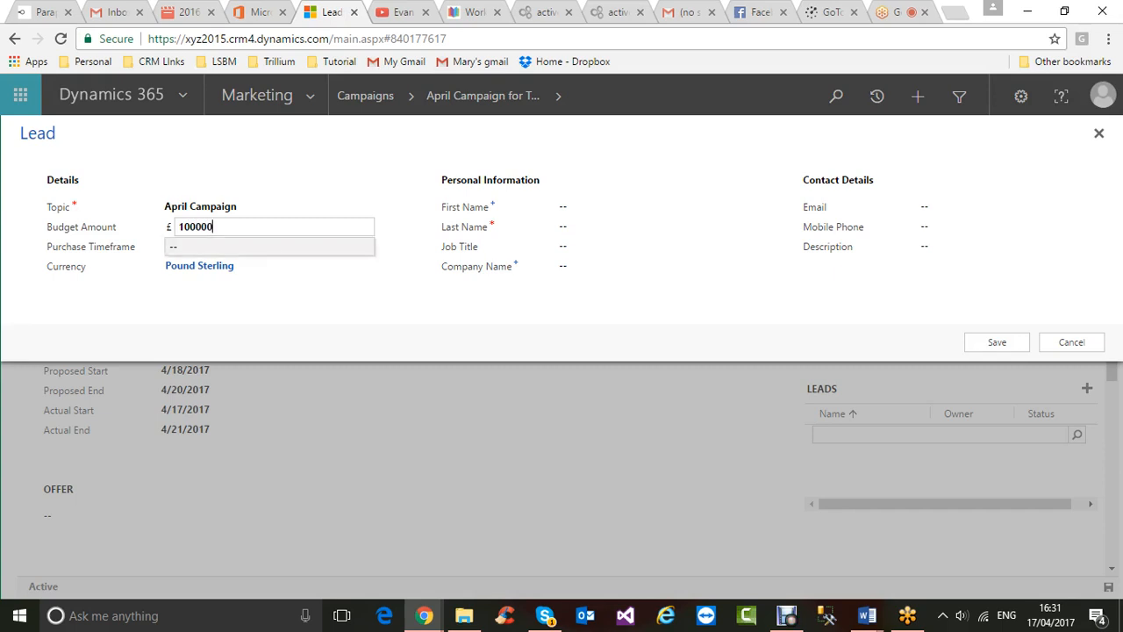
{"action": "left_click", "coordinate": [614, 226]}
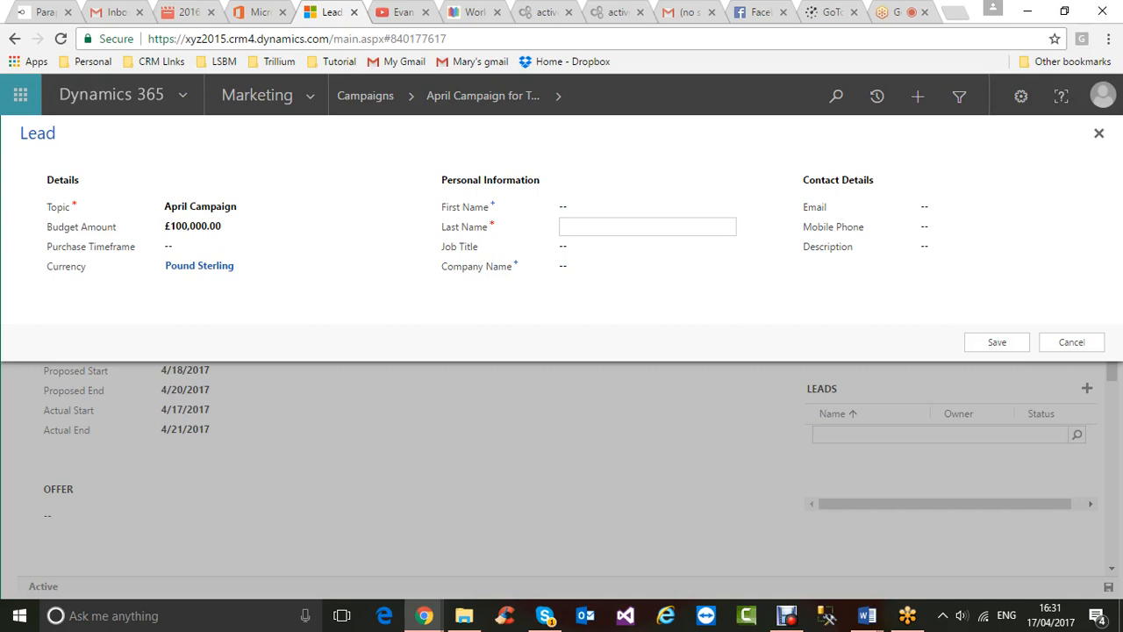
- Fill in the lead's first and last name and save the new lead
{"action": "left_click", "coordinate": [647, 207]}
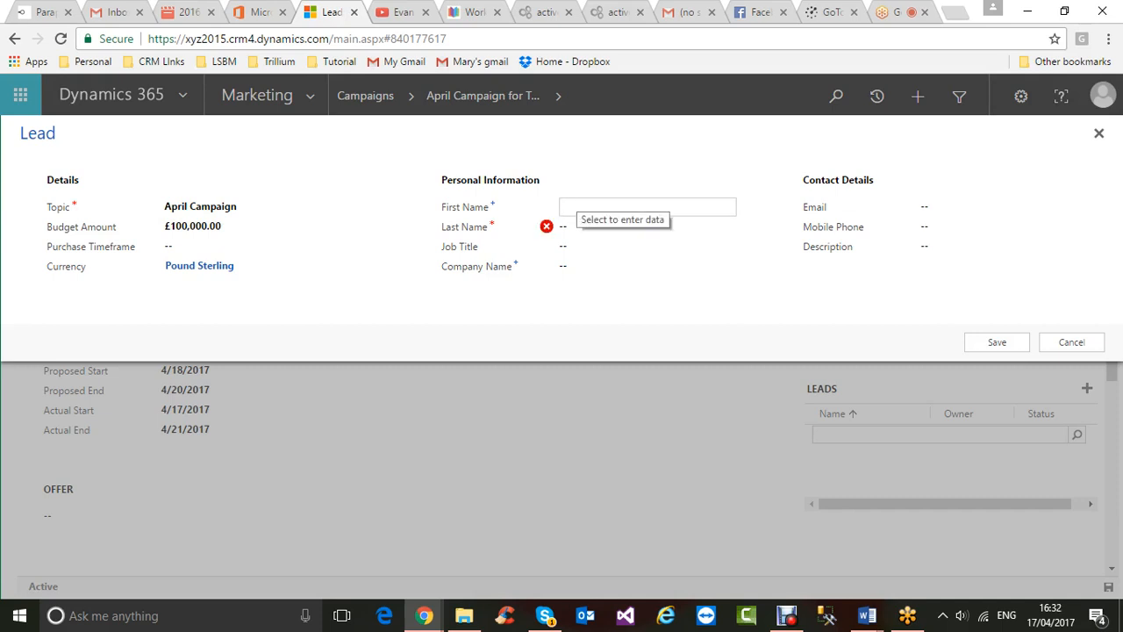
{"action": "type", "text": "A"}
{"action": "left_click", "coordinate": [648, 228]}
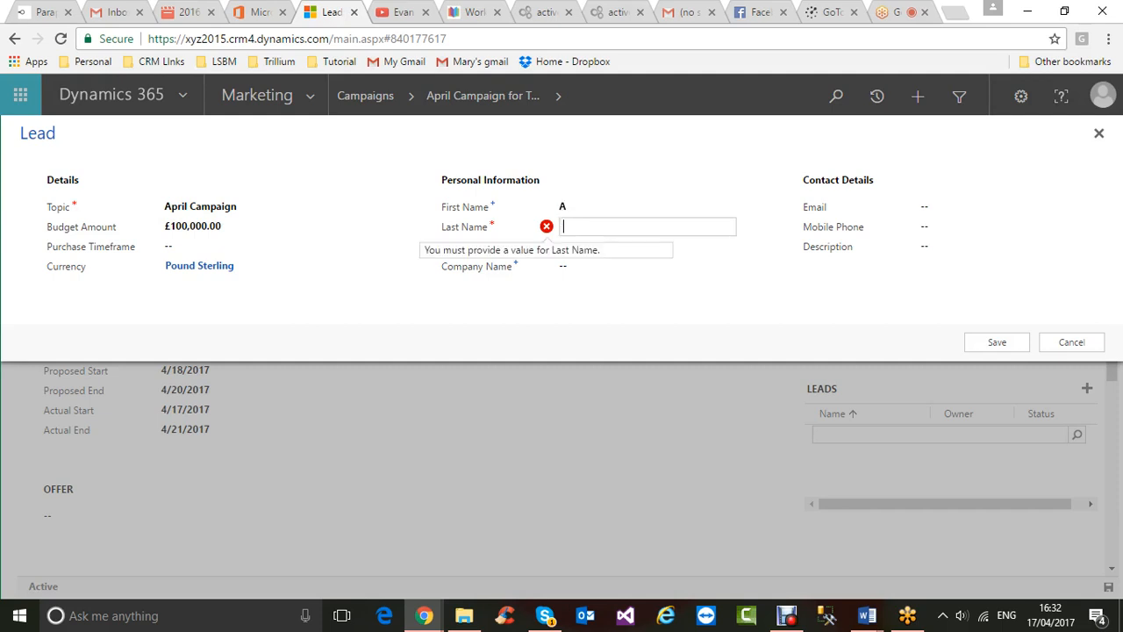
{"action": "left_click", "coordinate": [996, 343]}
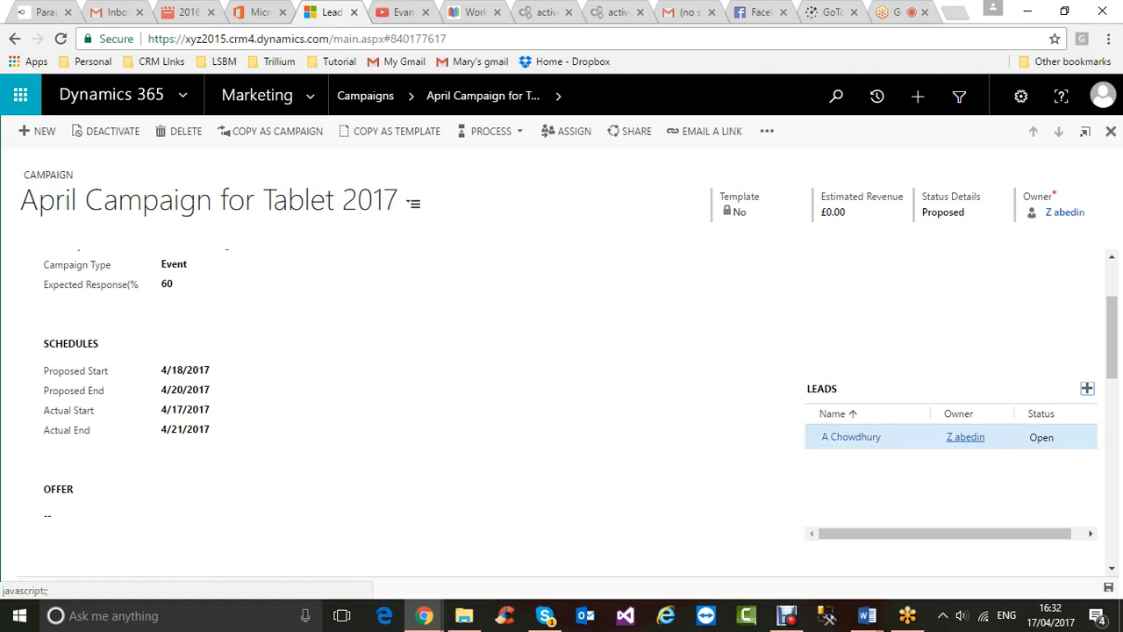
{"action": "left_click", "coordinate": [850, 436]}
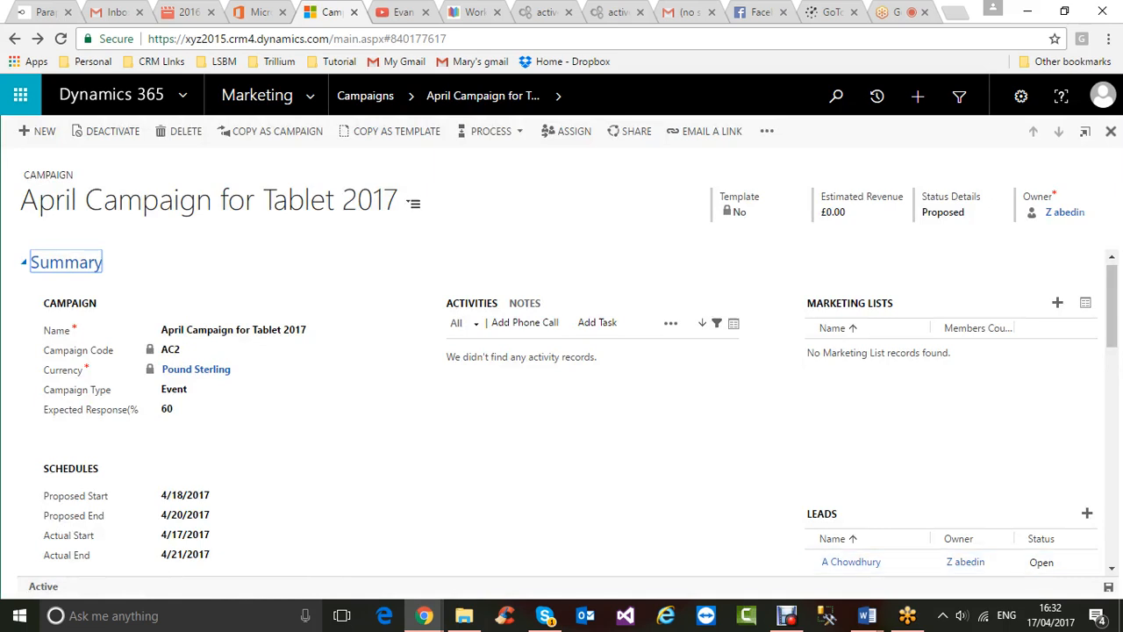
{"action": "left_click_drag", "start_coordinate": [1112, 318], "coordinate": [1112, 356]}
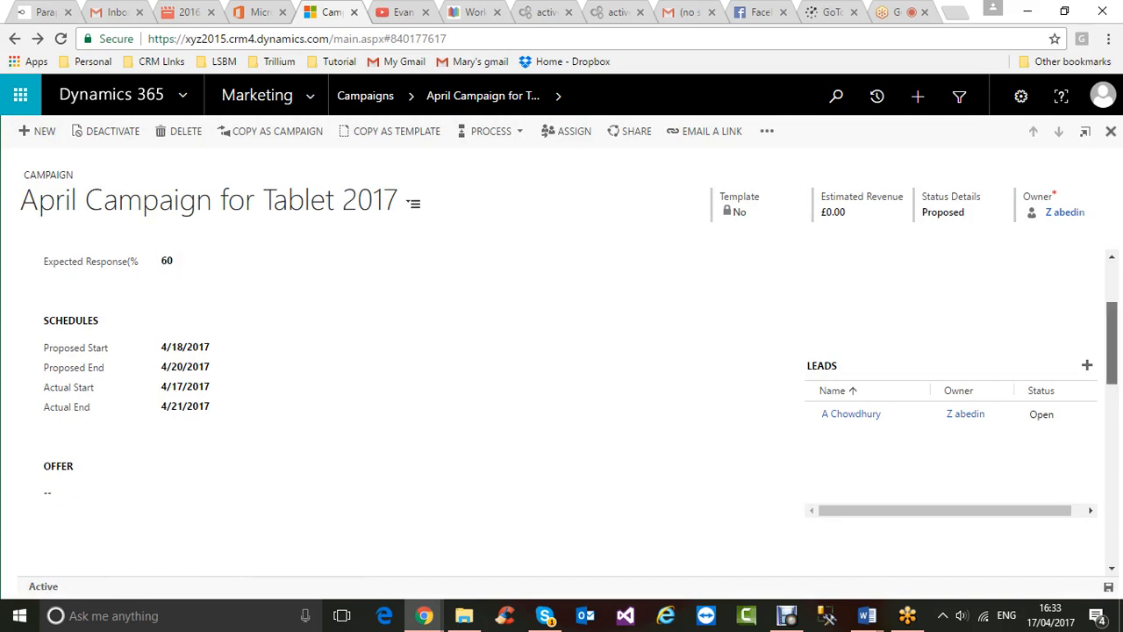
{"action": "scroll", "coordinate": [579, 413], "scroll_direction": "down", "scroll_amount": 1}
{"action": "scroll", "coordinate": [579, 413], "scroll_direction": "up", "scroll_amount": 3}
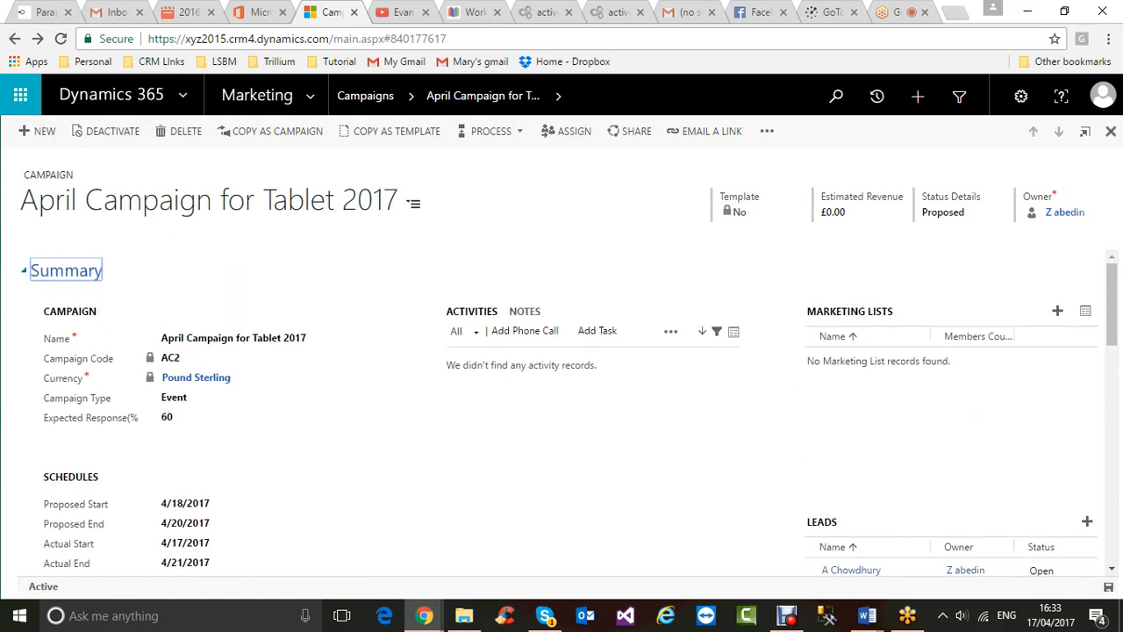
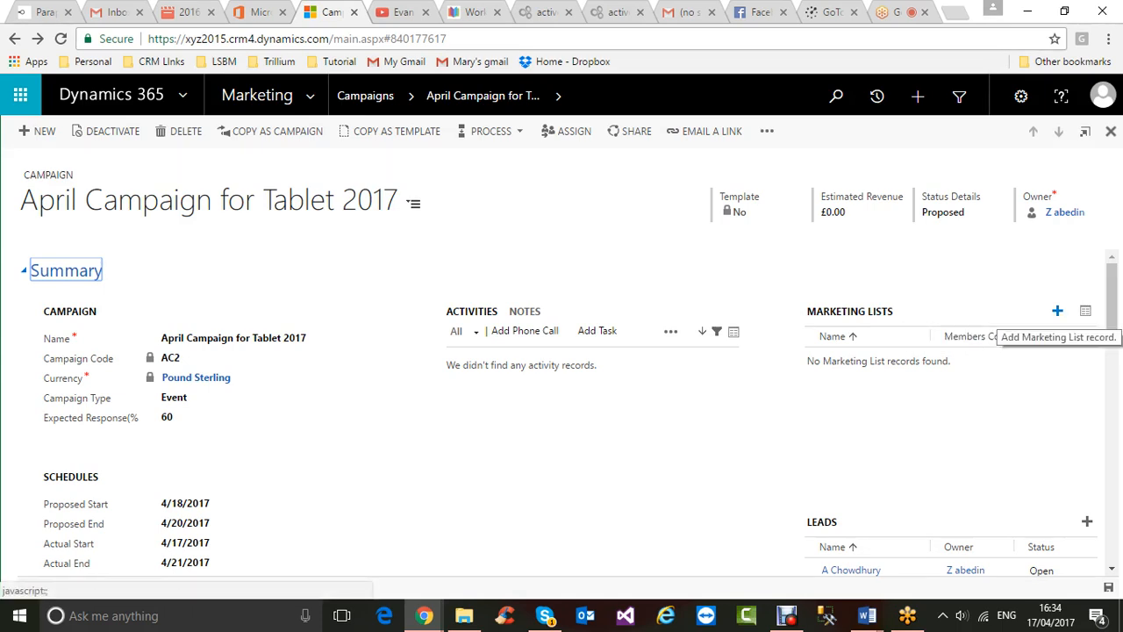
- Open the marketing list lookup for the campaign and review its 15 lists and Look in view
{"action": "left_click", "coordinate": [1057, 311]}
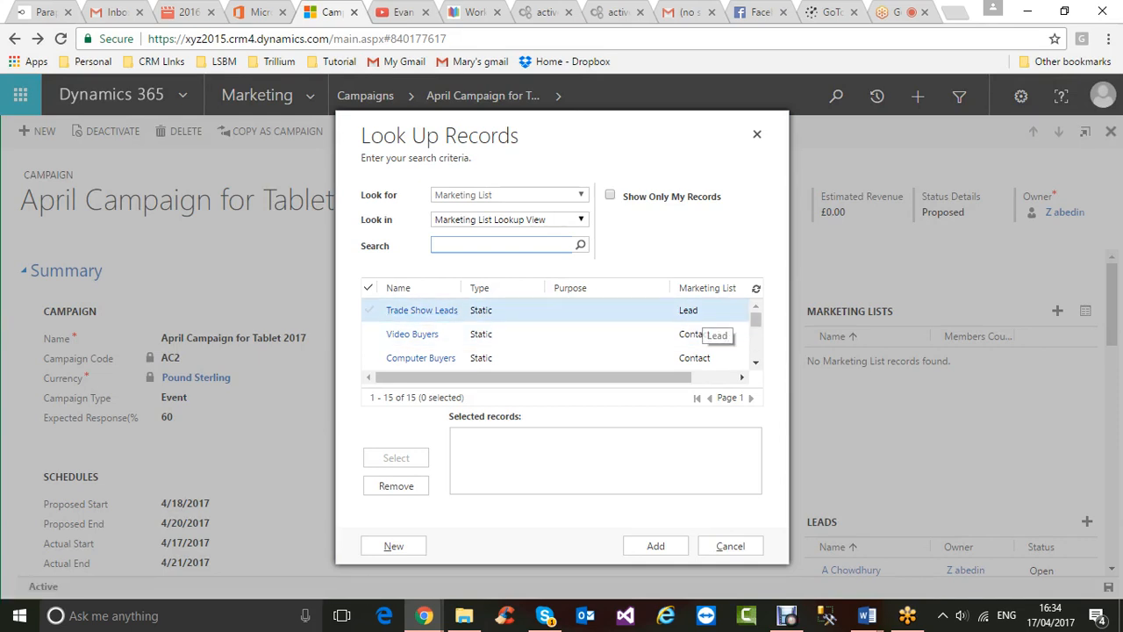
{"action": "scroll", "coordinate": [702, 334], "scroll_direction": "down", "scroll_amount": 3}
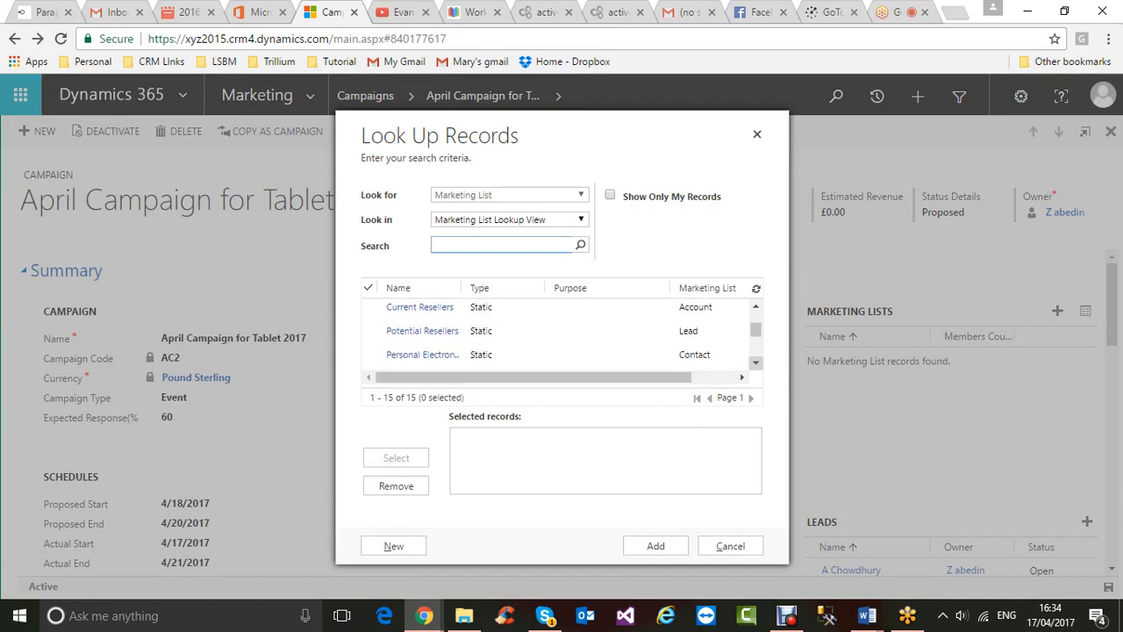
{"action": "scroll", "coordinate": [562, 334], "scroll_direction": "down", "scroll_amount": 5}
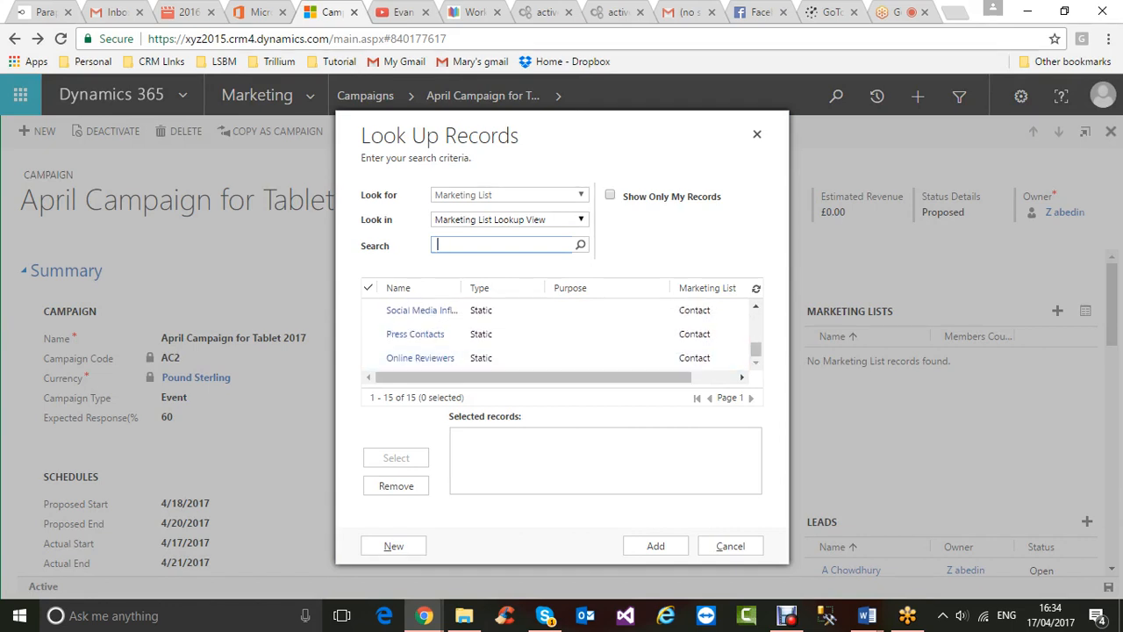
{"action": "left_click", "coordinate": [580, 219]}
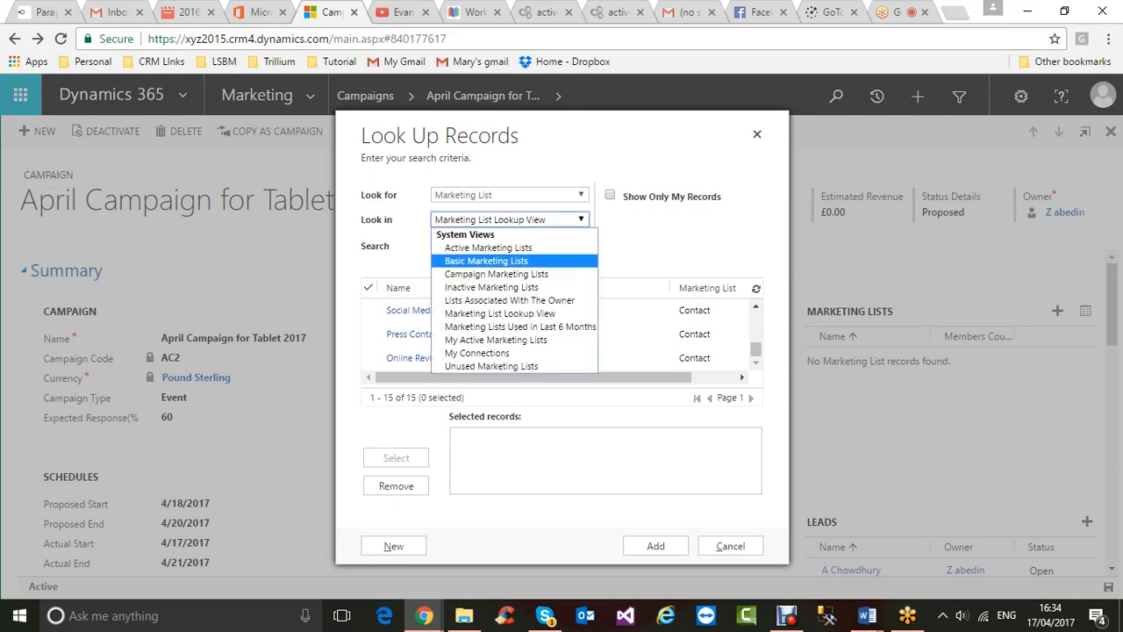
{"action": "left_click", "coordinate": [580, 220]}
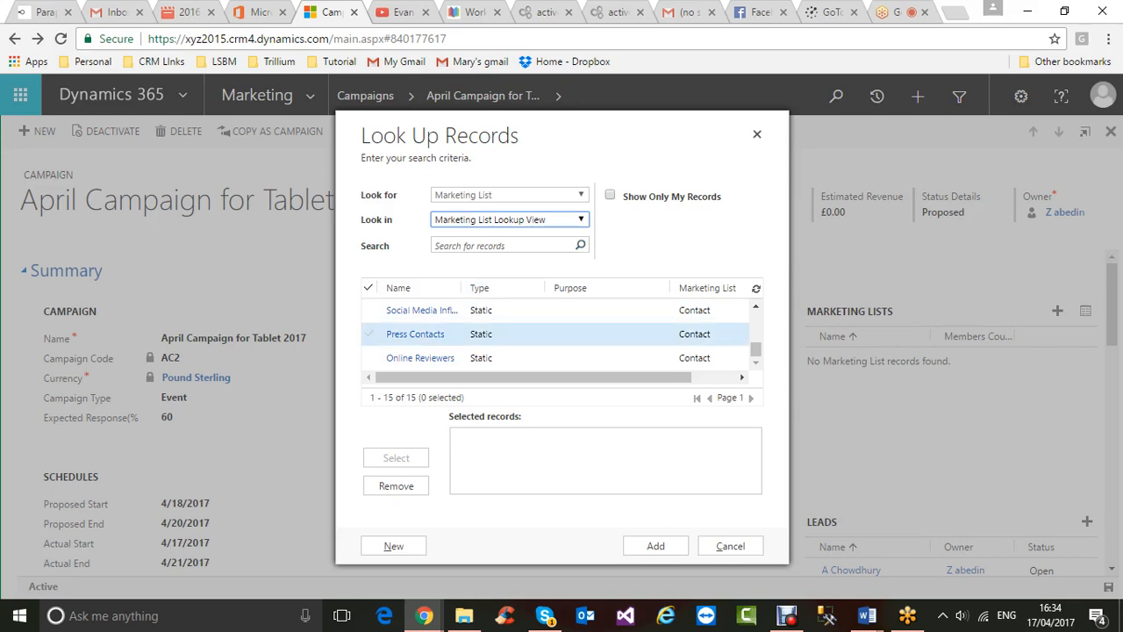
{"action": "scroll", "coordinate": [558, 333], "scroll_direction": "up", "scroll_amount": 5}
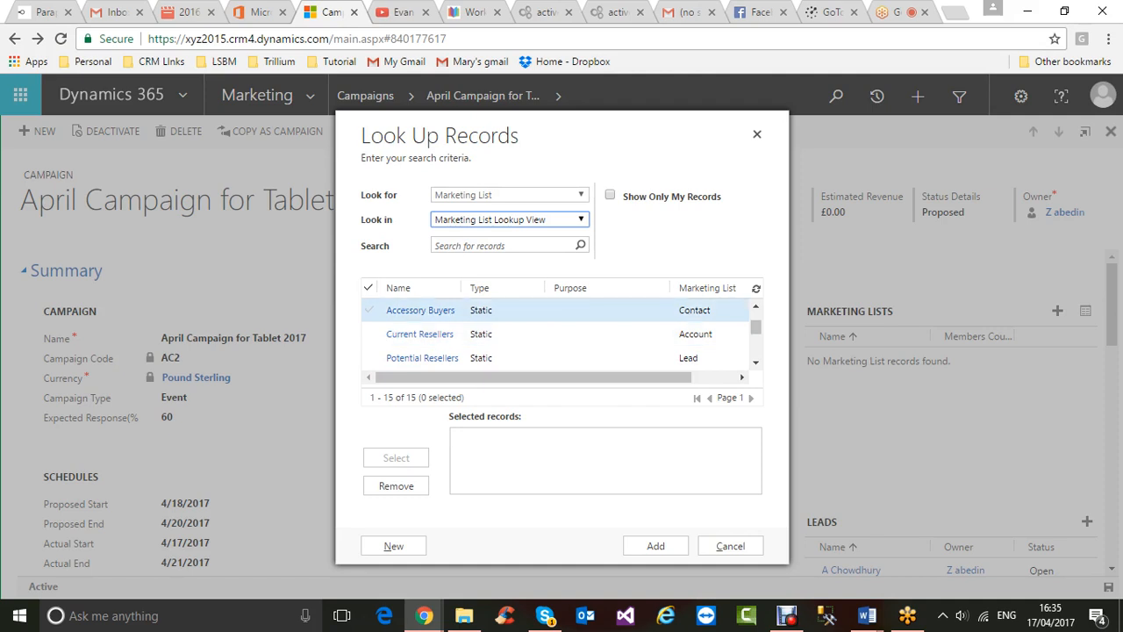
- Select the Accessory Buyers, Current Resellers and Potential Resellers lists and add them
{"action": "left_click", "coordinate": [368, 309]}
{"action": "left_click", "coordinate": [368, 333]}
{"action": "left_click", "coordinate": [368, 357]}
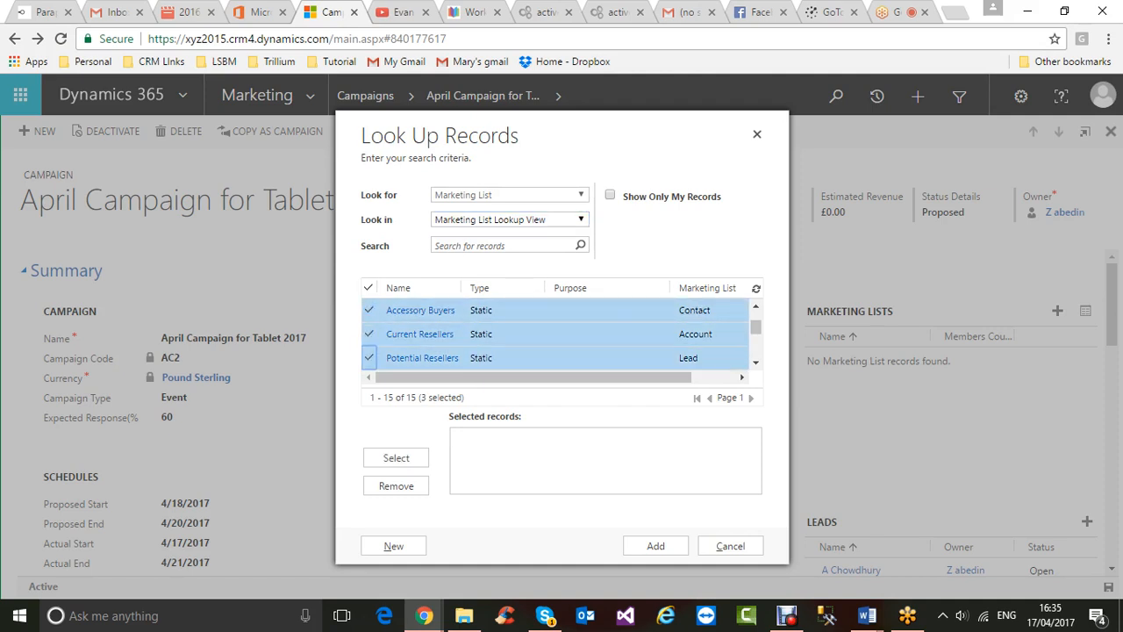
{"action": "left_click", "coordinate": [395, 457]}
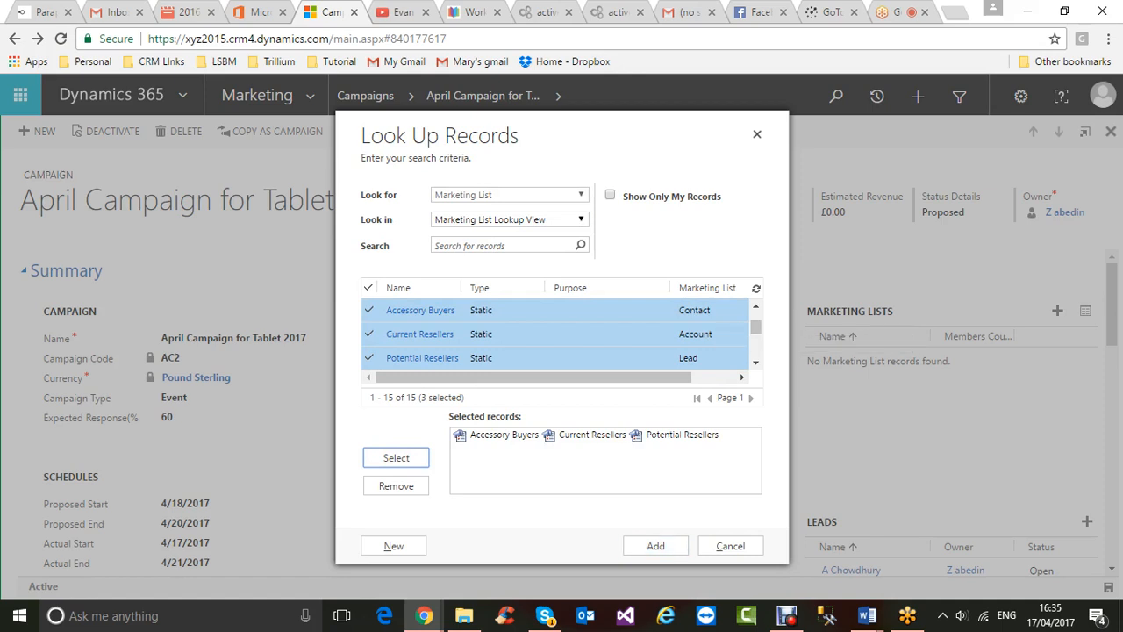
{"action": "left_click", "coordinate": [655, 546]}
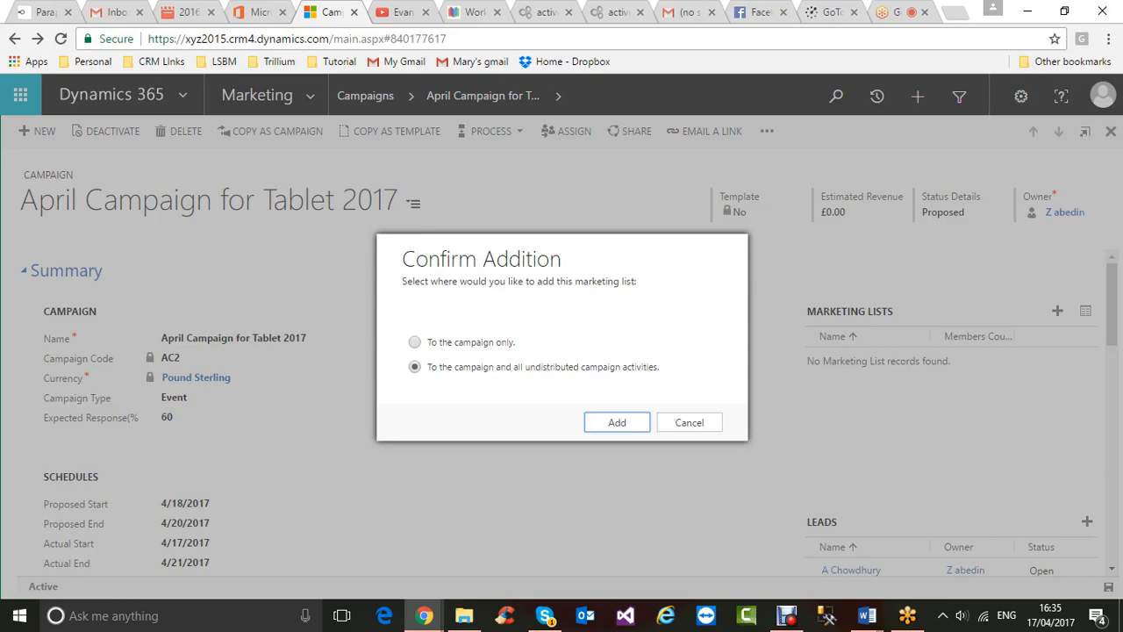
- Add the three marketing lists to the campaign only, then scroll down to Campaign Activities
{"action": "left_click", "coordinate": [415, 342]}
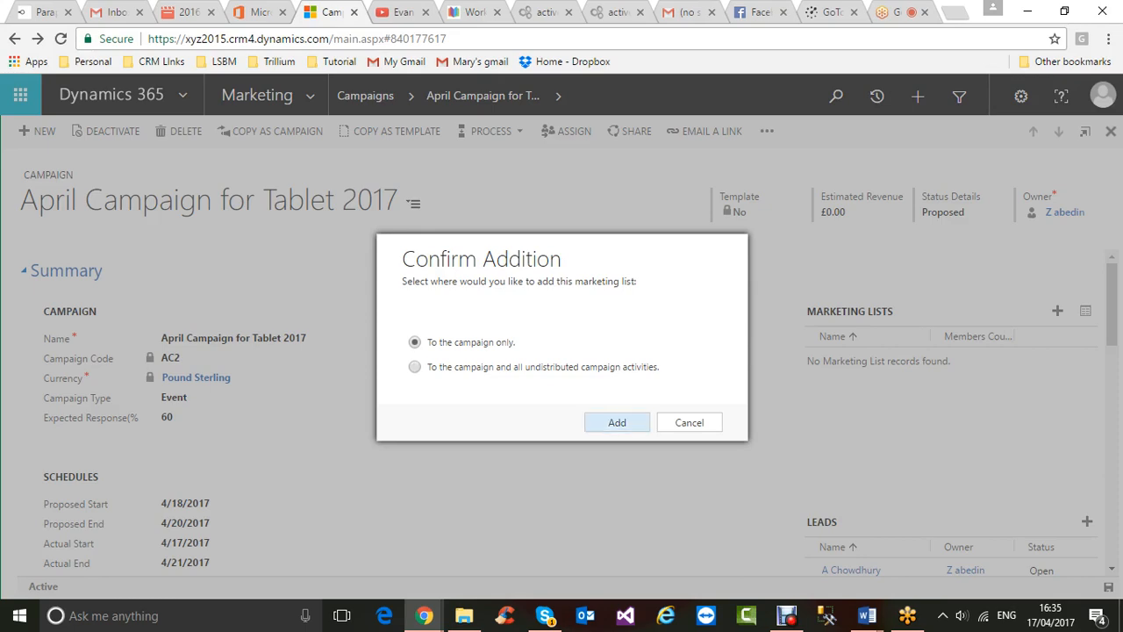
{"action": "left_click", "coordinate": [617, 422]}
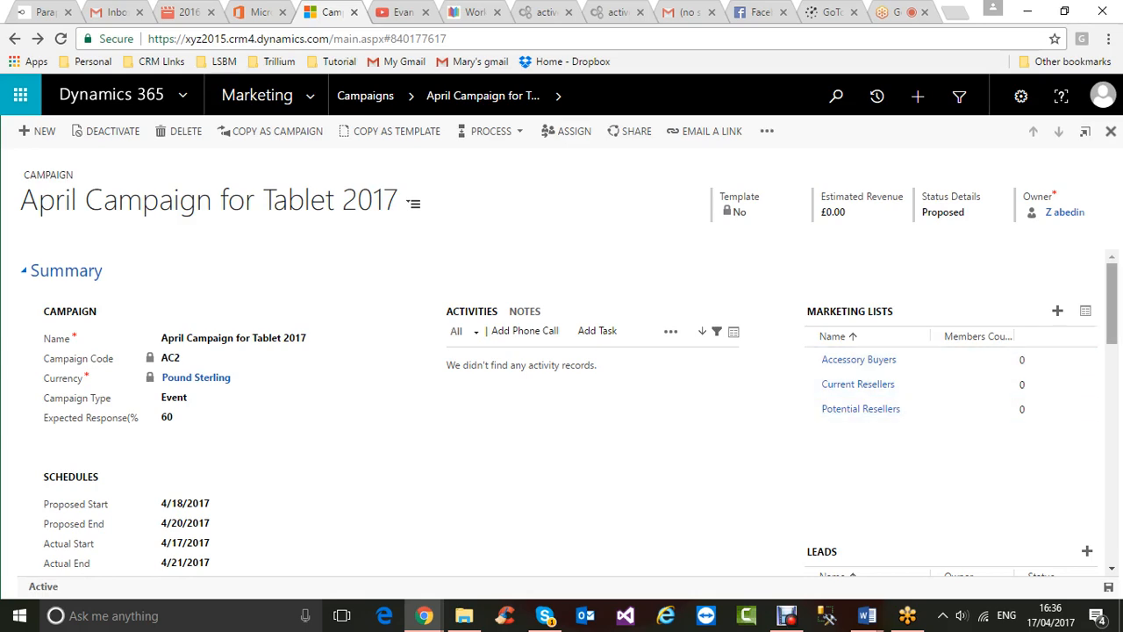
{"action": "scroll", "coordinate": [574, 421], "scroll_direction": "down", "scroll_amount": 2}
{"action": "scroll", "coordinate": [574, 413], "scroll_direction": "up", "scroll_amount": 3}
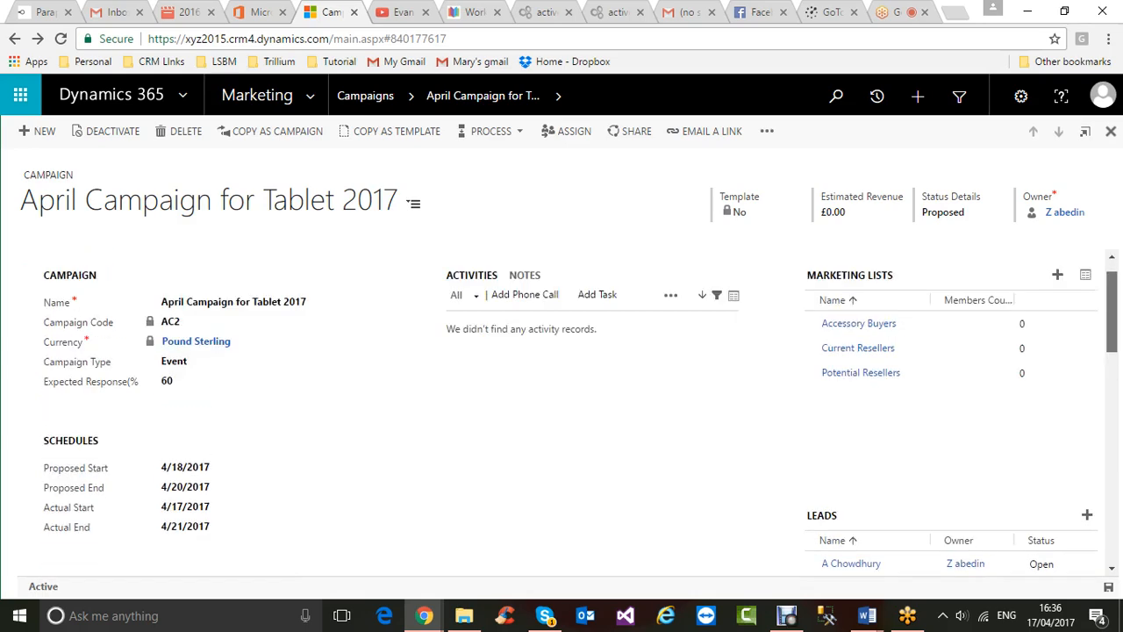
{"action": "scroll", "coordinate": [560, 417], "scroll_direction": "down", "scroll_amount": 2}
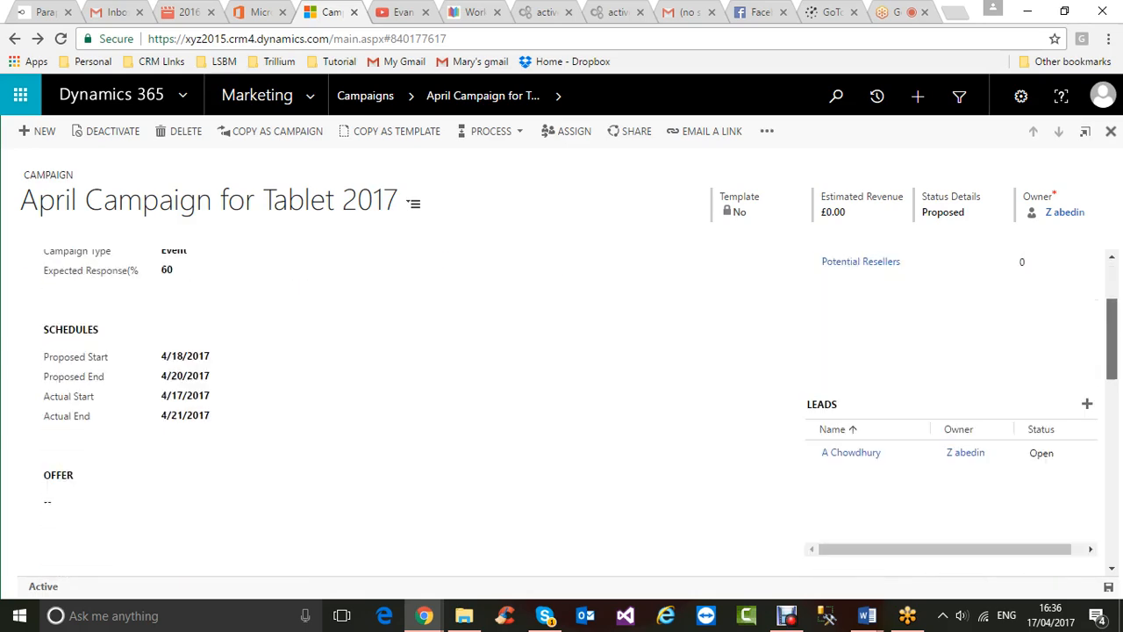
{"action": "scroll", "coordinate": [579, 393], "scroll_direction": "down", "scroll_amount": 3}
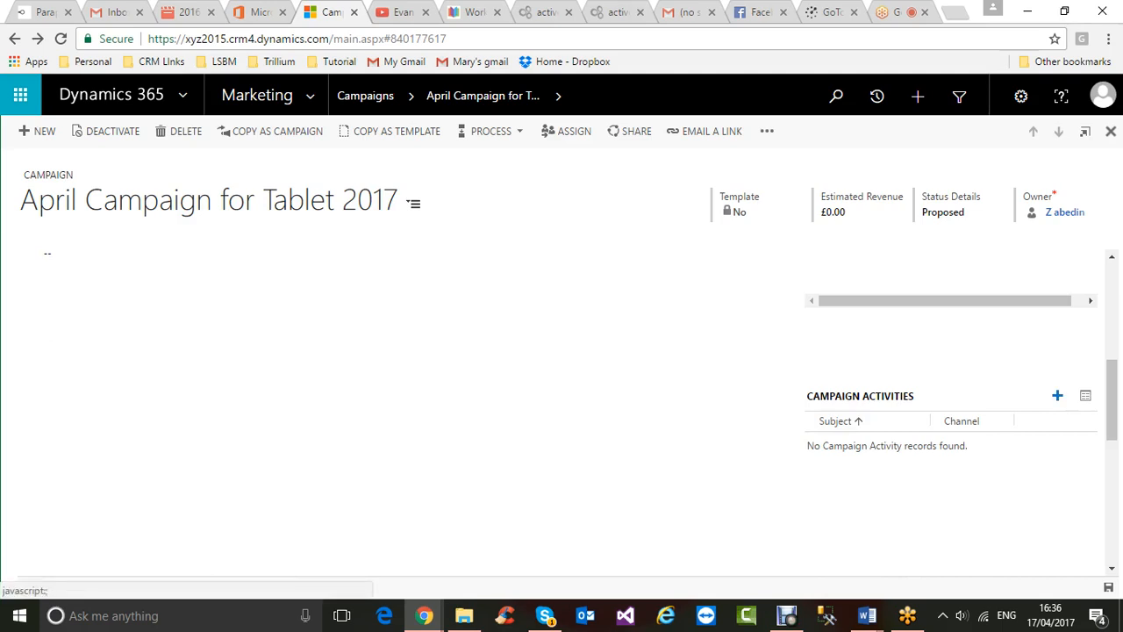
- Create a new campaign activity in a maximized window and browse the Type options without choosing
{"action": "left_click", "coordinate": [1057, 396]}
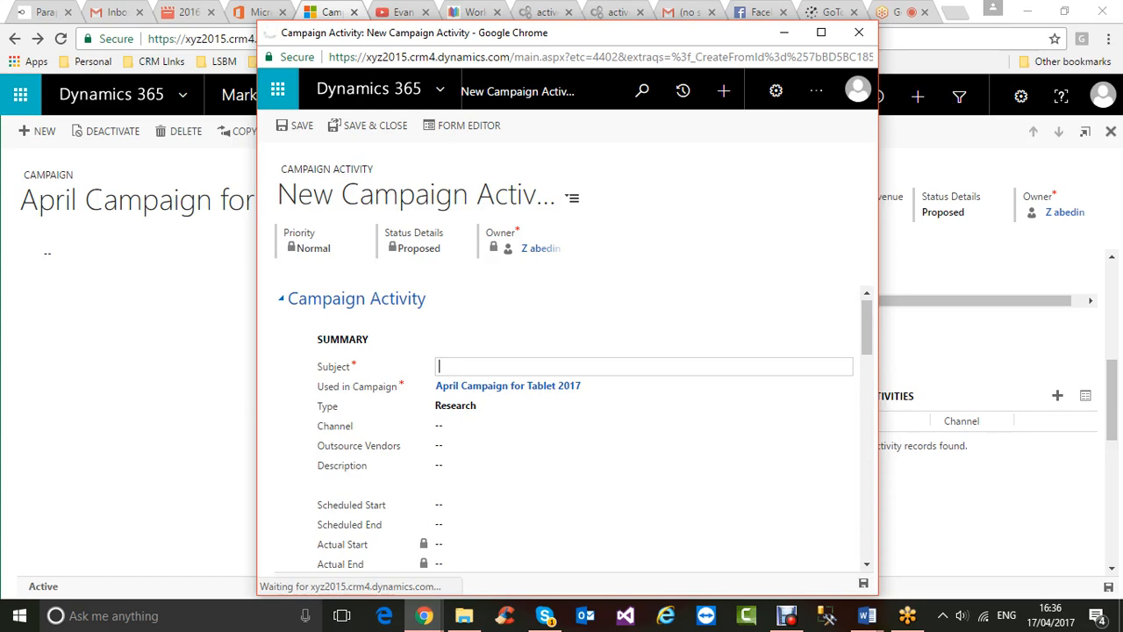
{"action": "left_click", "coordinate": [821, 32]}
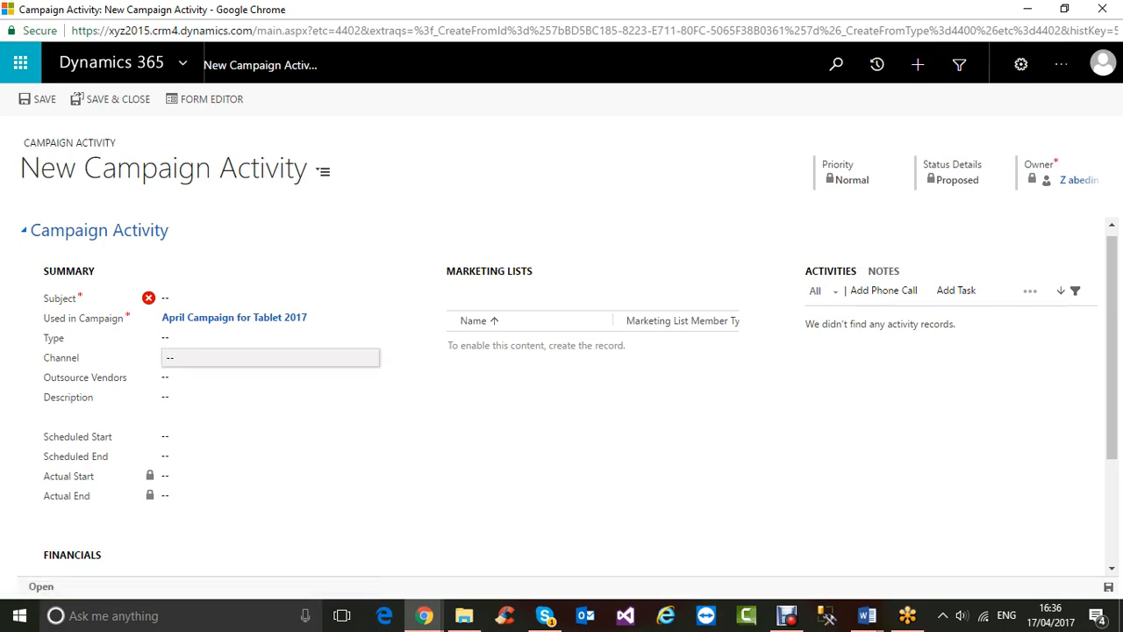
{"action": "left_click", "coordinate": [263, 337]}
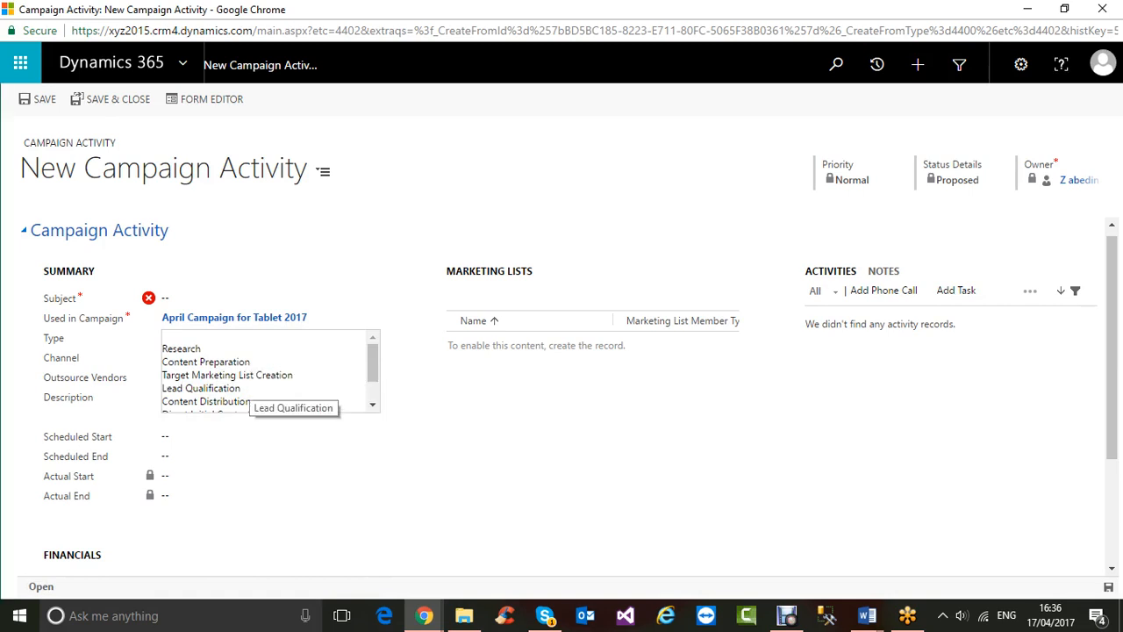
{"action": "scroll", "coordinate": [263, 369], "scroll_direction": "down", "scroll_amount": 2}
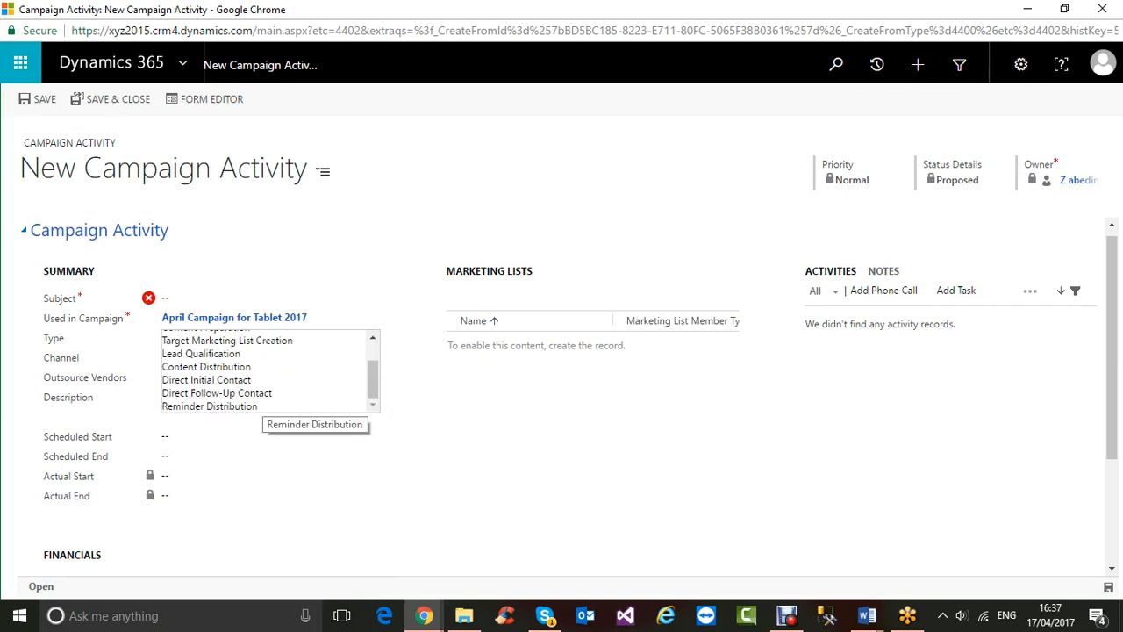
{"action": "key", "text": "Escape"}
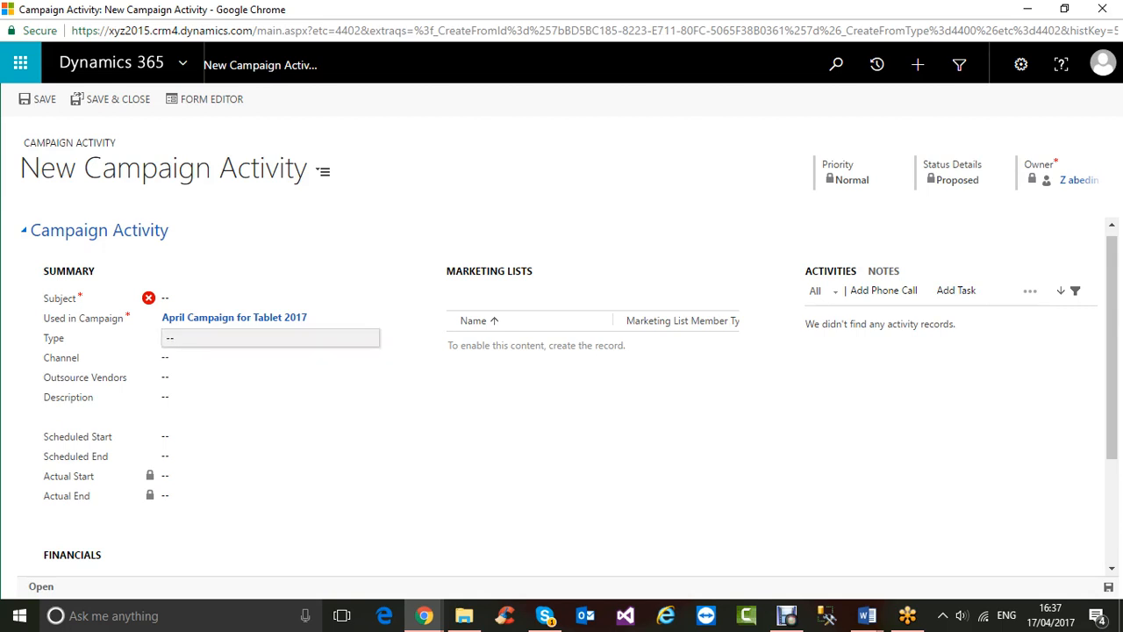
- Set the activity Type to Research, after briefly trying Content Preparation
{"action": "left_click", "coordinate": [270, 338]}
{"action": "left_click_drag", "start_coordinate": [373, 379], "coordinate": [372, 364]}
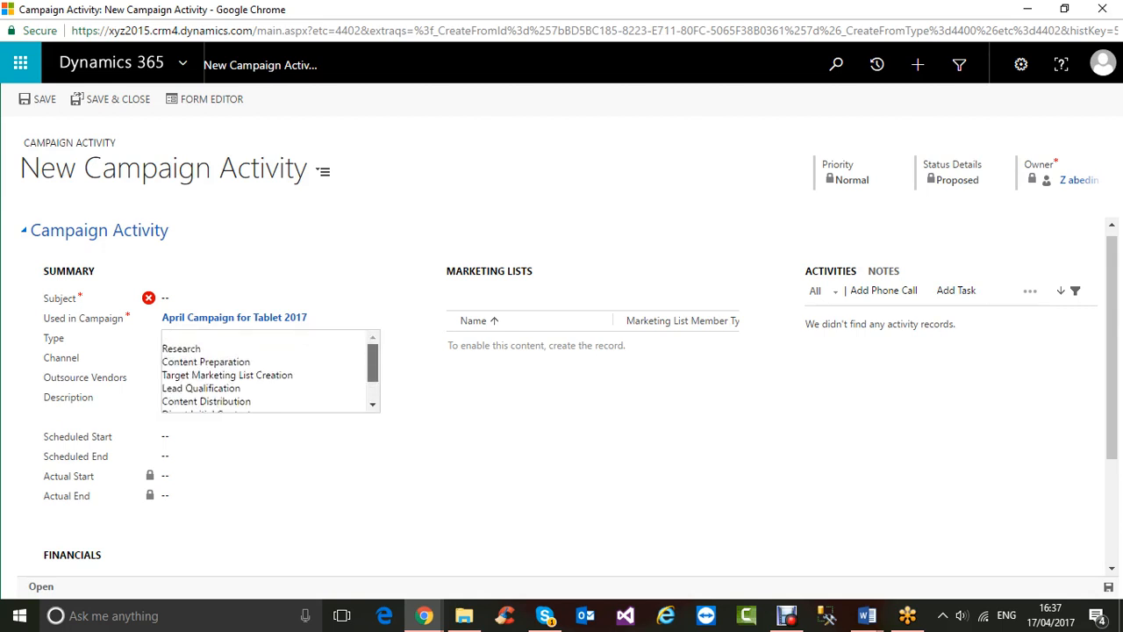
{"action": "left_click", "coordinate": [202, 349]}
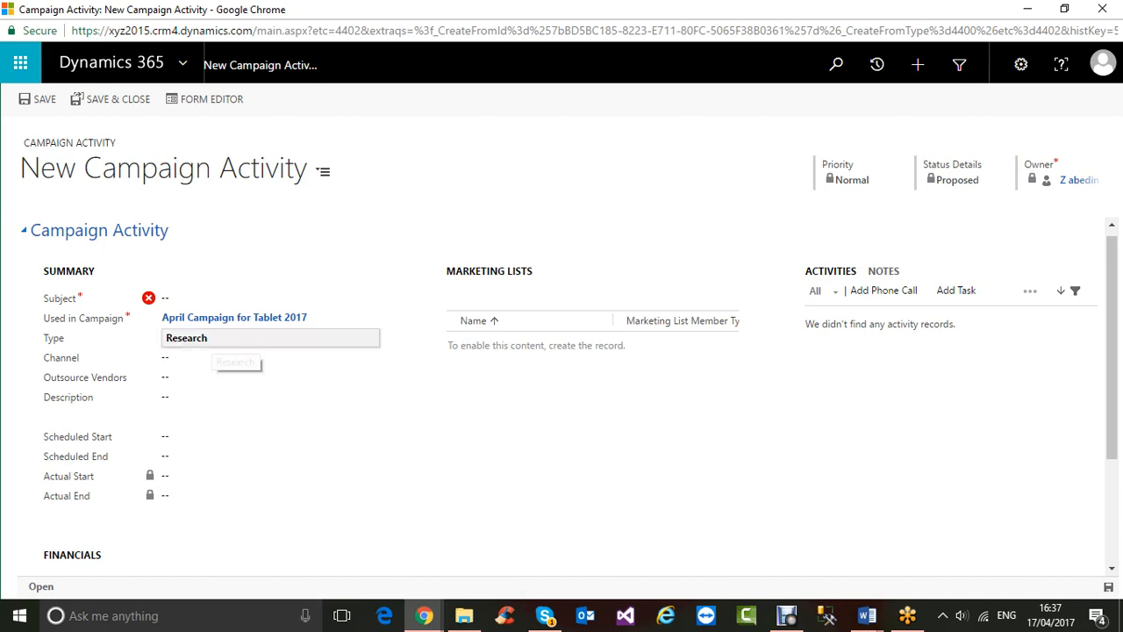
{"action": "left_click", "coordinate": [219, 340]}
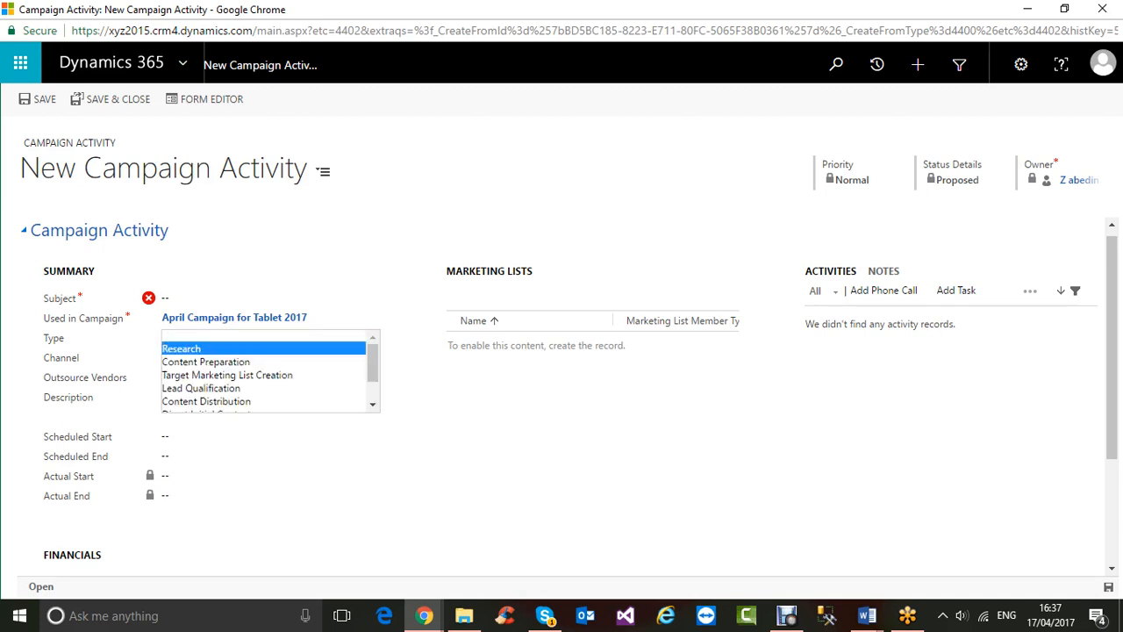
{"action": "left_click", "coordinate": [219, 361]}
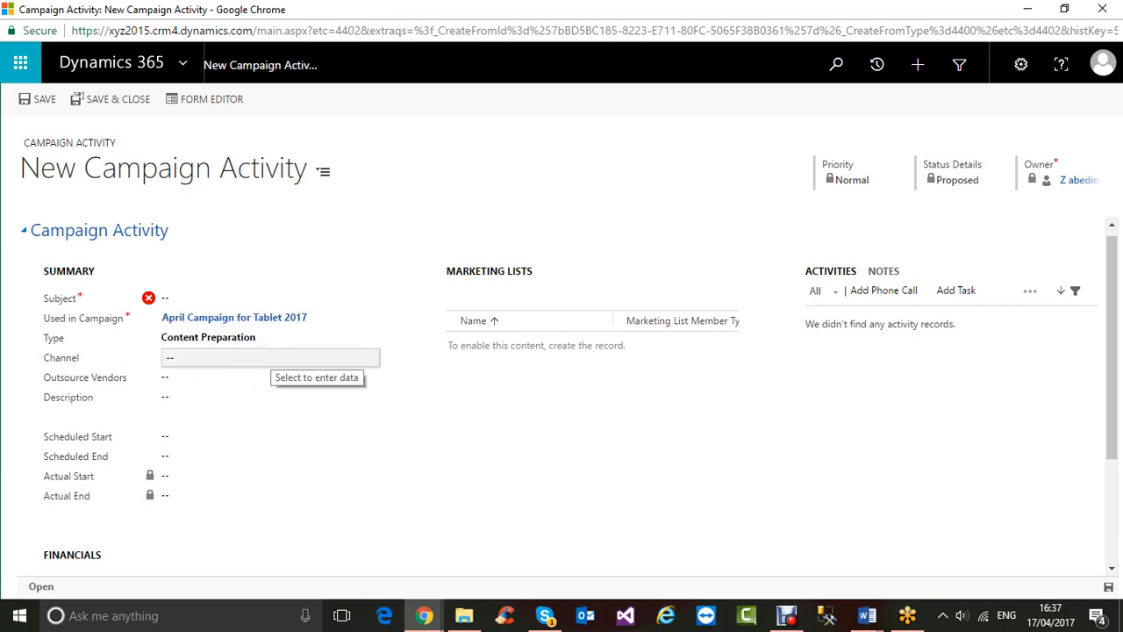
{"action": "left_click", "coordinate": [270, 338]}
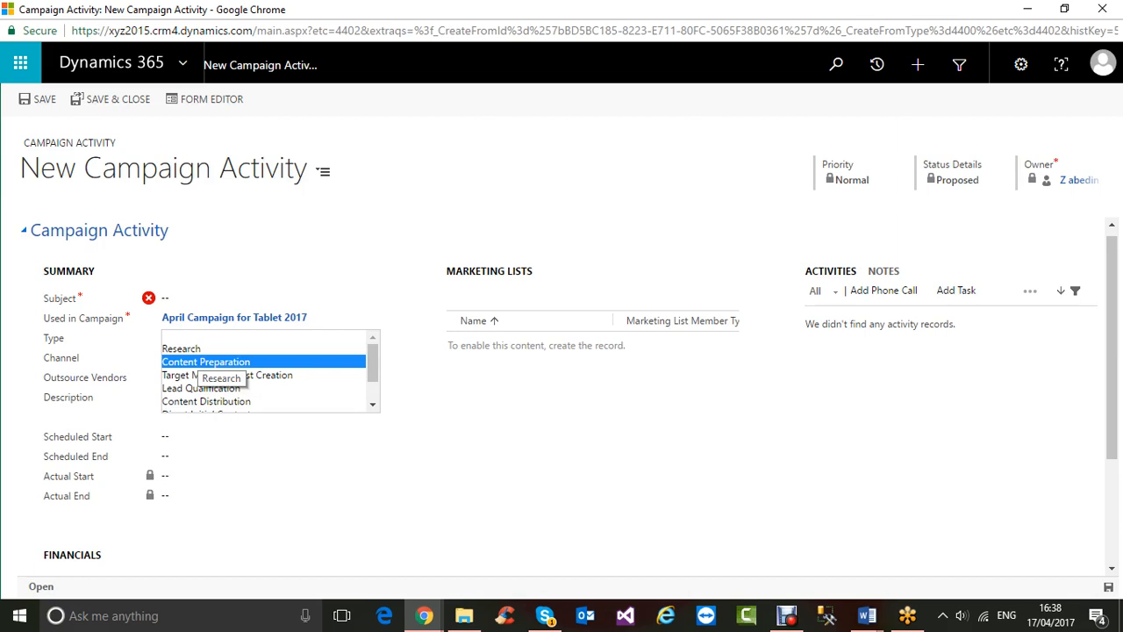
{"action": "left_click", "coordinate": [188, 350]}
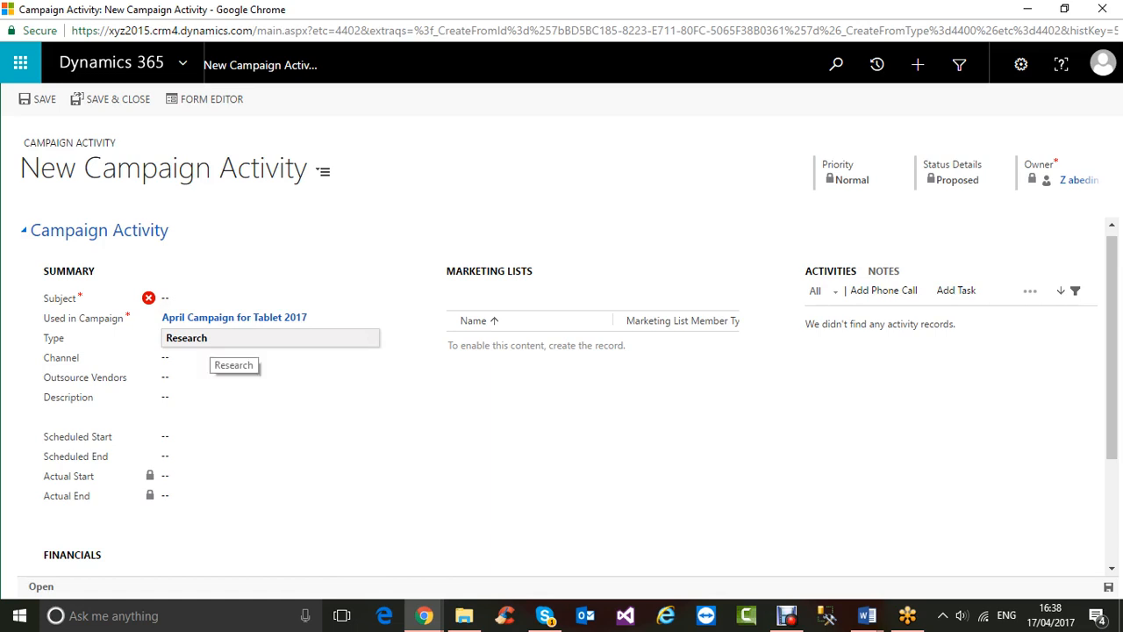
{"action": "left_click", "coordinate": [211, 299]}
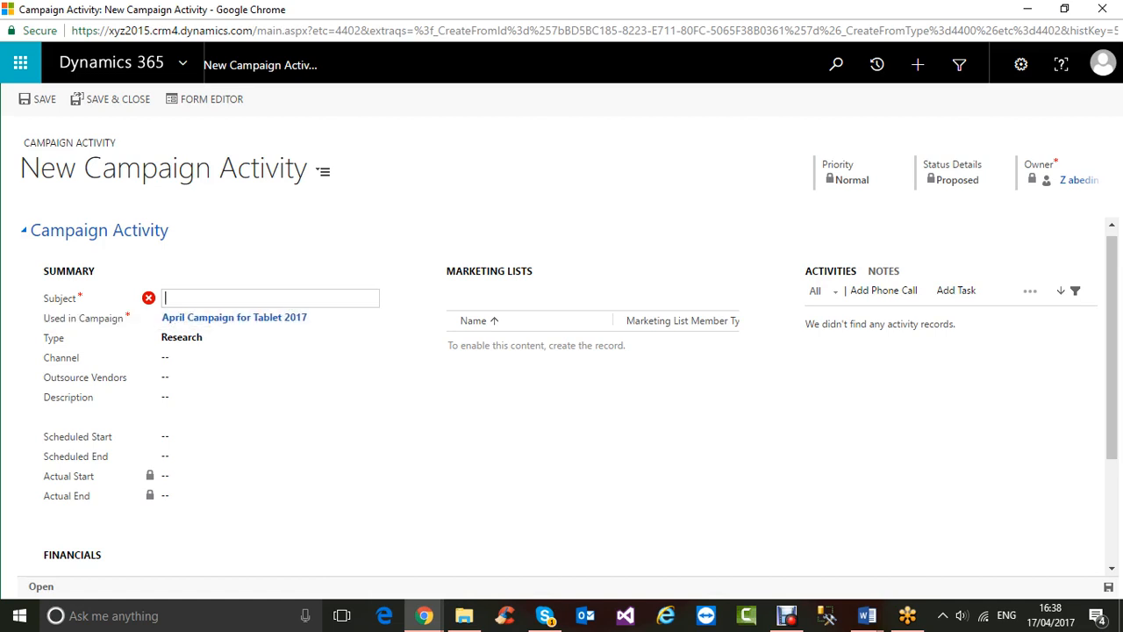
- Enter 'Researching about April Campaign' as the activity's Subject
{"action": "type", "text": "Researching about April Campaign"}
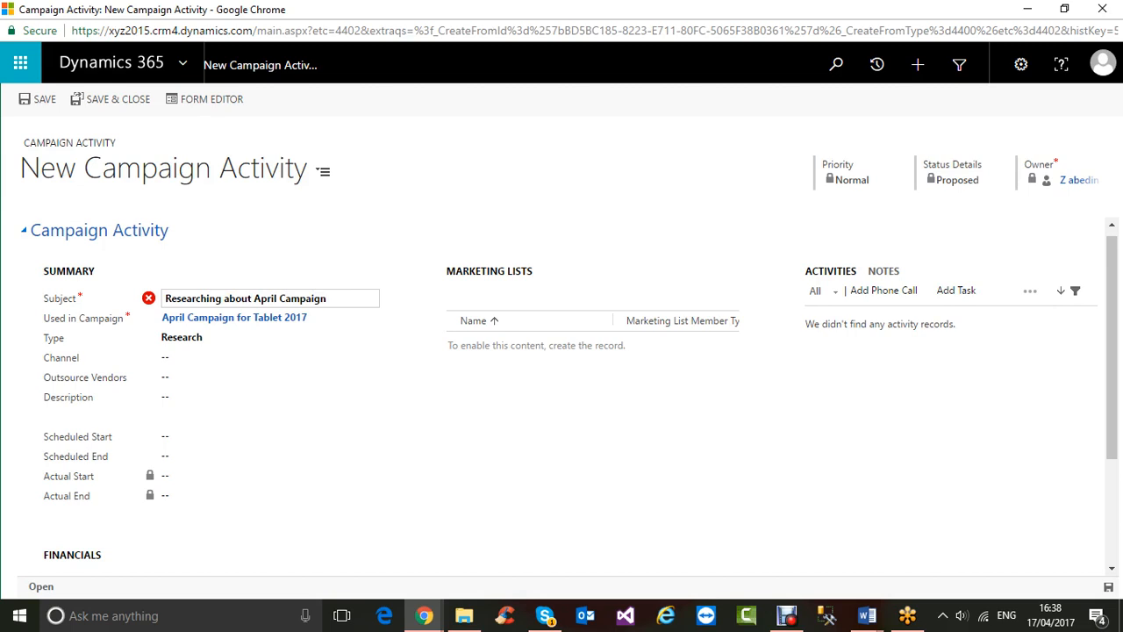
{"action": "key", "text": "Tab"}
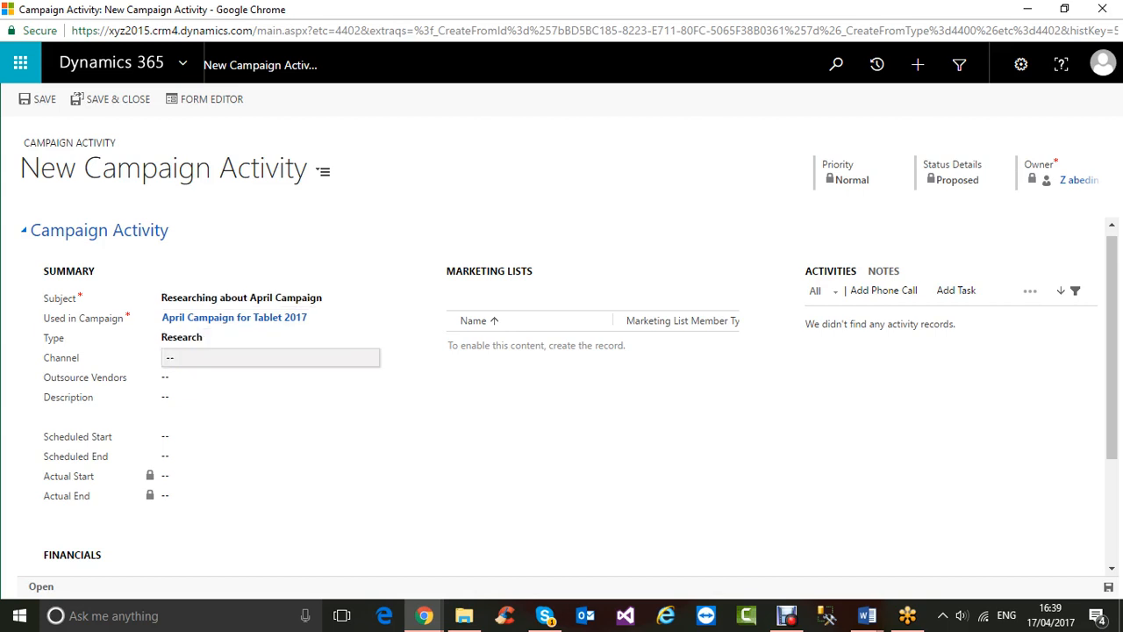
- Choose Letter as the campaign activity's Channel
{"action": "left_click", "coordinate": [270, 358]}
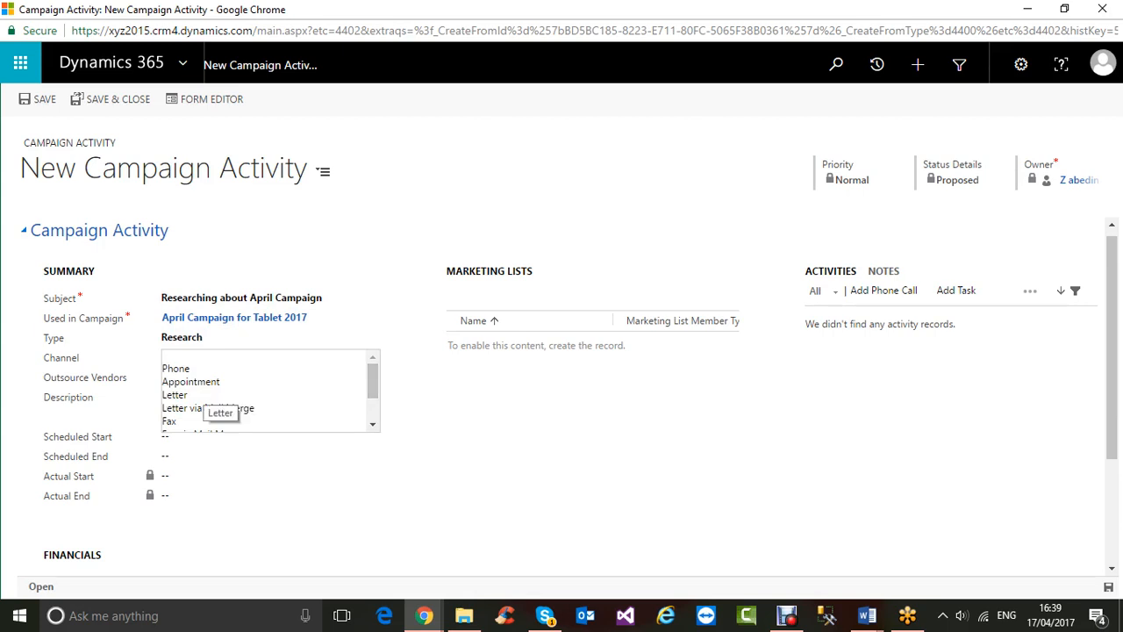
{"action": "left_click_drag", "start_coordinate": [373, 381], "coordinate": [373, 394]}
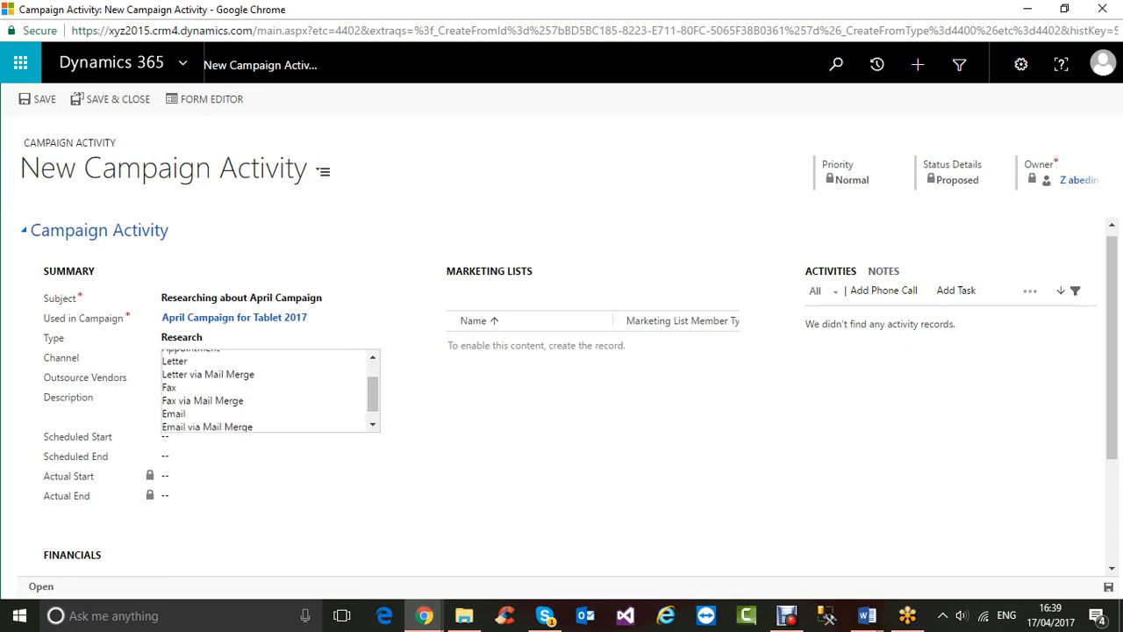
{"action": "left_click", "coordinate": [175, 362]}
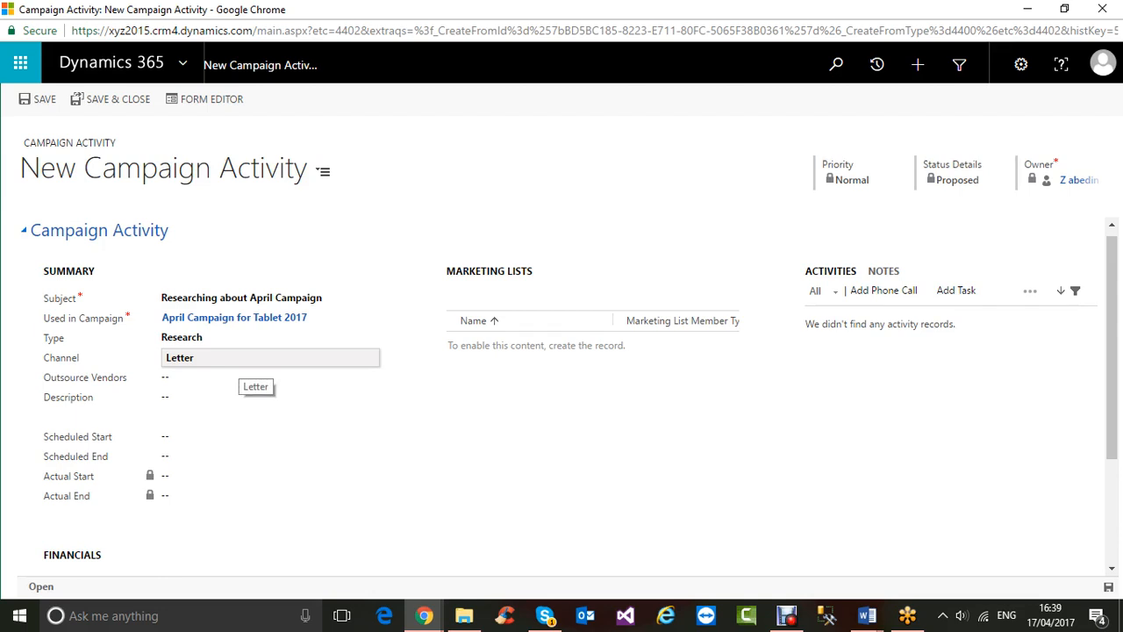
{"action": "left_click", "coordinate": [235, 358]}
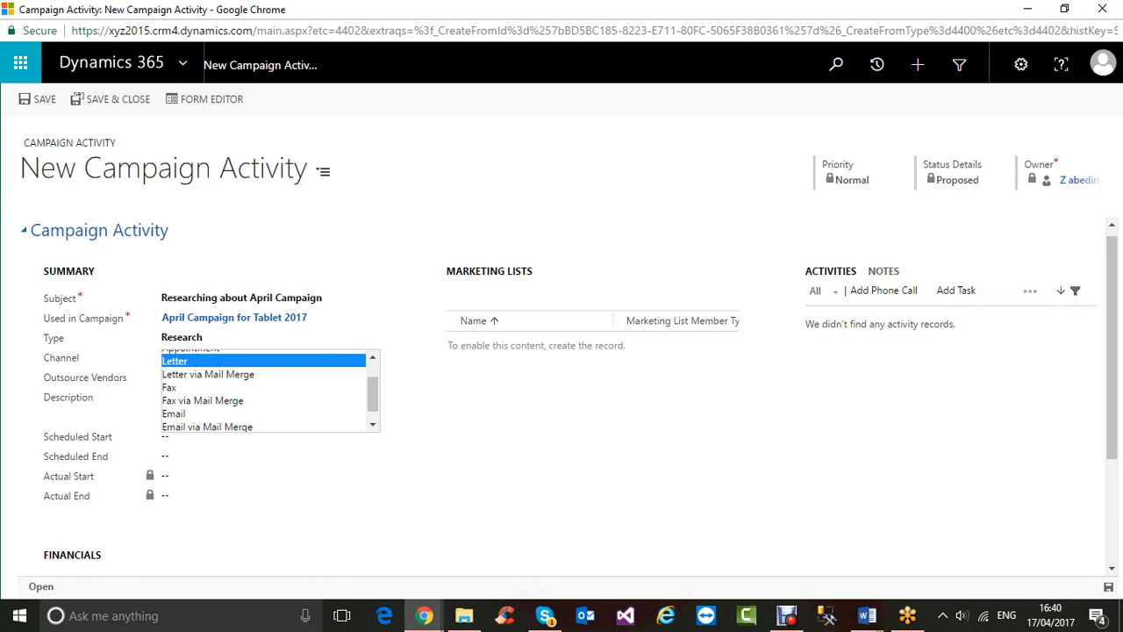
{"action": "scroll", "coordinate": [263, 391], "scroll_direction": "up", "scroll_amount": 1}
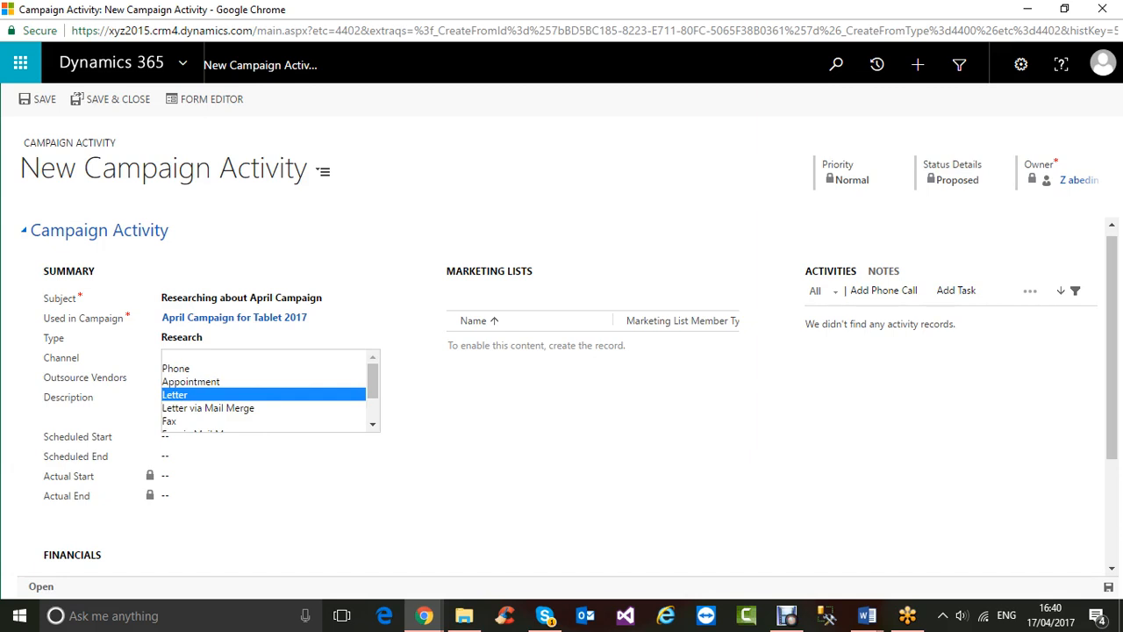
{"action": "scroll", "coordinate": [263, 391], "scroll_direction": "down", "scroll_amount": 1}
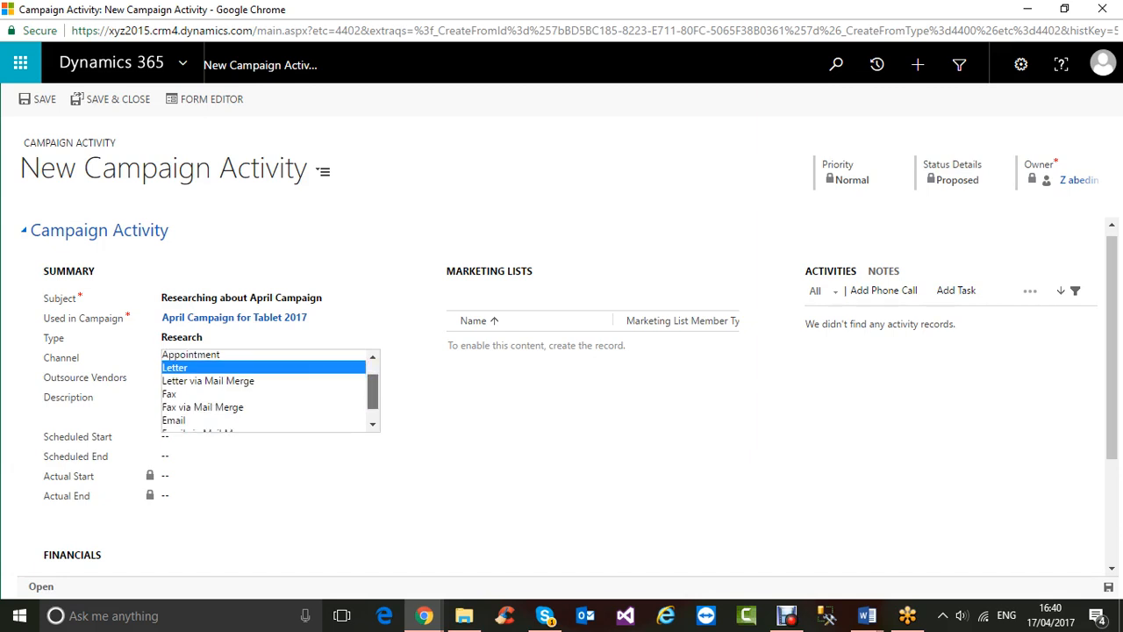
{"action": "scroll", "coordinate": [263, 391], "scroll_direction": "down", "scroll_amount": 1}
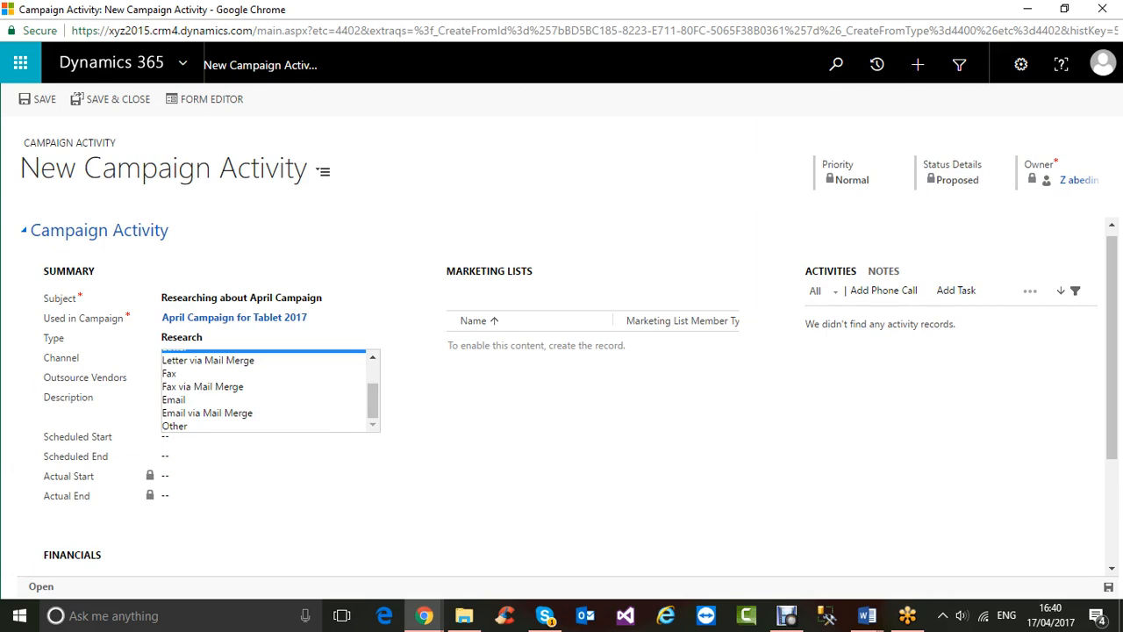
{"action": "key", "text": "Escape"}
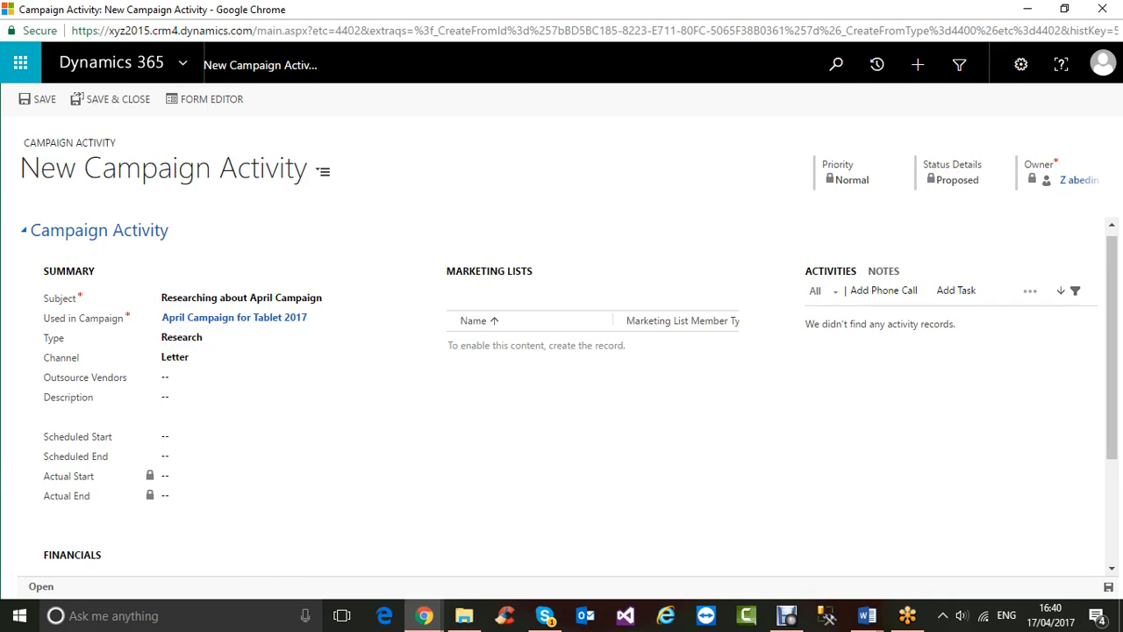
{"action": "key", "text": "Tab"}
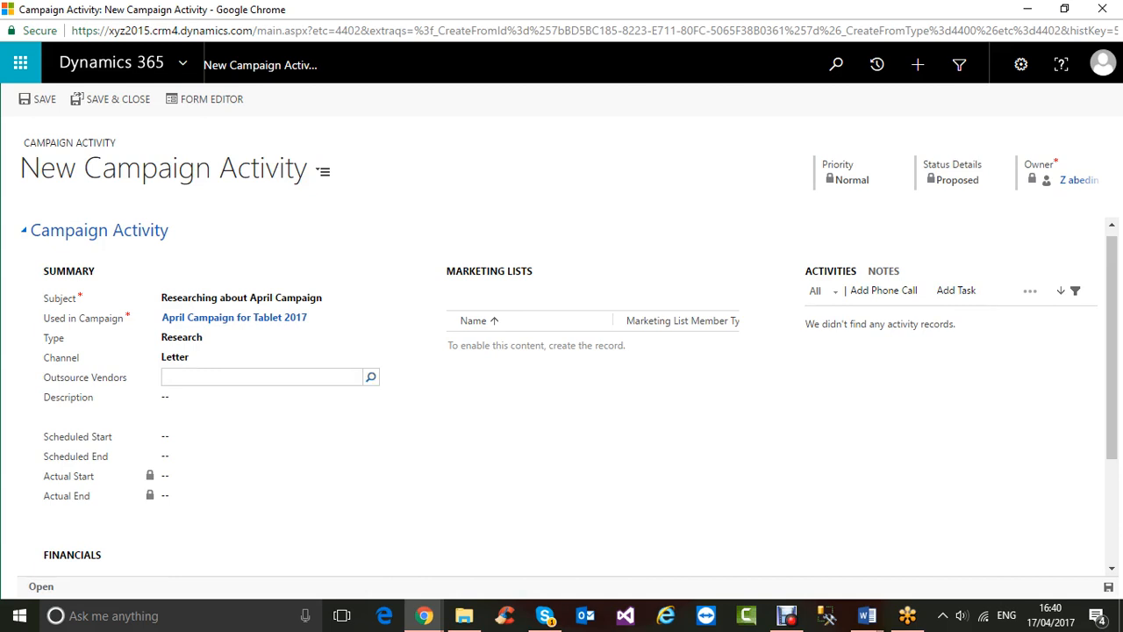
- Pick Adventure Works from the vendor accounts as the Outsource Vendor
{"action": "key", "text": "Return"}
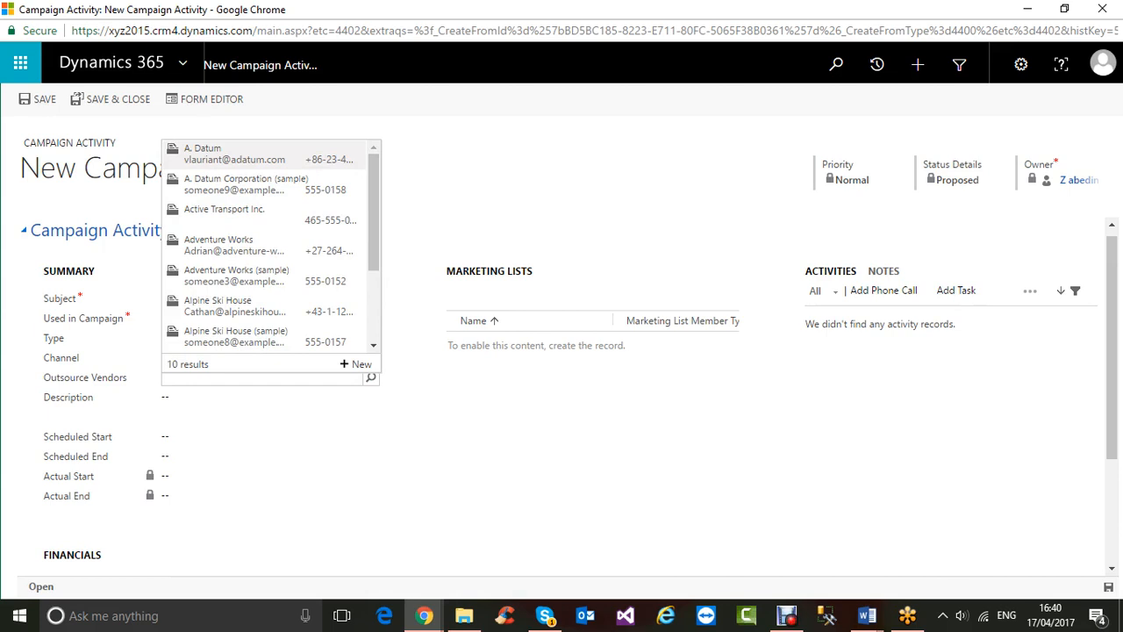
{"action": "left_click", "coordinate": [229, 244]}
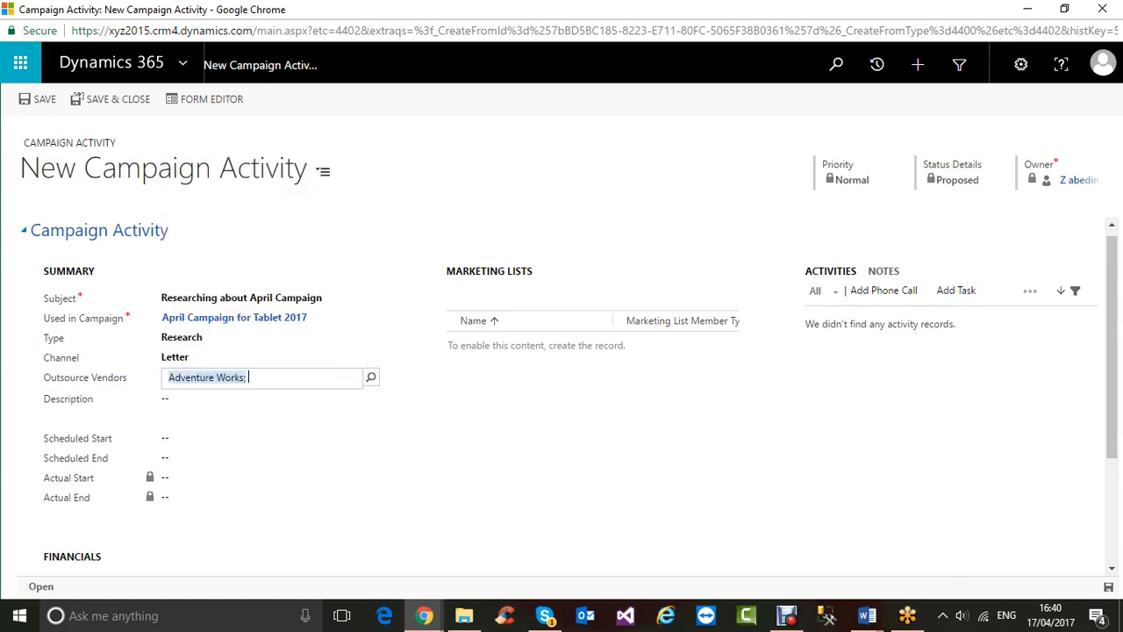
{"action": "left_click", "coordinate": [457, 397]}
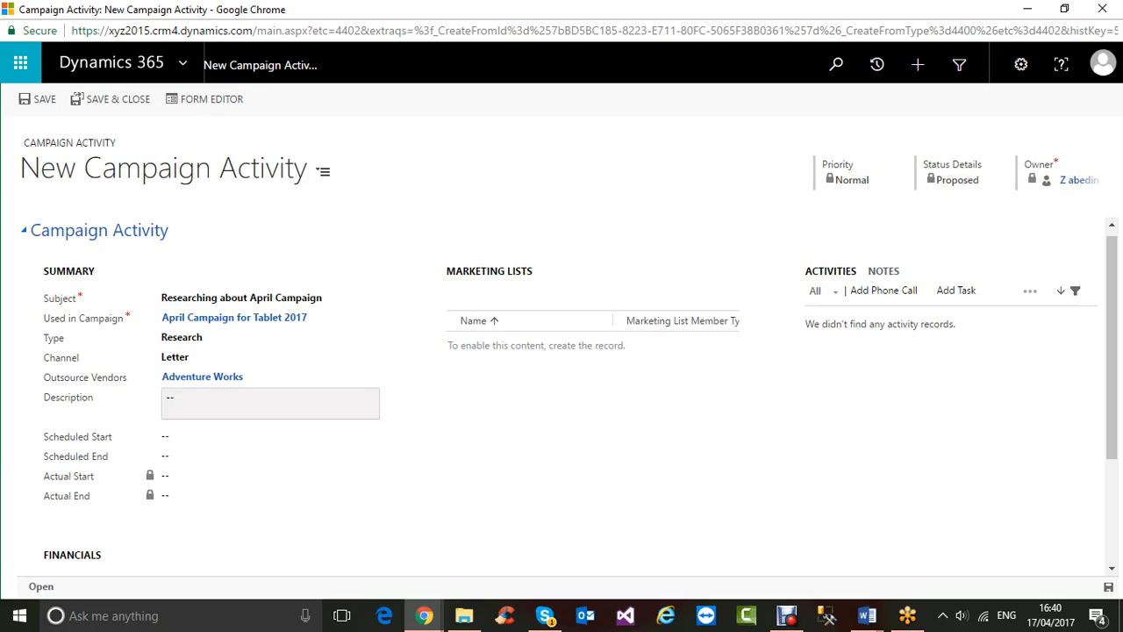
{"action": "left_click", "coordinate": [270, 403]}
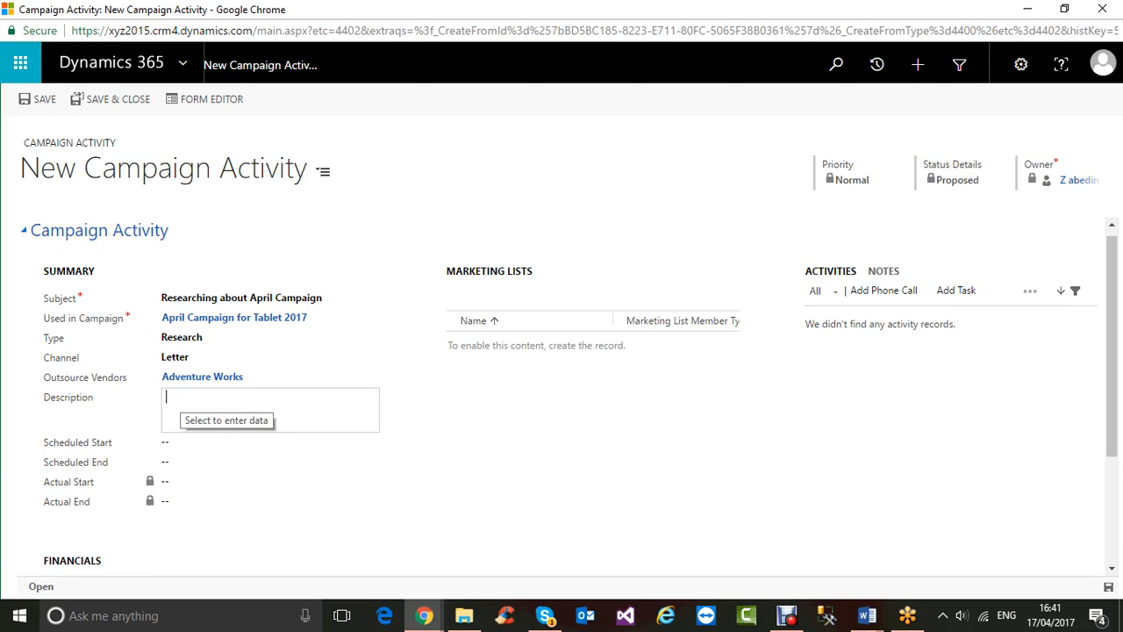
- Set Scheduled Start to 17 April 2017 and Scheduled End to 18 April 2017
{"action": "scroll", "coordinate": [562, 395], "scroll_direction": "down", "scroll_amount": 2}
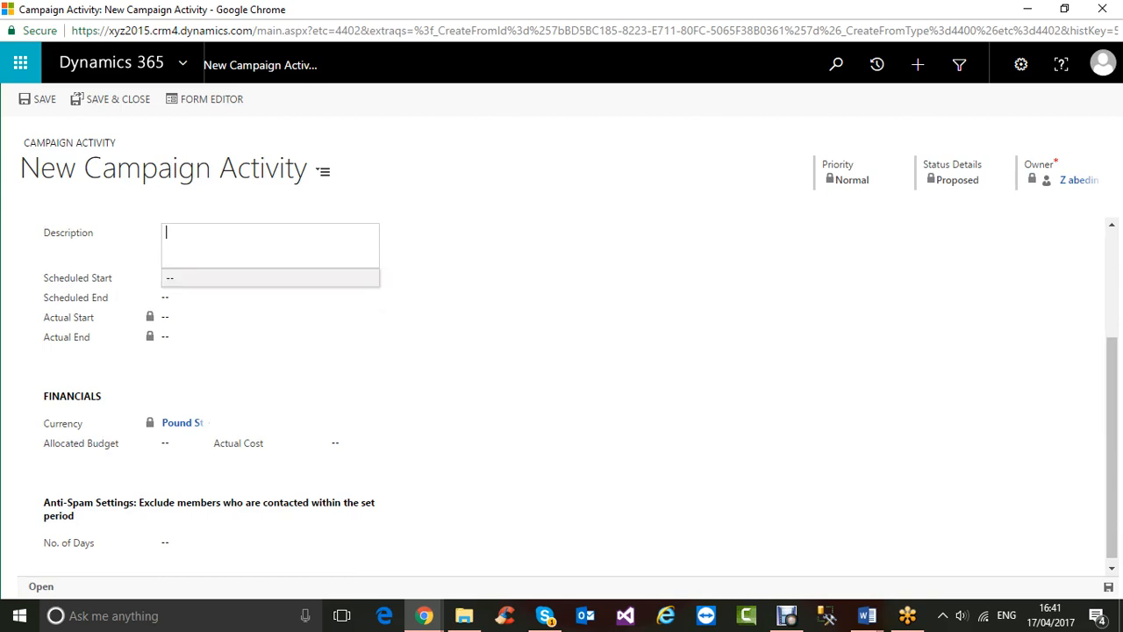
{"action": "left_click", "coordinate": [281, 278]}
{"action": "left_click", "coordinate": [353, 271]}
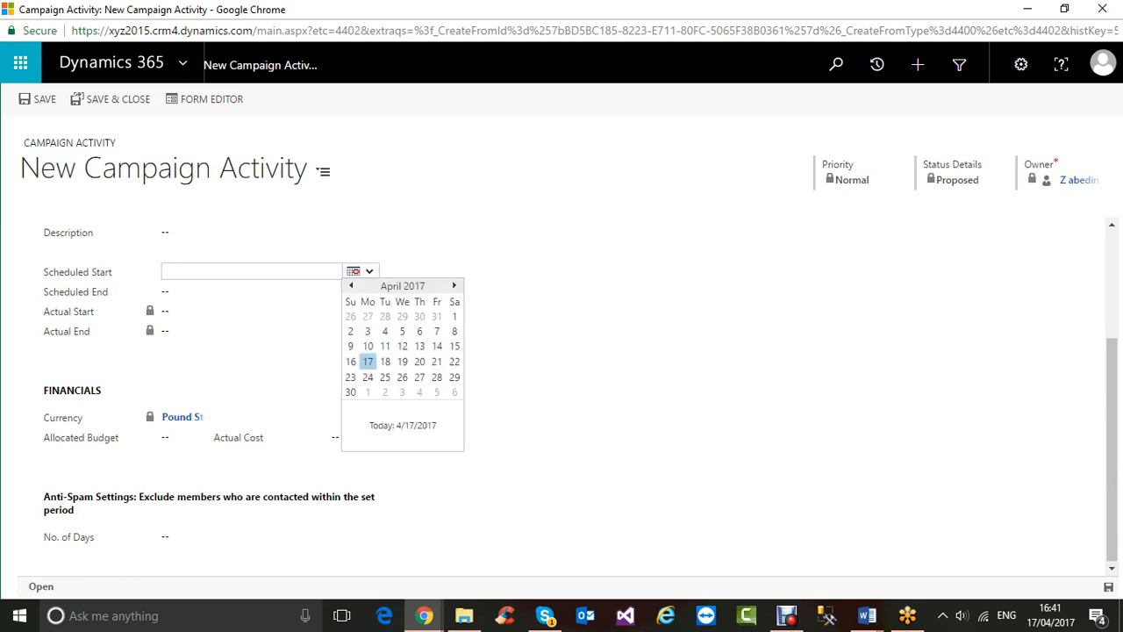
{"action": "left_click", "coordinate": [368, 362]}
{"action": "left_click", "coordinate": [271, 291]}
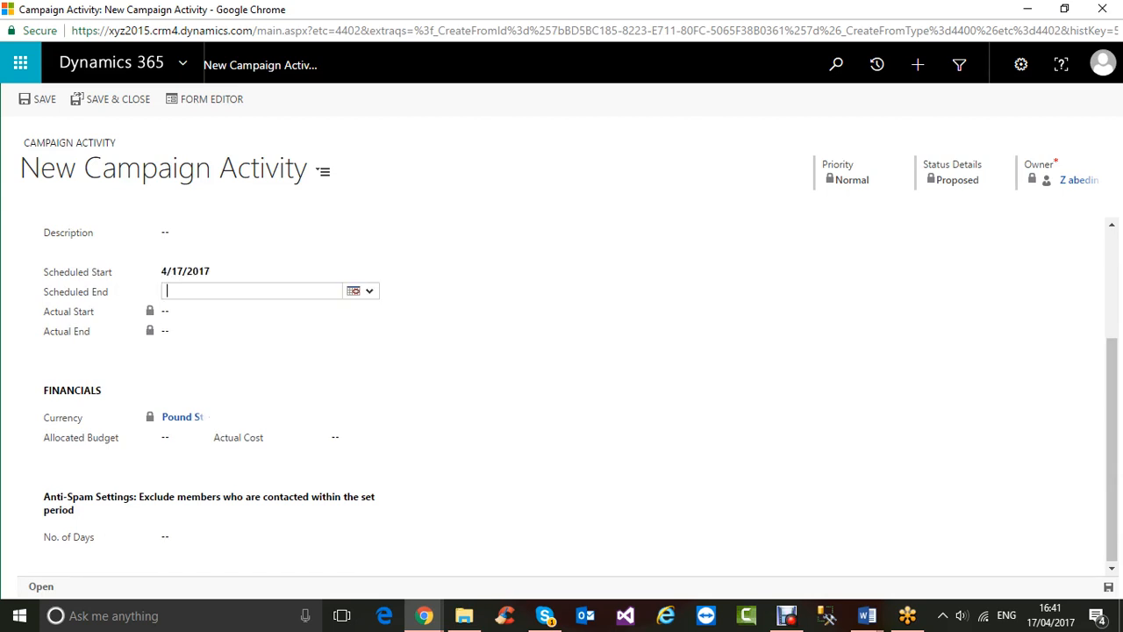
{"action": "left_click", "coordinate": [354, 290]}
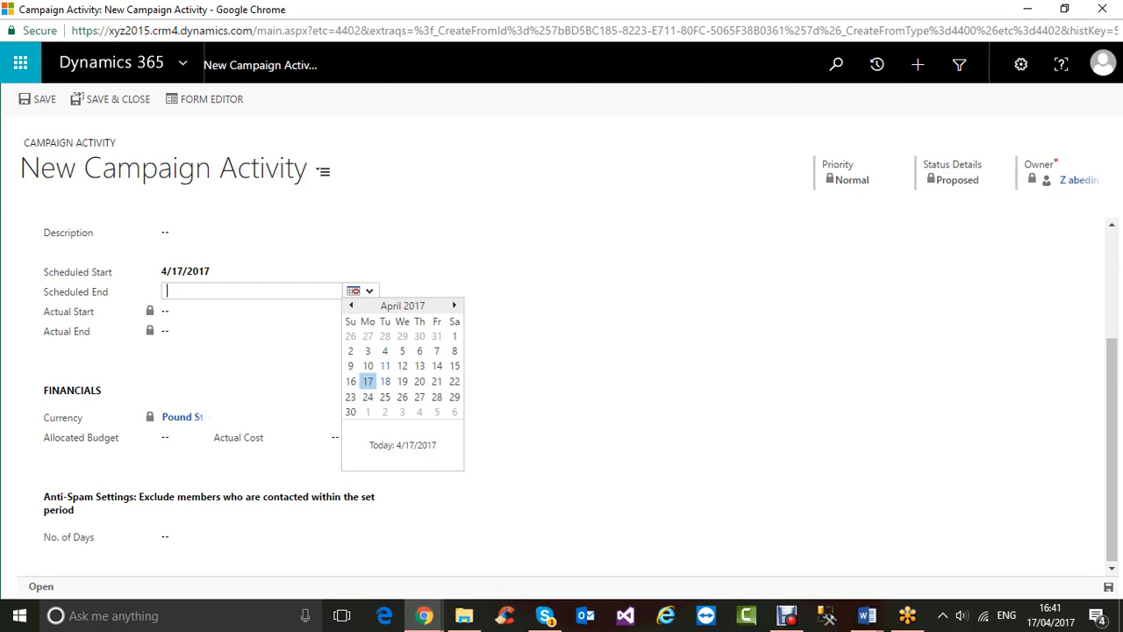
{"action": "left_click", "coordinate": [384, 380]}
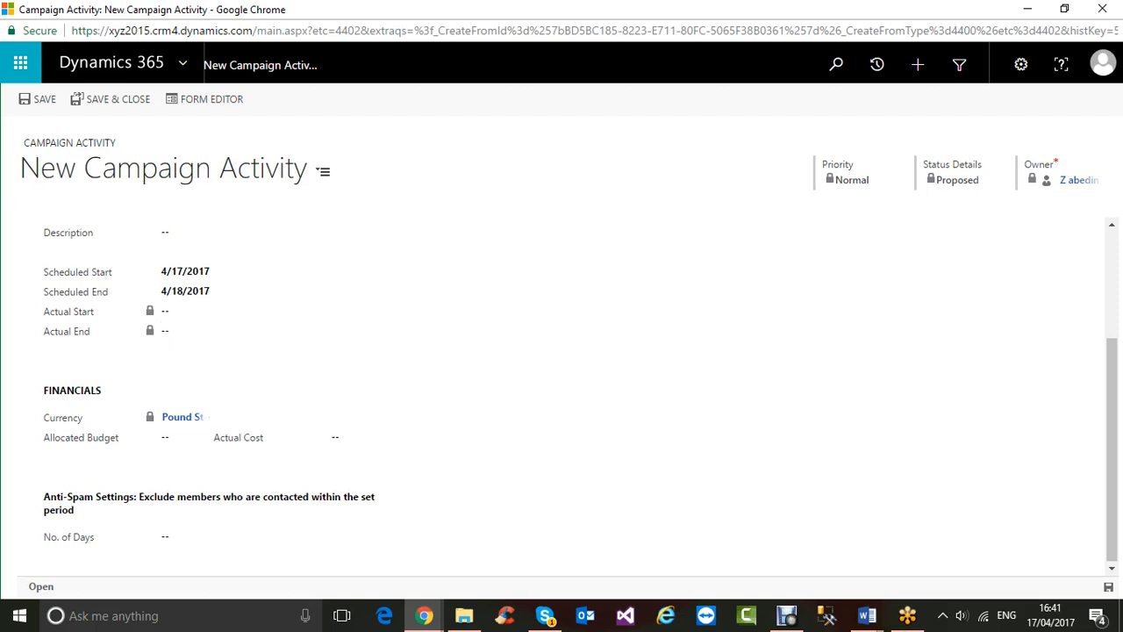
- Save the Research activity and close its window to return to the campaign
{"action": "scroll", "coordinate": [264, 239], "scroll_direction": "up", "scroll_amount": 3}
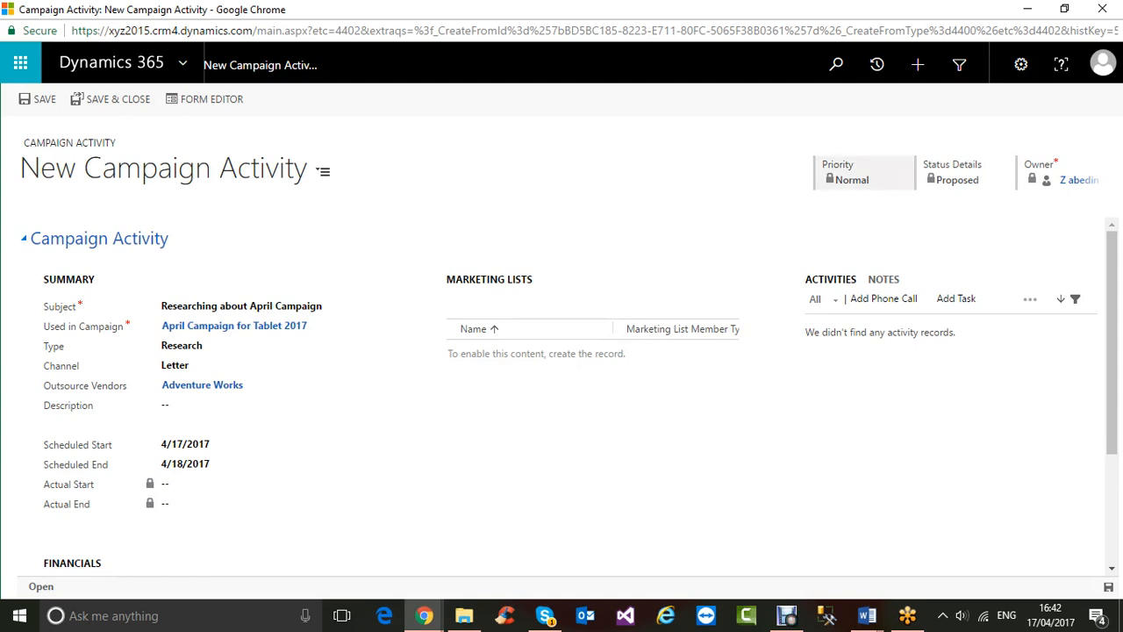
{"action": "scroll", "coordinate": [561, 395], "scroll_direction": "down", "scroll_amount": 2}
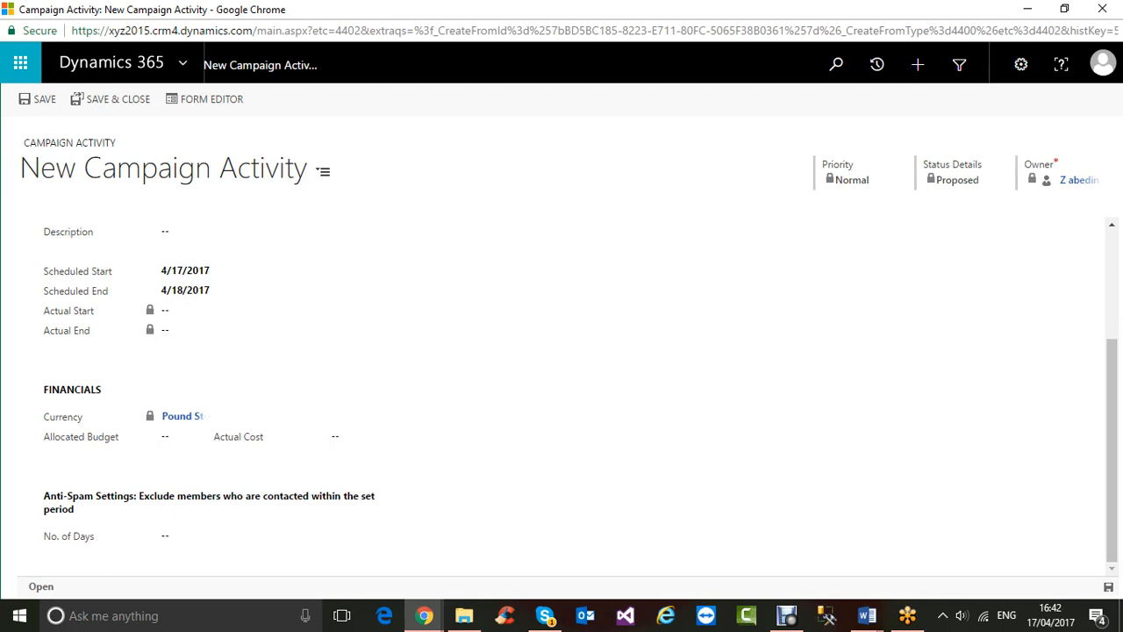
{"action": "scroll", "coordinate": [574, 400], "scroll_direction": "up", "scroll_amount": 2}
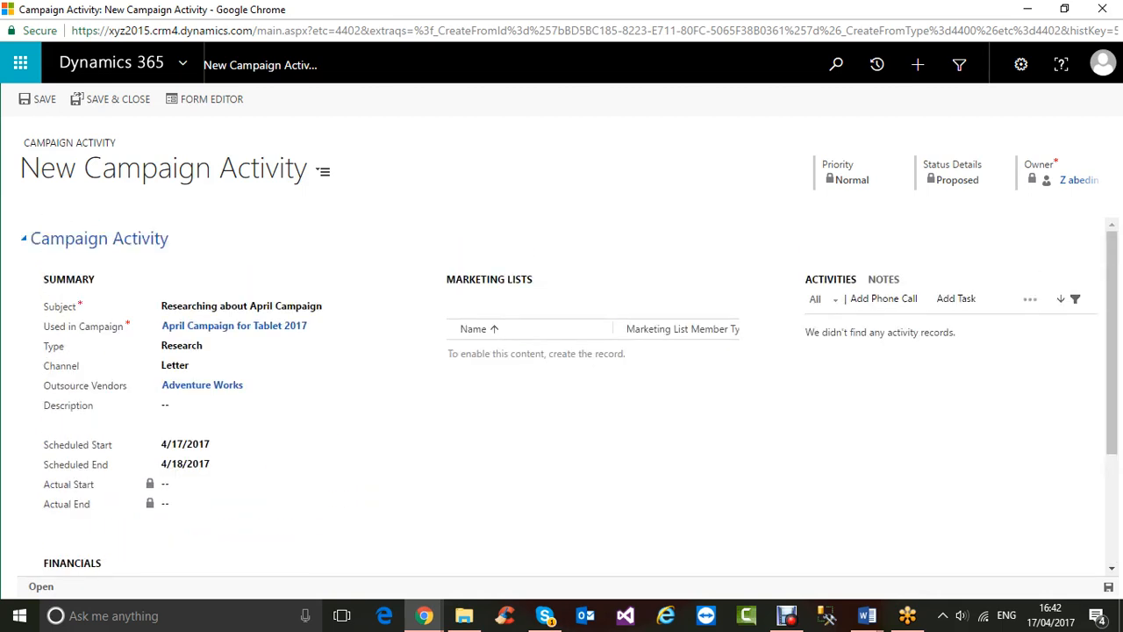
{"action": "left_click", "coordinate": [38, 99]}
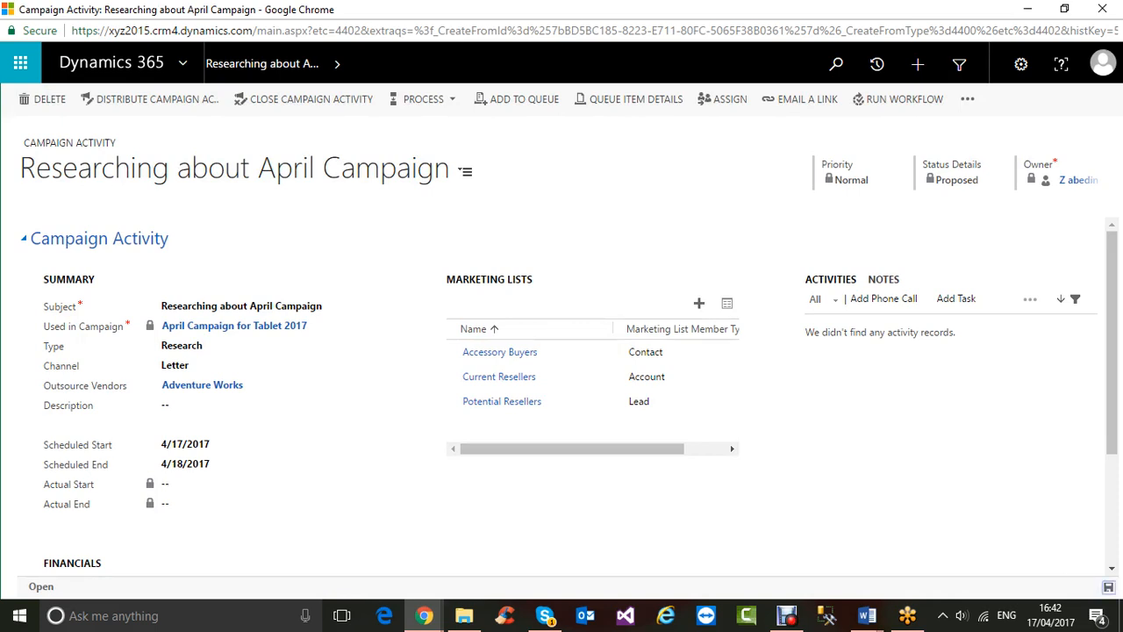
{"action": "left_click", "coordinate": [1102, 8]}
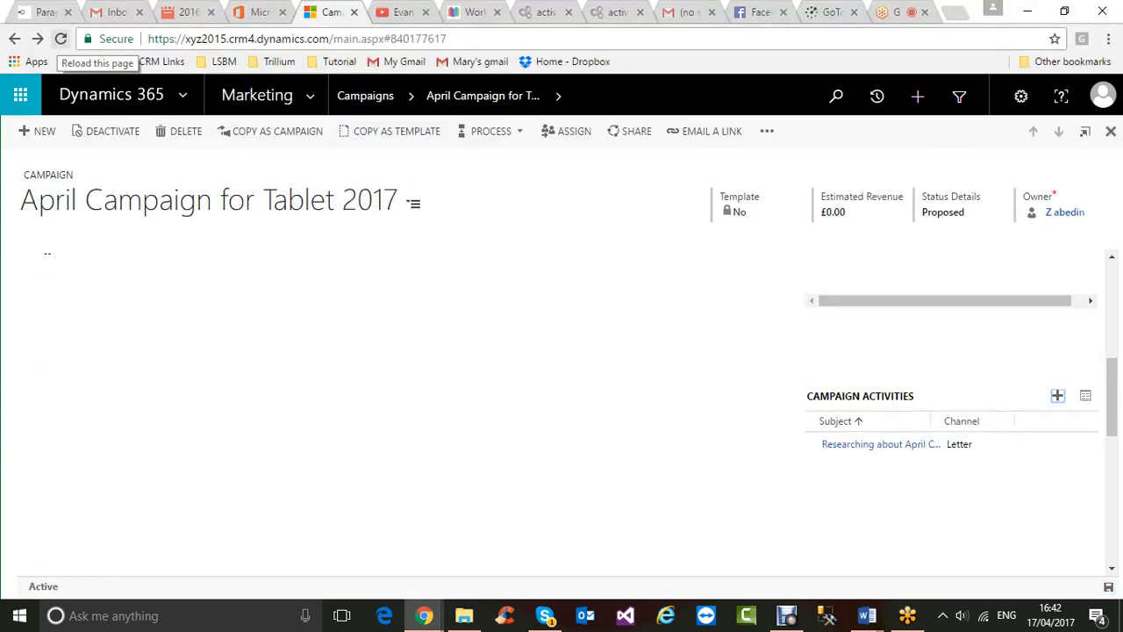
- Reload the campaign record and scroll to find the new Researching about April Campaign activity
{"action": "left_click", "coordinate": [60, 39]}
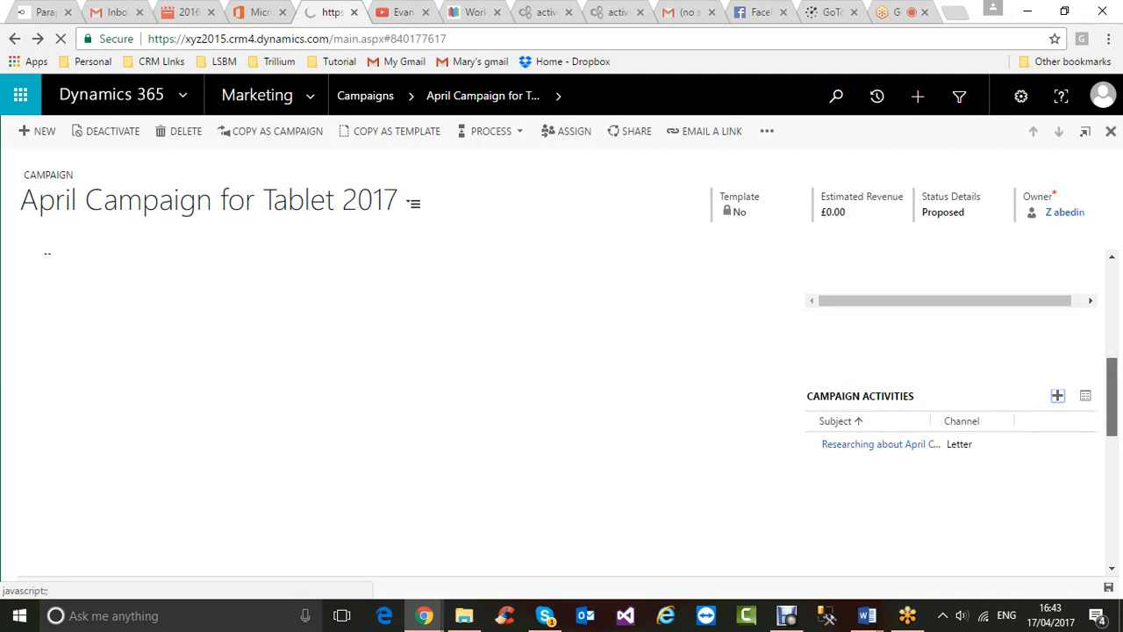
{"action": "left_click_drag", "start_coordinate": [1112, 396], "coordinate": [1111, 318]}
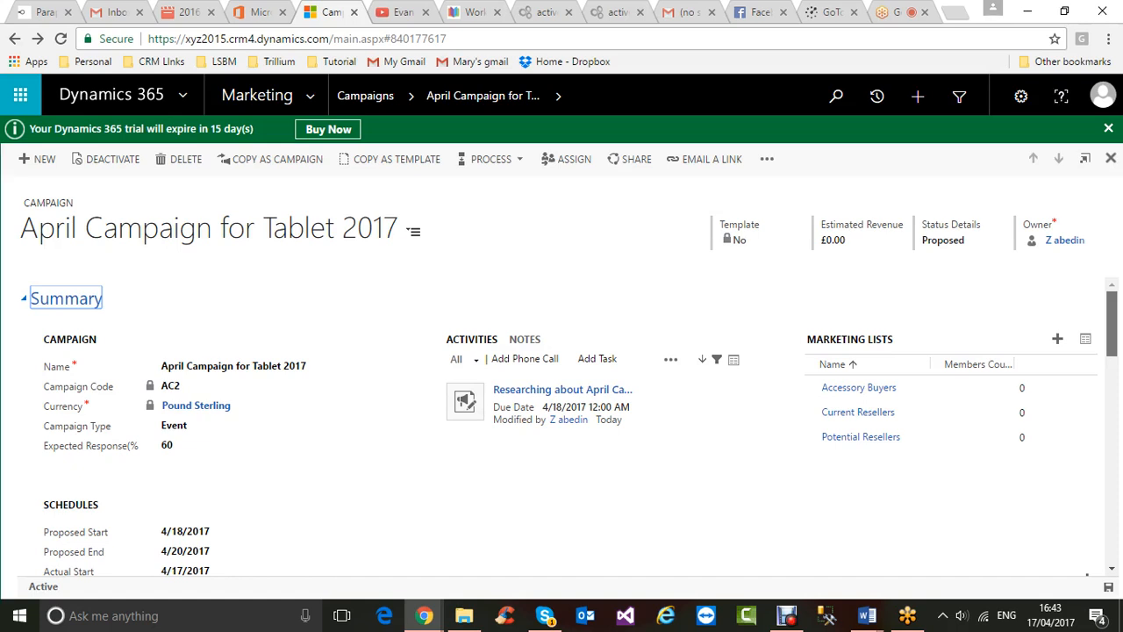
{"action": "scroll", "coordinate": [562, 430], "scroll_direction": "down", "scroll_amount": 5}
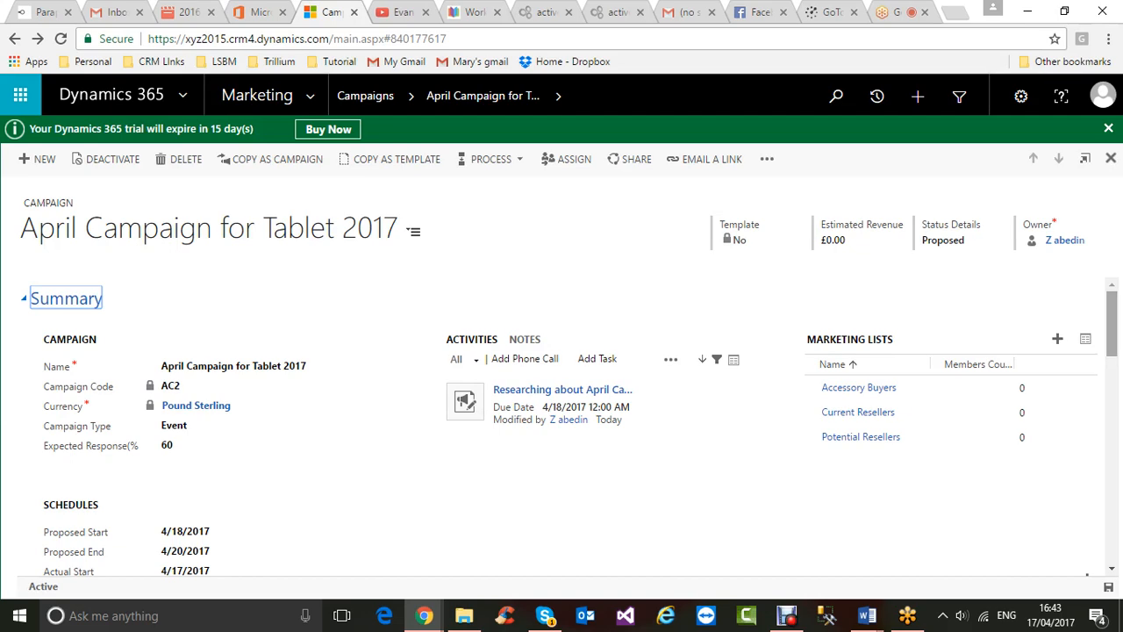
{"action": "left_click_drag", "start_coordinate": [1112, 398], "coordinate": [1111, 323]}
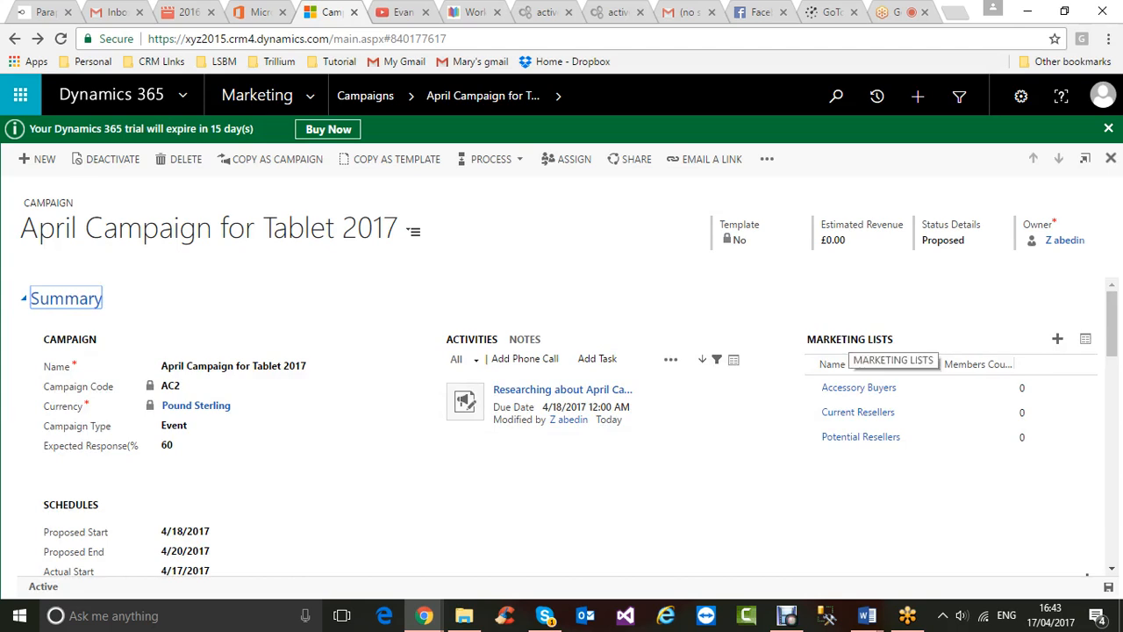
- Add a marketing list to the campaign only, then reopen the marketing list lookup
{"action": "double_click", "coordinate": [848, 339]}
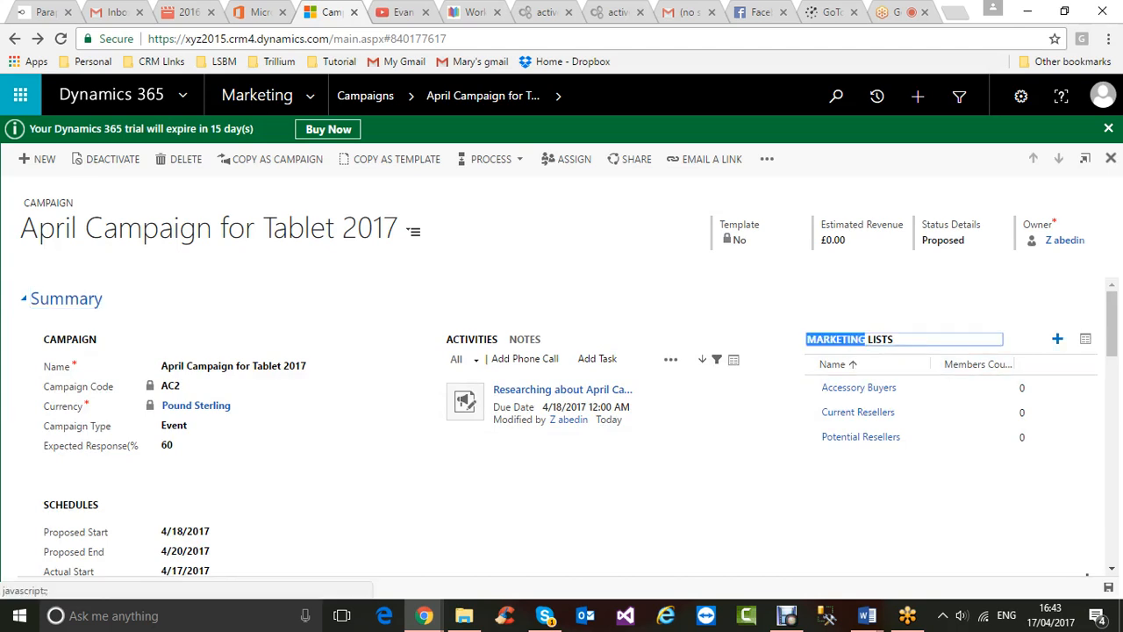
{"action": "left_click", "coordinate": [1057, 338]}
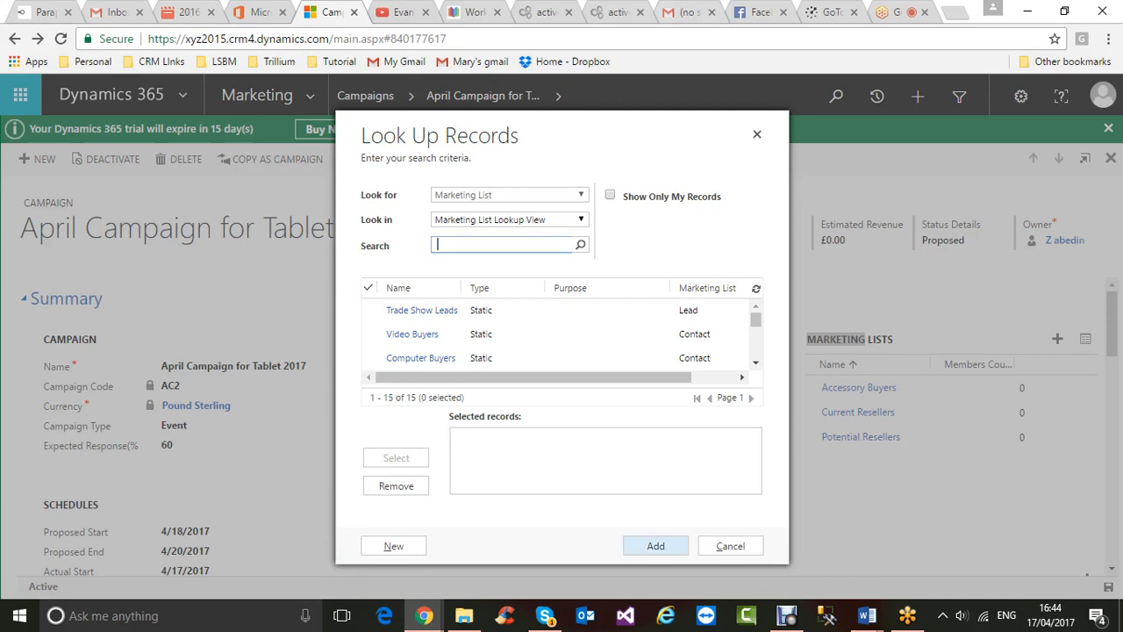
{"action": "left_click", "coordinate": [656, 546]}
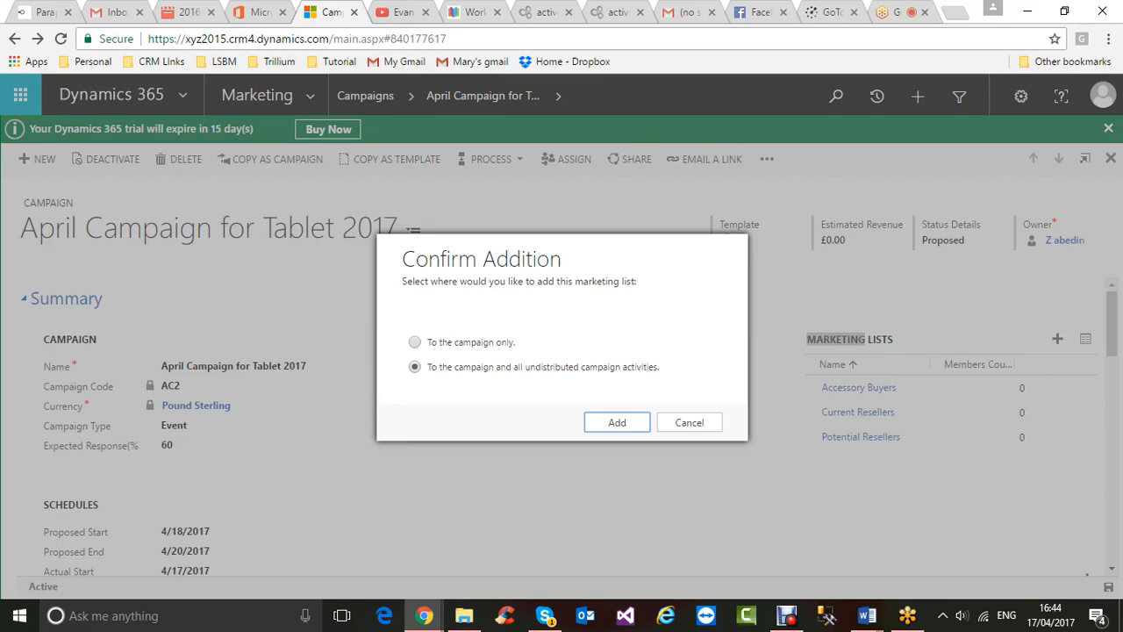
{"action": "left_click", "coordinate": [415, 342]}
{"action": "left_click", "coordinate": [617, 422]}
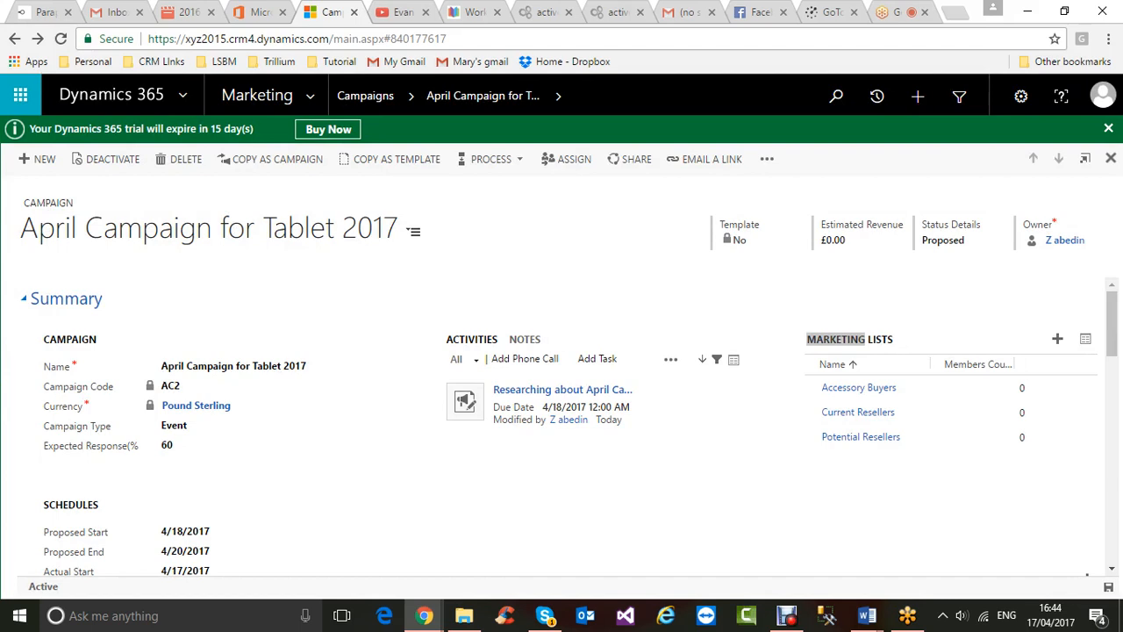
{"action": "left_click", "coordinate": [1058, 338]}
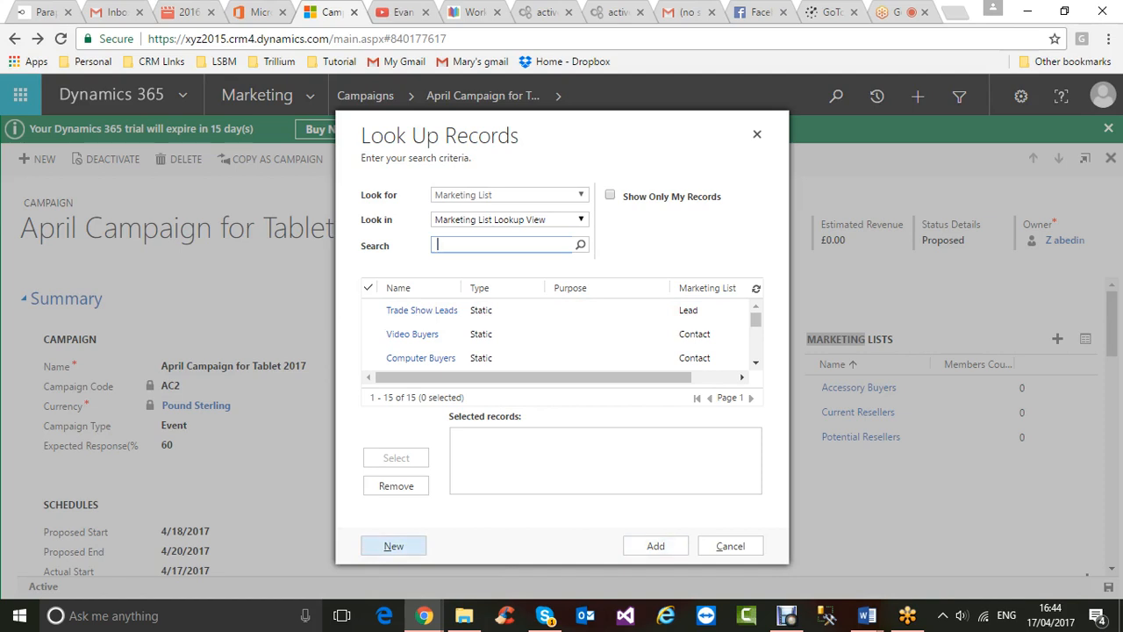
- Create a new marketing list named 'April Campaign Marketing list' with List Type Dynamic
{"action": "left_click", "coordinate": [393, 546]}
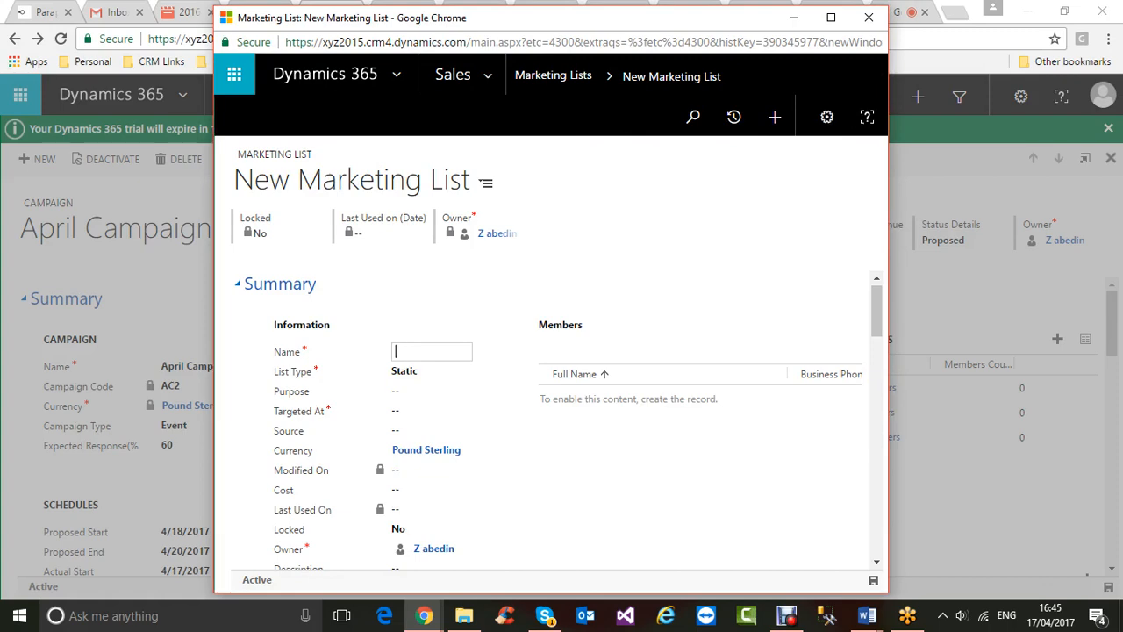
{"action": "left_click", "coordinate": [830, 17]}
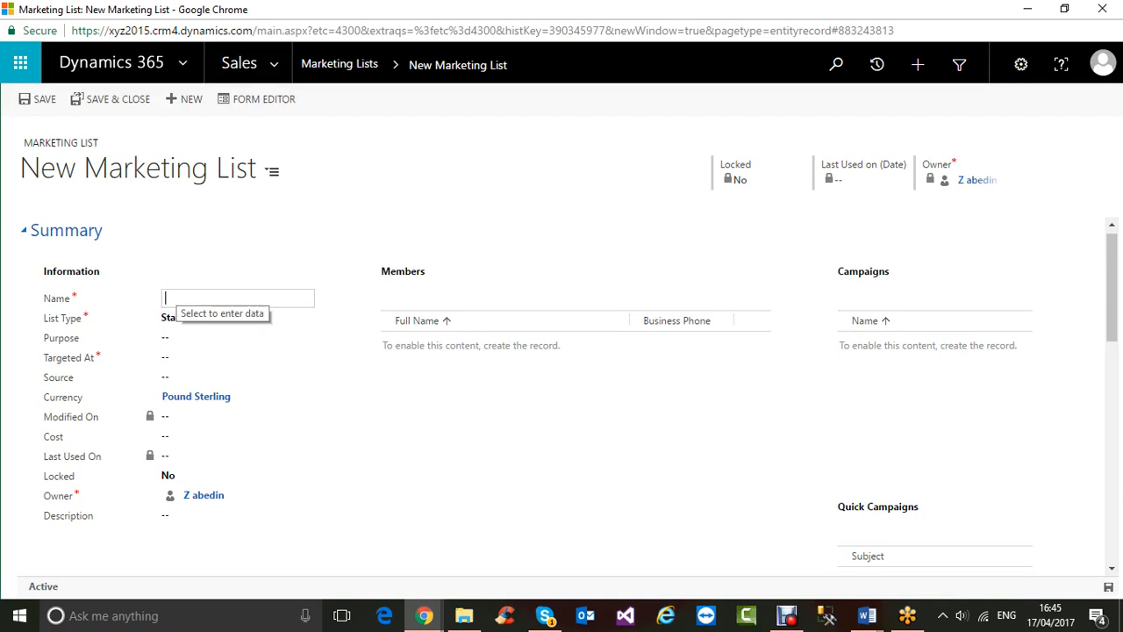
{"action": "type", "text": "A"}
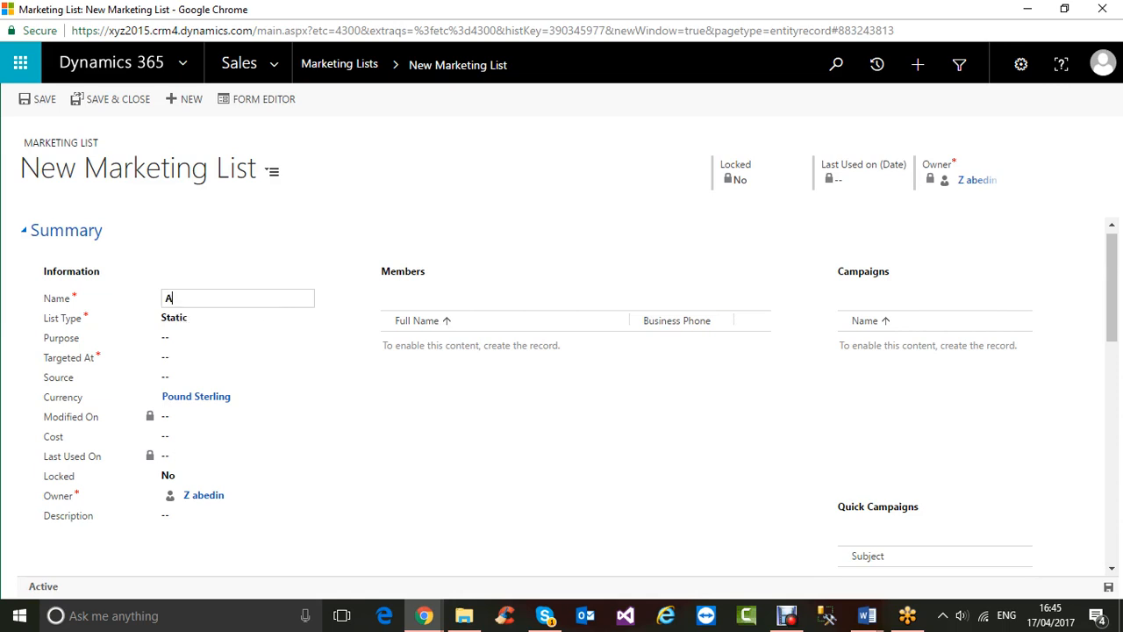
{"action": "type", "text": "pril Campaign Marketing list"}
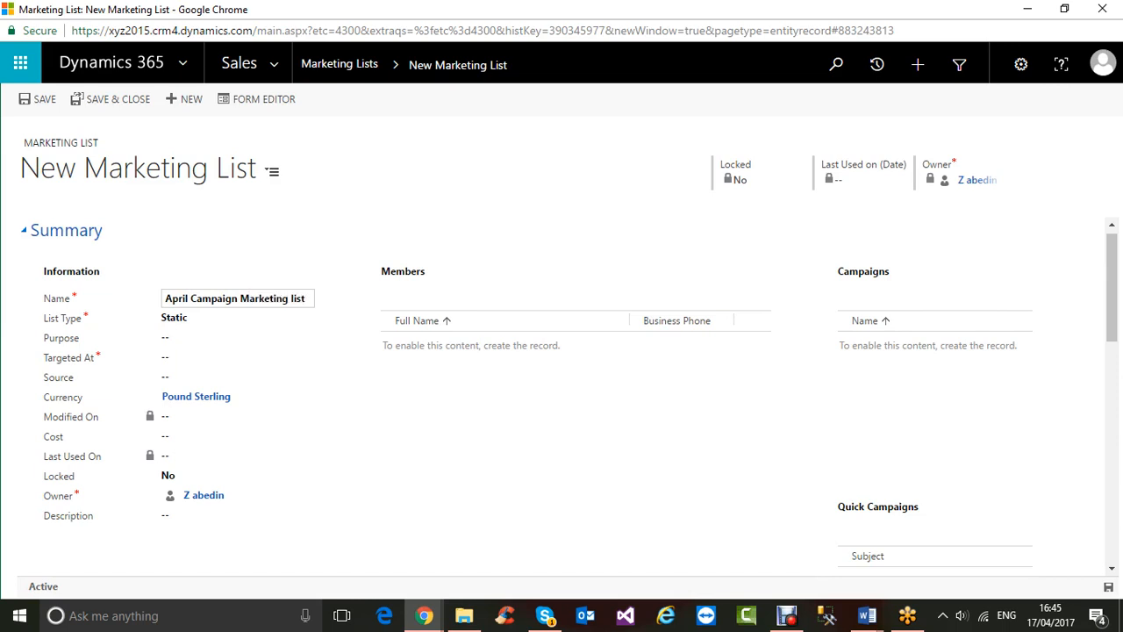
{"action": "key", "text": "Tab"}
{"action": "key", "text": "Tab"}
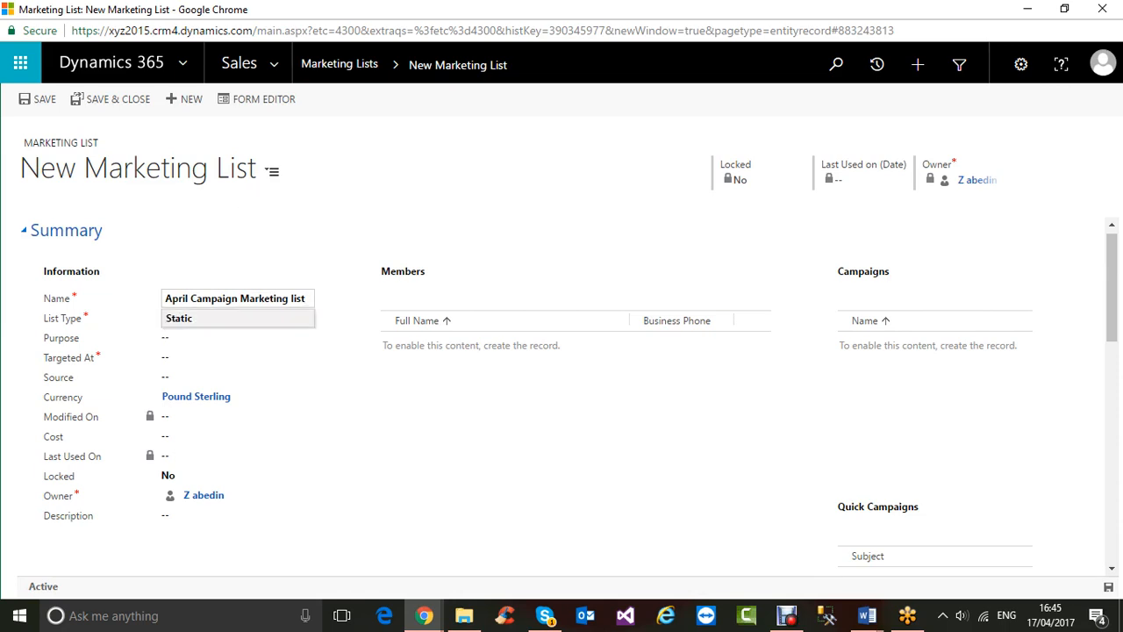
{"action": "key", "text": "Down"}
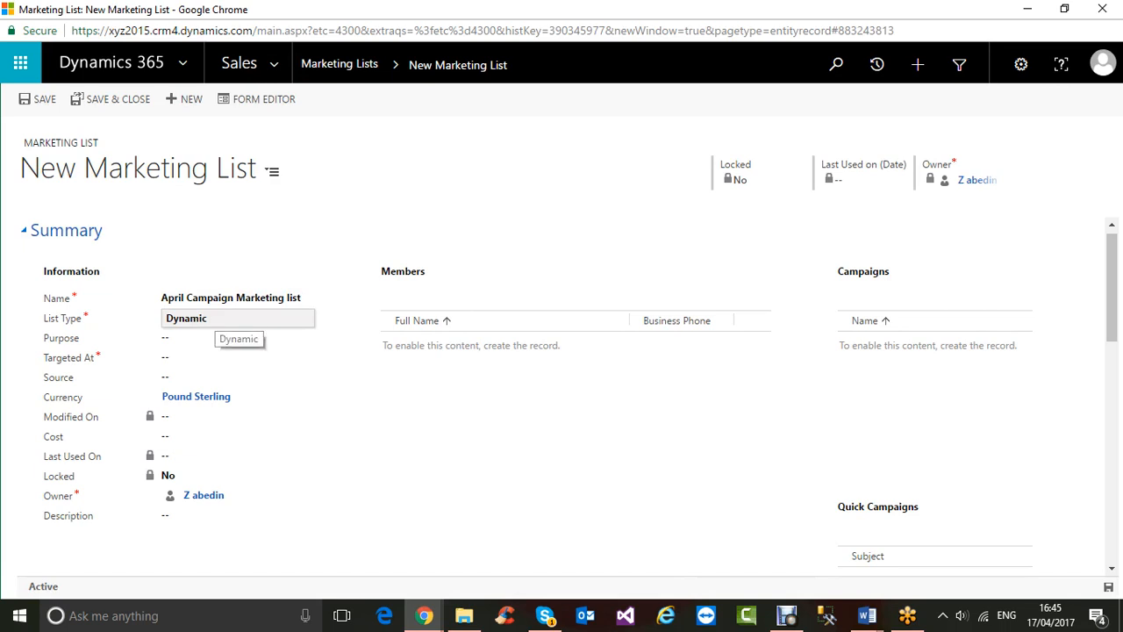
{"action": "key", "text": "Up"}
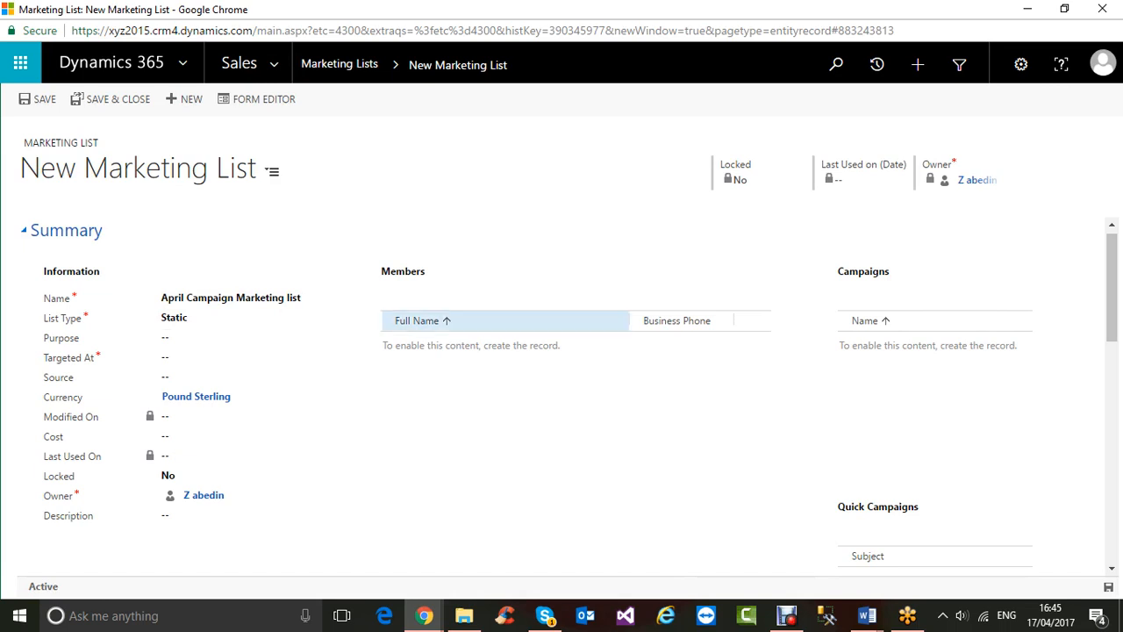
{"action": "left_click", "coordinate": [201, 317]}
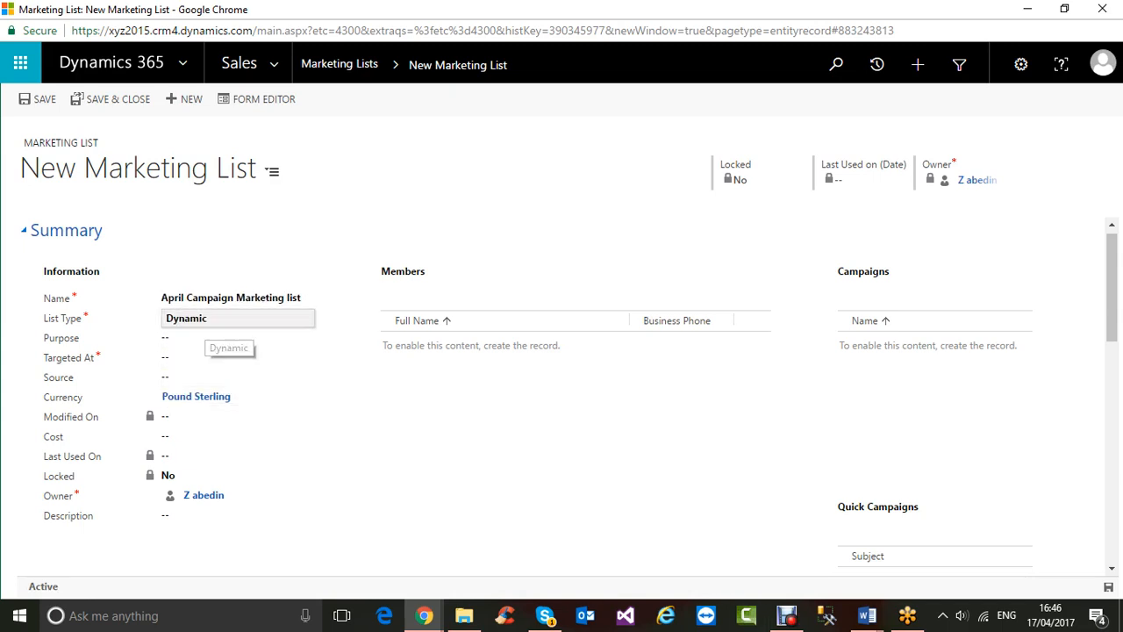
- Enter Purpose 'For April Camp 2017', Targeted At Contact, and Source 'London'
{"action": "left_click", "coordinate": [195, 338]}
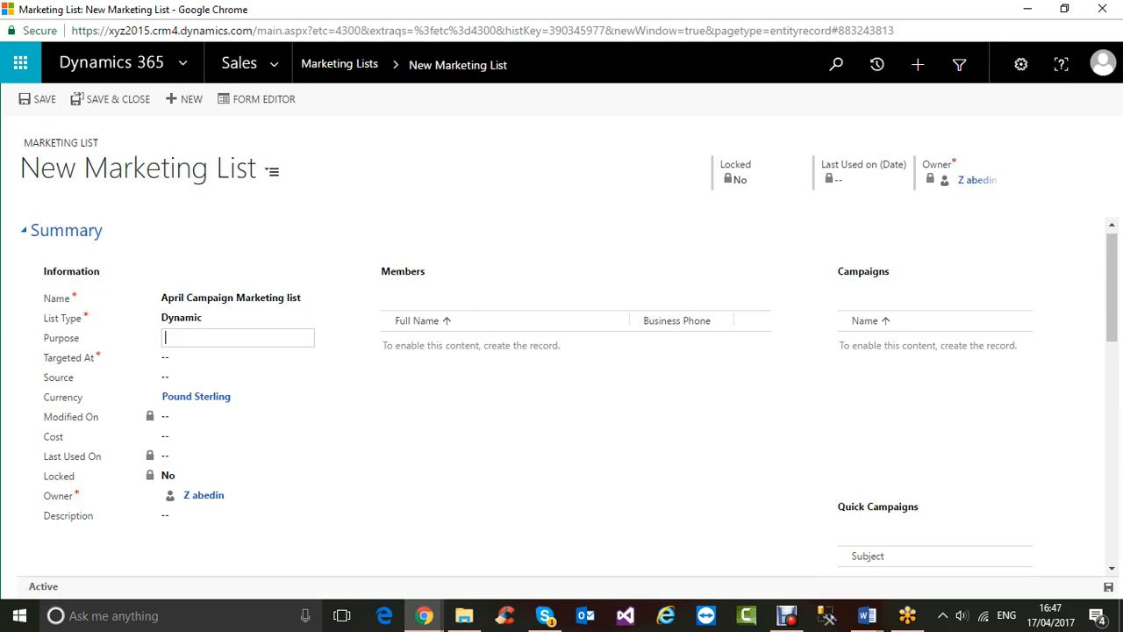
{"action": "type", "text": "For April Camp 2017"}
{"action": "left_click", "coordinate": [237, 357]}
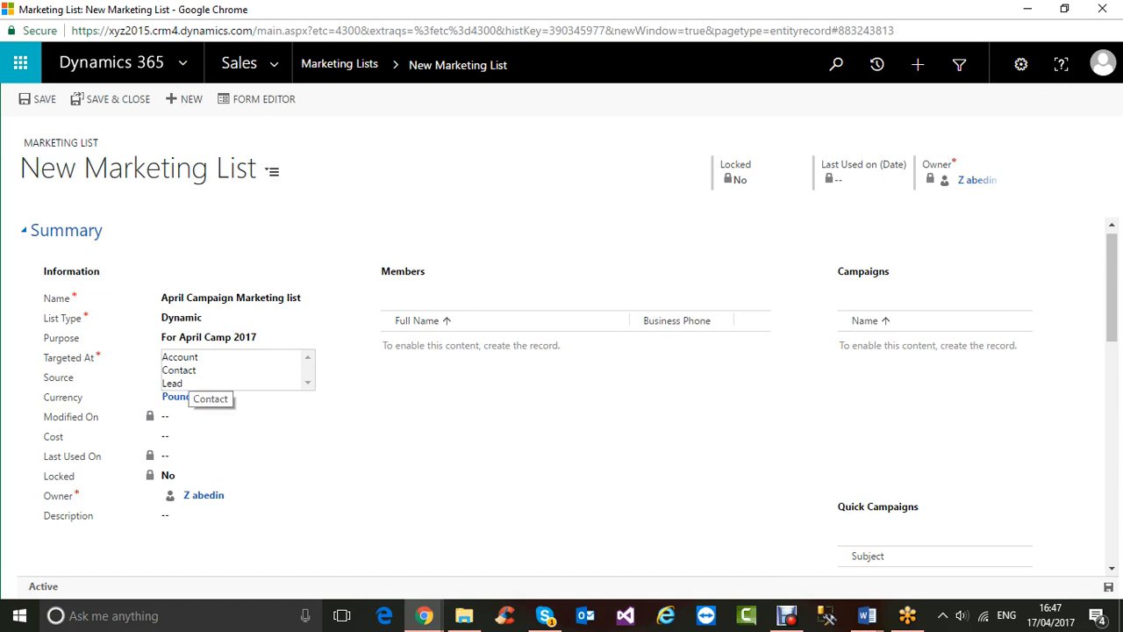
{"action": "left_click", "coordinate": [180, 369]}
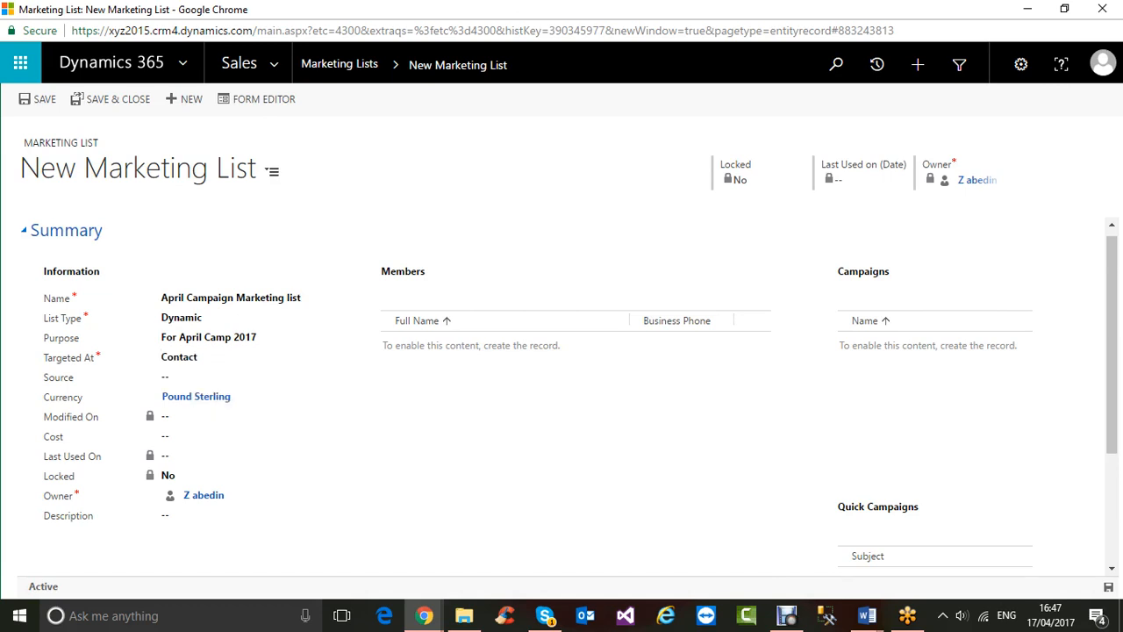
{"action": "left_click", "coordinate": [220, 378]}
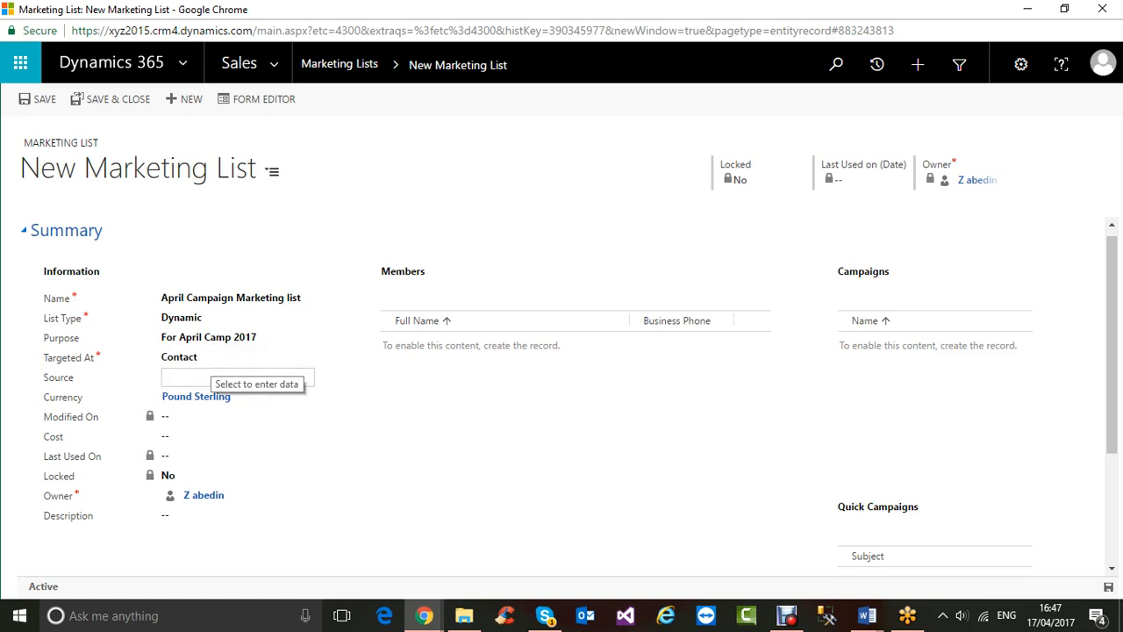
{"action": "type", "text": "London"}
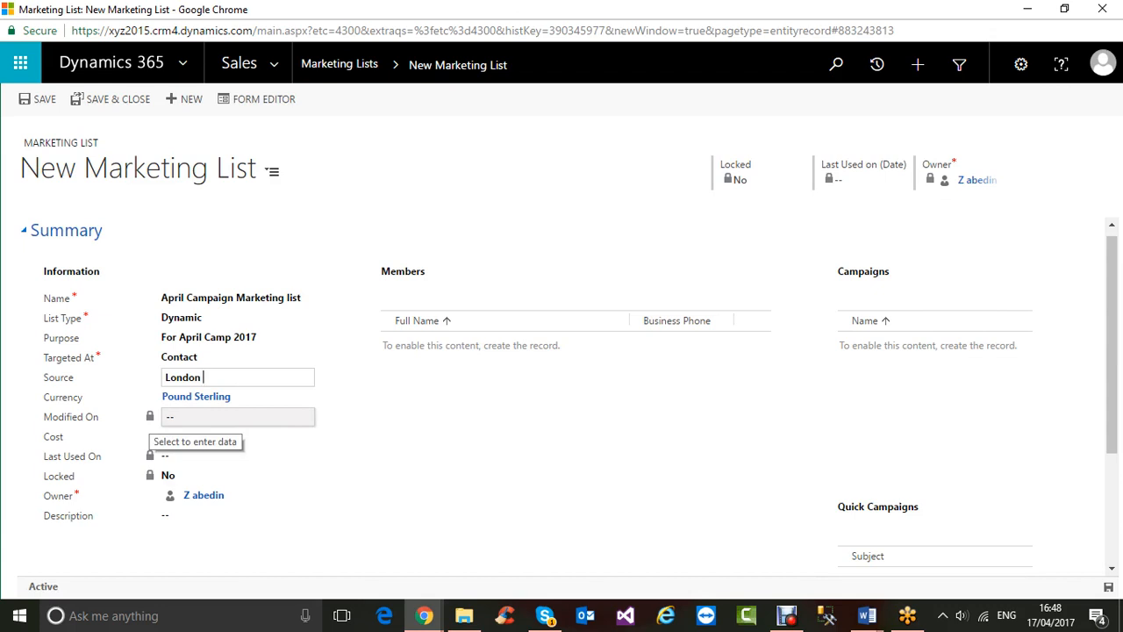
- Correct the mistyped cost and enter 20000 so Cost shows £20,000.00
{"action": "left_click", "coordinate": [237, 436]}
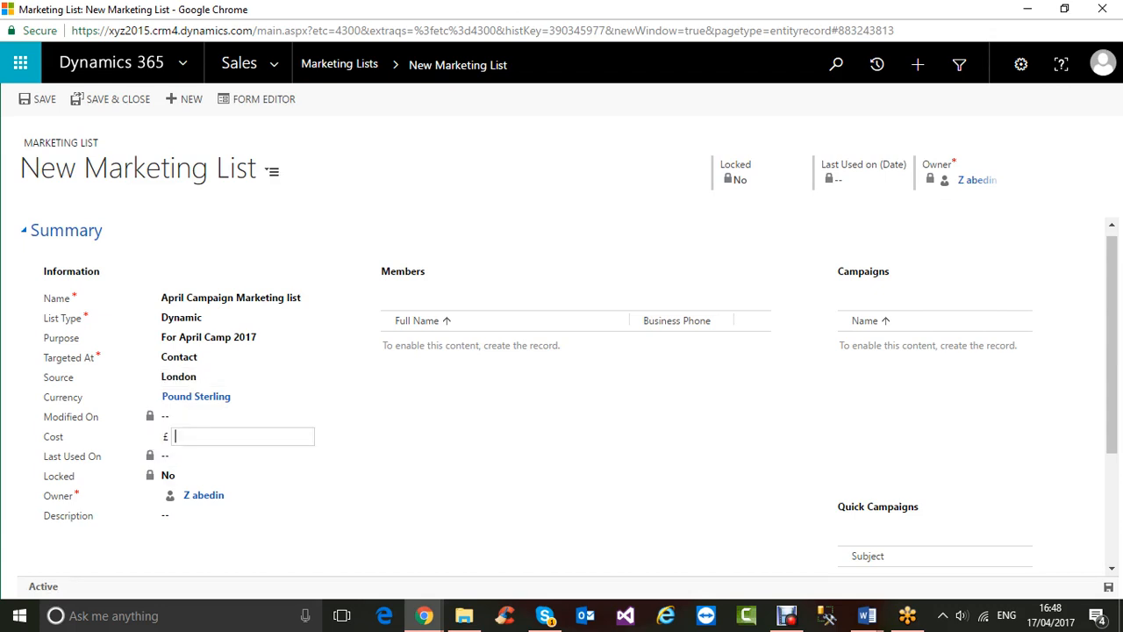
{"action": "type", "text": "120"}
{"action": "key", "text": "BackSpace"}
{"action": "key", "text": "BackSpace"}
{"action": "key", "text": "BackSpace"}
{"action": "type", "text": "20000"}
{"action": "key", "text": "Tab"}
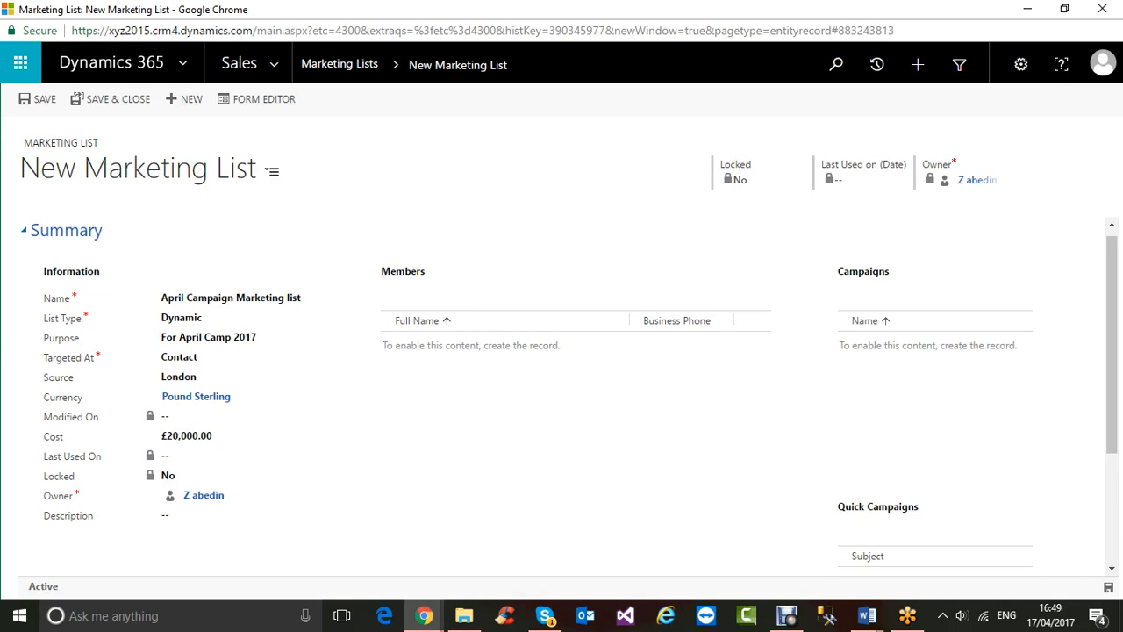
{"action": "key", "text": "Tab"}
{"action": "key", "text": "Tab"}
{"action": "scroll", "coordinate": [574, 395], "scroll_direction": "down", "scroll_amount": 3}
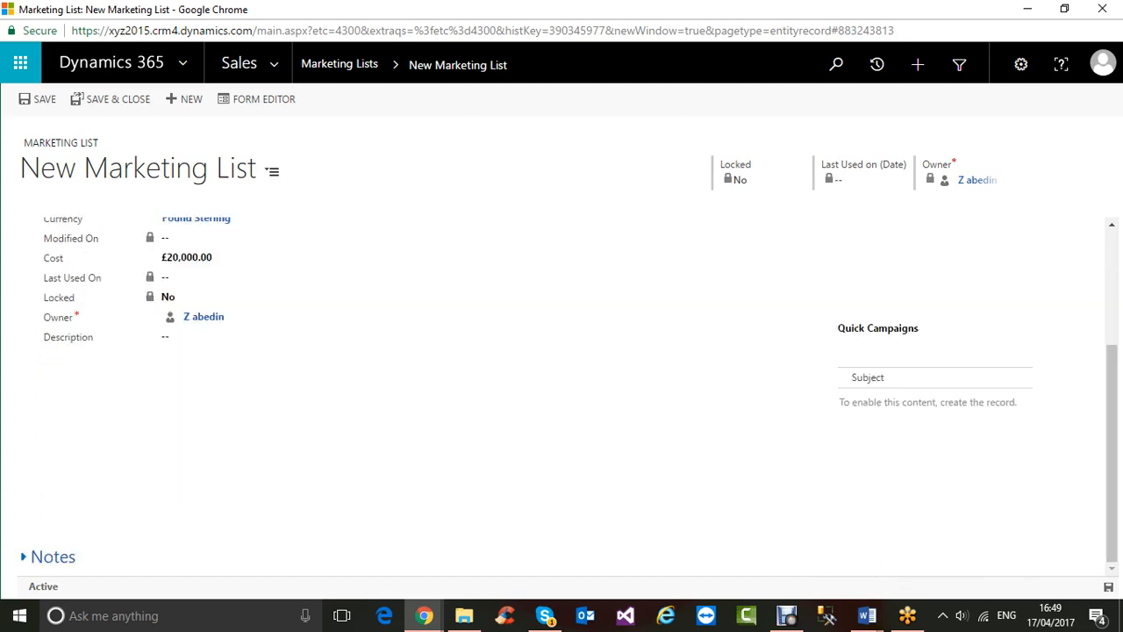
{"action": "scroll", "coordinate": [561, 395], "scroll_direction": "up", "scroll_amount": 3}
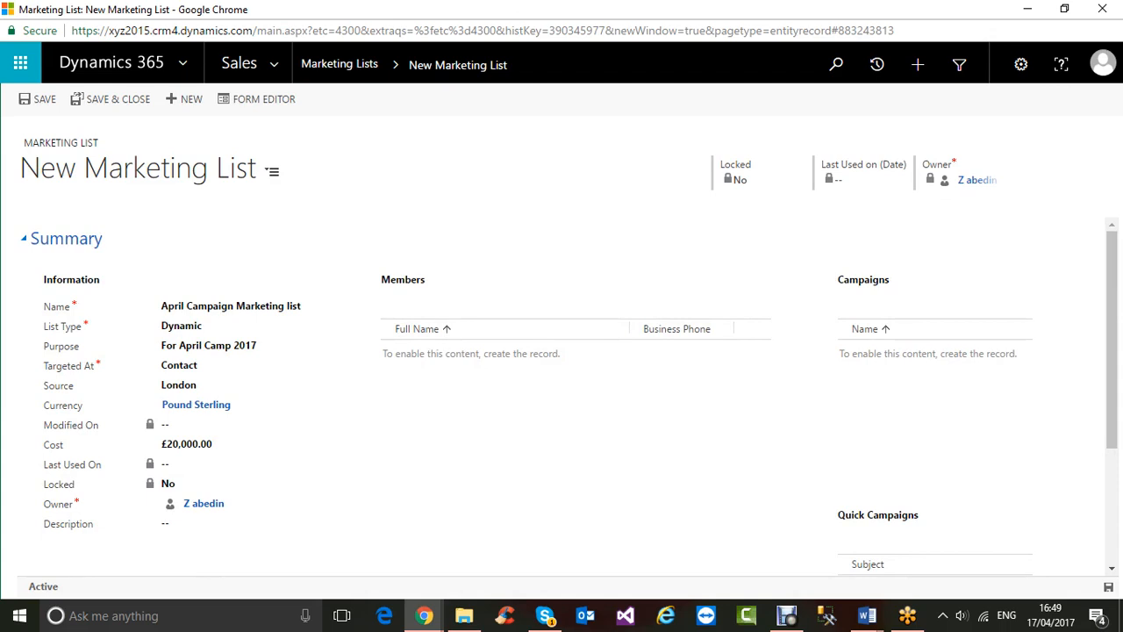
- Save the marketing list with Ctrl+S and open the Members query builder
{"action": "key", "text": "ctrl+s"}
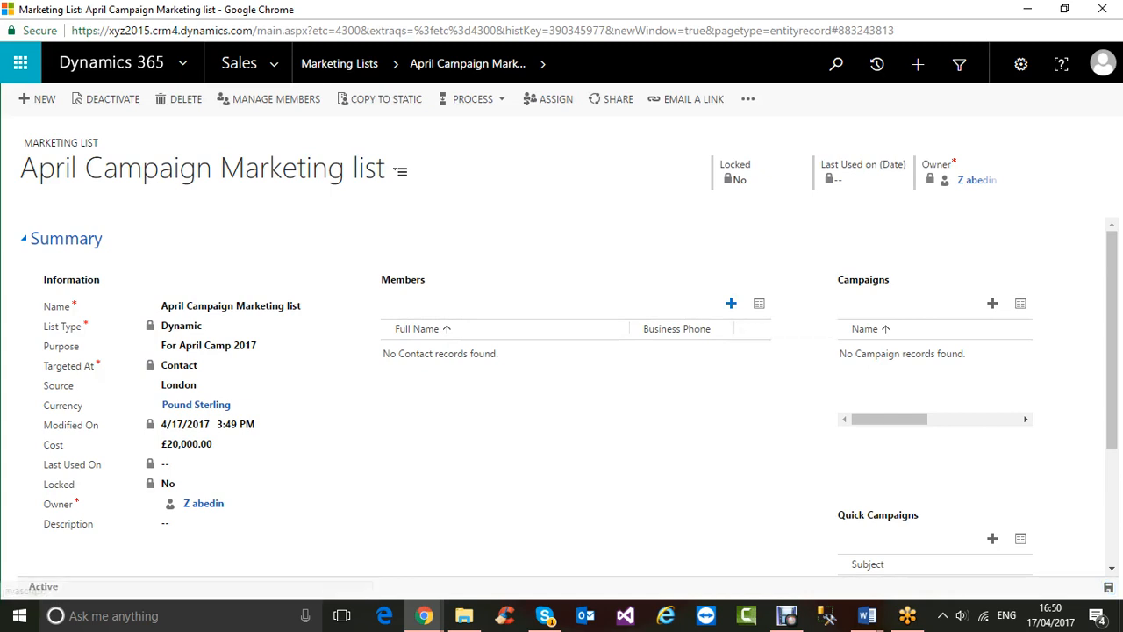
{"action": "left_click", "coordinate": [731, 303]}
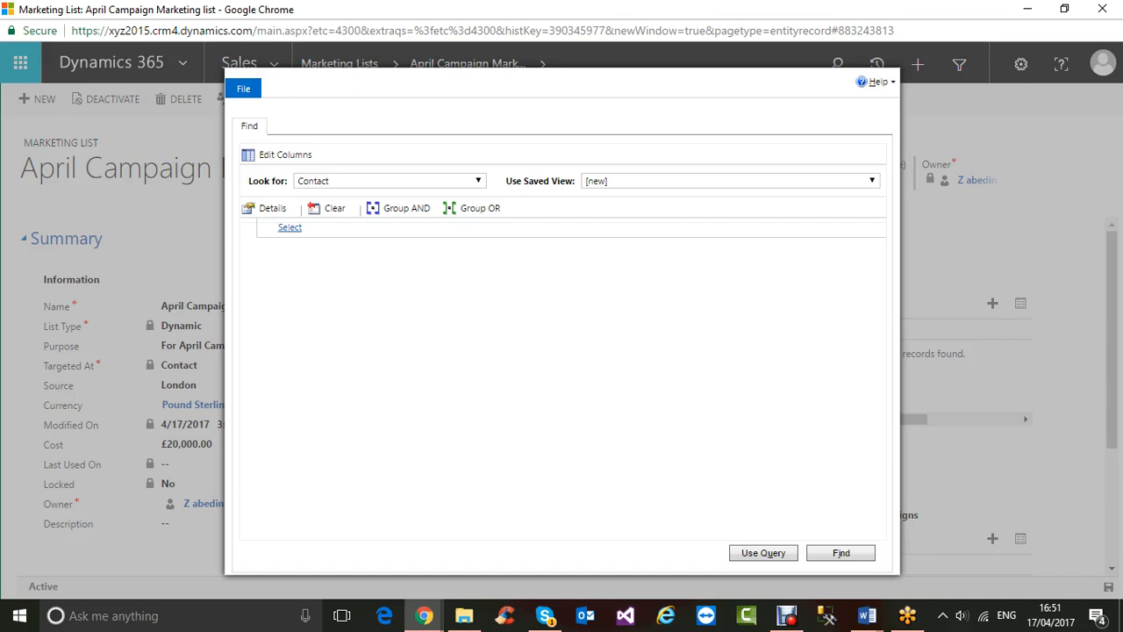
- Open the Contact field dropdown in the member query and browse its available filter fields
{"action": "mouse_move", "coordinate": [290, 227]}
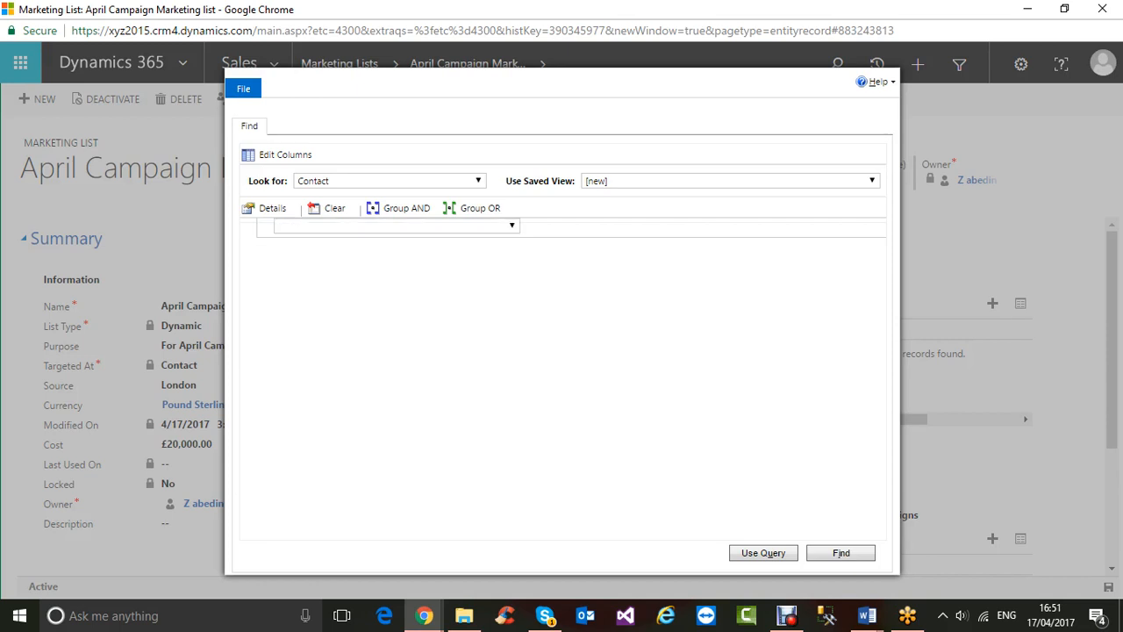
{"action": "left_click", "coordinate": [511, 226]}
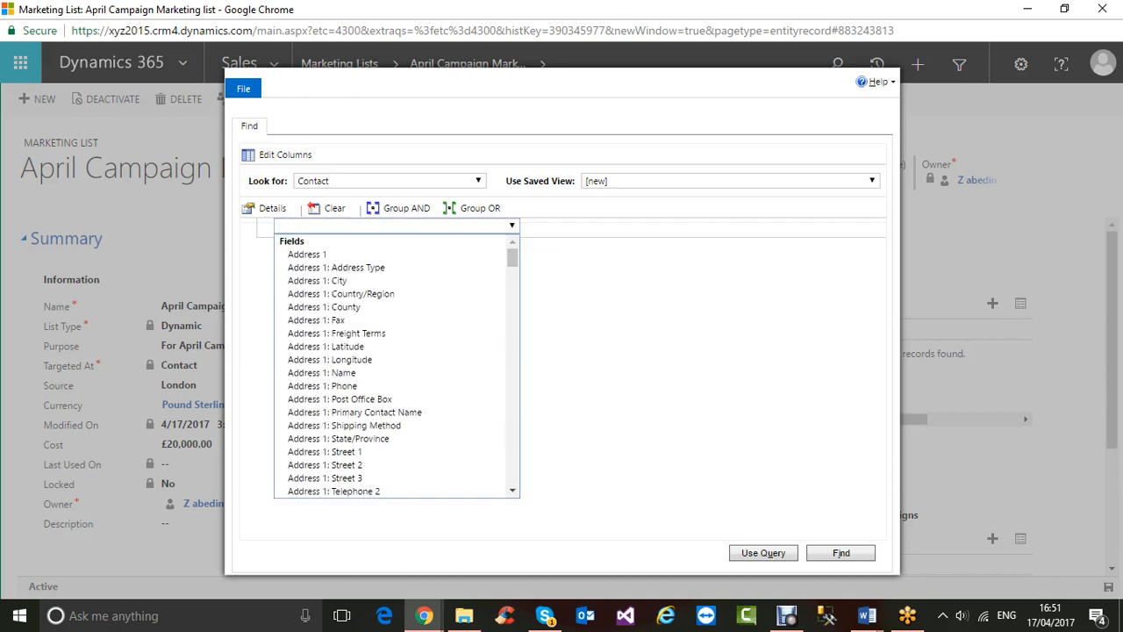
{"action": "key", "text": "Down"}
{"action": "key", "text": "Down"}
{"action": "key", "text": "Down"}
{"action": "key", "text": "Down"}
{"action": "key", "text": "Down"}
{"action": "key", "text": "Down"}
{"action": "key", "text": "Down"}
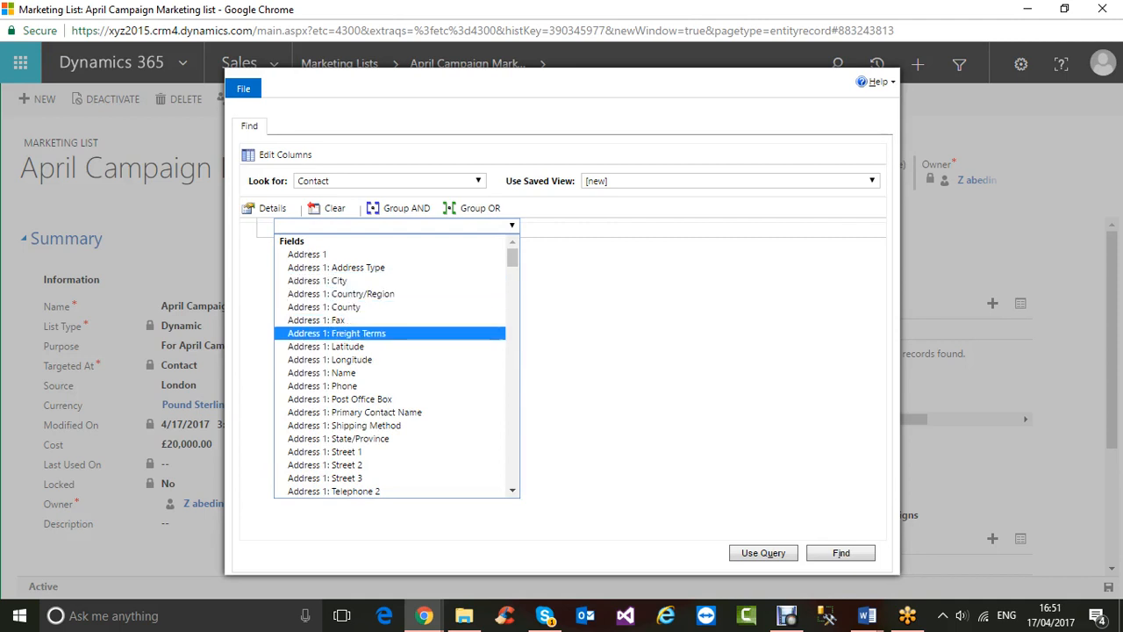
{"action": "key", "text": "Up"}
{"action": "key", "text": "Up"}
{"action": "key", "text": "Up"}
{"action": "scroll", "coordinate": [391, 364], "scroll_direction": "down", "scroll_amount": 2}
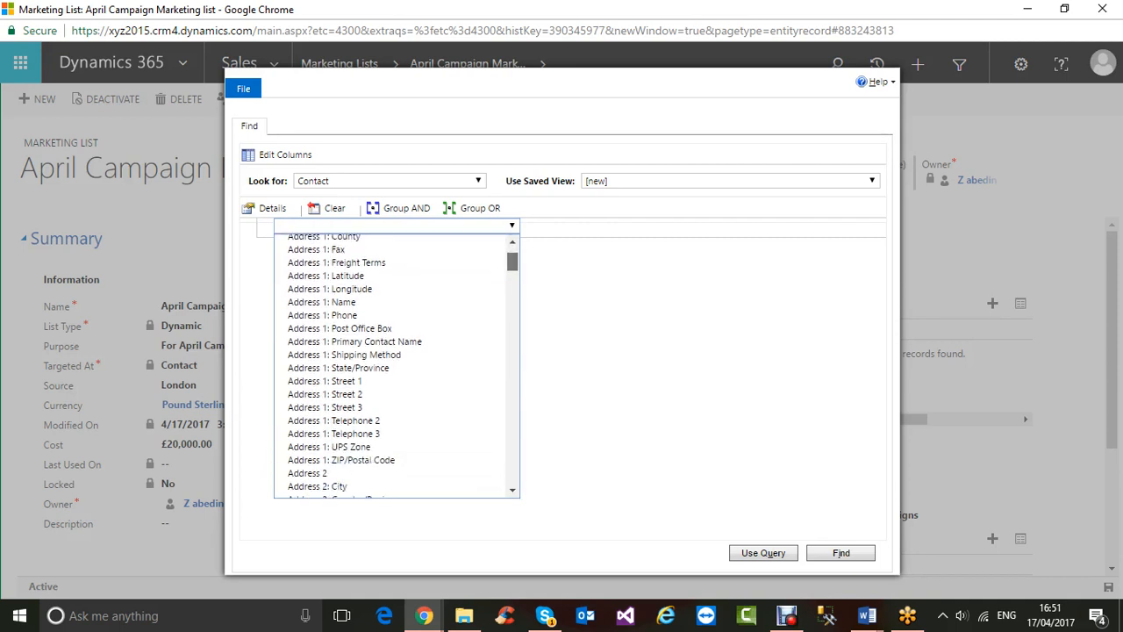
{"action": "scroll", "coordinate": [391, 364], "scroll_direction": "down", "scroll_amount": 2}
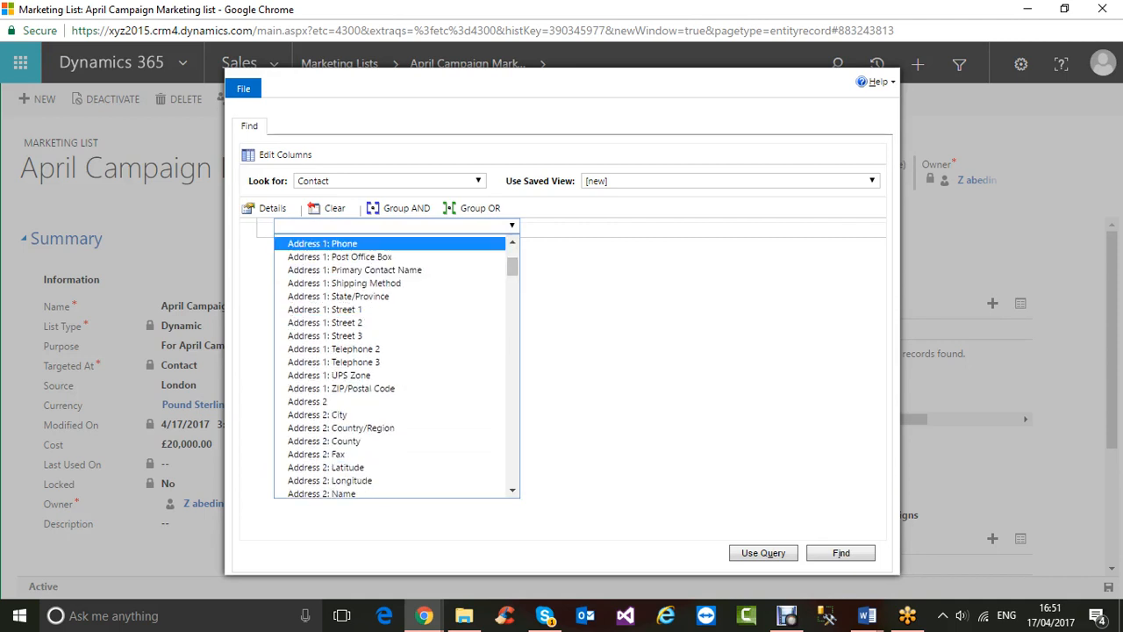
{"action": "scroll", "coordinate": [391, 269], "scroll_direction": "up", "scroll_amount": 3}
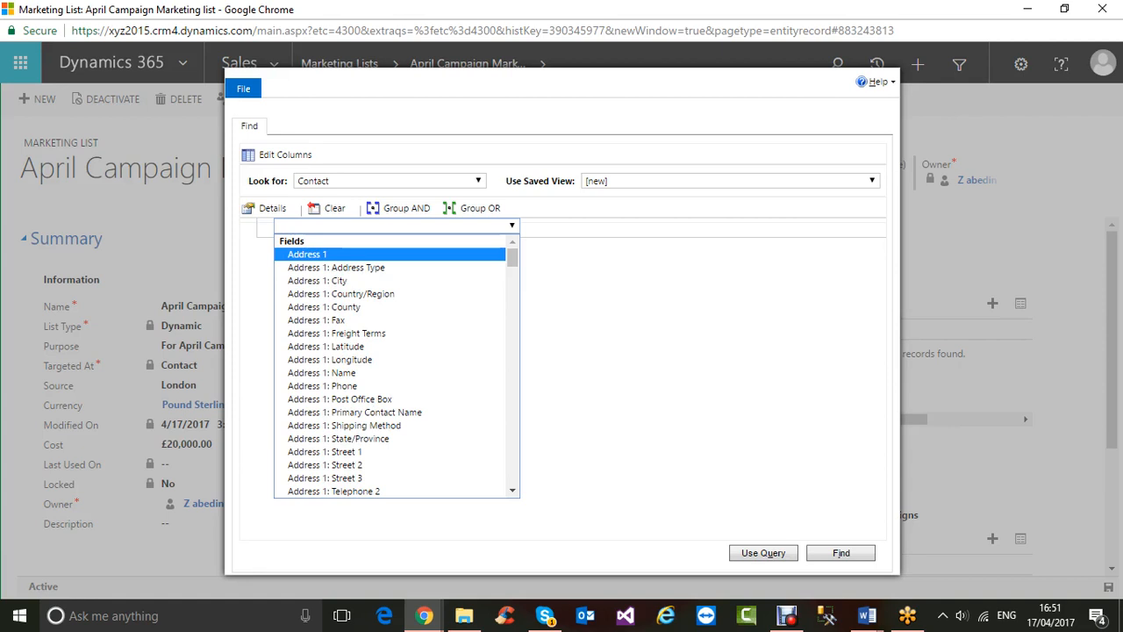
{"action": "key", "text": "Down"}
{"action": "key", "text": "Down"}
{"action": "key", "text": "Down"}
{"action": "key", "text": "Down"}
{"action": "key", "text": "Down"}
{"action": "key", "text": "Down"}
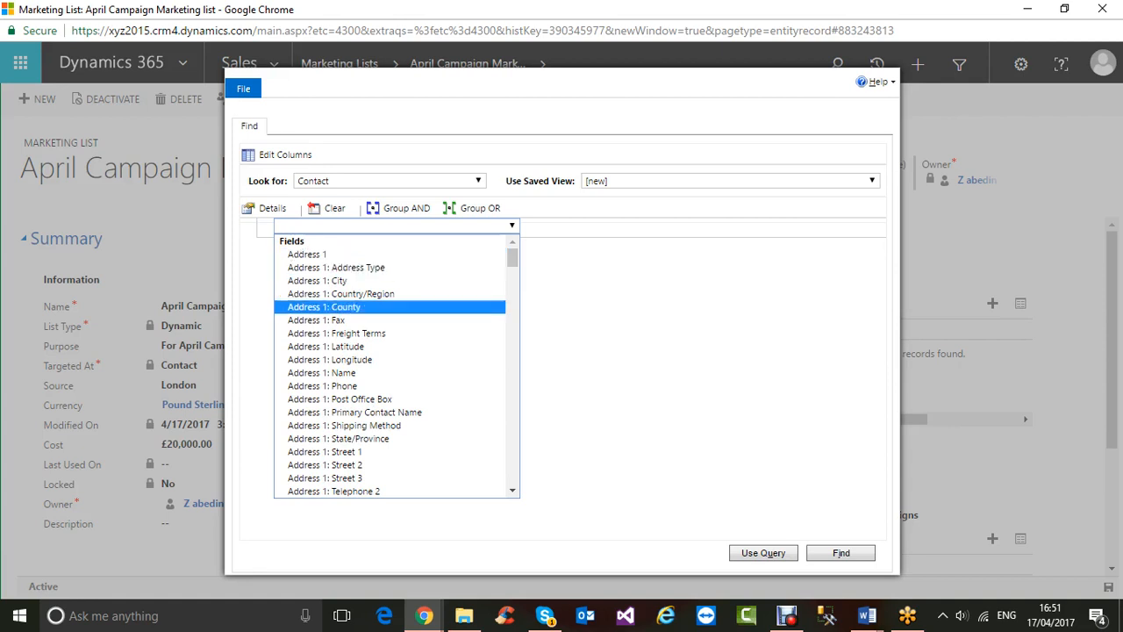
{"action": "key", "text": "Up"}
{"action": "key", "text": "Up"}
{"action": "key", "text": "Up"}
{"action": "key", "text": "Up"}
{"action": "key", "text": "Up"}
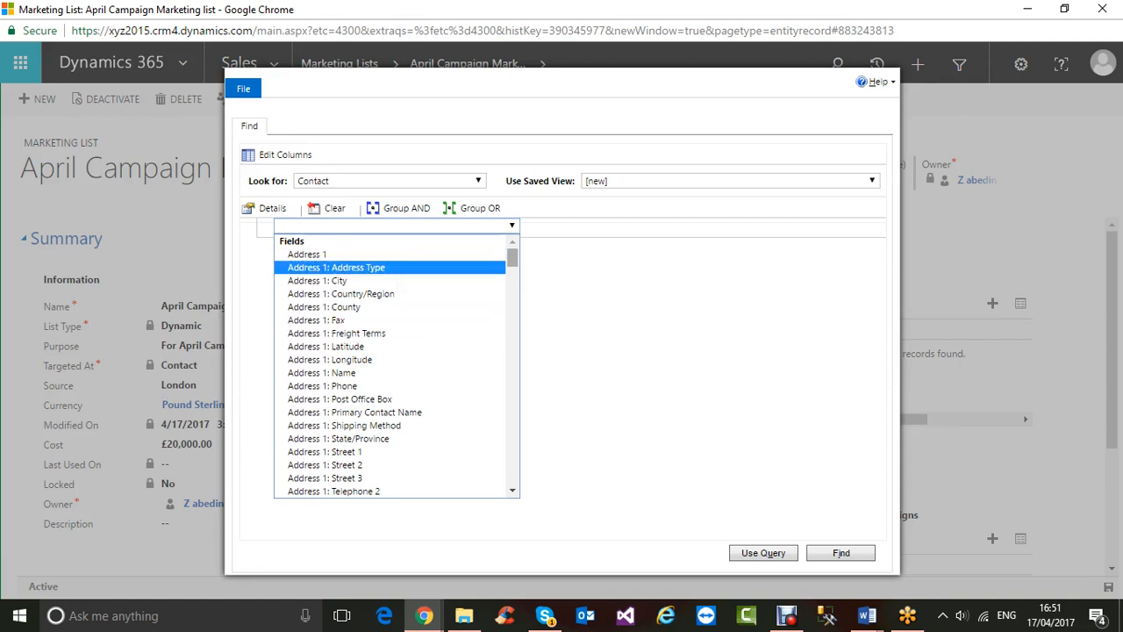
{"action": "scroll", "coordinate": [396, 365], "scroll_direction": "down", "scroll_amount": 5}
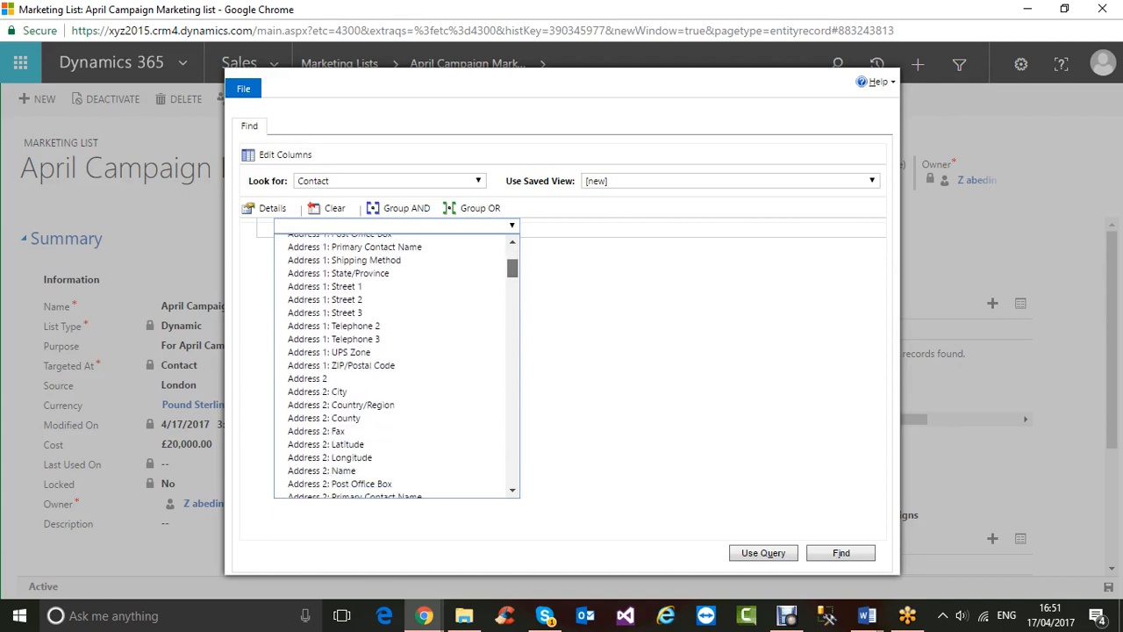
{"action": "scroll", "coordinate": [397, 366], "scroll_direction": "down", "scroll_amount": 3}
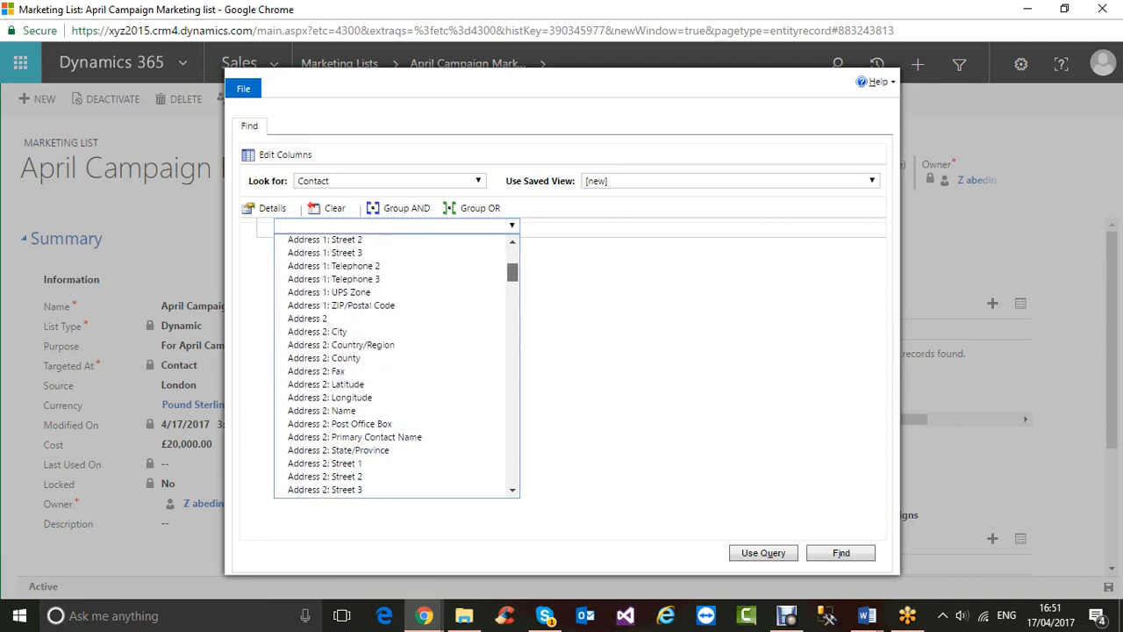
{"action": "scroll", "coordinate": [396, 366], "scroll_direction": "down", "scroll_amount": 3}
{"action": "scroll", "coordinate": [397, 366], "scroll_direction": "down", "scroll_amount": 6}
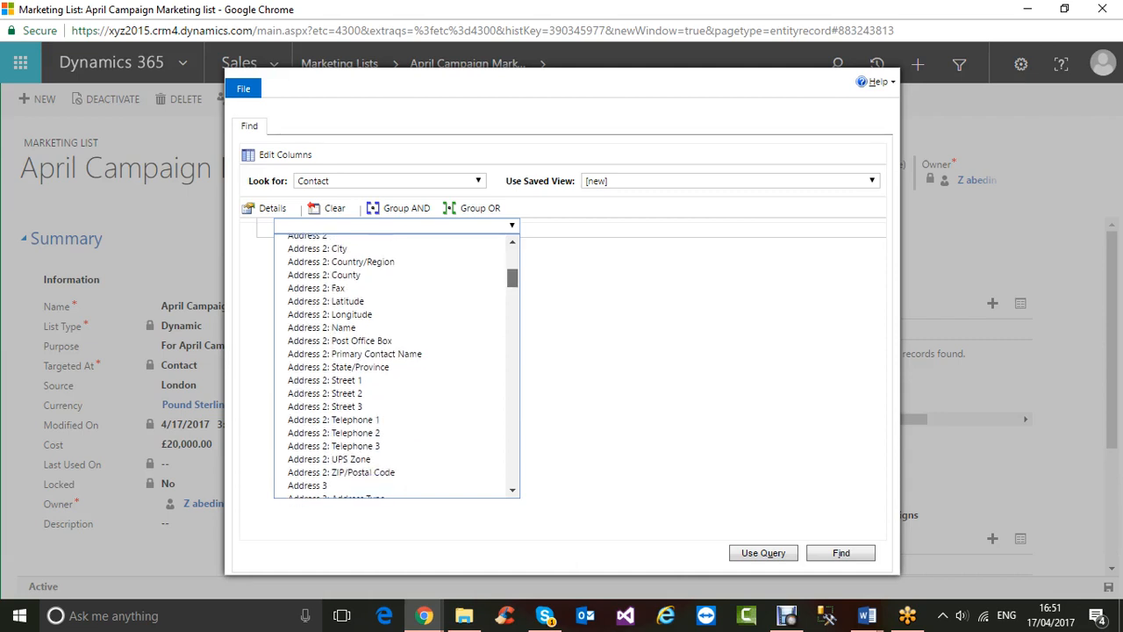
{"action": "scroll", "coordinate": [397, 366], "scroll_direction": "down", "scroll_amount": 2}
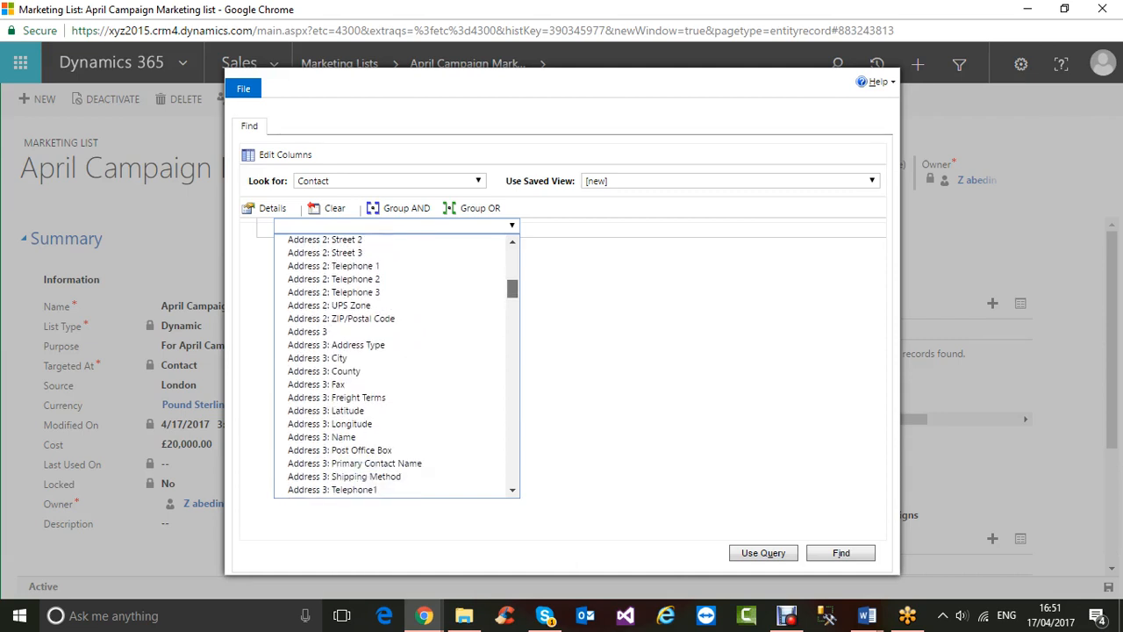
{"action": "scroll", "coordinate": [397, 366], "scroll_direction": "down", "scroll_amount": 8}
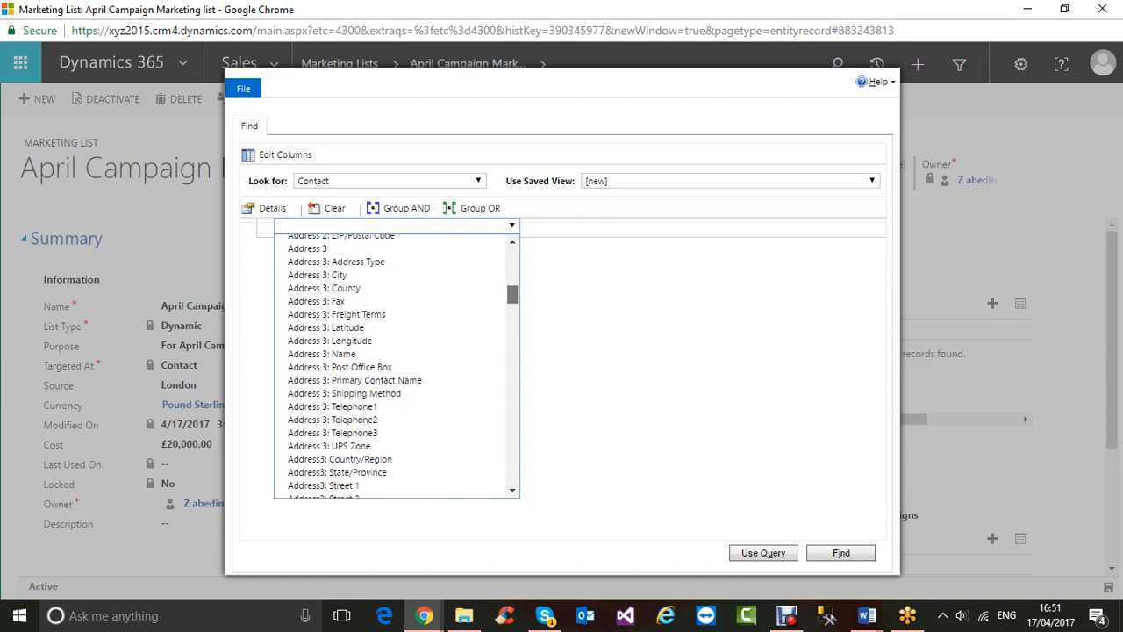
{"action": "scroll", "coordinate": [396, 366], "scroll_direction": "down", "scroll_amount": 8}
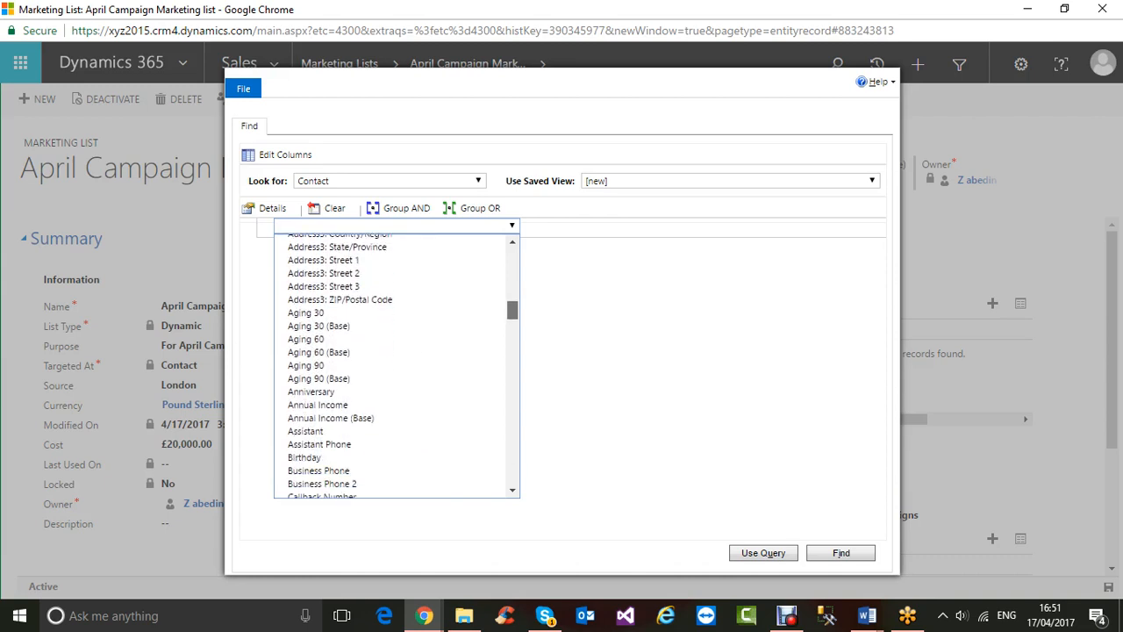
{"action": "scroll", "coordinate": [396, 366], "scroll_direction": "down", "scroll_amount": 7}
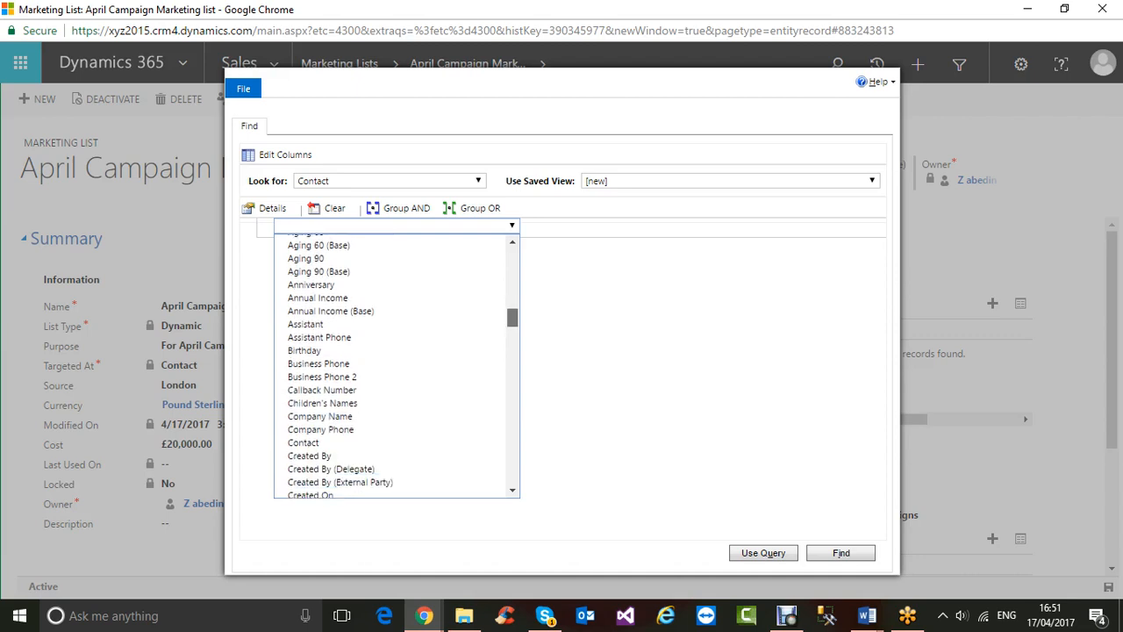
{"action": "scroll", "coordinate": [397, 366], "scroll_direction": "down", "scroll_amount": 3}
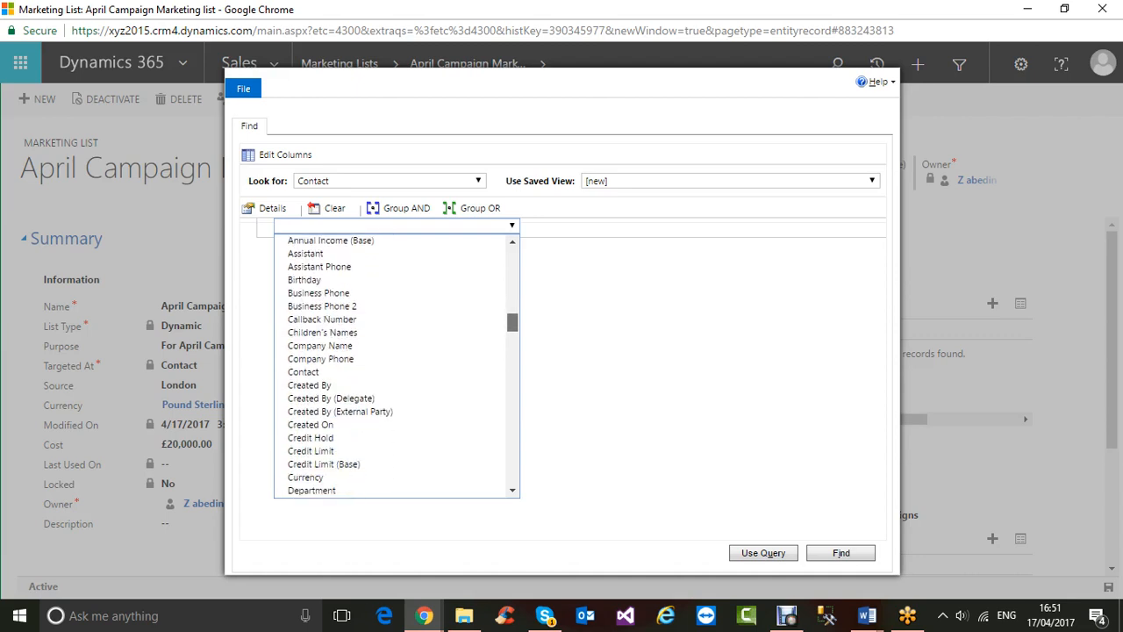
{"action": "scroll", "coordinate": [396, 366], "scroll_direction": "down", "scroll_amount": 3}
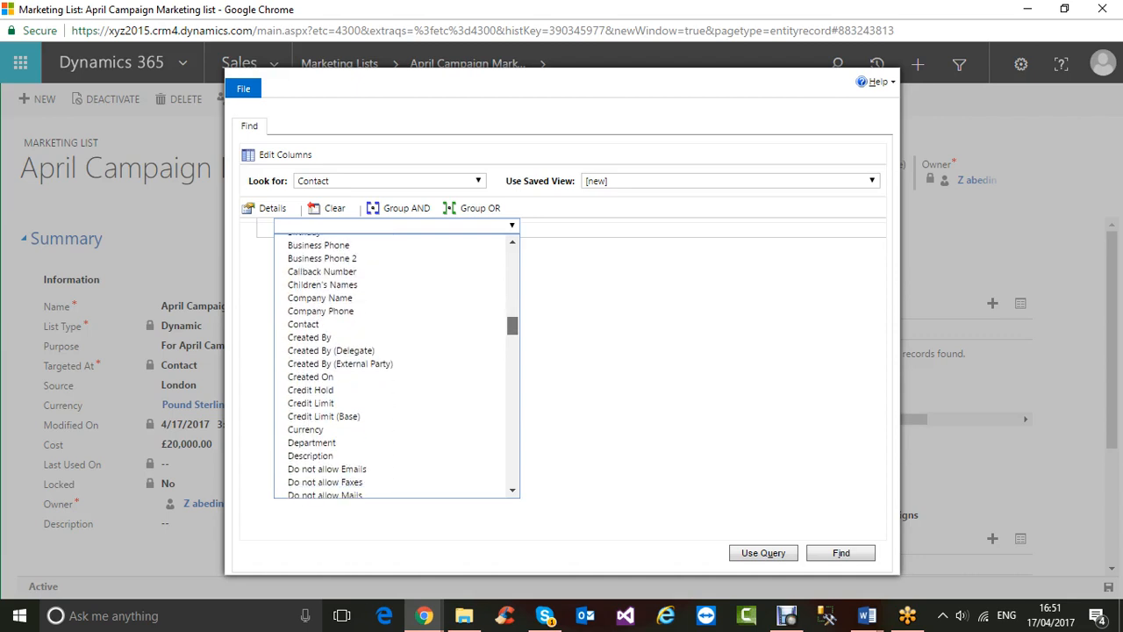
{"action": "scroll", "coordinate": [396, 366], "scroll_direction": "down", "scroll_amount": 7}
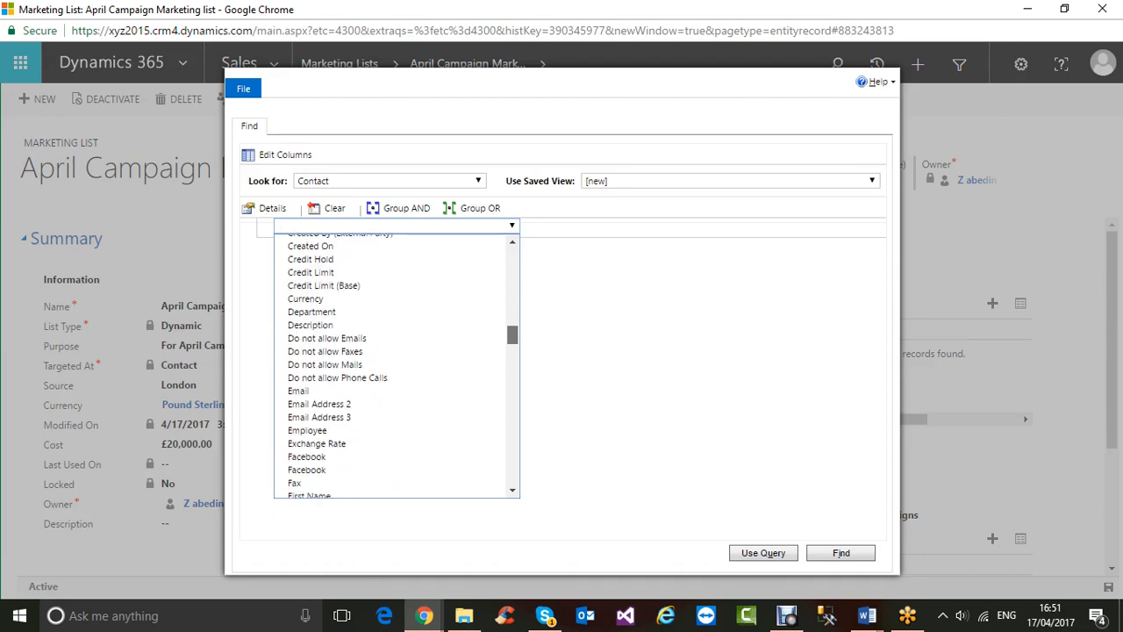
{"action": "scroll", "coordinate": [396, 366], "scroll_direction": "up", "scroll_amount": 10}
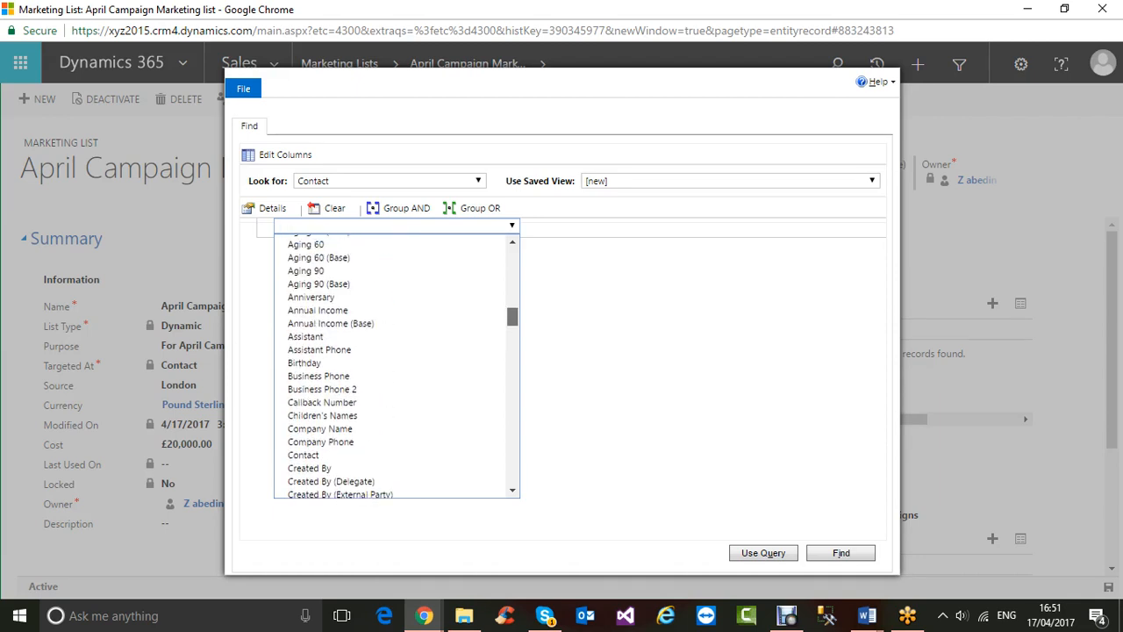
{"action": "scroll", "coordinate": [397, 366], "scroll_direction": "up", "scroll_amount": 4}
{"action": "scroll", "coordinate": [396, 366], "scroll_direction": "down", "scroll_amount": 10}
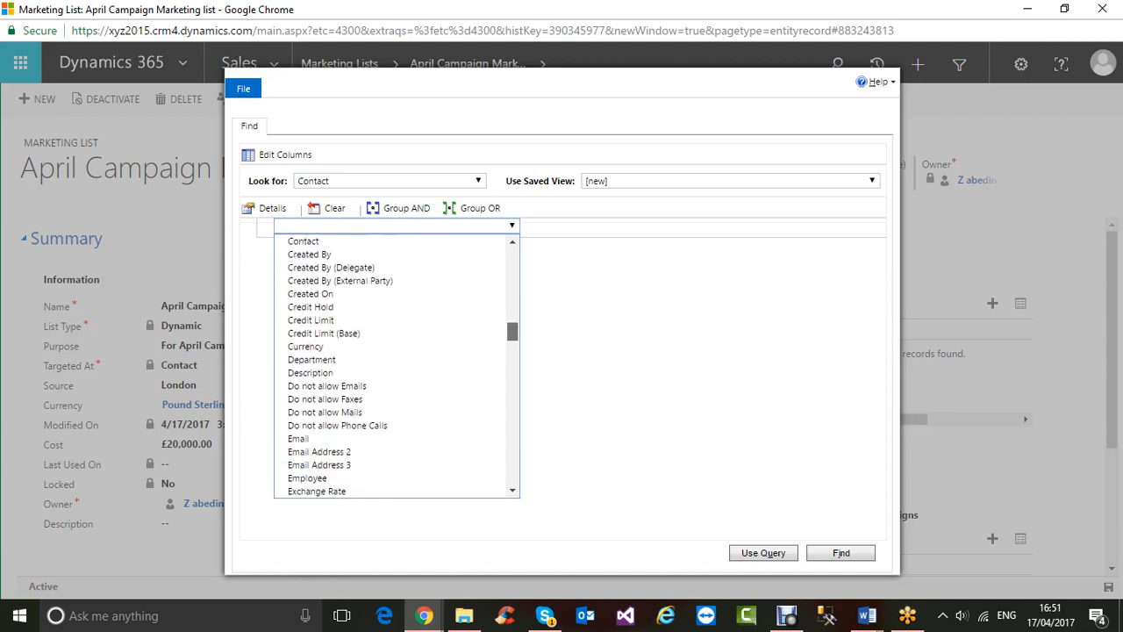
{"action": "scroll", "coordinate": [397, 366], "scroll_direction": "down", "scroll_amount": 5}
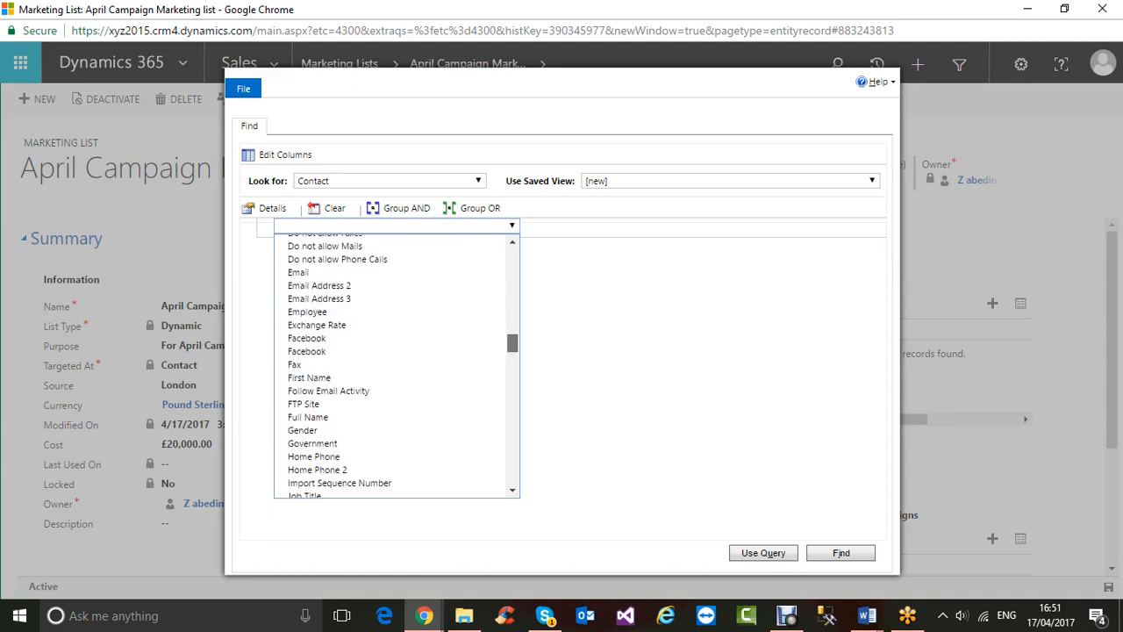
{"action": "scroll", "coordinate": [397, 366], "scroll_direction": "down", "scroll_amount": 3}
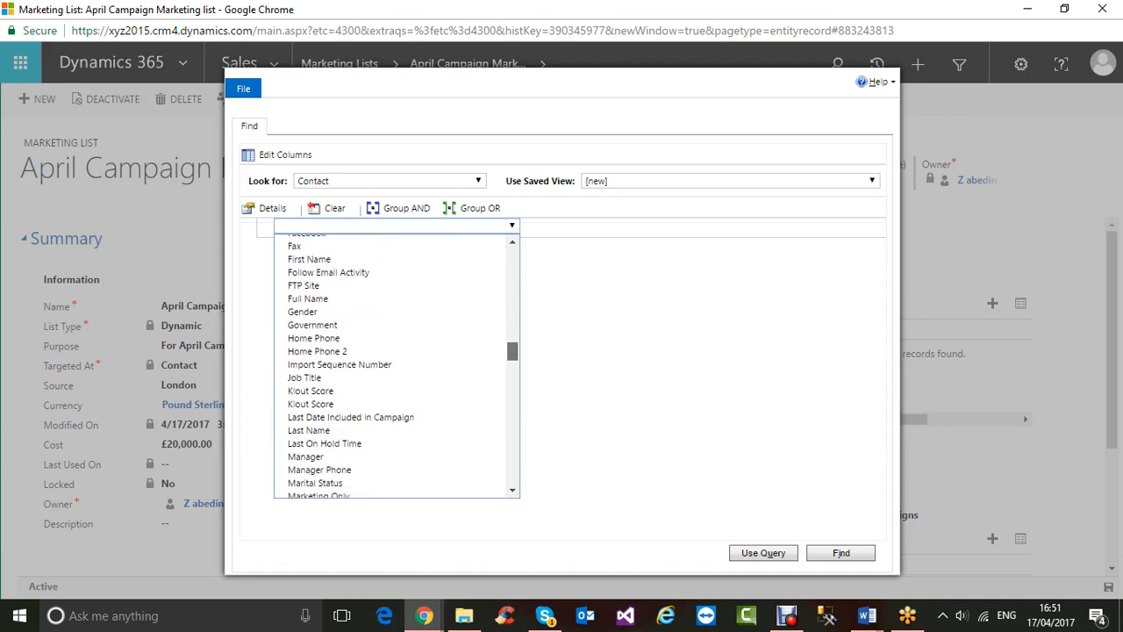
{"action": "scroll", "coordinate": [397, 366], "scroll_direction": "up", "scroll_amount": 6}
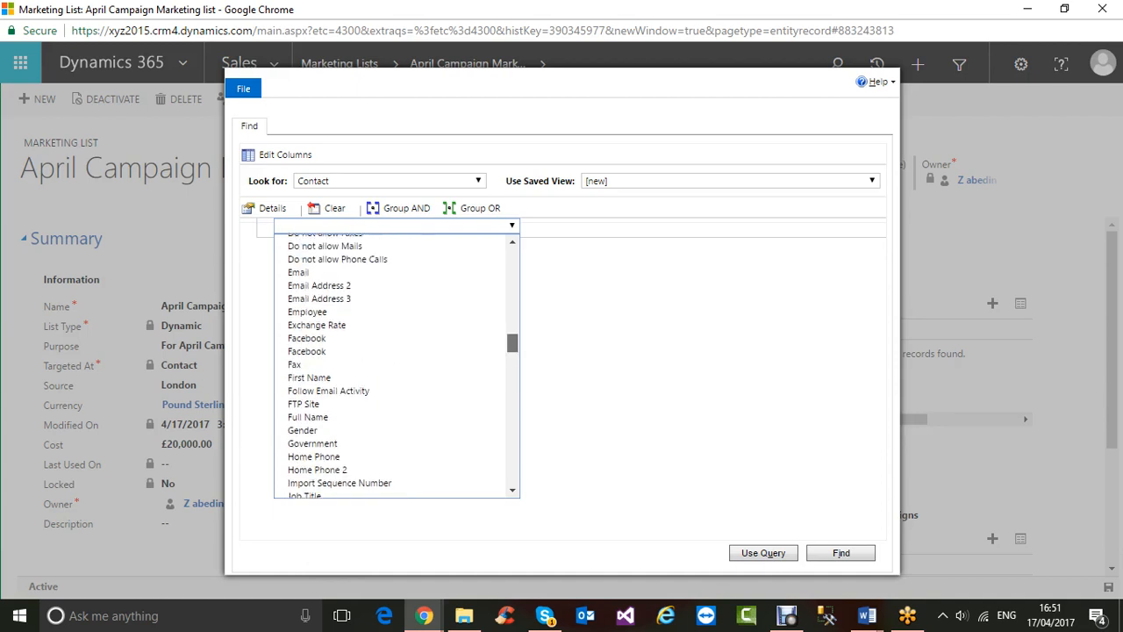
{"action": "scroll", "coordinate": [396, 366], "scroll_direction": "up", "scroll_amount": 2}
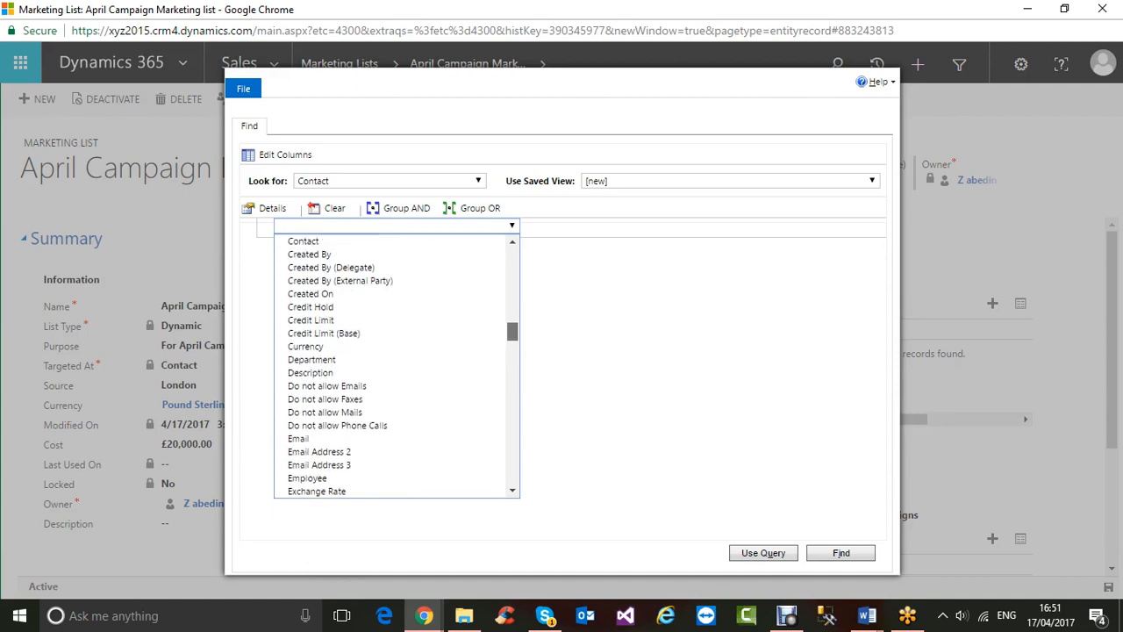
{"action": "scroll", "coordinate": [396, 365], "scroll_direction": "up", "scroll_amount": 2}
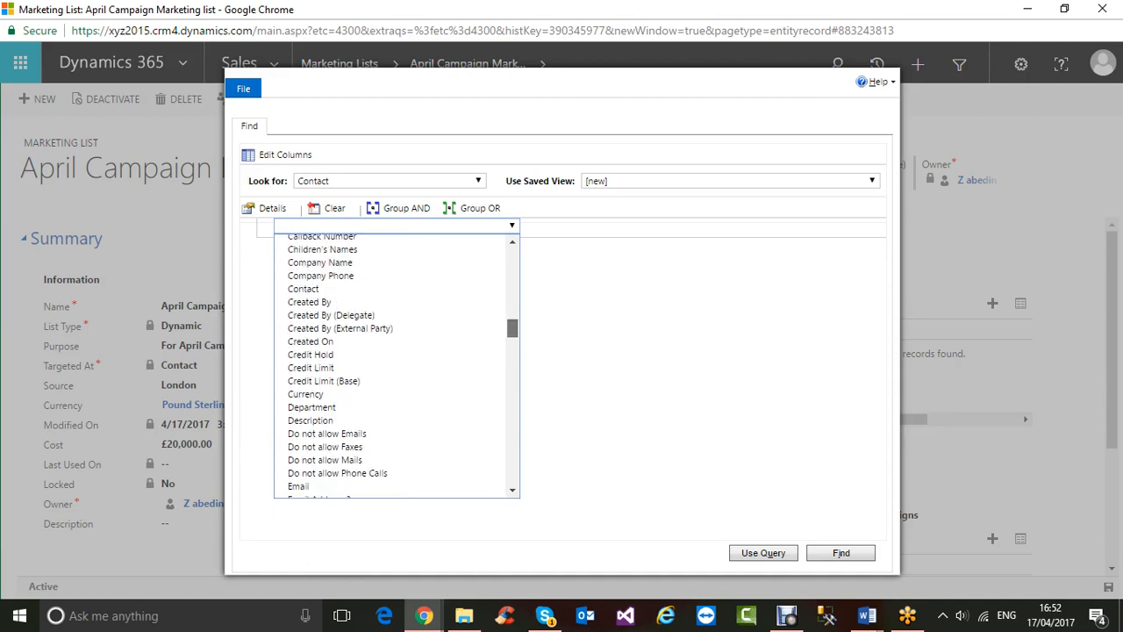
{"action": "scroll", "coordinate": [397, 366], "scroll_direction": "up", "scroll_amount": 1}
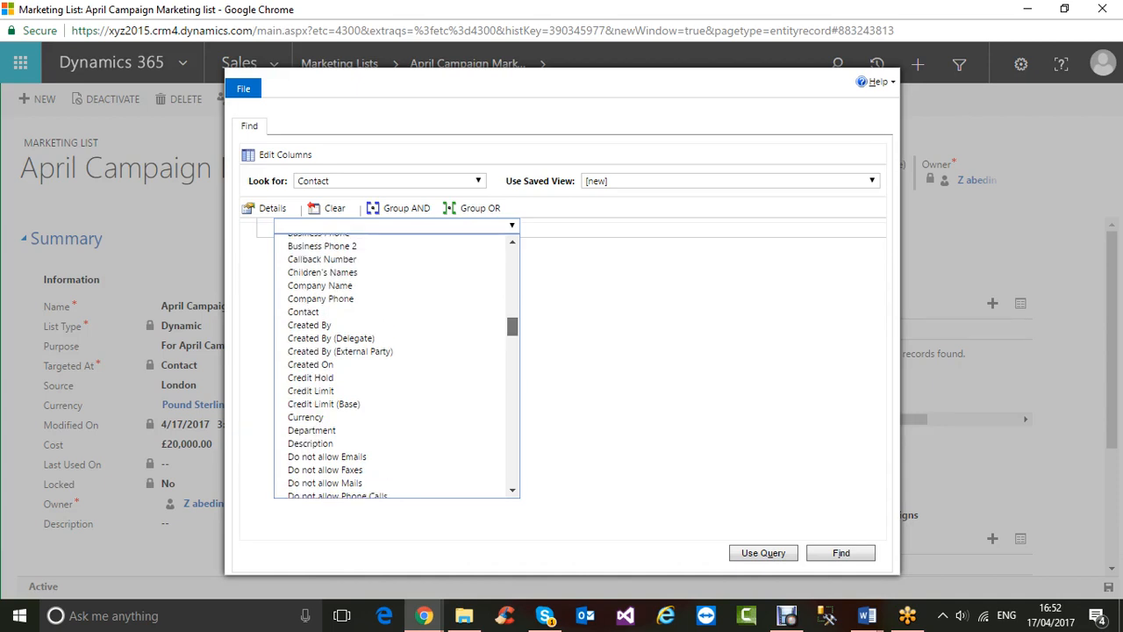
{"action": "scroll", "coordinate": [397, 366], "scroll_direction": "down", "scroll_amount": 4}
{"action": "scroll", "coordinate": [396, 366], "scroll_direction": "down", "scroll_amount": 10}
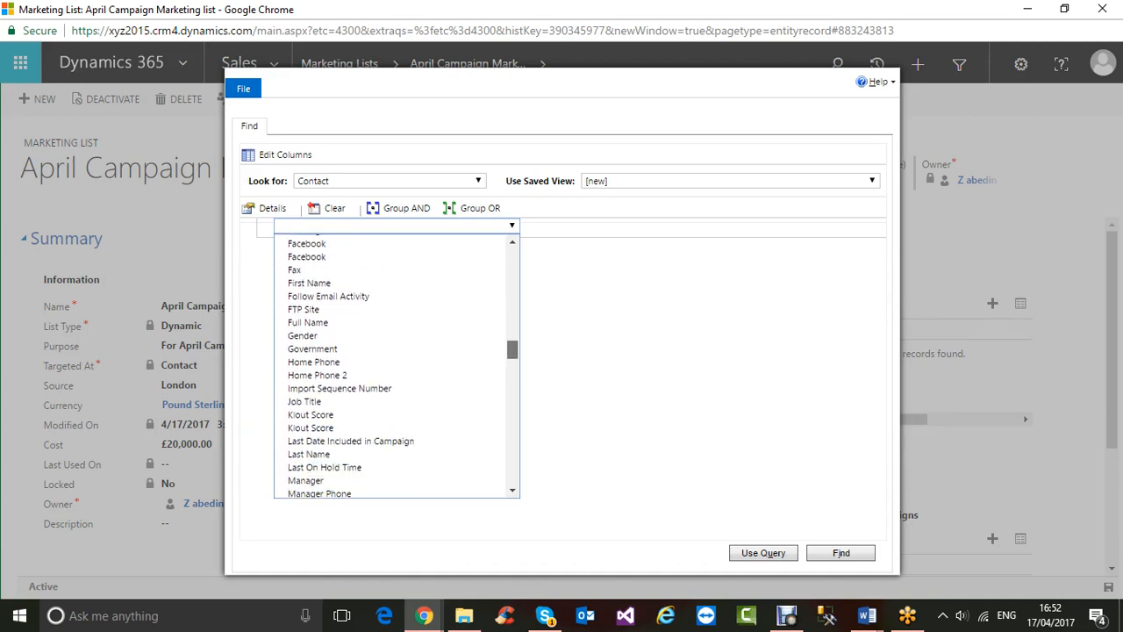
{"action": "scroll", "coordinate": [396, 366], "scroll_direction": "down", "scroll_amount": 4}
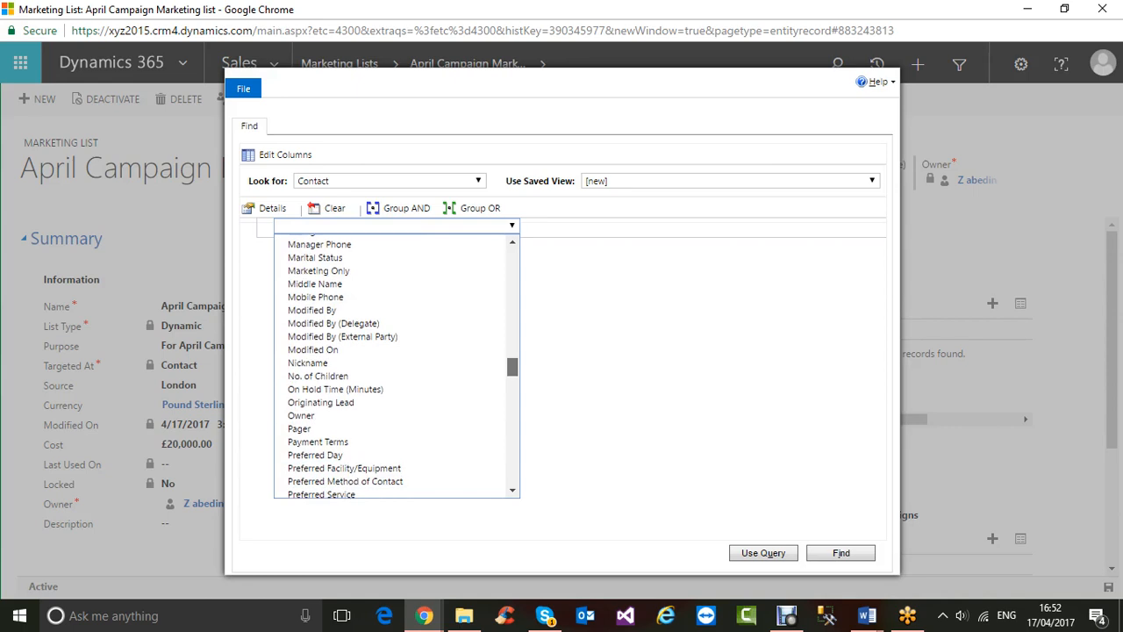
{"action": "scroll", "coordinate": [396, 366], "scroll_direction": "up", "scroll_amount": 15}
{"action": "scroll", "coordinate": [397, 365], "scroll_direction": "up", "scroll_amount": 7}
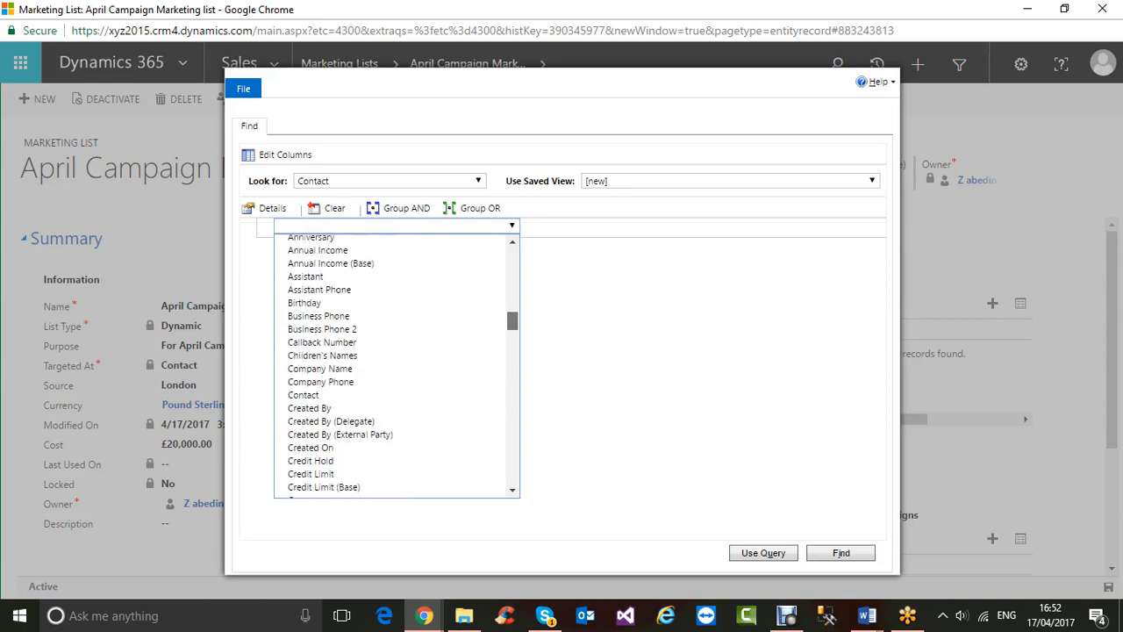
{"action": "scroll", "coordinate": [397, 366], "scroll_direction": "down", "scroll_amount": 1}
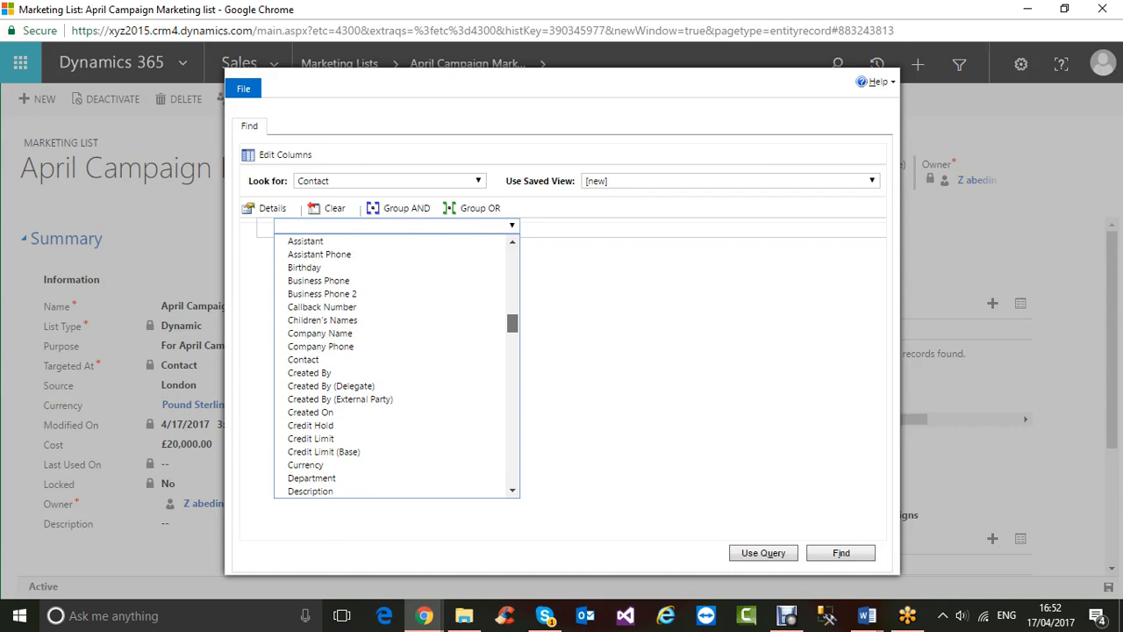
{"action": "scroll", "coordinate": [396, 366], "scroll_direction": "up", "scroll_amount": 1}
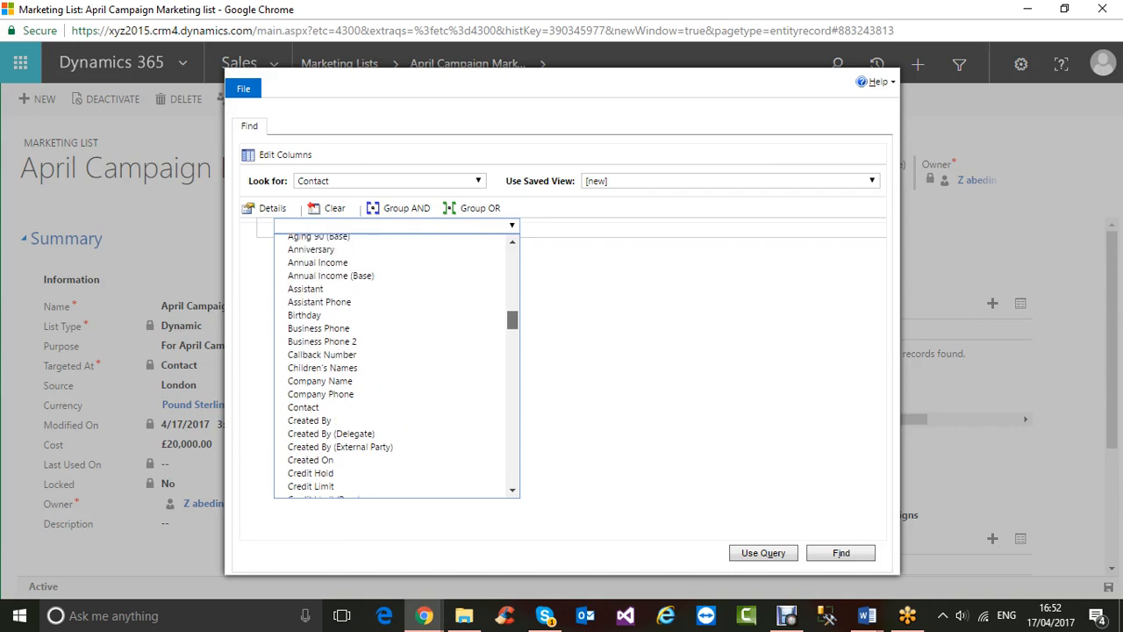
{"action": "scroll", "coordinate": [395, 355], "scroll_direction": "down", "scroll_amount": 12}
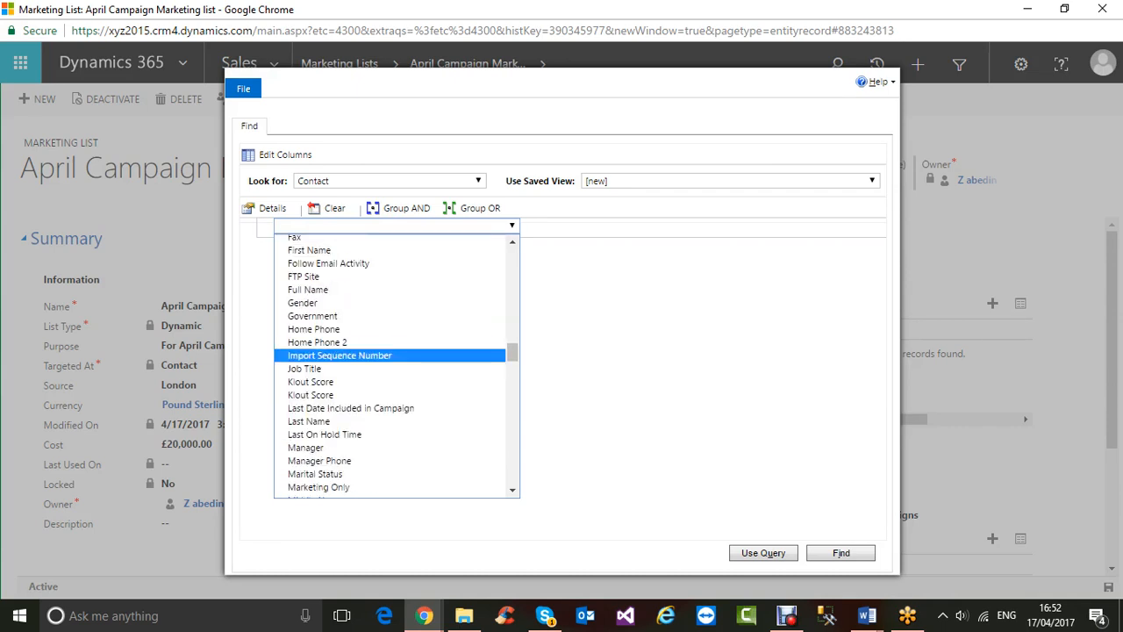
{"action": "scroll", "coordinate": [395, 355], "scroll_direction": "down", "scroll_amount": 4}
{"action": "scroll", "coordinate": [394, 355], "scroll_direction": "down", "scroll_amount": 4}
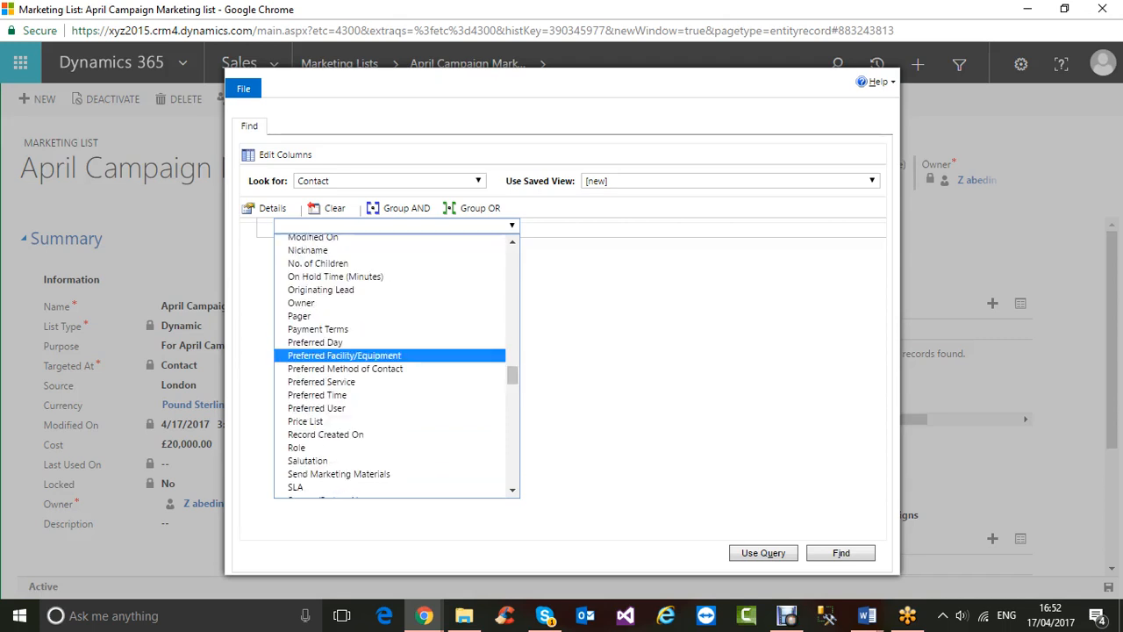
{"action": "scroll", "coordinate": [395, 351], "scroll_direction": "down", "scroll_amount": 4}
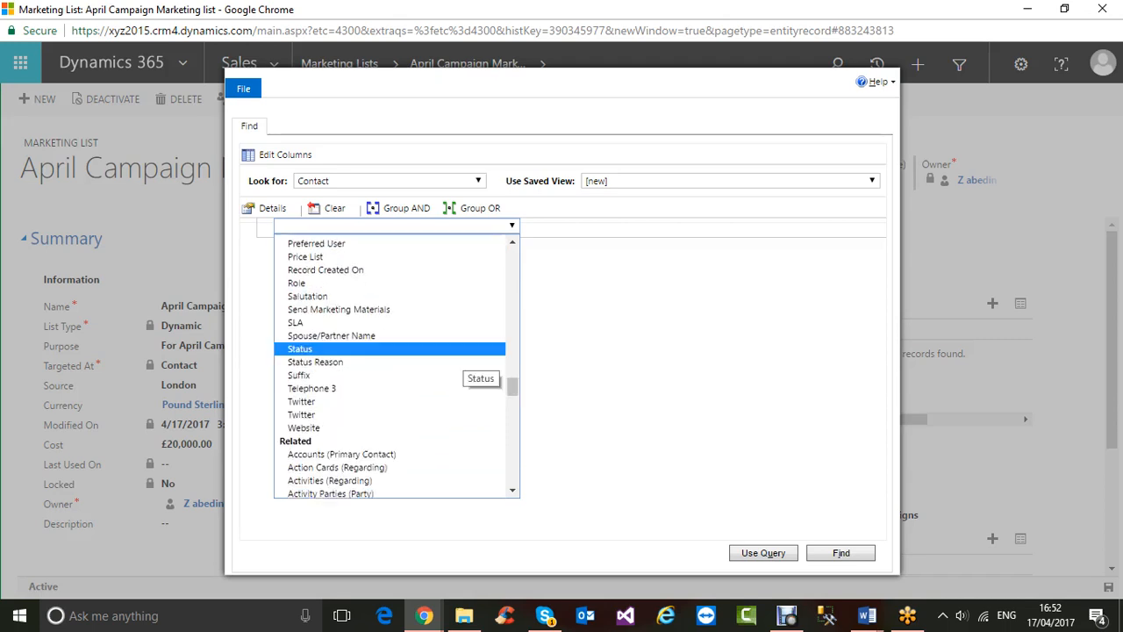
{"action": "scroll", "coordinate": [395, 350], "scroll_direction": "down", "scroll_amount": 4}
{"action": "scroll", "coordinate": [394, 351], "scroll_direction": "up", "scroll_amount": 4}
{"action": "scroll", "coordinate": [395, 359], "scroll_direction": "up", "scroll_amount": 4}
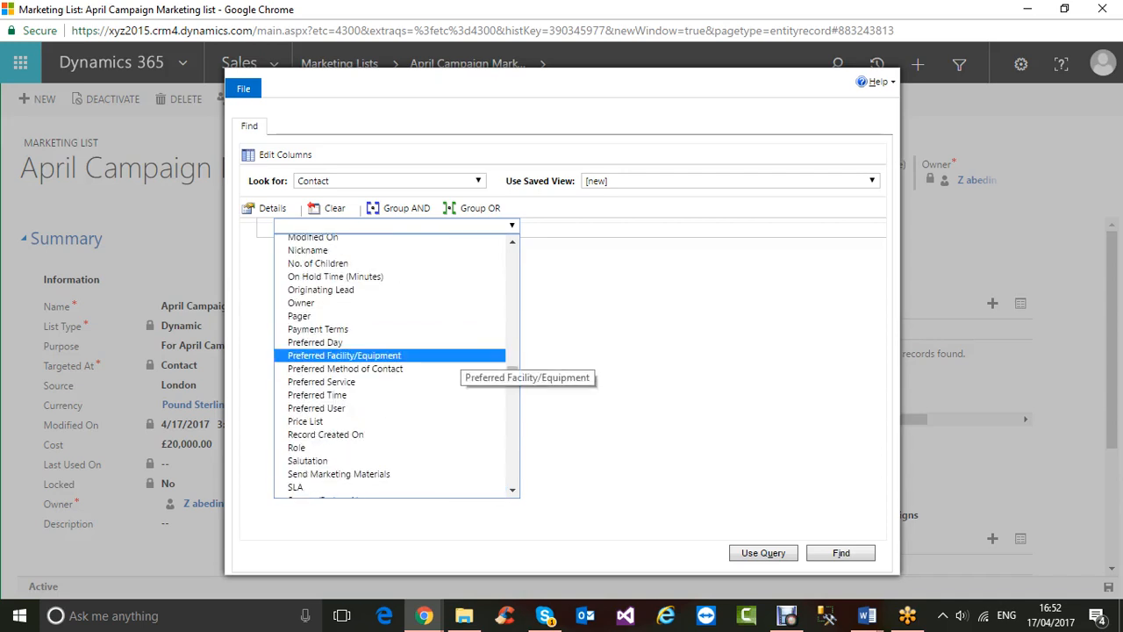
{"action": "scroll", "coordinate": [395, 358], "scroll_direction": "up", "scroll_amount": 4}
{"action": "scroll", "coordinate": [395, 357], "scroll_direction": "up", "scroll_amount": 4}
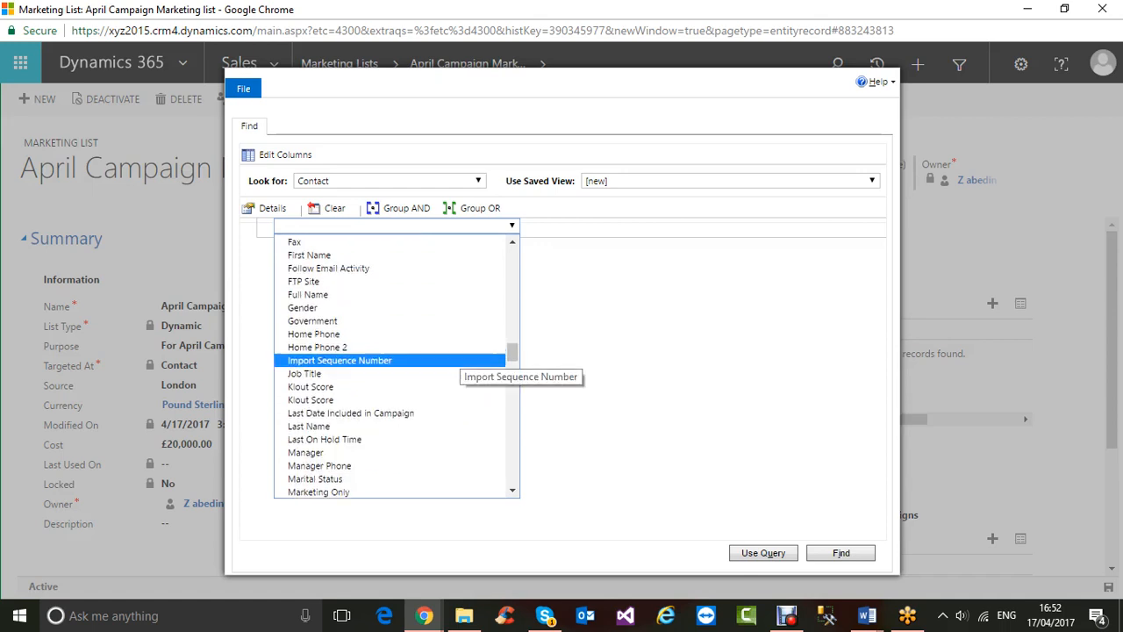
{"action": "scroll", "coordinate": [394, 357], "scroll_direction": "up", "scroll_amount": 8}
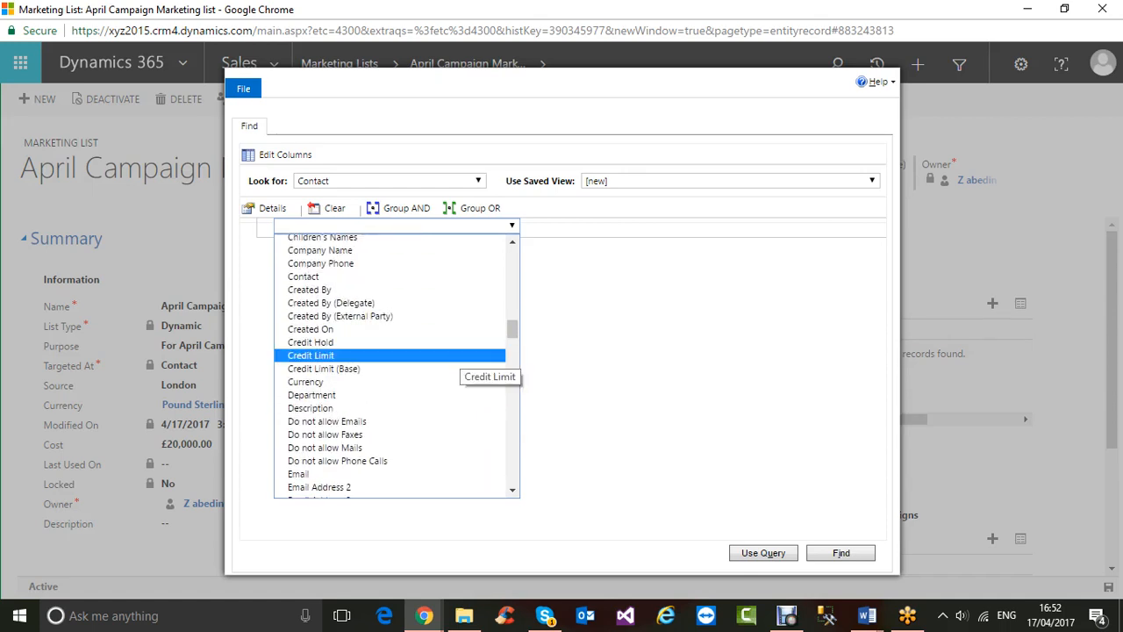
- Add the condition Currency Equals Pound Sterling, apply it with Use Query, then reopen the query
{"action": "left_click", "coordinate": [370, 384]}
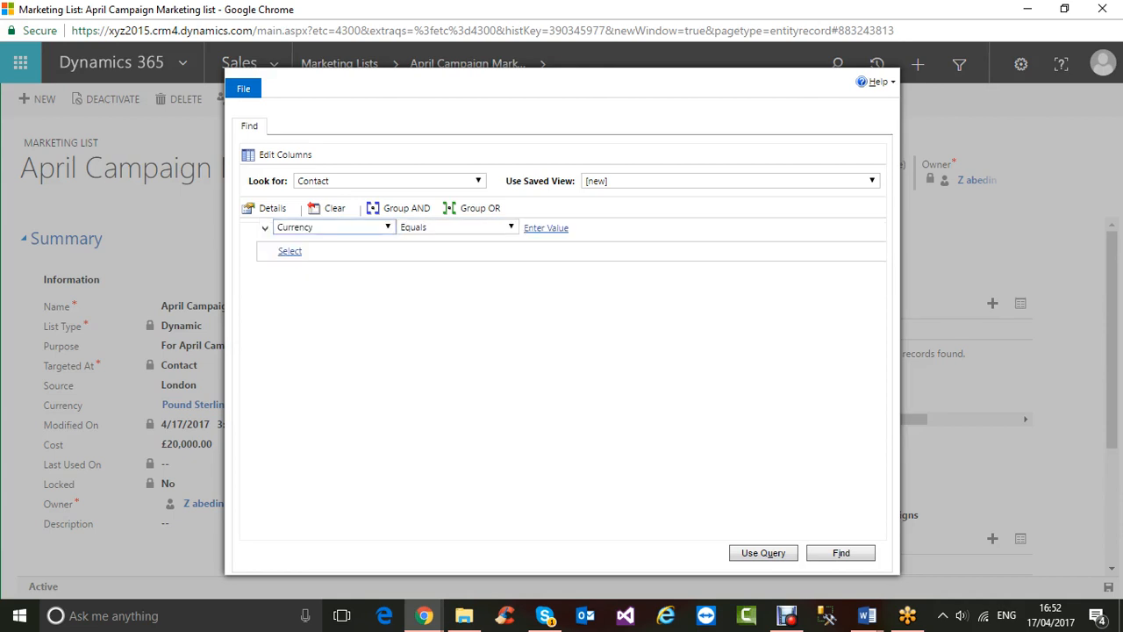
{"action": "left_click", "coordinate": [633, 227]}
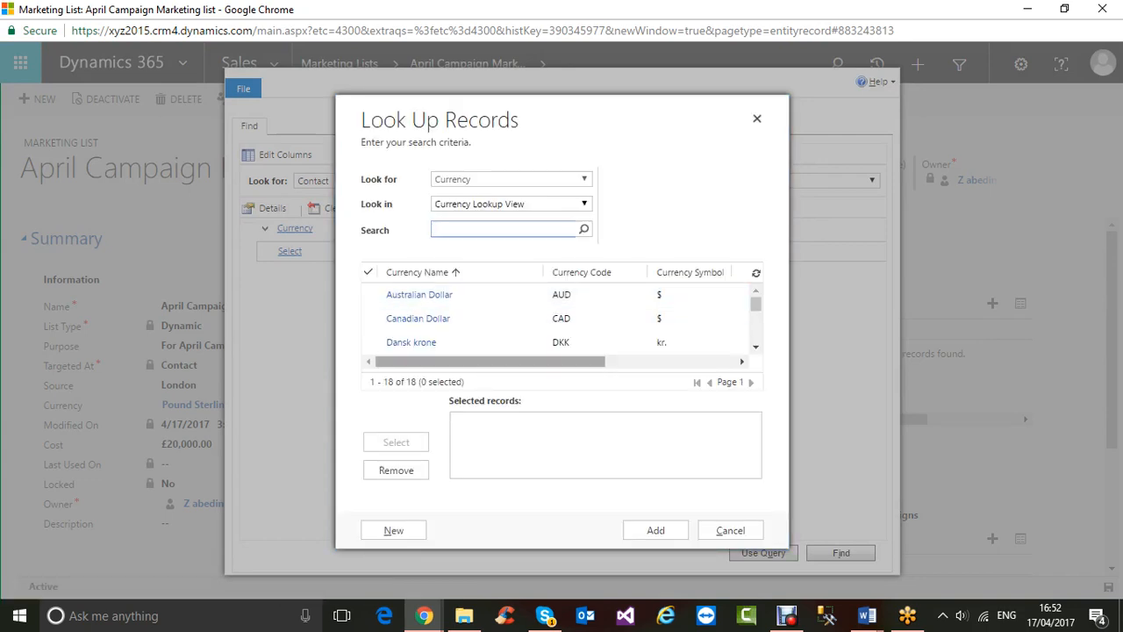
{"action": "scroll", "coordinate": [558, 318], "scroll_direction": "down", "scroll_amount": 4}
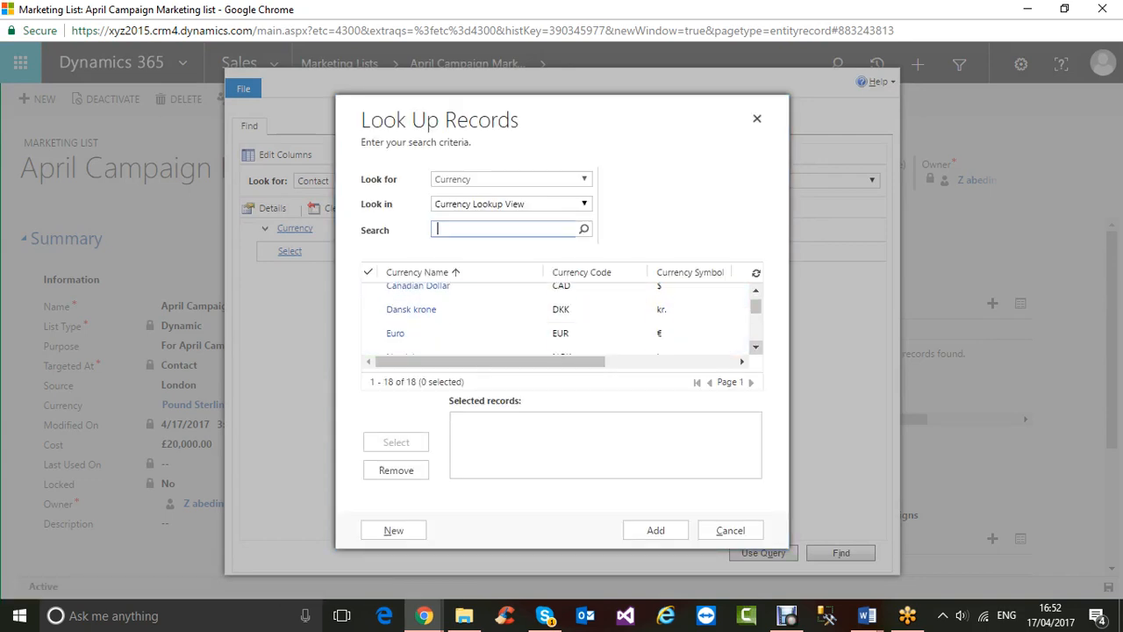
{"action": "scroll", "coordinate": [558, 318], "scroll_direction": "down", "scroll_amount": 1}
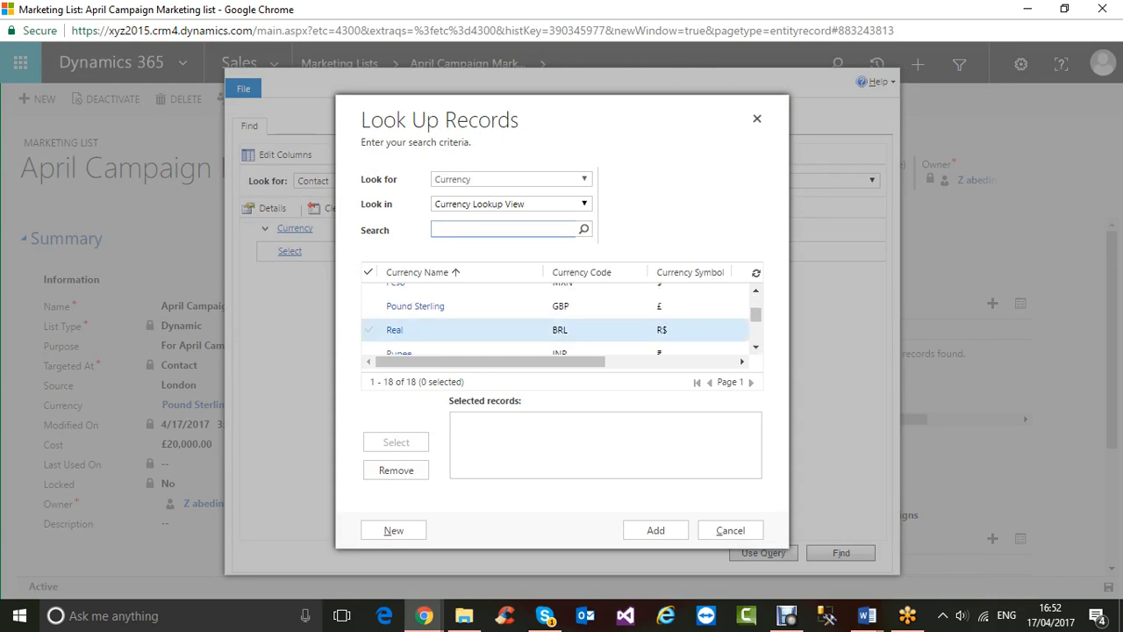
{"action": "left_click", "coordinate": [369, 306]}
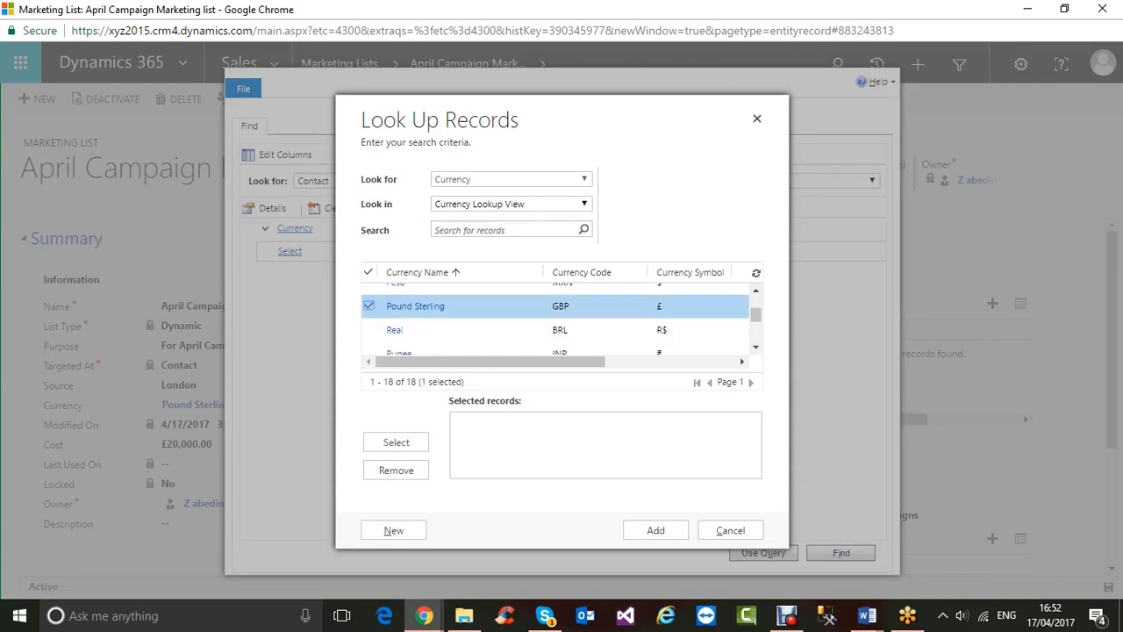
{"action": "left_click", "coordinate": [395, 442]}
{"action": "left_click", "coordinate": [655, 530]}
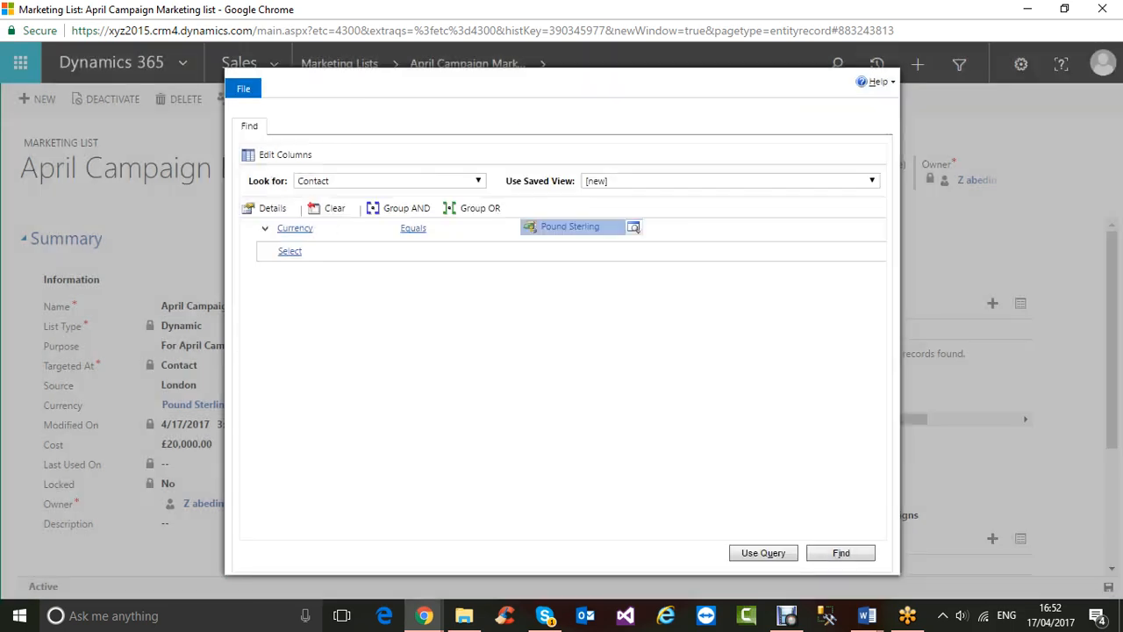
{"action": "left_click", "coordinate": [763, 553]}
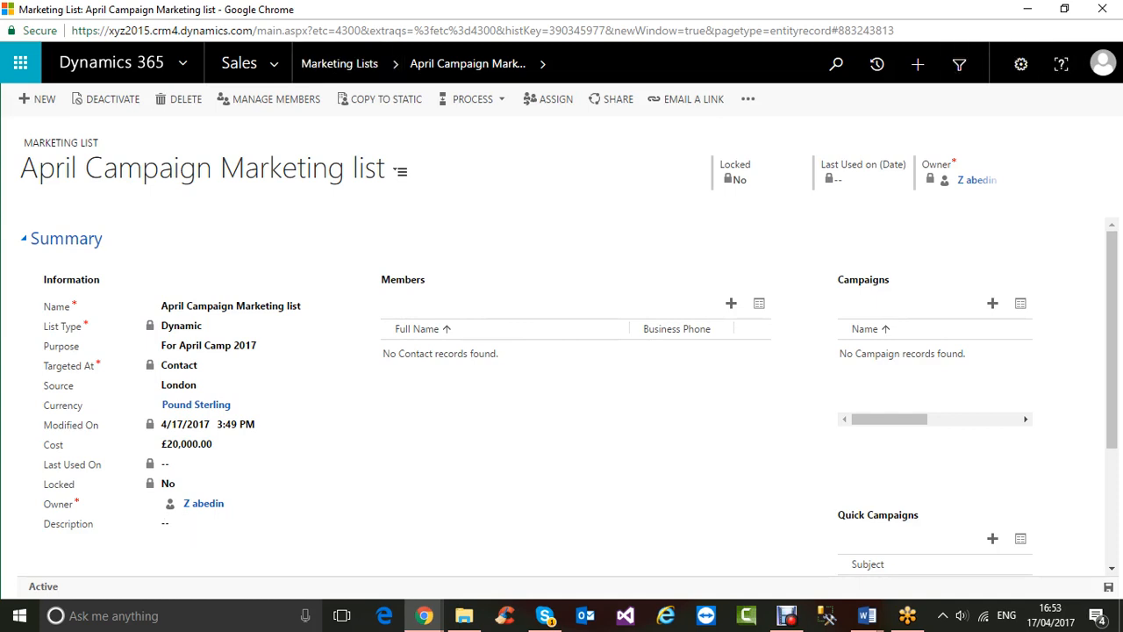
{"action": "left_click", "coordinate": [731, 302]}
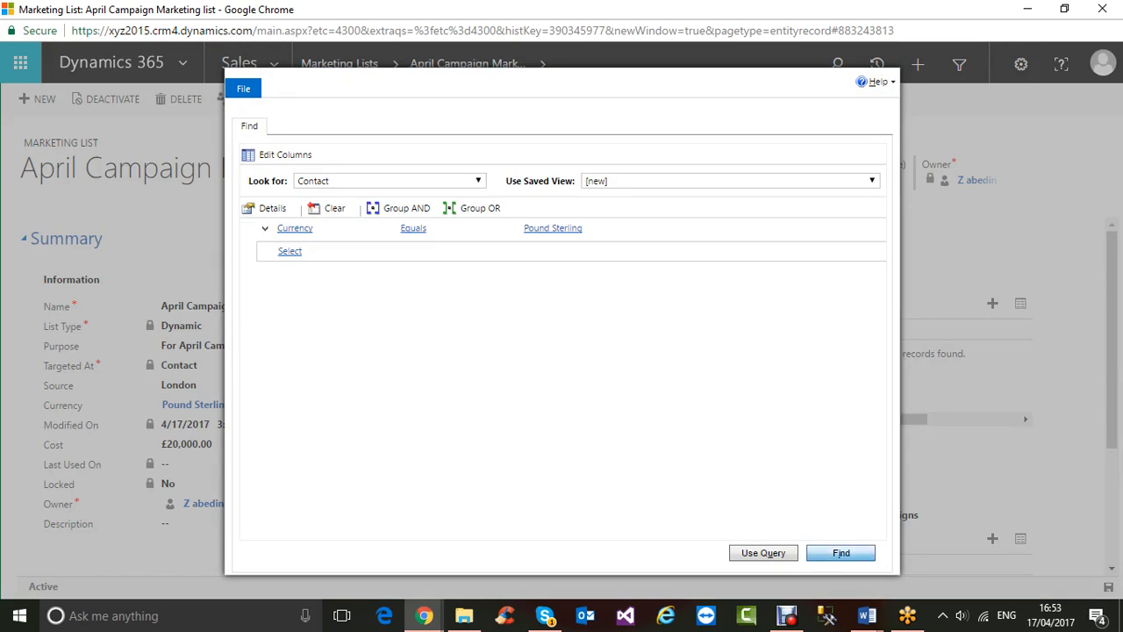
- Run Find to preview the one matching contact, then apply the query with Use Query
{"action": "left_click", "coordinate": [840, 553]}
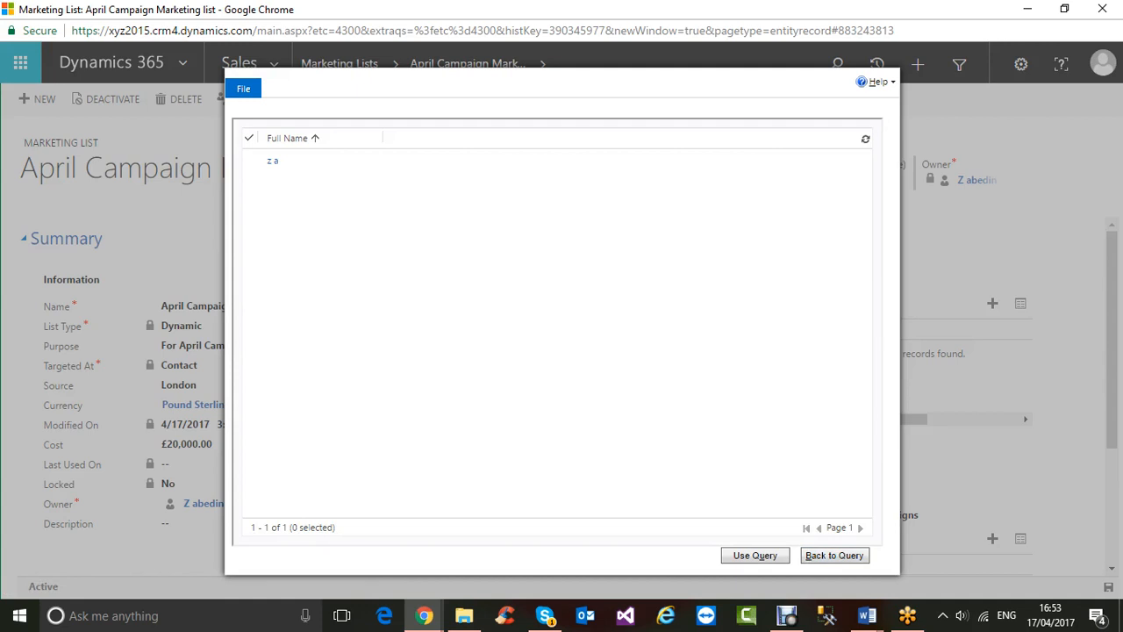
{"action": "left_click", "coordinate": [755, 555]}
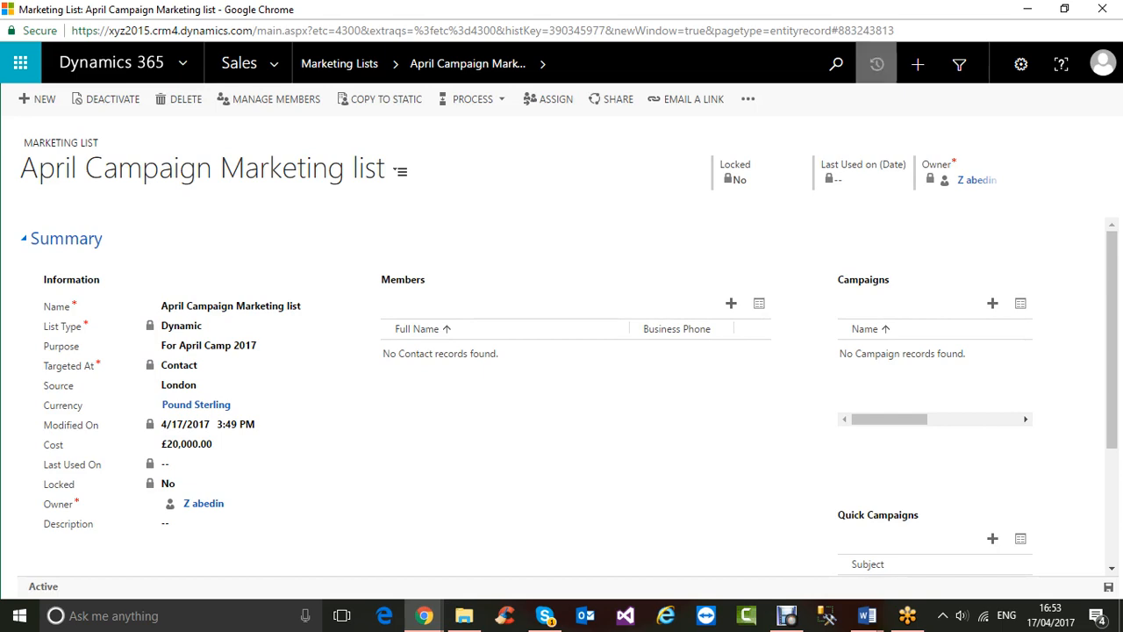
- View the list's one member full-screen, then close the marketing list window
{"action": "left_click", "coordinate": [1064, 9]}
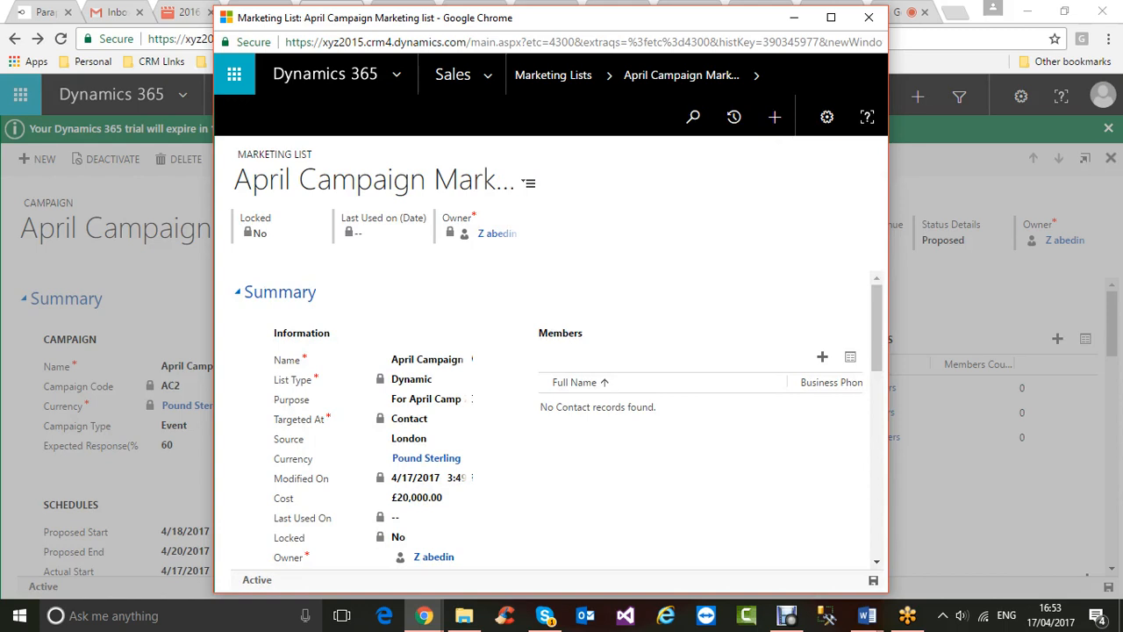
{"action": "left_click", "coordinate": [851, 357]}
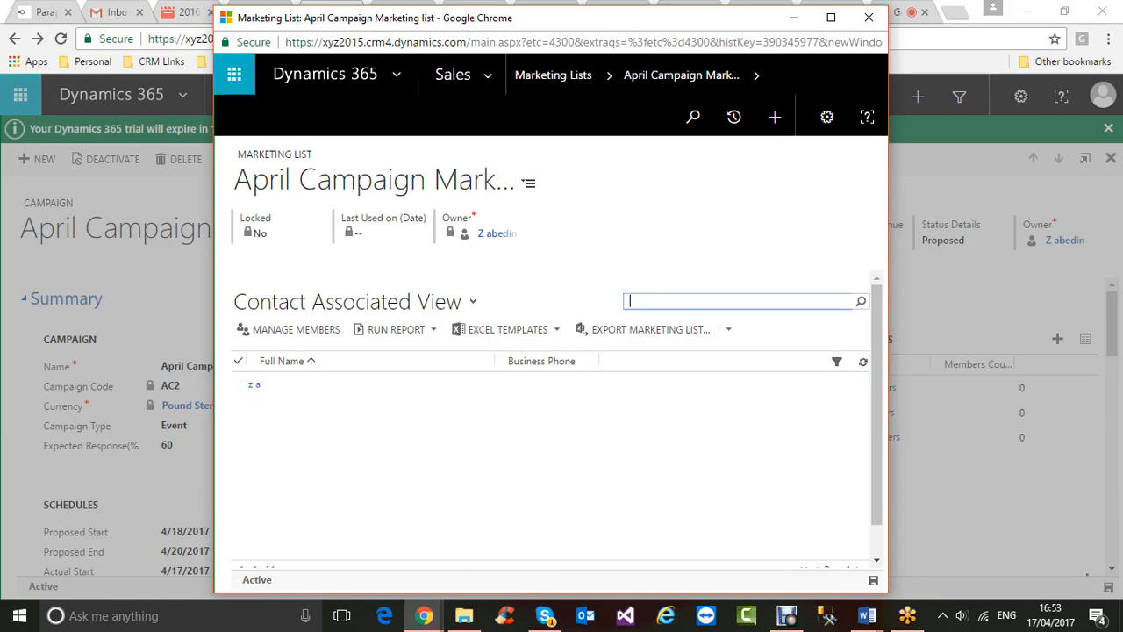
{"action": "left_click", "coordinate": [831, 17]}
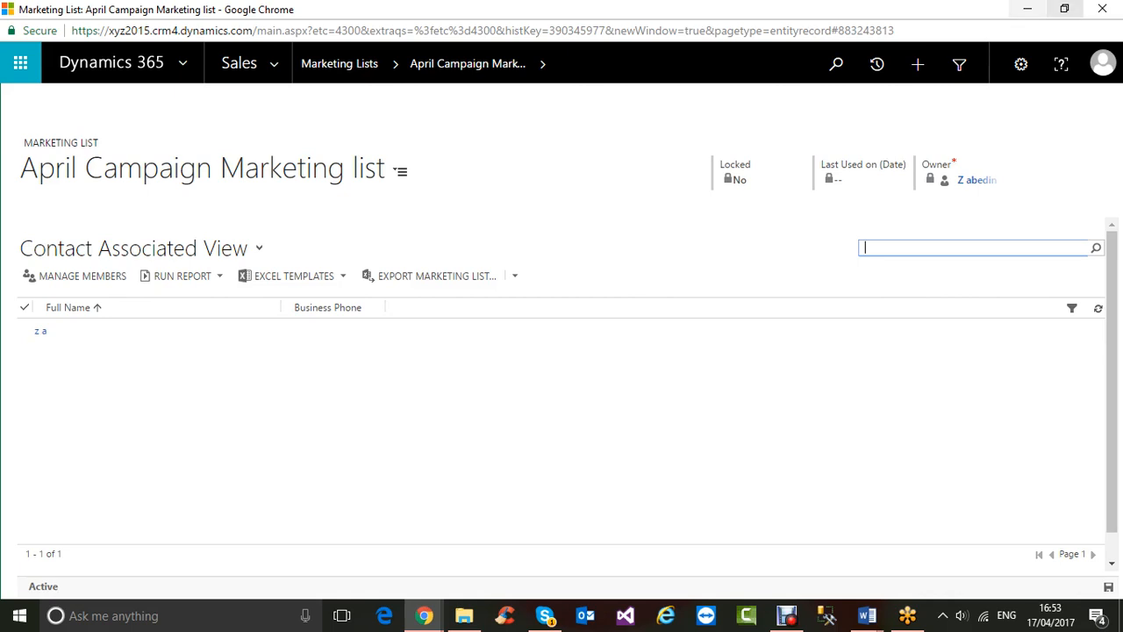
{"action": "left_click", "coordinate": [1102, 9]}
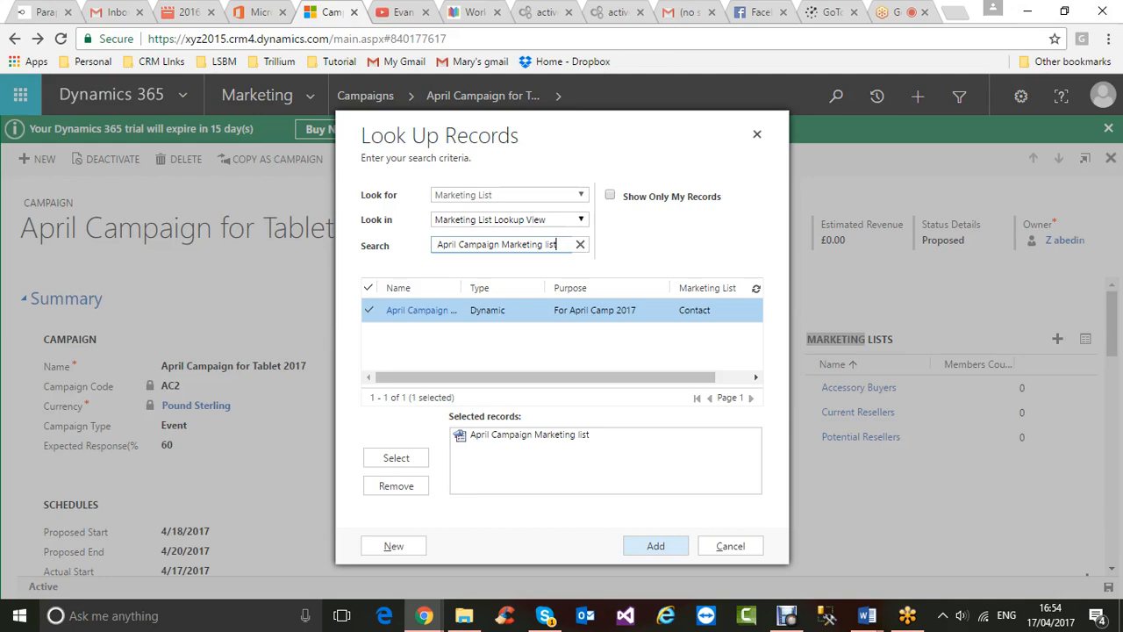
- Add the April Campaign Marketing list to the April Campaign for Tablet 2017 campaign only, then open the list record
{"action": "key", "text": "Return"}
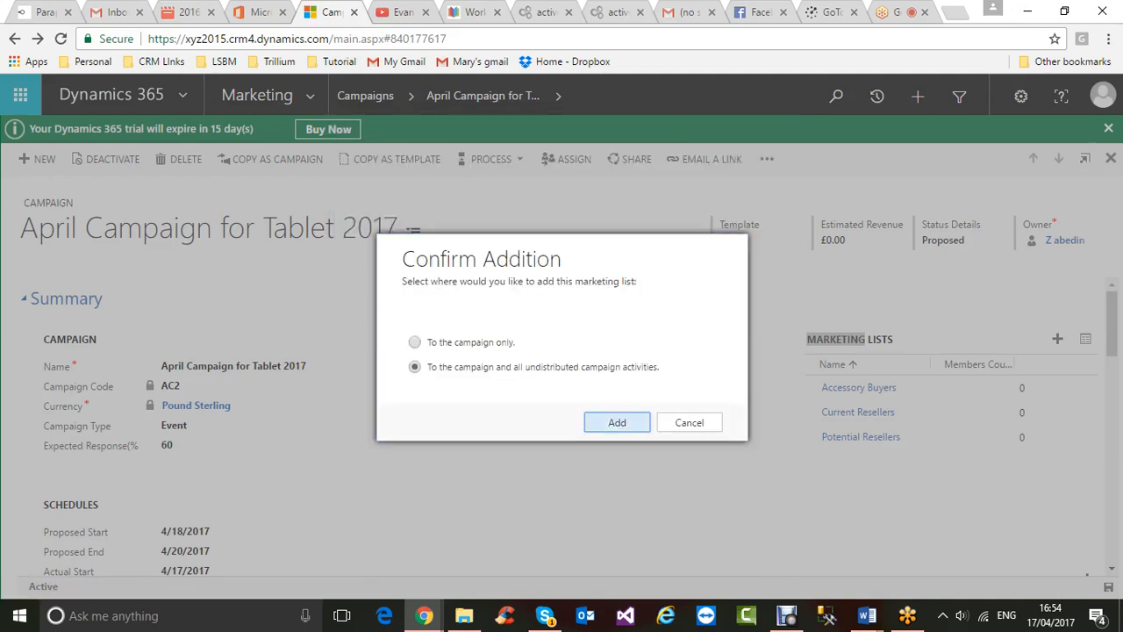
{"action": "left_click", "coordinate": [415, 342]}
{"action": "left_click", "coordinate": [617, 423]}
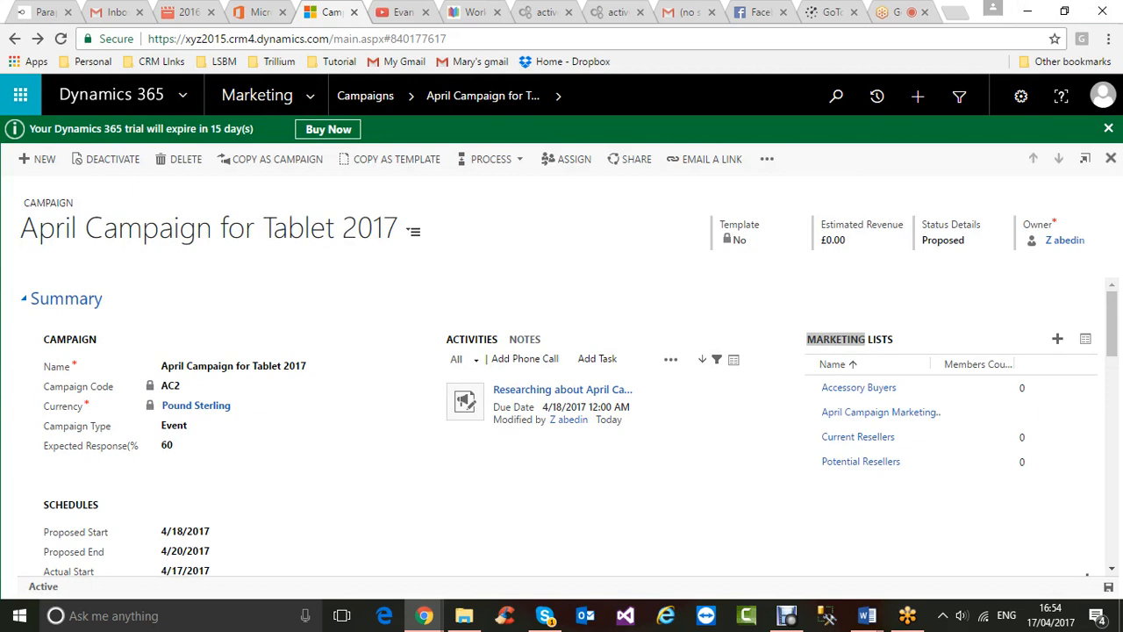
{"action": "left_click", "coordinate": [878, 411]}
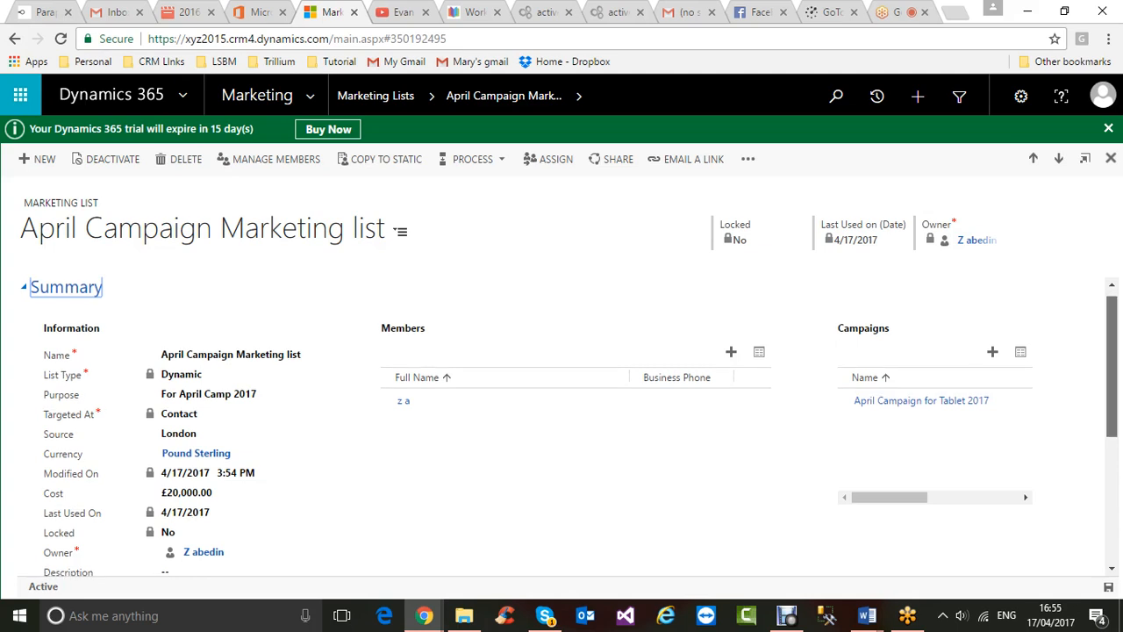
- Link the 4Q Regional Events campaign to the marketing list, adding to the campaign only
{"action": "scroll", "coordinate": [570, 421], "scroll_direction": "down", "scroll_amount": 2}
{"action": "scroll", "coordinate": [570, 421], "scroll_direction": "up", "scroll_amount": 3}
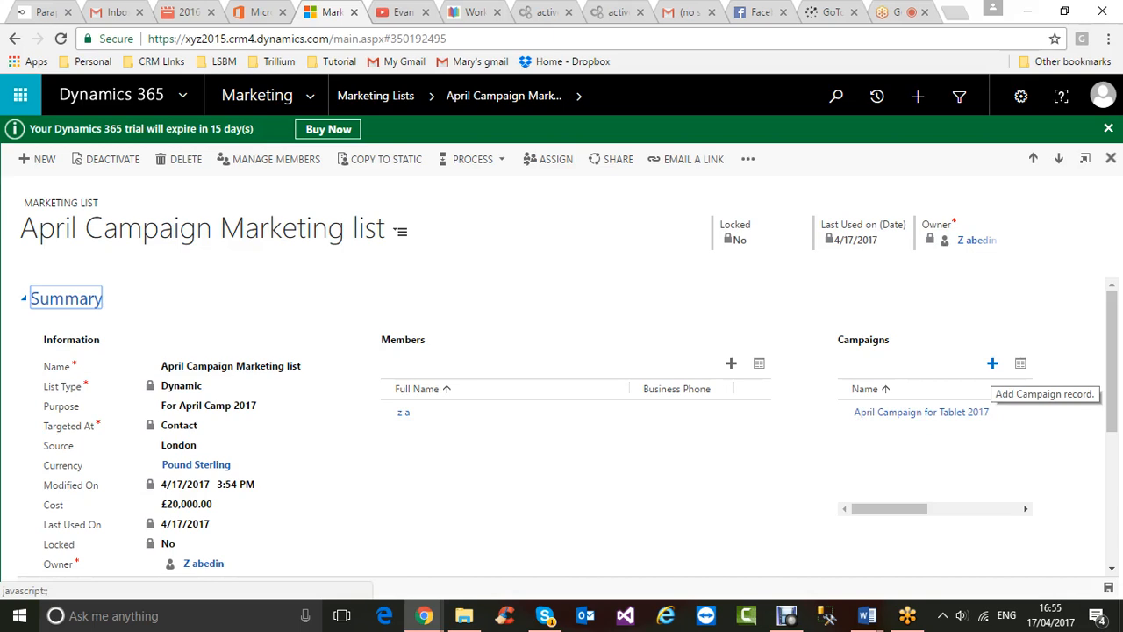
{"action": "left_click", "coordinate": [992, 362]}
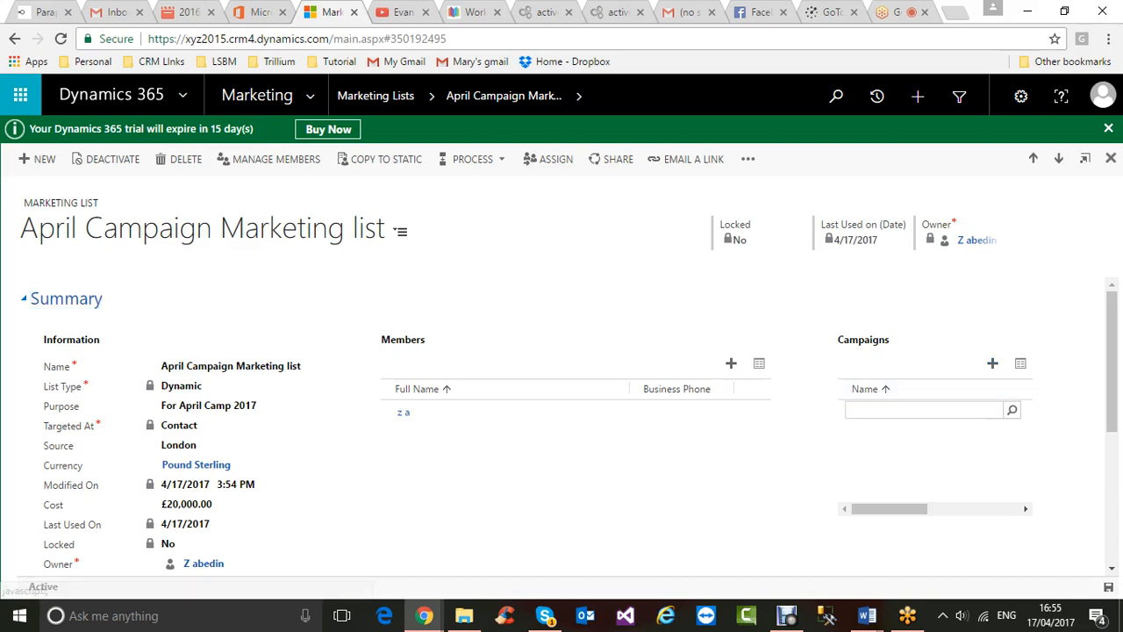
{"action": "left_click", "coordinate": [1011, 409]}
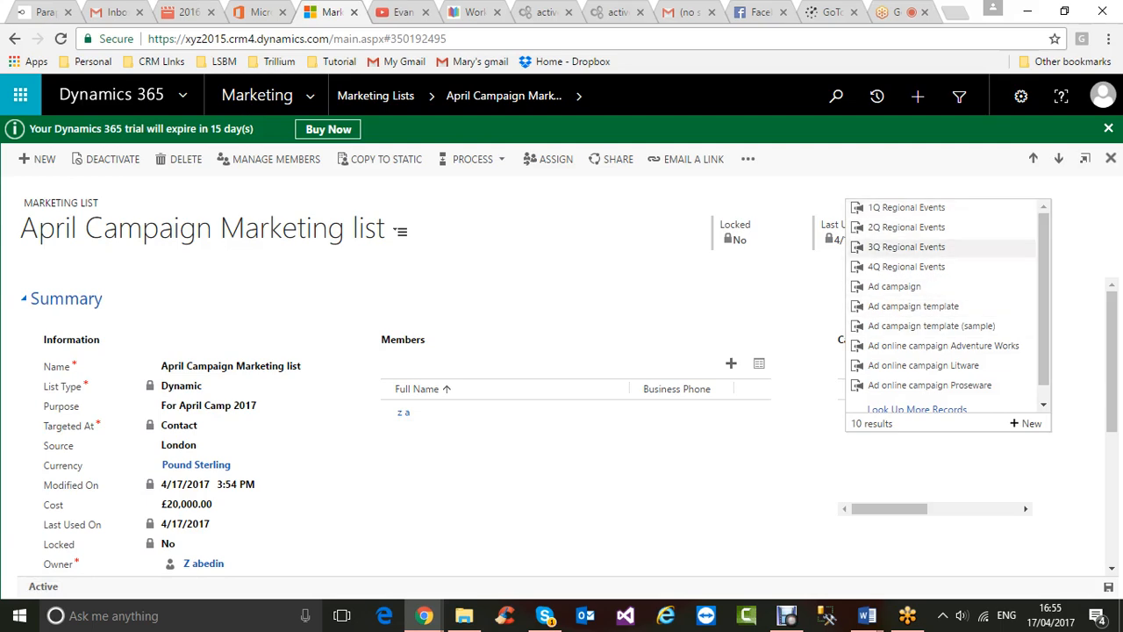
{"action": "left_click", "coordinate": [906, 267]}
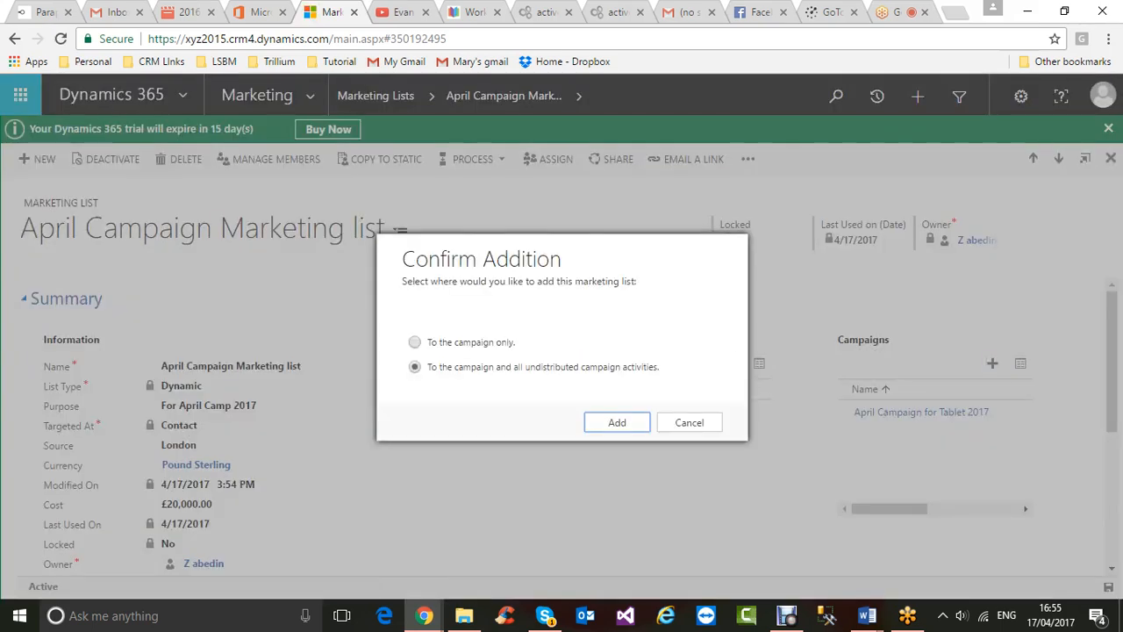
{"action": "left_click", "coordinate": [415, 342]}
{"action": "left_click", "coordinate": [617, 422]}
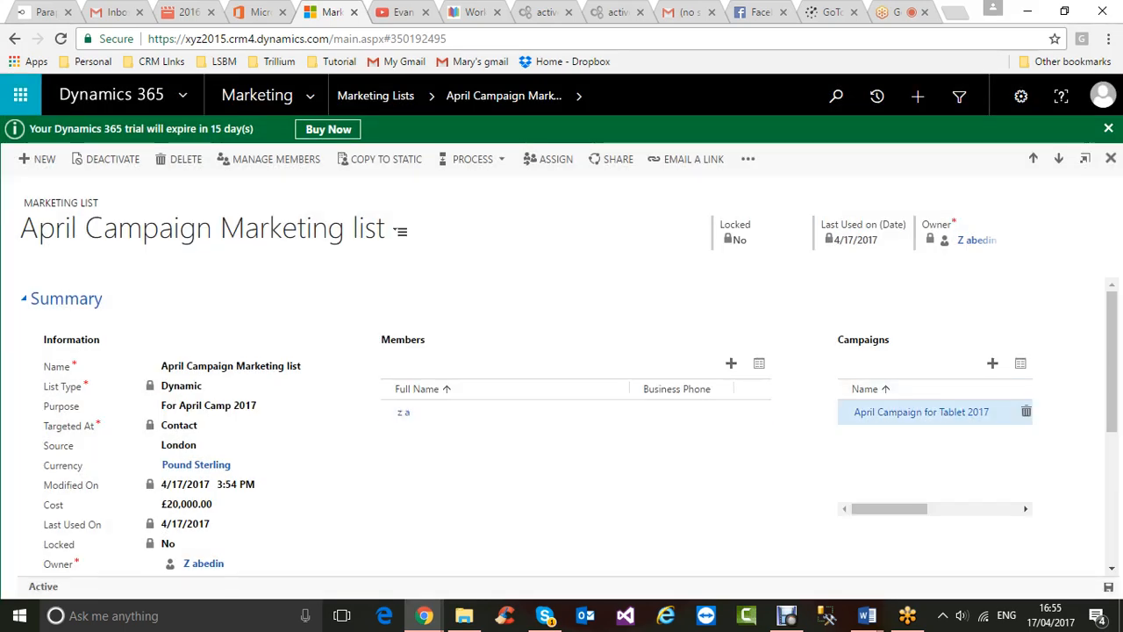
- Reload the marketing list to confirm 4Q Regional Events and April Campaign for Tablet 2017 are linked
{"action": "scroll", "coordinate": [992, 351], "scroll_direction": "down", "scroll_amount": 2}
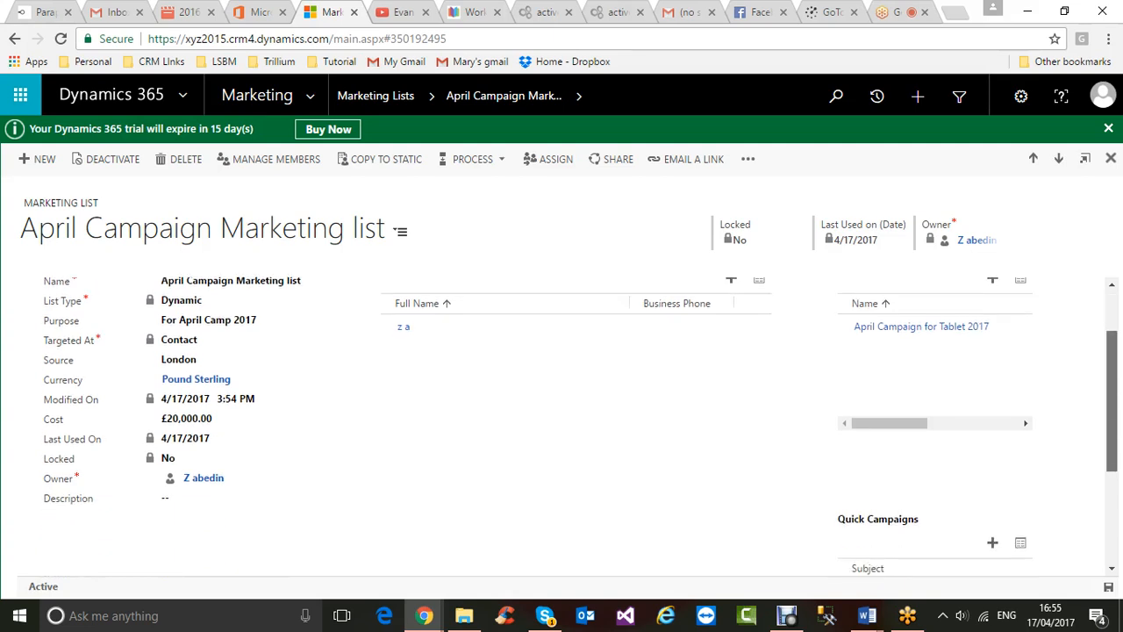
{"action": "scroll", "coordinate": [993, 342], "scroll_direction": "up", "scroll_amount": 1}
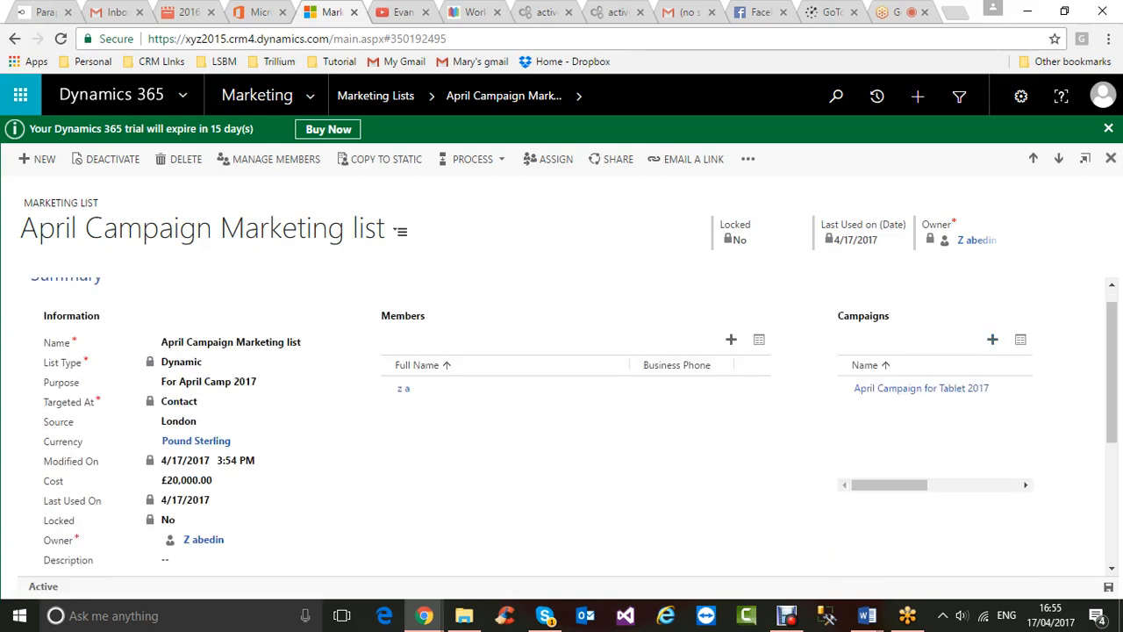
{"action": "left_click", "coordinate": [61, 39]}
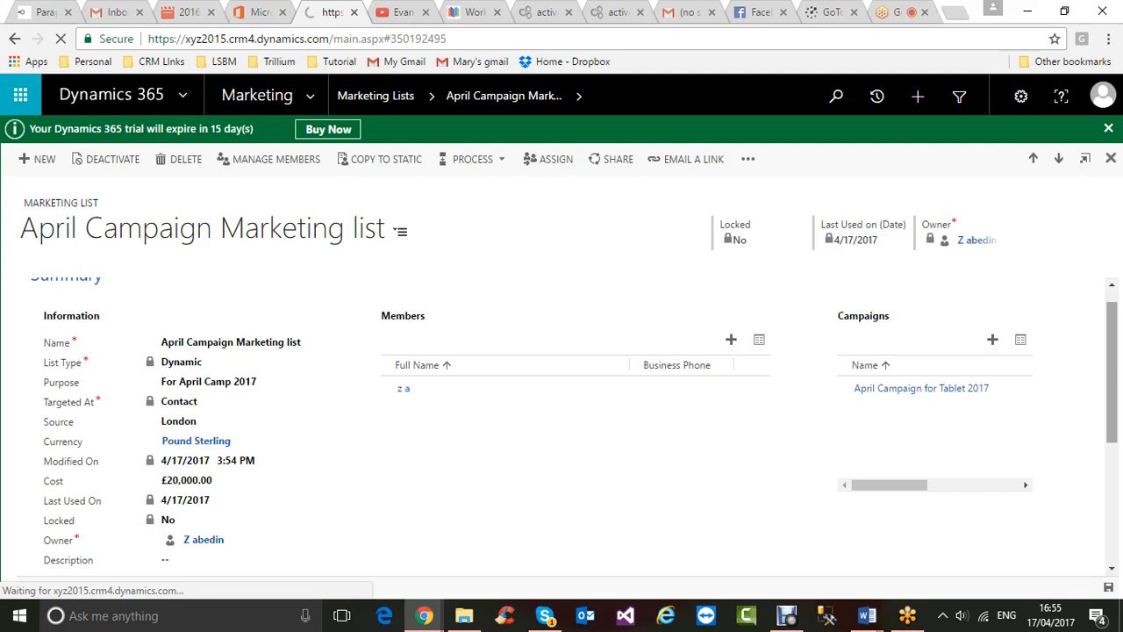
{"action": "left_click_drag", "start_coordinate": [1111, 372], "coordinate": [1111, 470]}
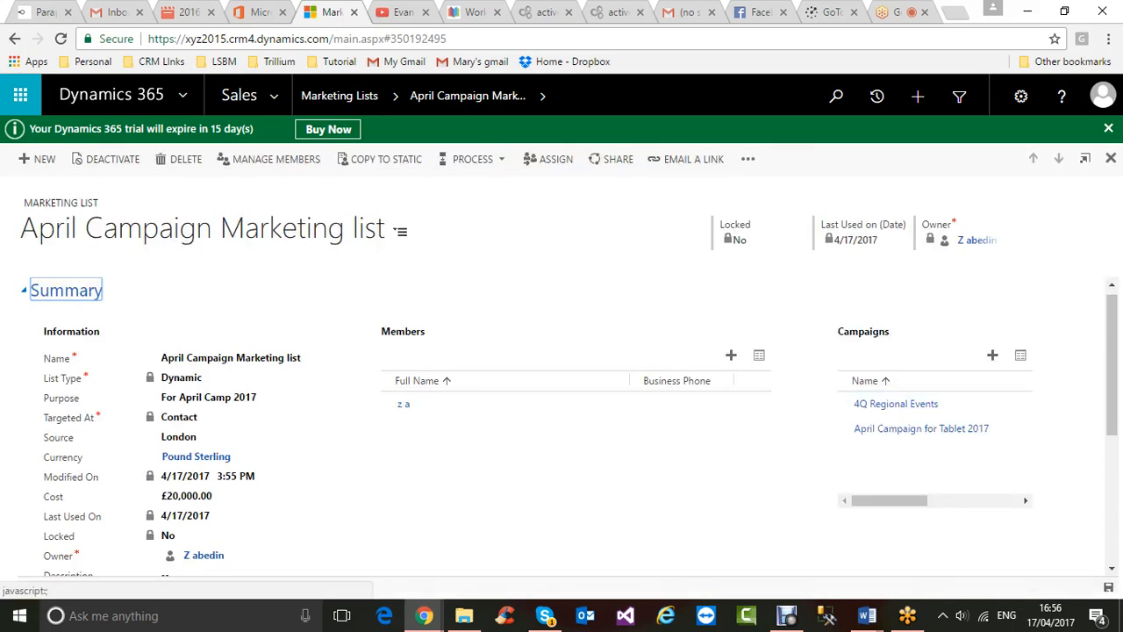
{"action": "left_click_drag", "start_coordinate": [1112, 364], "coordinate": [1111, 401]}
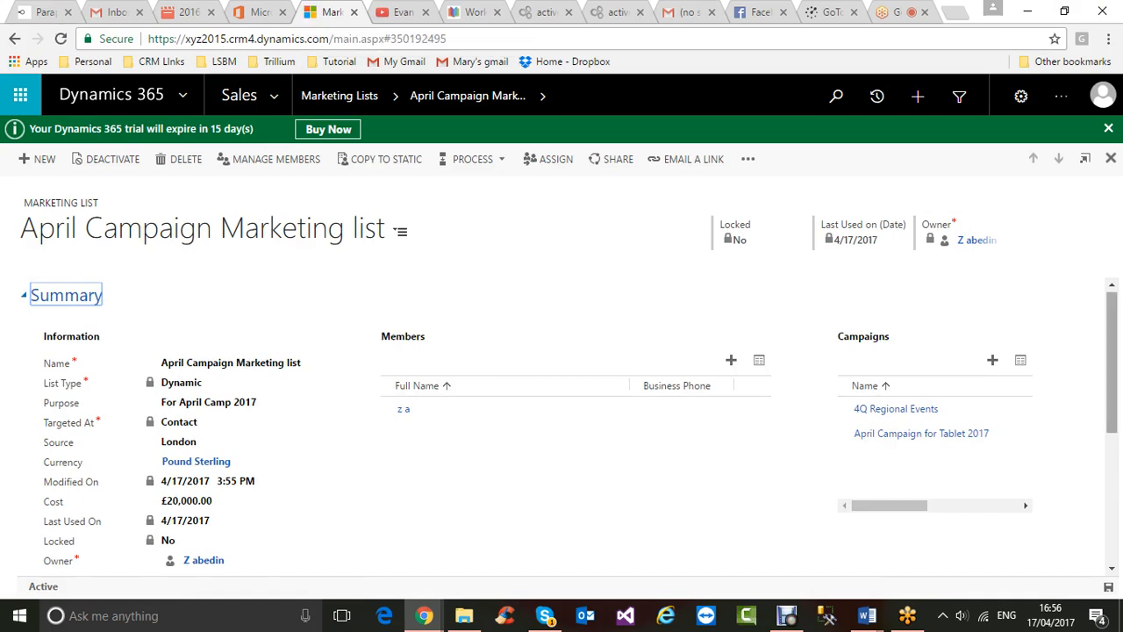
- Start a quick campaign from the list's Quick Campaigns and name it 'May Campaign Tablet 2017'
{"action": "scroll", "coordinate": [573, 422], "scroll_direction": "down", "scroll_amount": 2}
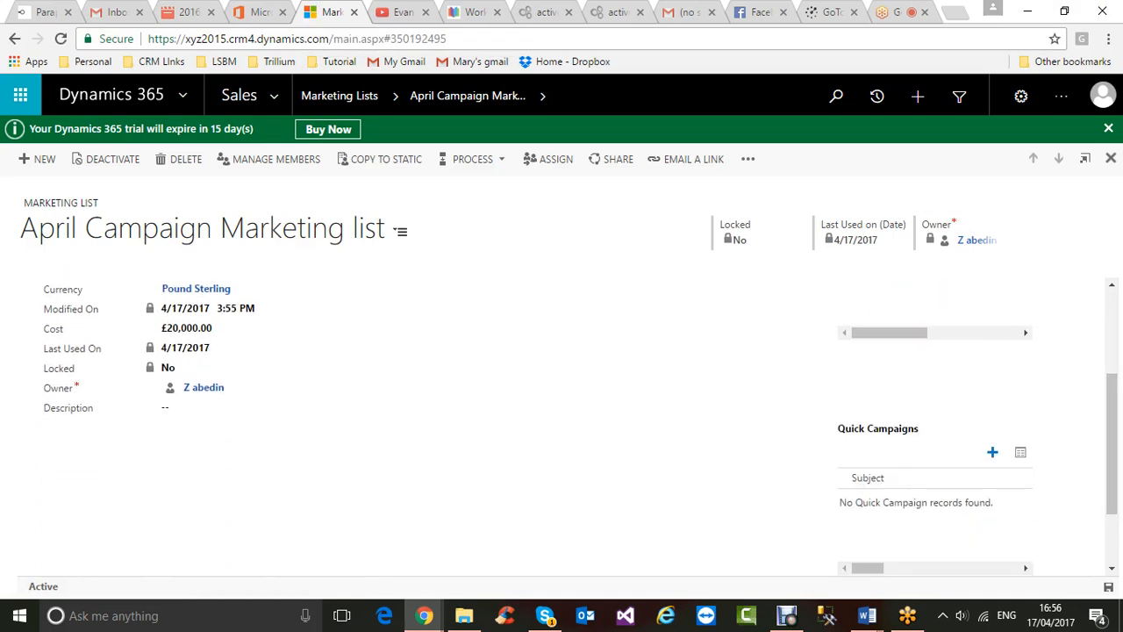
{"action": "left_click", "coordinate": [992, 451]}
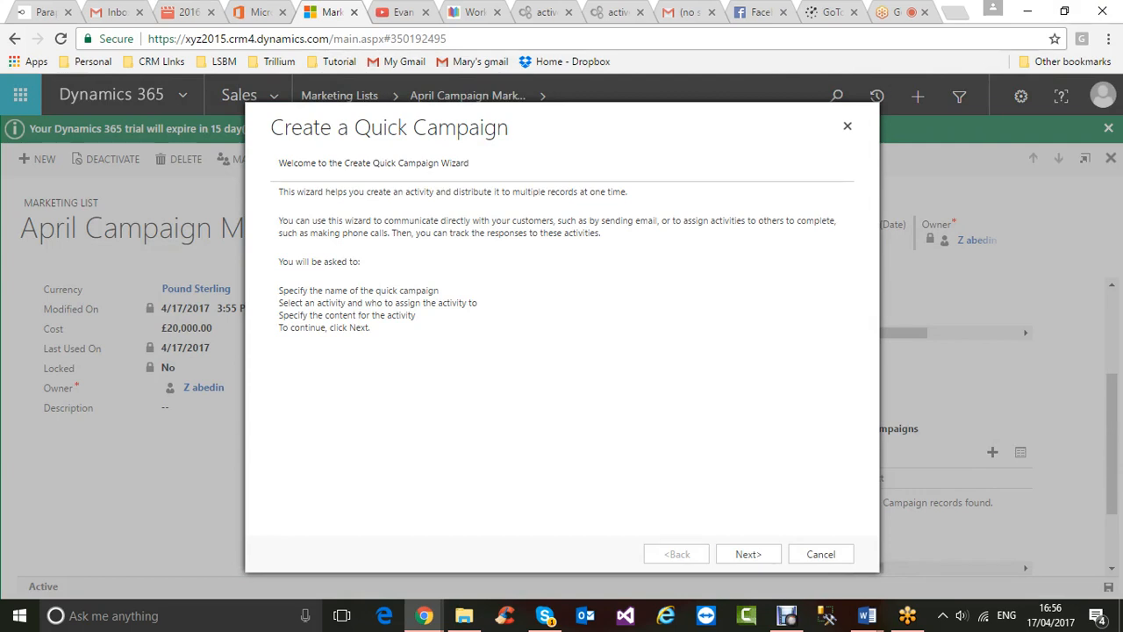
{"action": "left_click", "coordinate": [751, 556]}
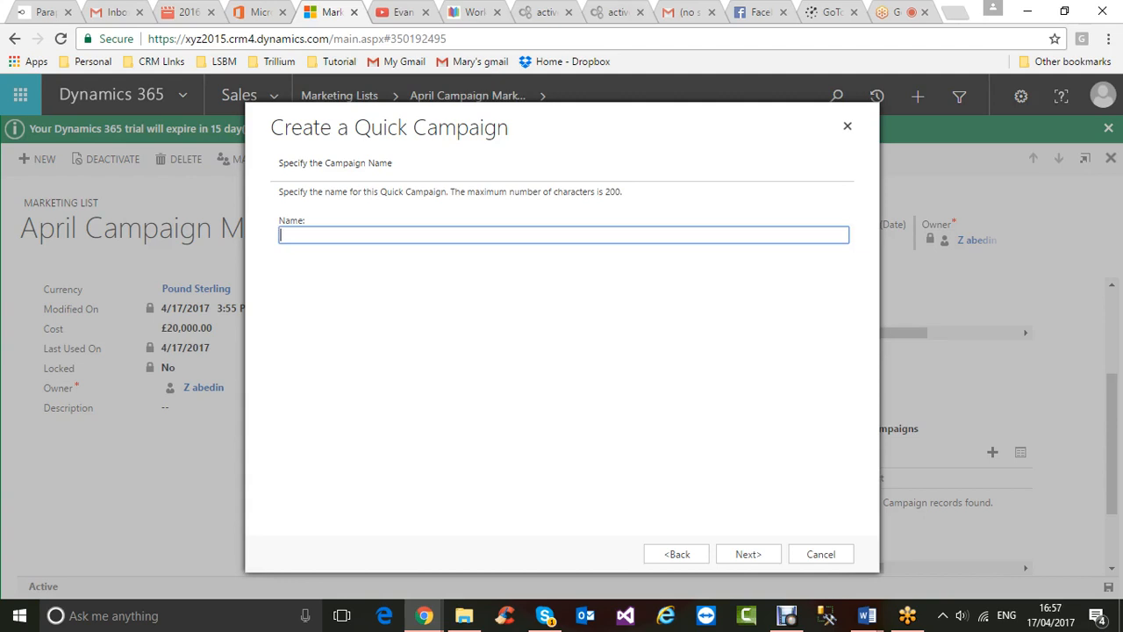
{"action": "type", "text": "May Campaign Tablet 2017"}
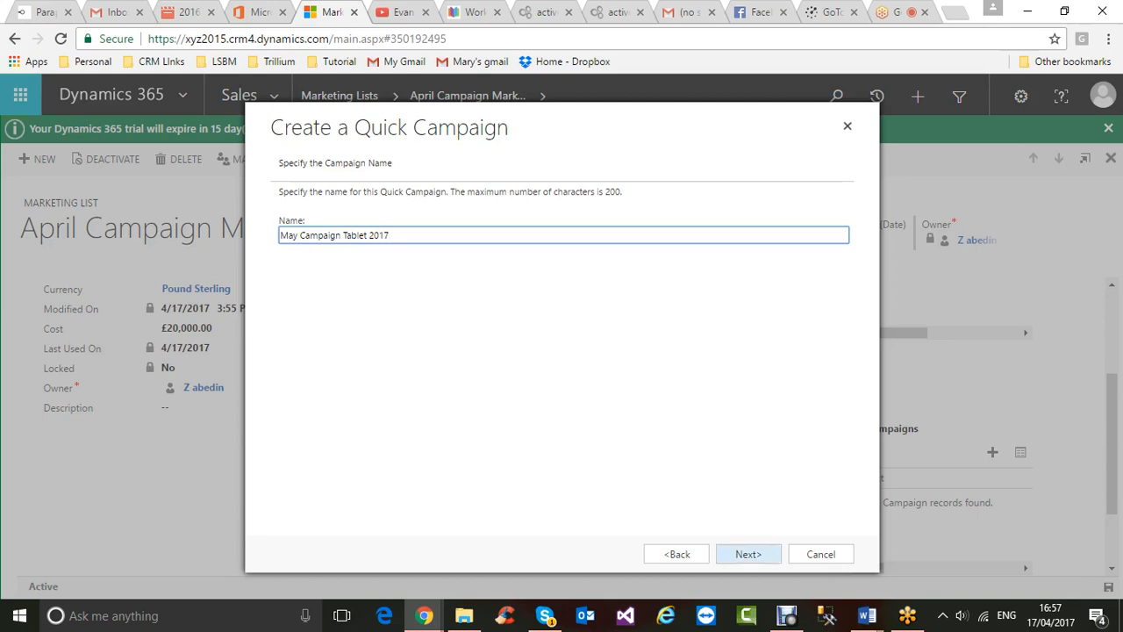
{"action": "left_click", "coordinate": [747, 553]}
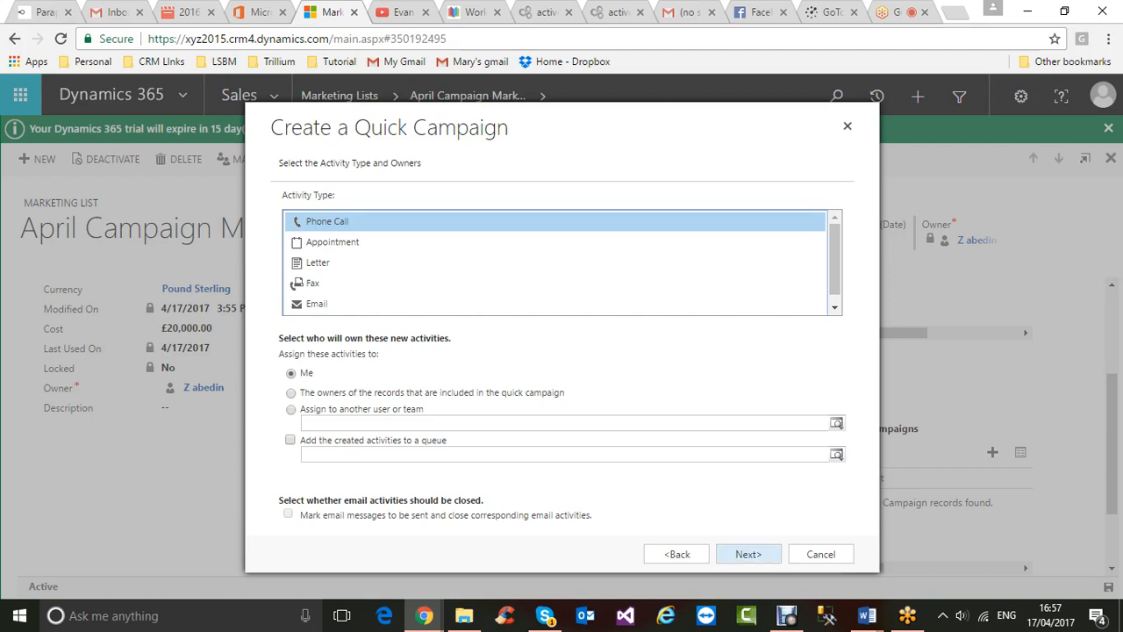
- Keep Phone Call as the activity with subject 'May Campaign 2017' and advance to the summary
{"action": "left_click", "coordinate": [748, 554]}
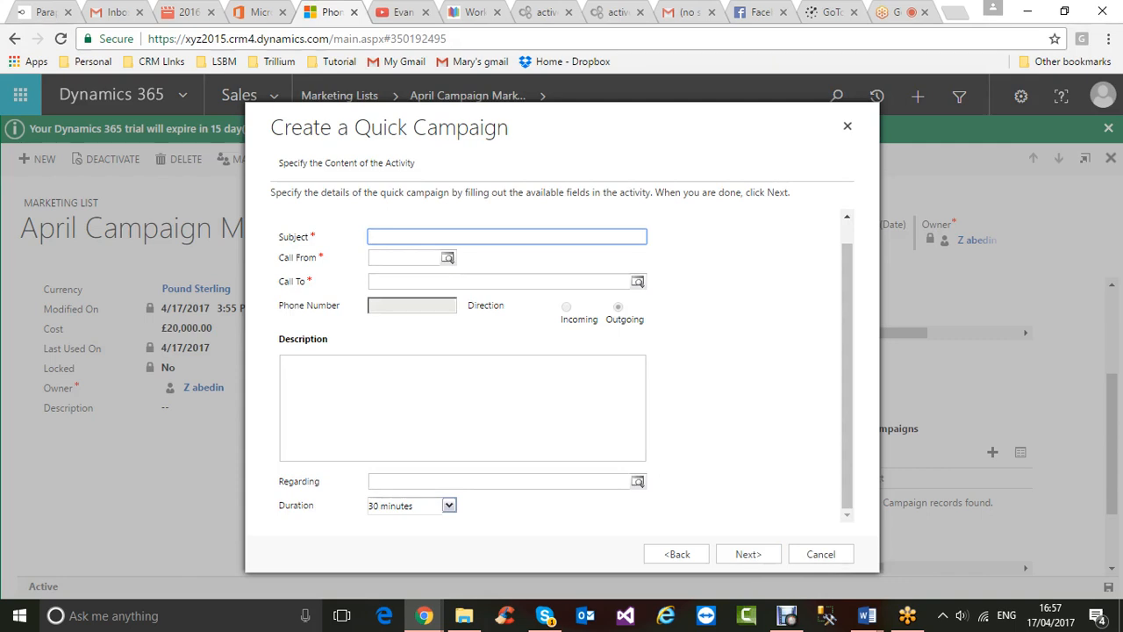
{"action": "type", "text": "May Campaign 2017"}
{"action": "key", "text": "Tab"}
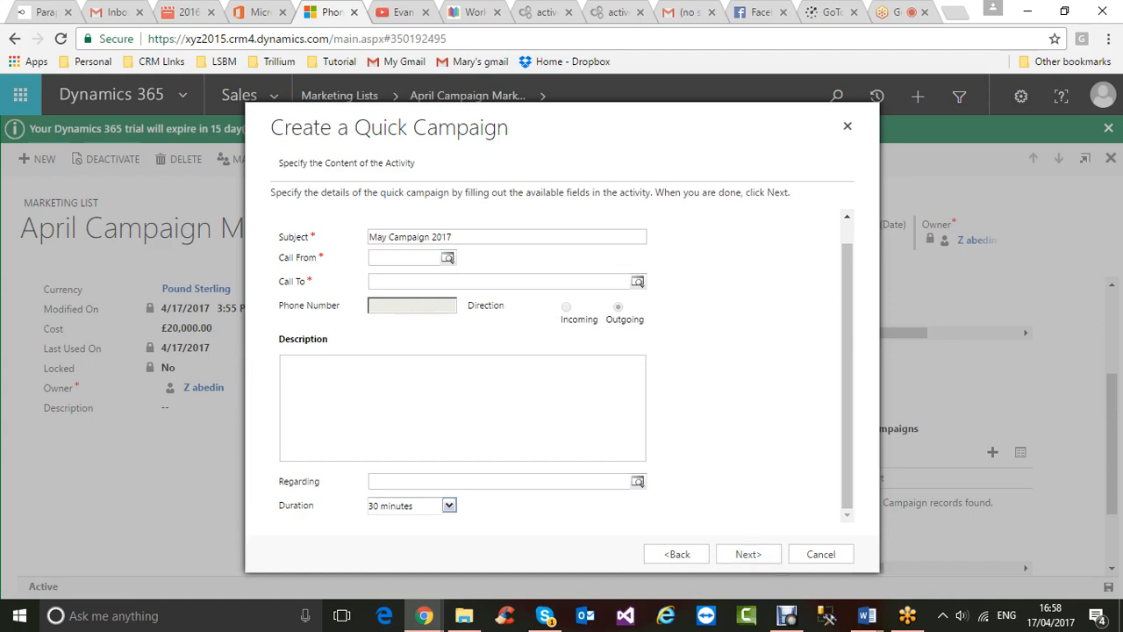
{"action": "left_click", "coordinate": [749, 553]}
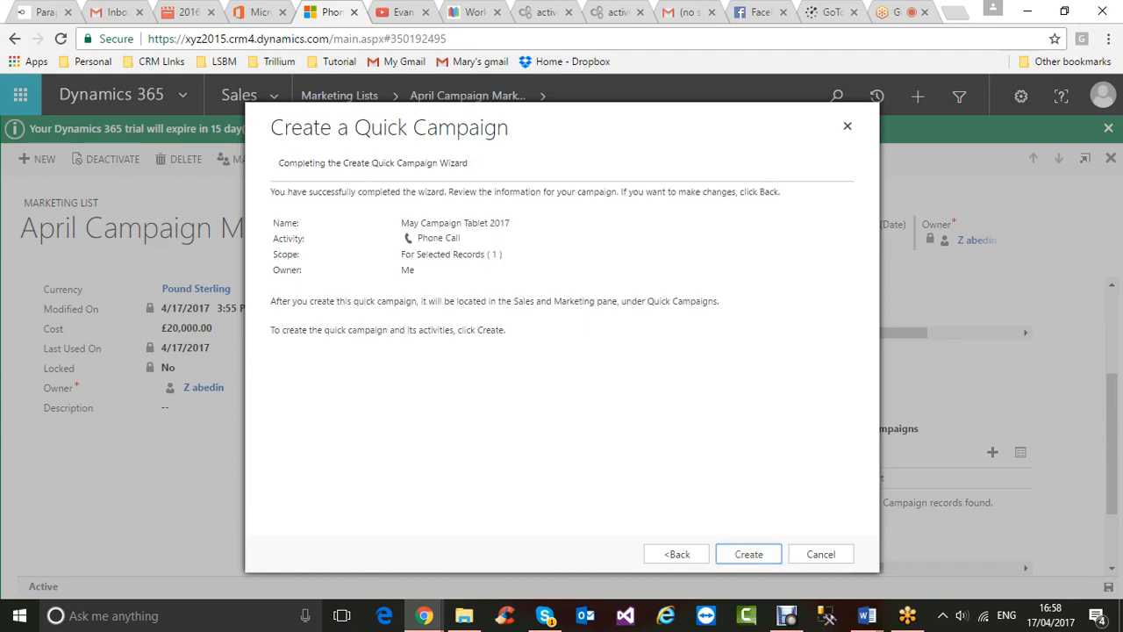
{"action": "left_click", "coordinate": [676, 554]}
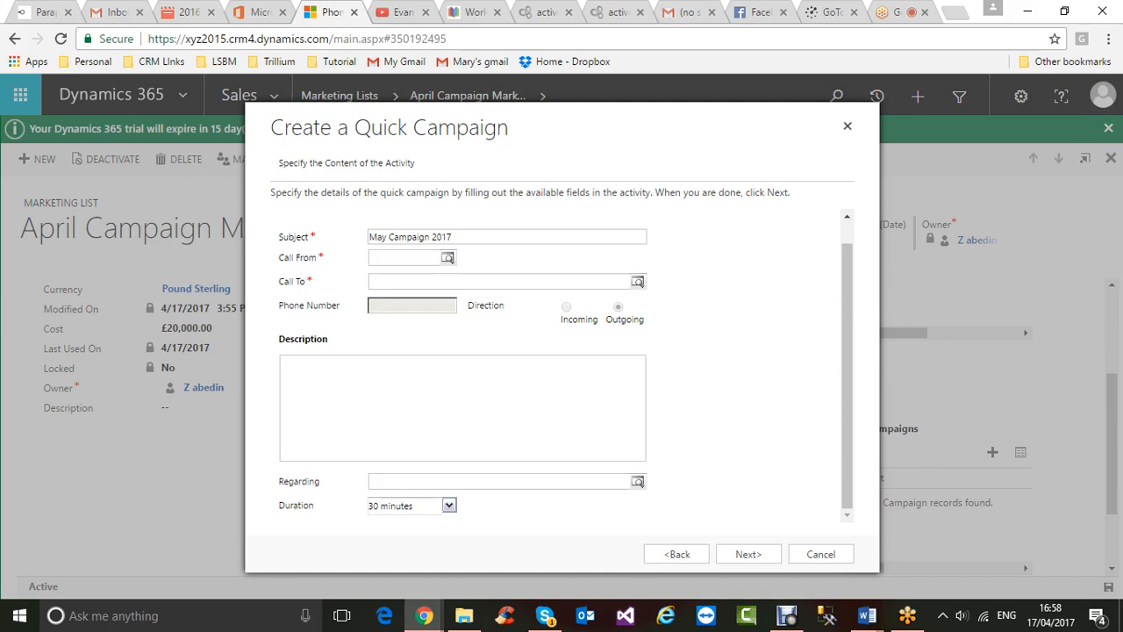
{"action": "left_click", "coordinate": [749, 553]}
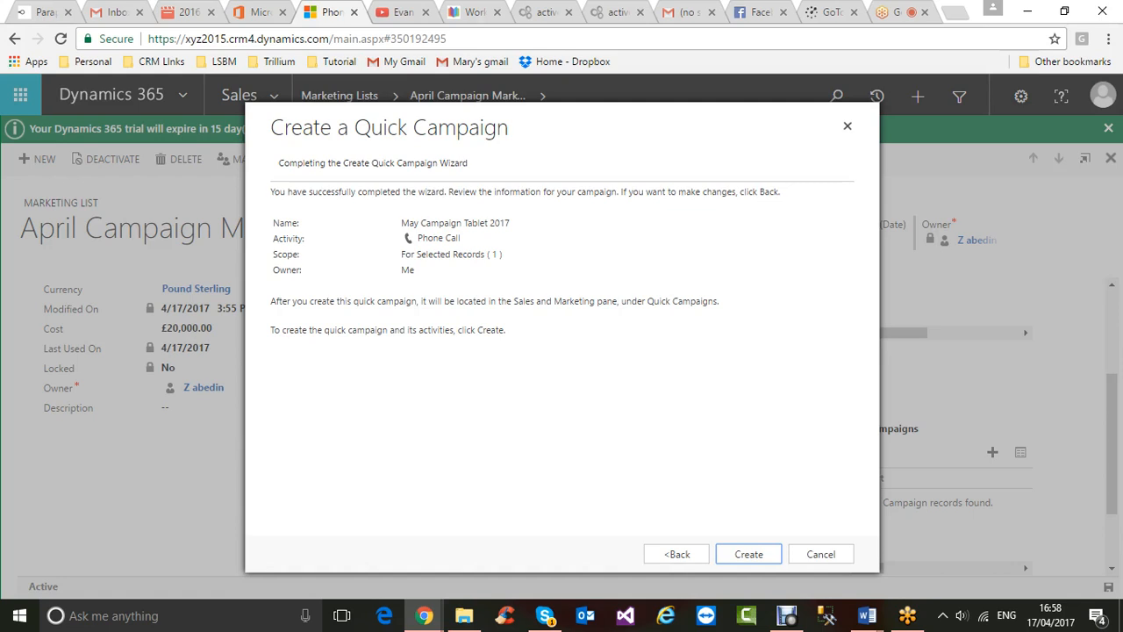
{"action": "left_click", "coordinate": [676, 554]}
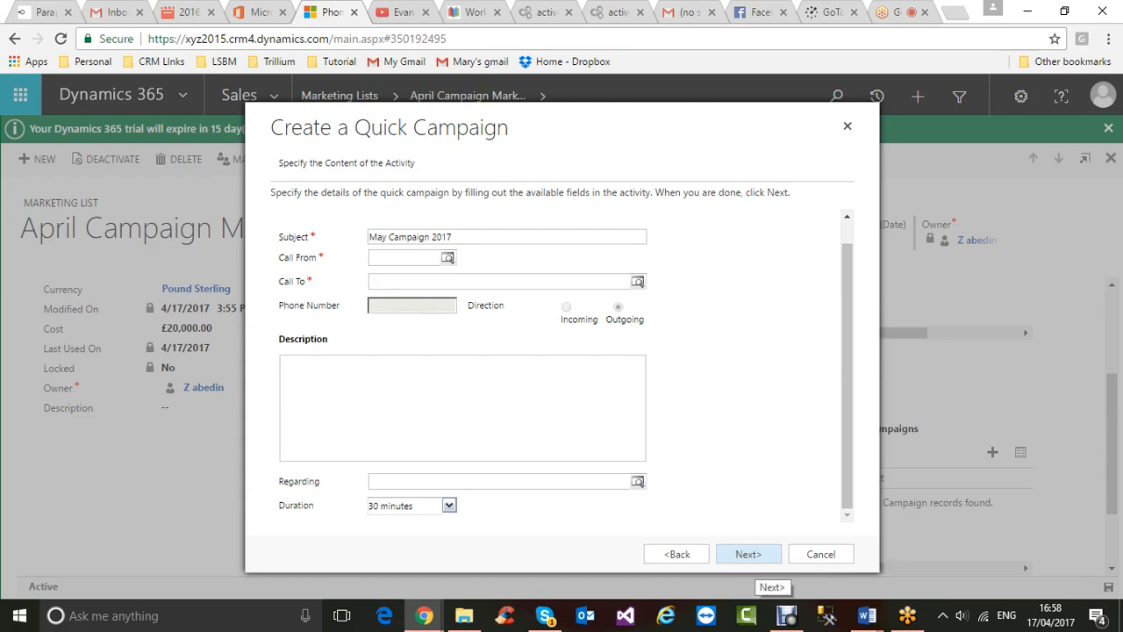
{"action": "left_click", "coordinate": [750, 554]}
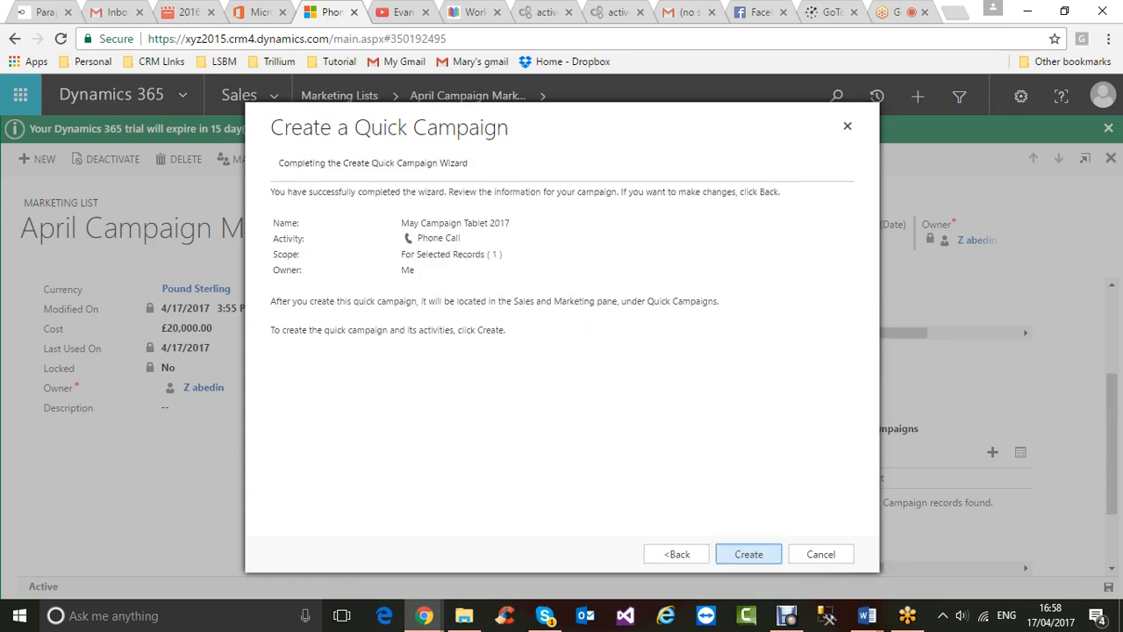
- Create the May Campaign Tablet 2017 quick campaign and check it under Quick Campaigns
{"action": "left_click", "coordinate": [748, 553]}
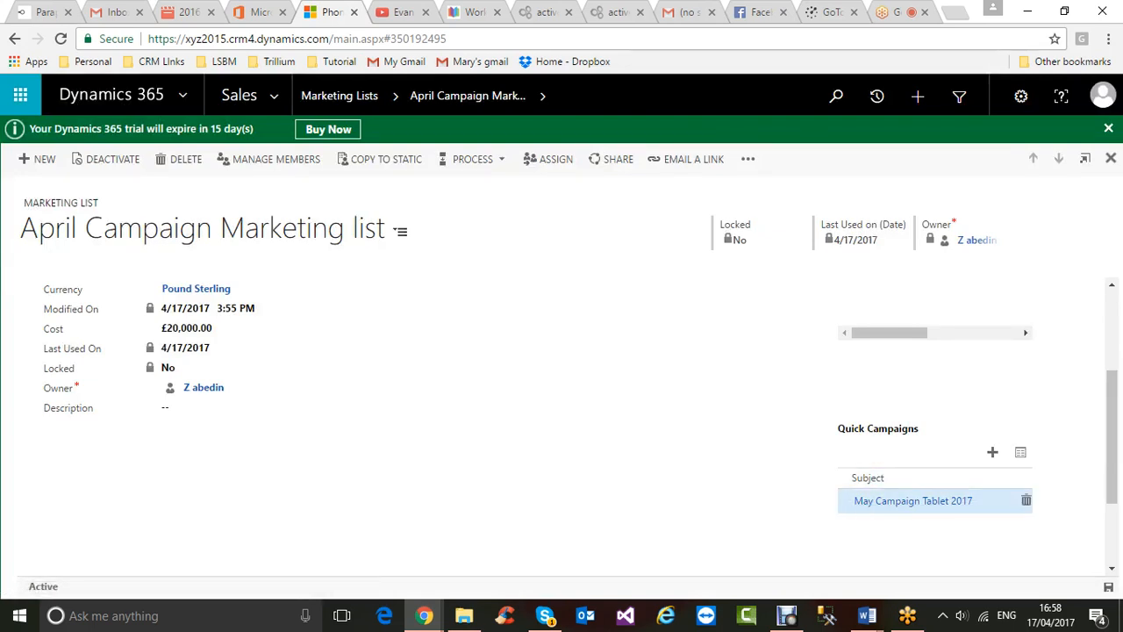
{"action": "scroll", "coordinate": [562, 422], "scroll_direction": "down", "scroll_amount": 1}
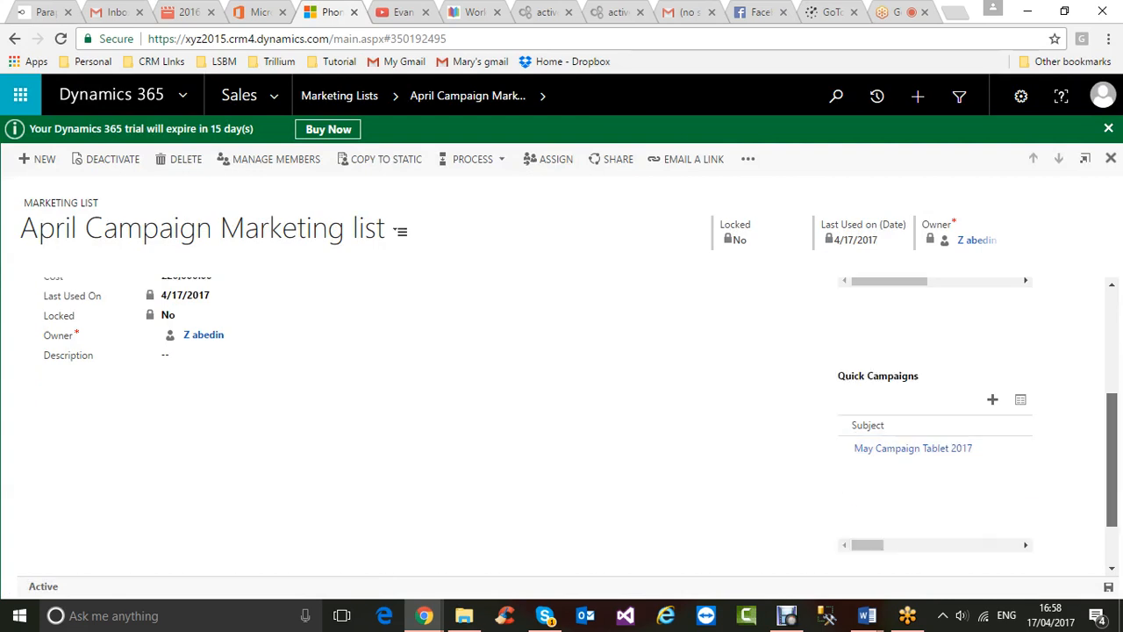
{"action": "scroll", "coordinate": [561, 421], "scroll_direction": "down", "scroll_amount": 1}
{"action": "scroll", "coordinate": [562, 421], "scroll_direction": "up", "scroll_amount": 5}
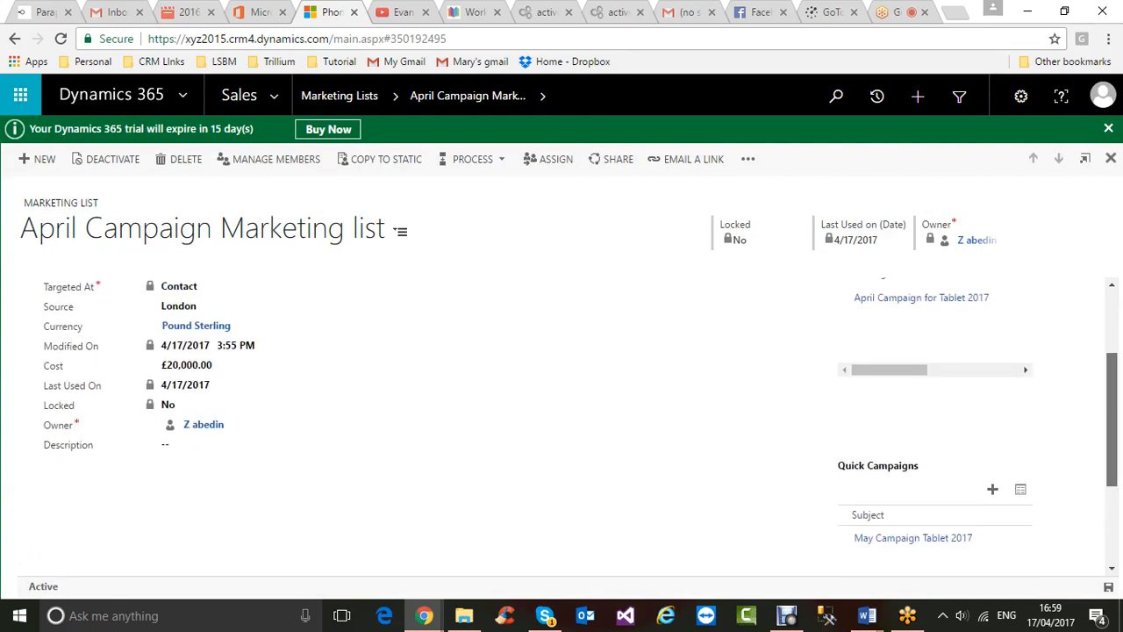
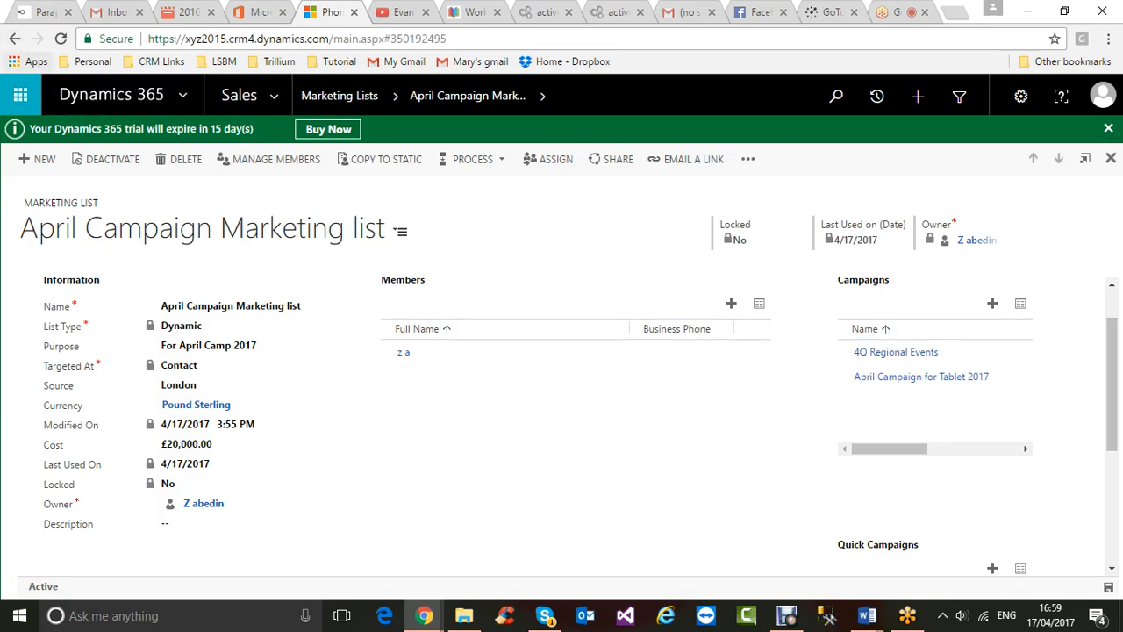
- Go back a page and switch the Dynamics 365 area map to Marketing
{"action": "left_click", "coordinate": [14, 38]}
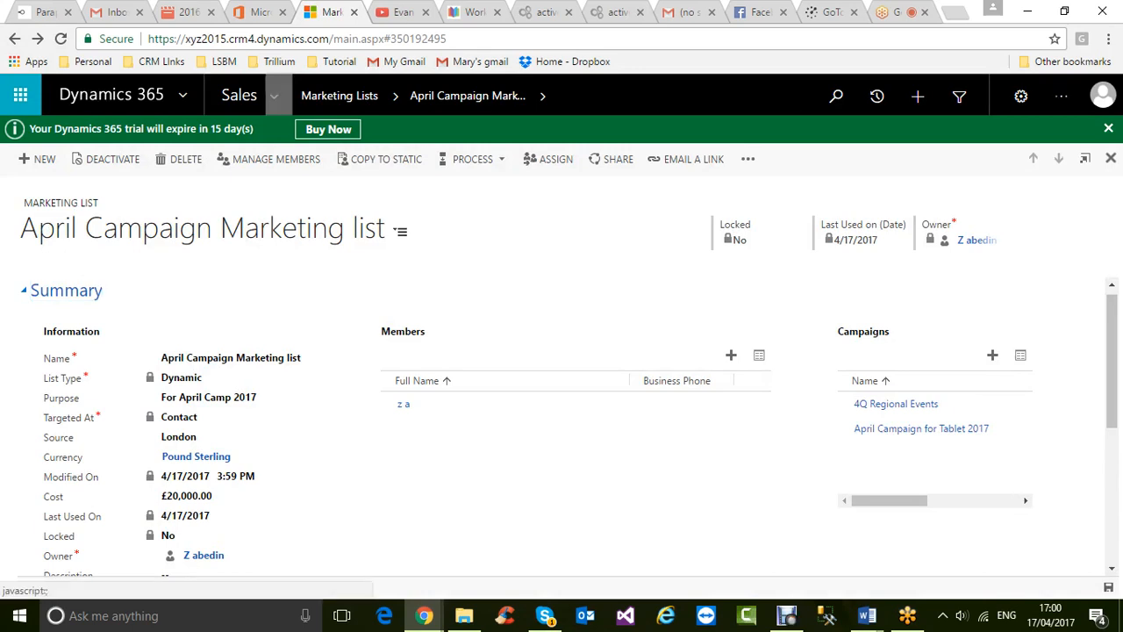
{"action": "left_click", "coordinate": [239, 94]}
{"action": "left_click", "coordinate": [717, 218]}
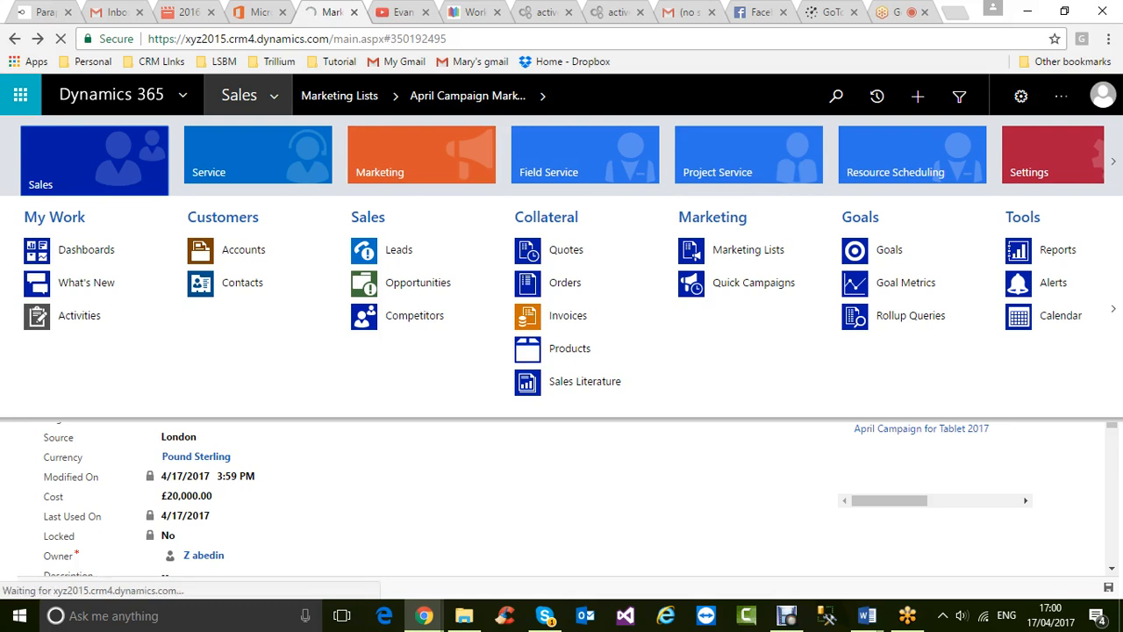
{"action": "left_click", "coordinate": [386, 176]}
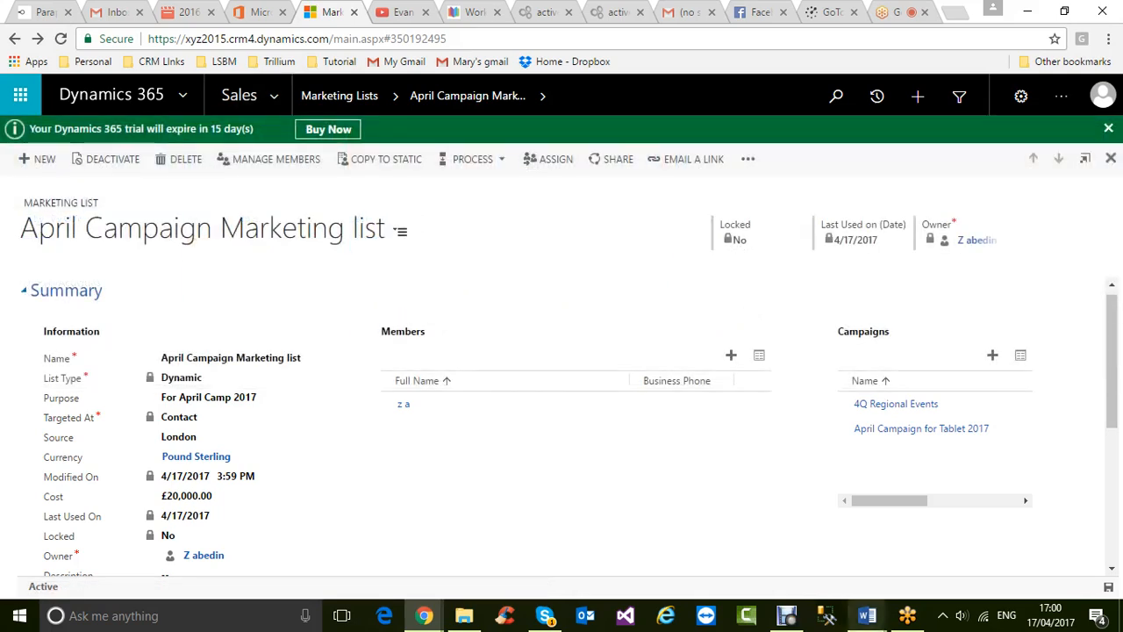
- Read the Day 3 CRM session notes on converting campaign responses, then return to the April Campaign list
{"action": "mouse_move", "coordinate": [867, 615]}
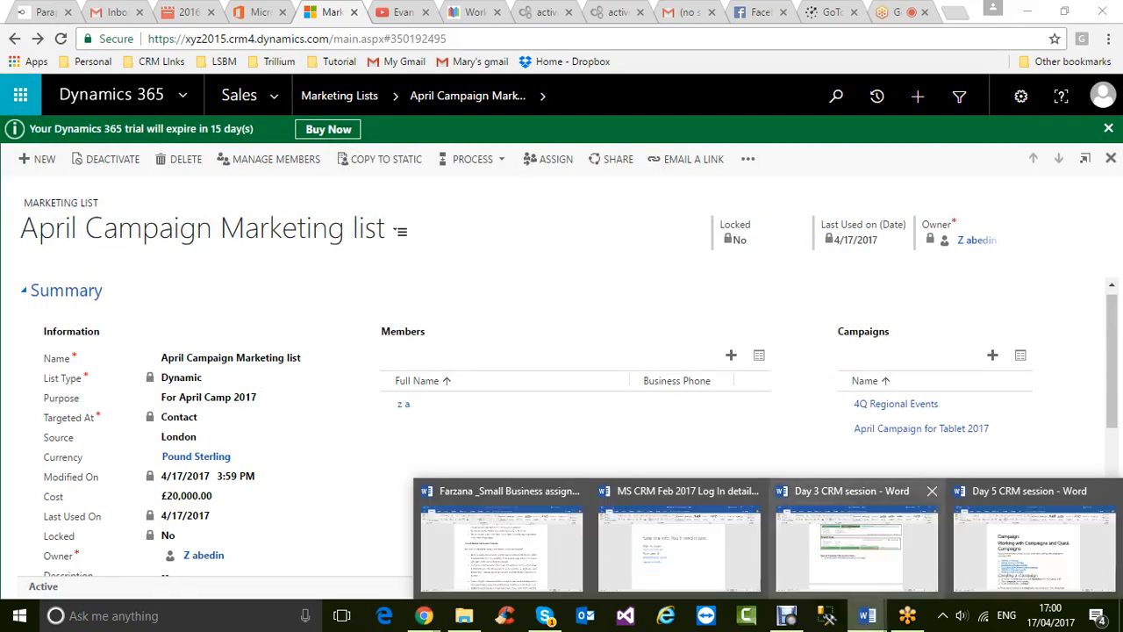
{"action": "left_click", "coordinate": [856, 540]}
{"action": "scroll", "coordinate": [555, 351], "scroll_direction": "up", "scroll_amount": 10}
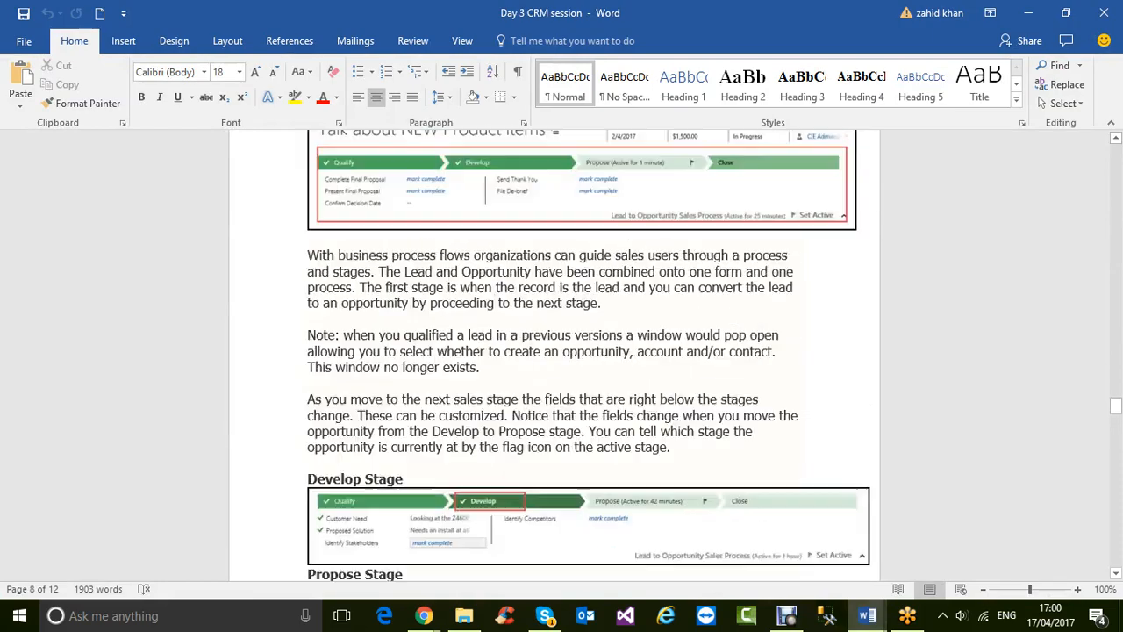
{"action": "scroll", "coordinate": [555, 351], "scroll_direction": "up", "scroll_amount": 9}
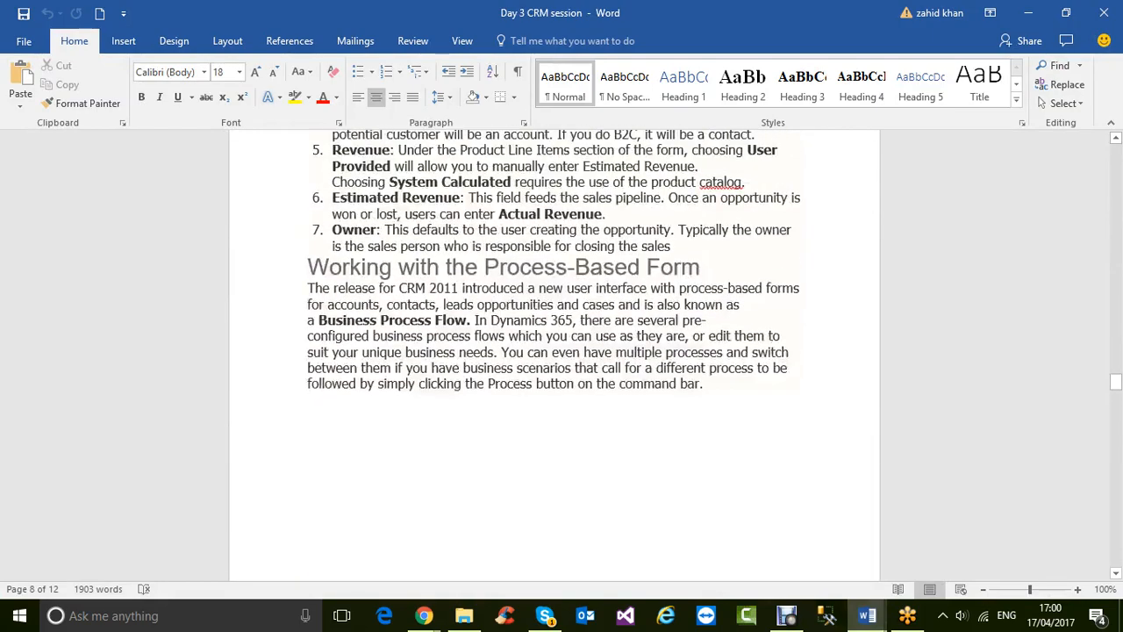
{"action": "scroll", "coordinate": [554, 351], "scroll_direction": "down", "scroll_amount": 9}
{"action": "scroll", "coordinate": [554, 351], "scroll_direction": "down", "scroll_amount": 14}
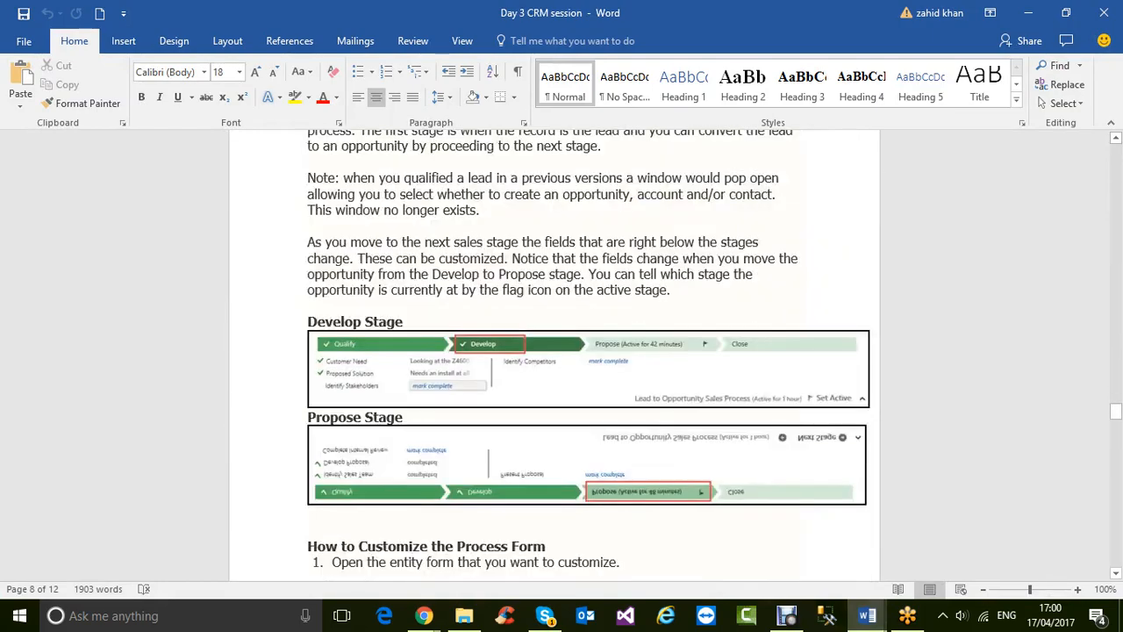
{"action": "scroll", "coordinate": [554, 351], "scroll_direction": "down", "scroll_amount": 15}
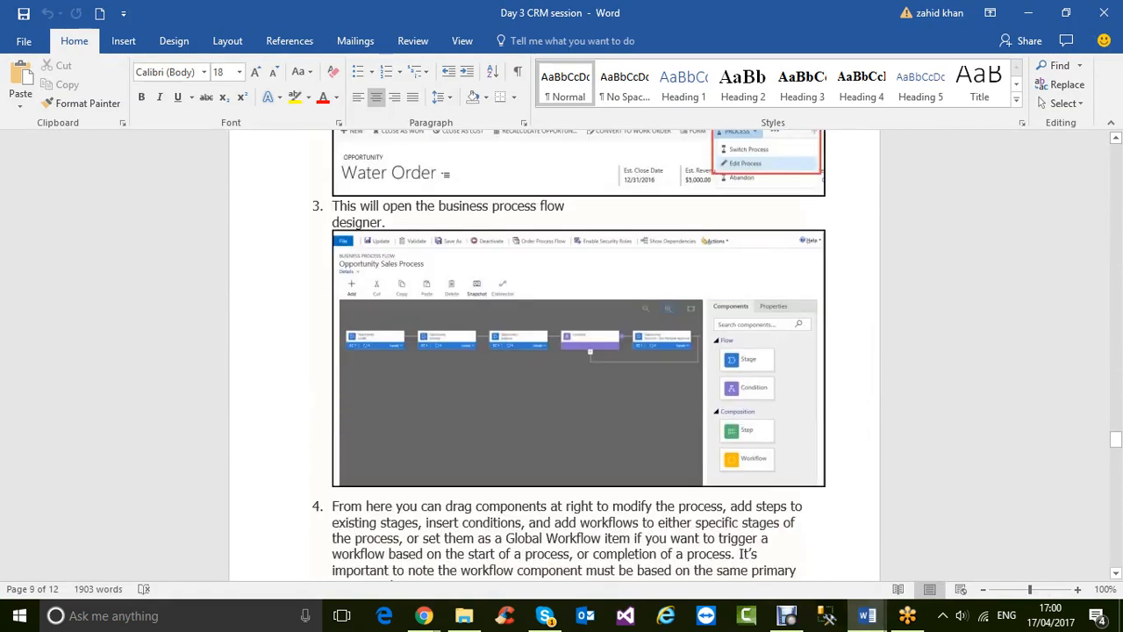
{"action": "scroll", "coordinate": [555, 350], "scroll_direction": "down", "scroll_amount": 8}
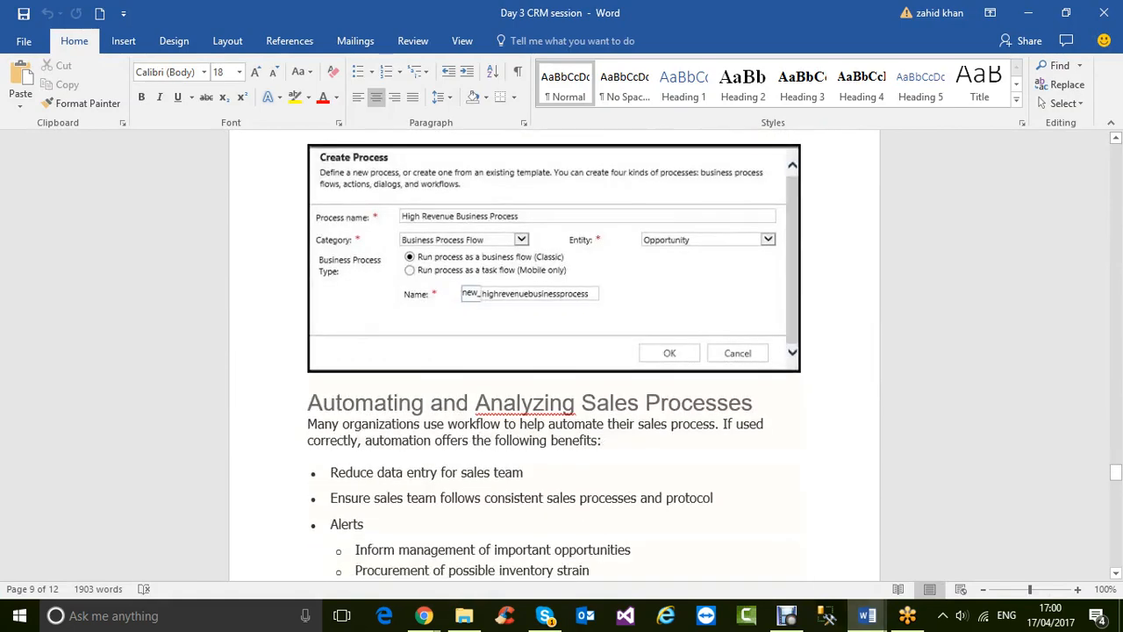
{"action": "scroll", "coordinate": [555, 351], "scroll_direction": "up", "scroll_amount": 4}
{"action": "scroll", "coordinate": [554, 351], "scroll_direction": "up", "scroll_amount": 15}
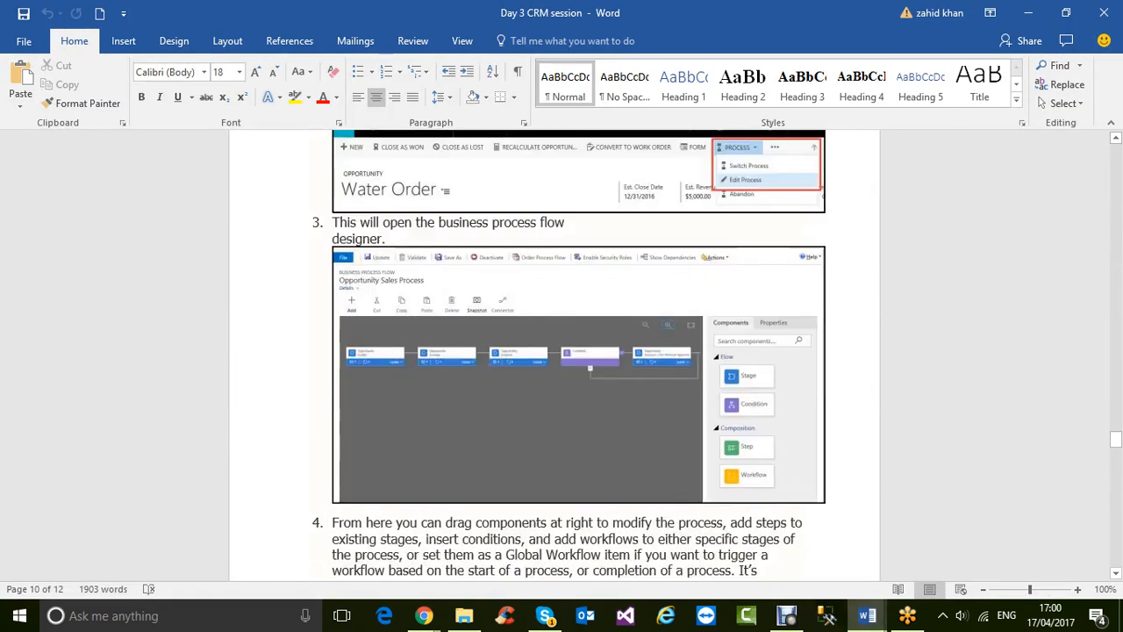
{"action": "scroll", "coordinate": [555, 351], "scroll_direction": "up", "scroll_amount": 20}
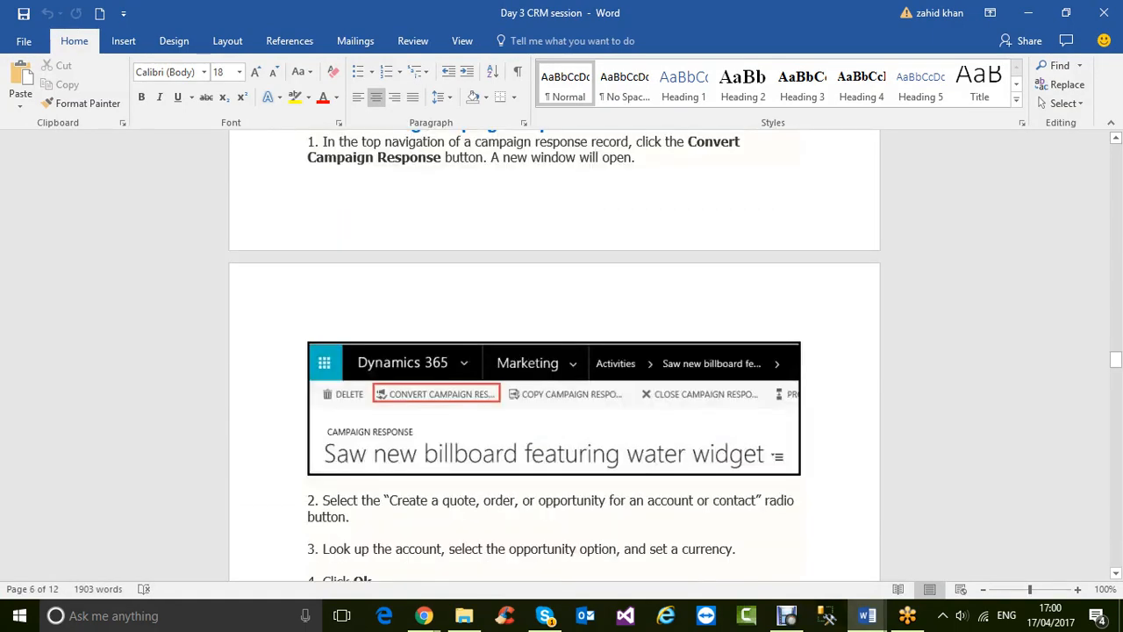
{"action": "scroll", "coordinate": [554, 351], "scroll_direction": "up", "scroll_amount": 5}
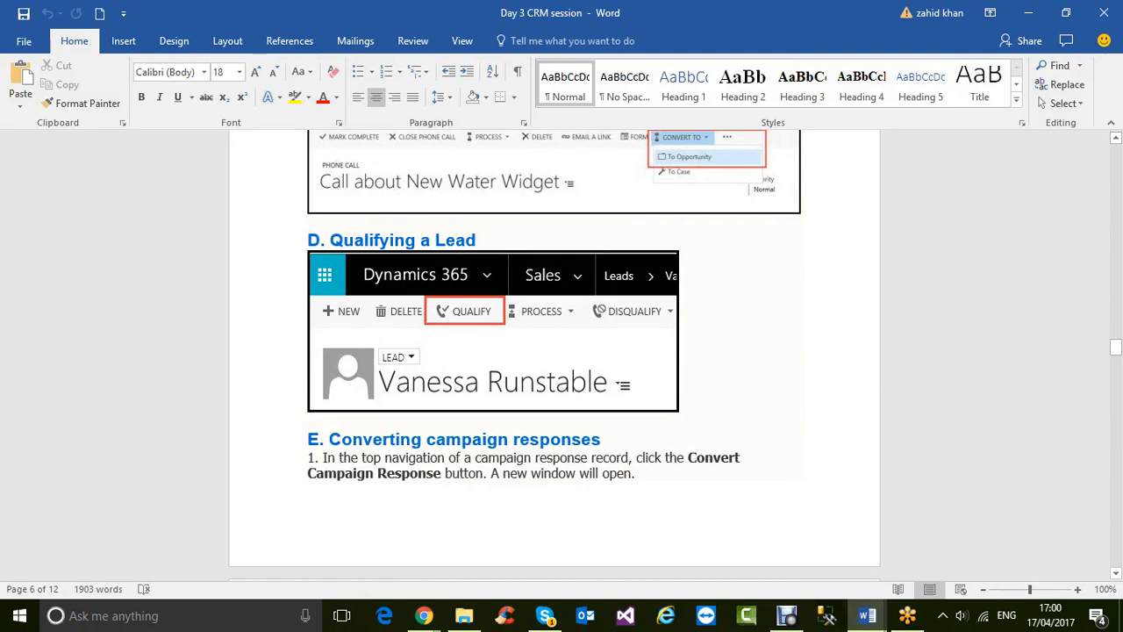
{"action": "scroll", "coordinate": [554, 351], "scroll_direction": "down", "scroll_amount": 3}
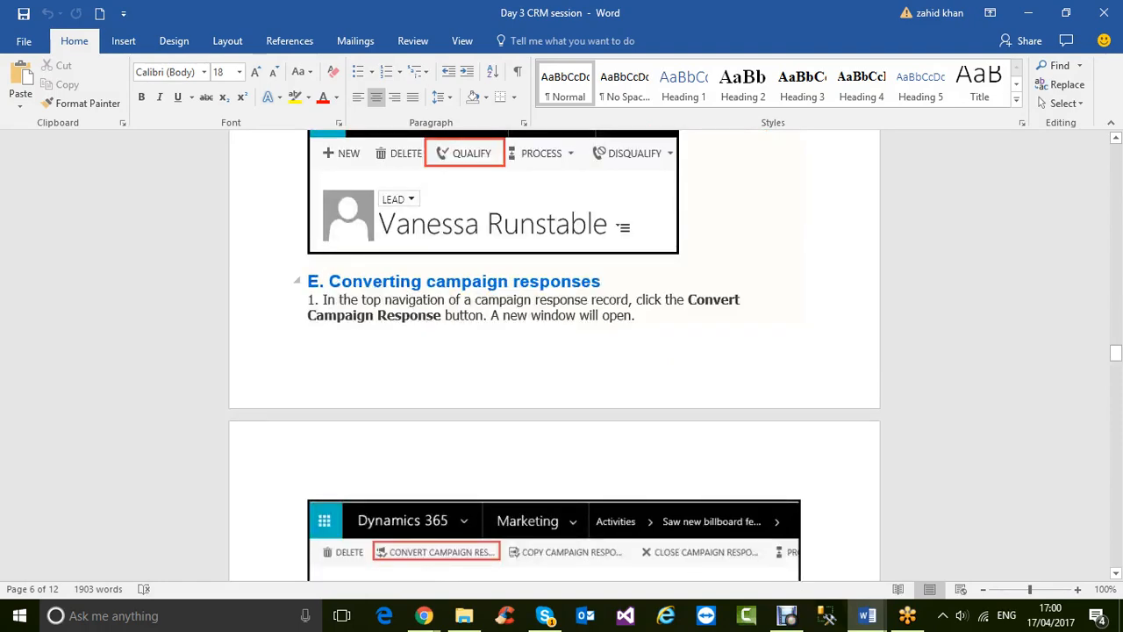
{"action": "scroll", "coordinate": [553, 351], "scroll_direction": "up", "scroll_amount": 5}
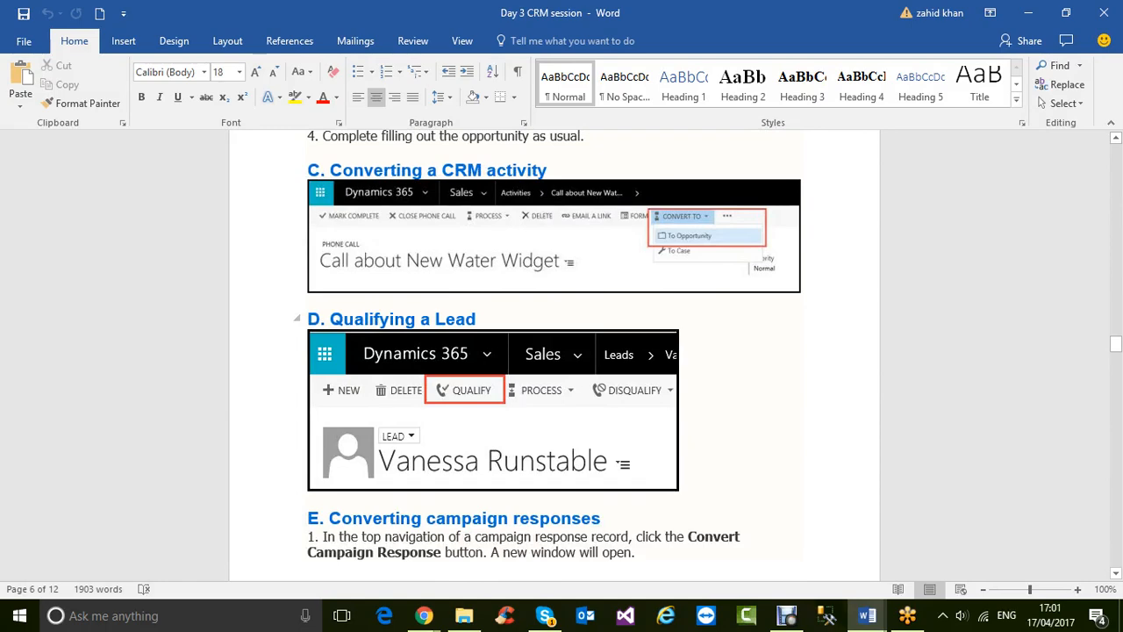
{"action": "scroll", "coordinate": [553, 351], "scroll_direction": "up", "scroll_amount": 5}
{"action": "scroll", "coordinate": [553, 351], "scroll_direction": "down", "scroll_amount": 5}
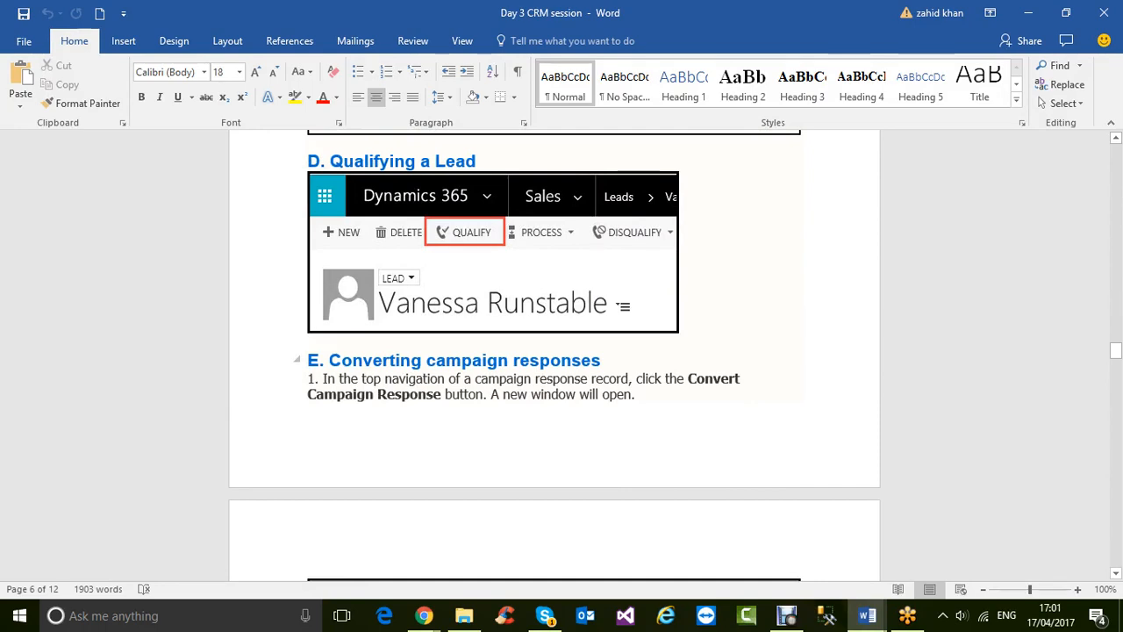
{"action": "scroll", "coordinate": [554, 355], "scroll_direction": "down", "scroll_amount": 8}
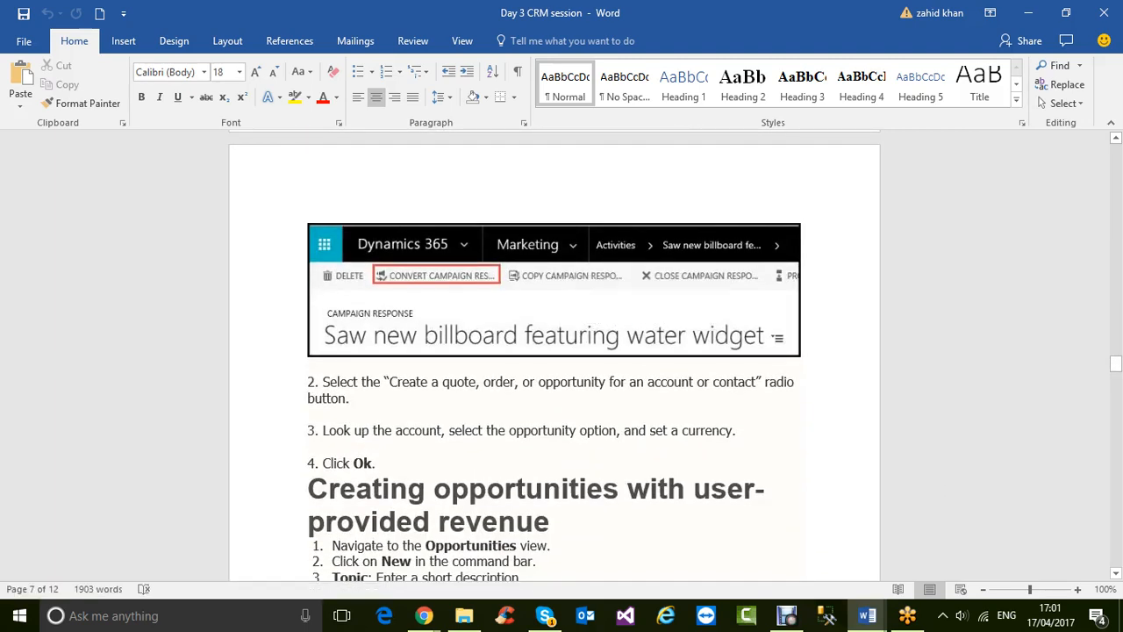
{"action": "mouse_move", "coordinate": [424, 615]}
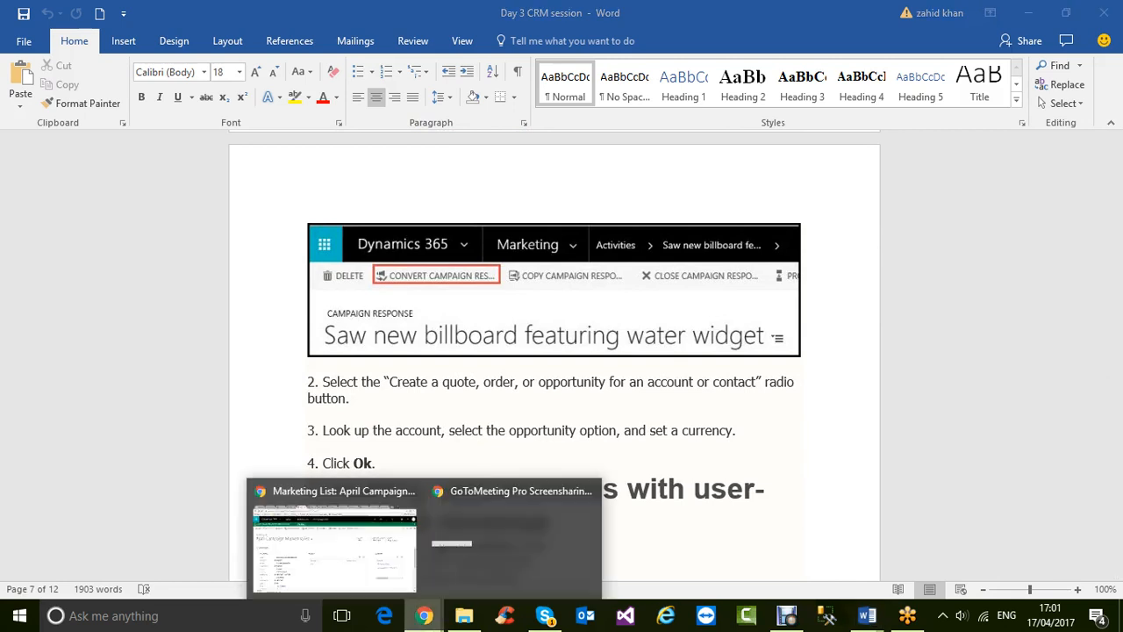
{"action": "left_click", "coordinate": [329, 535]}
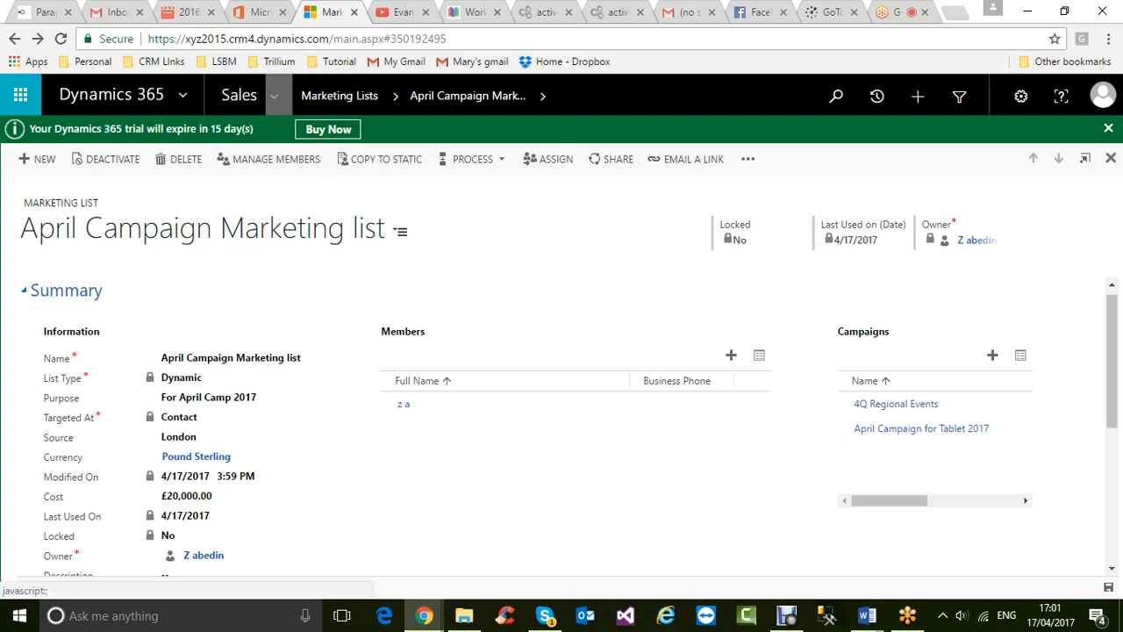
- Open the April Campaign for Tablet 2017 record from Marketing > Campaigns and show its related record types
{"action": "left_click", "coordinate": [274, 96]}
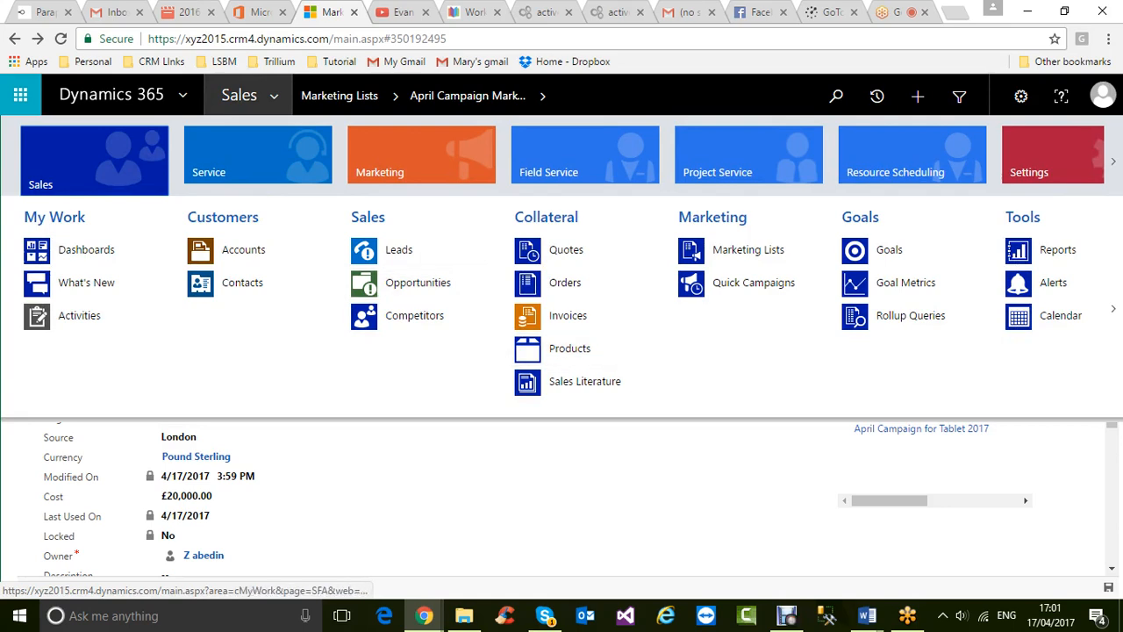
{"action": "left_click", "coordinate": [421, 157]}
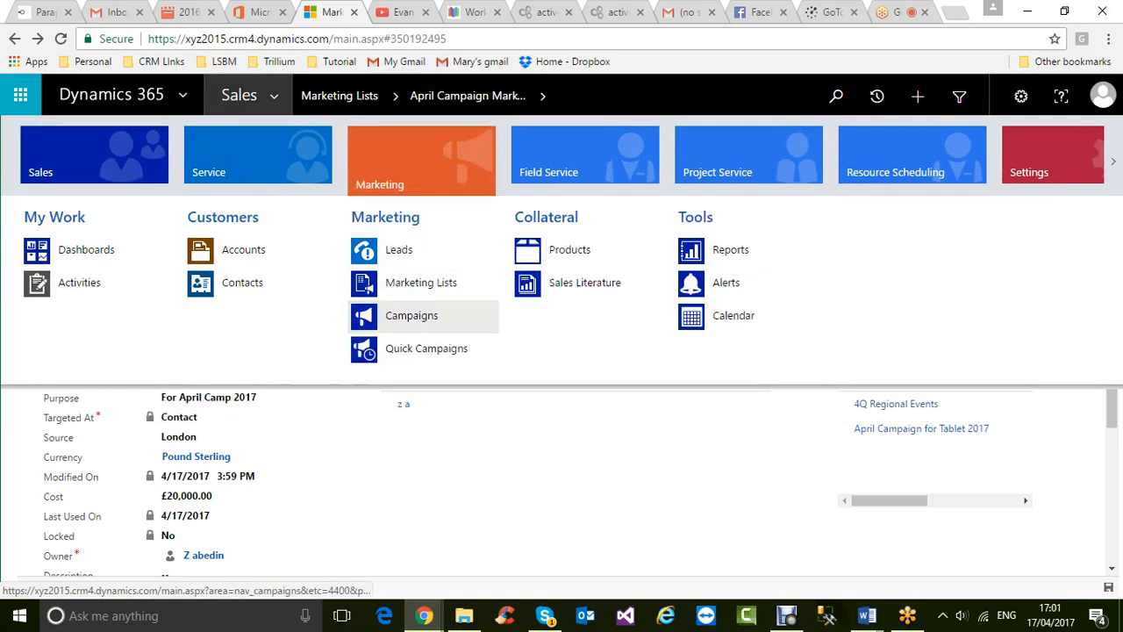
{"action": "left_click", "coordinate": [412, 315]}
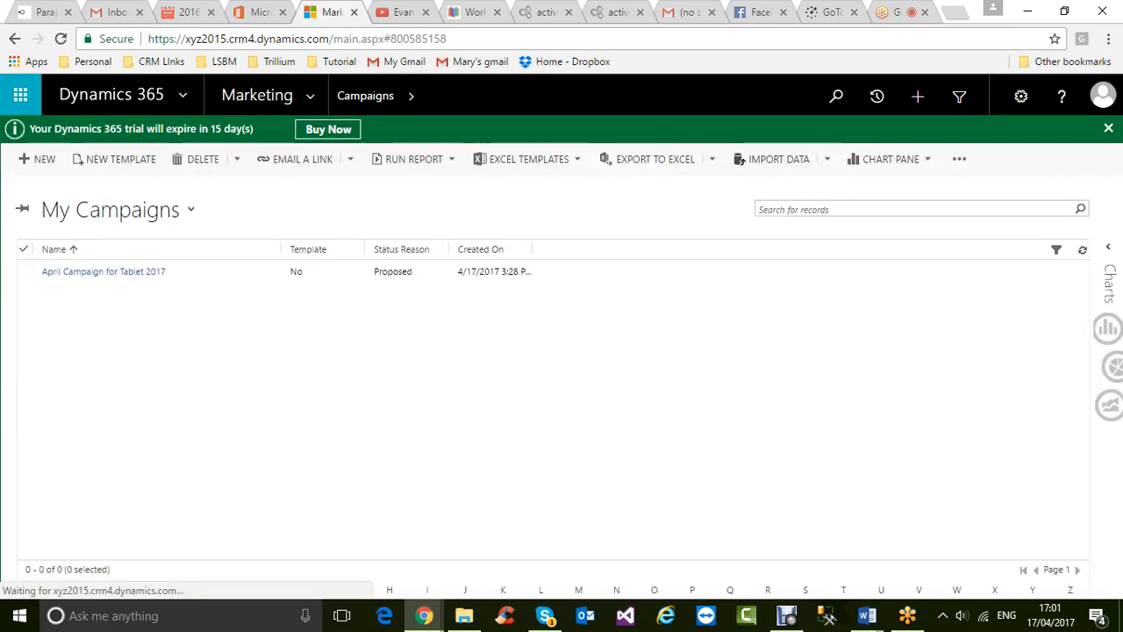
{"action": "left_click", "coordinate": [103, 271]}
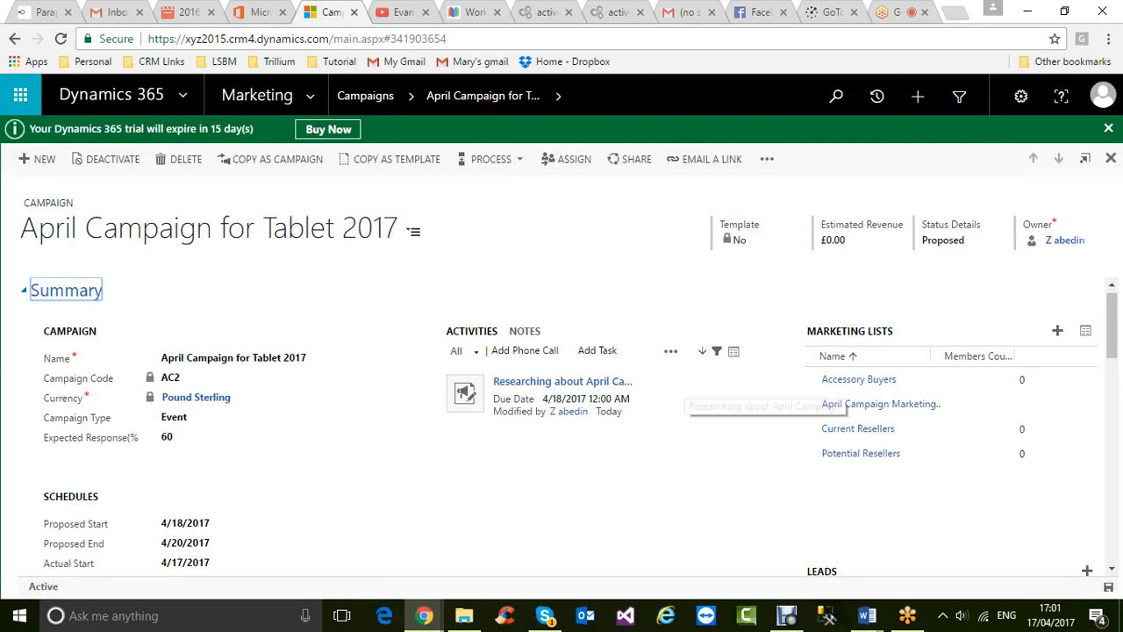
{"action": "scroll", "coordinate": [562, 428], "scroll_direction": "down", "scroll_amount": 1}
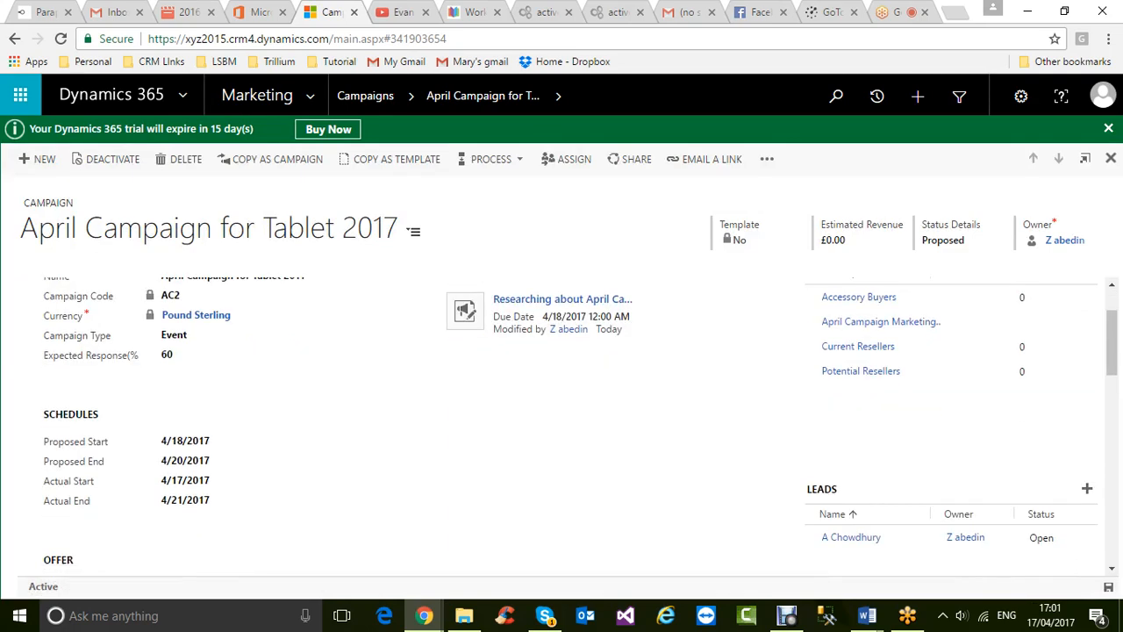
{"action": "scroll", "coordinate": [561, 427], "scroll_direction": "up", "scroll_amount": 1}
{"action": "left_click", "coordinate": [527, 96]}
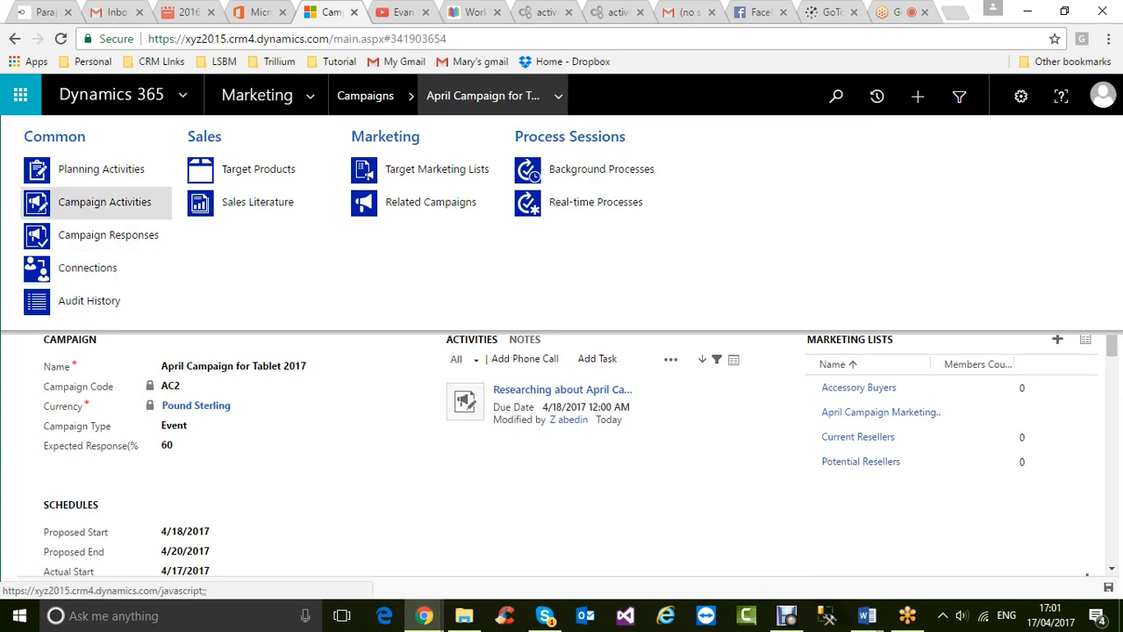
- Open the Researching about April Campaign activity from the campaign's Campaign Activities
{"action": "left_click", "coordinate": [97, 201]}
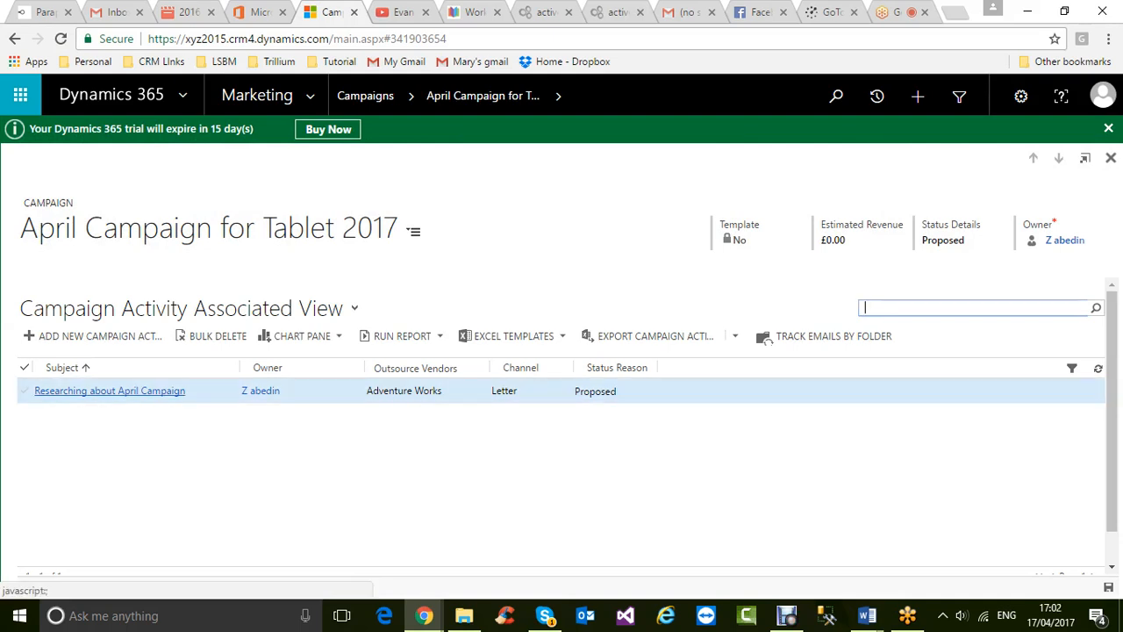
{"action": "left_click", "coordinate": [148, 391]}
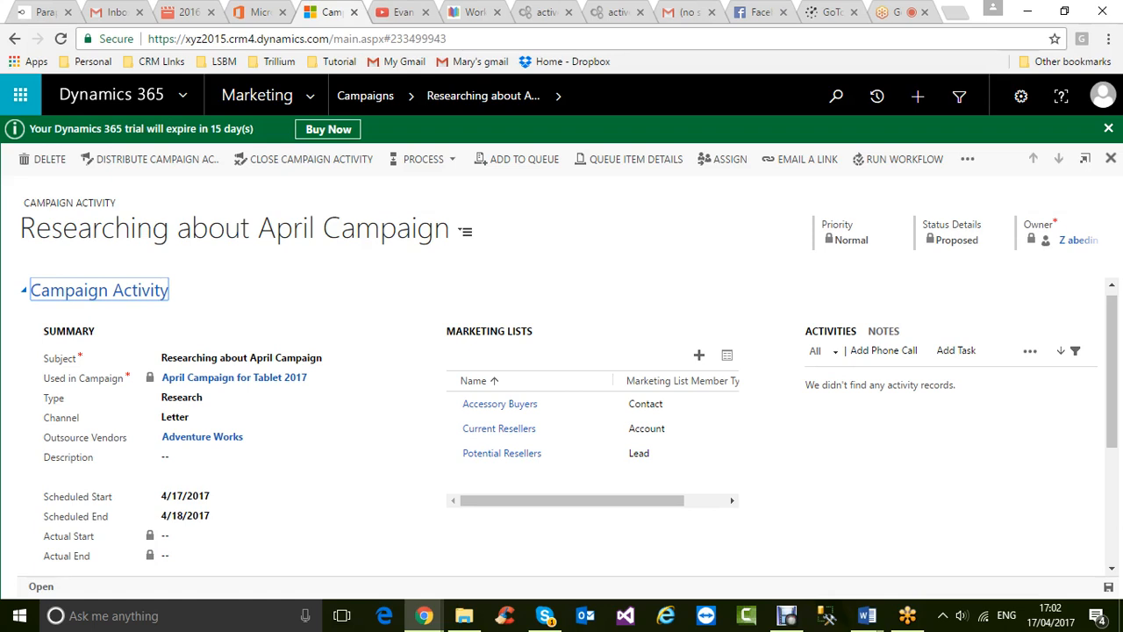
{"action": "left_click", "coordinate": [967, 158]}
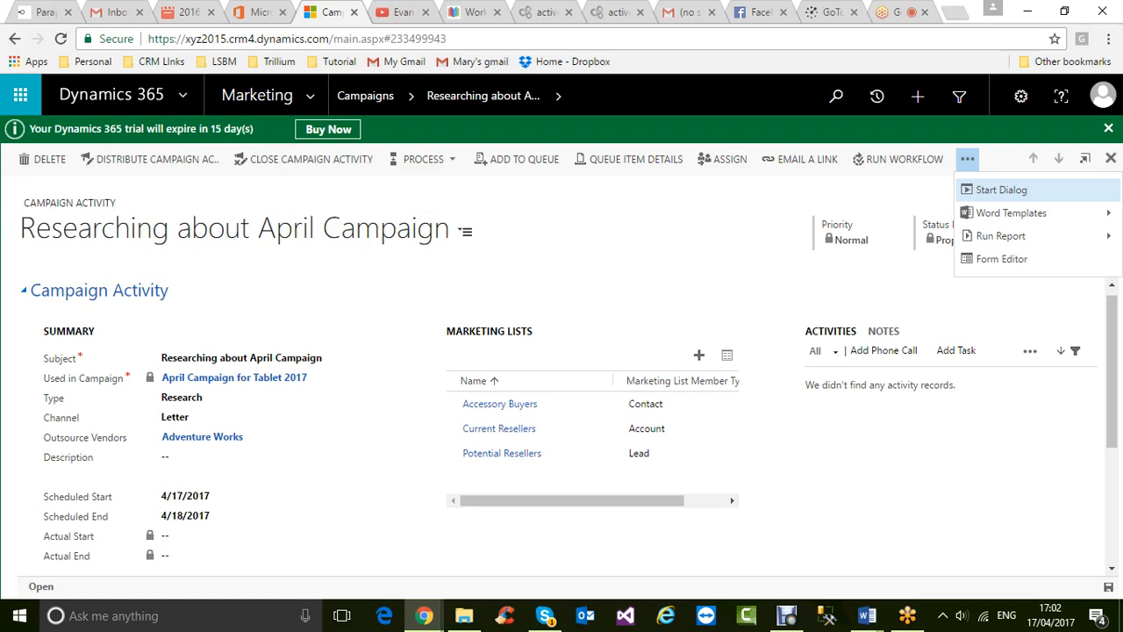
{"action": "scroll", "coordinate": [561, 394], "scroll_direction": "down", "scroll_amount": 3}
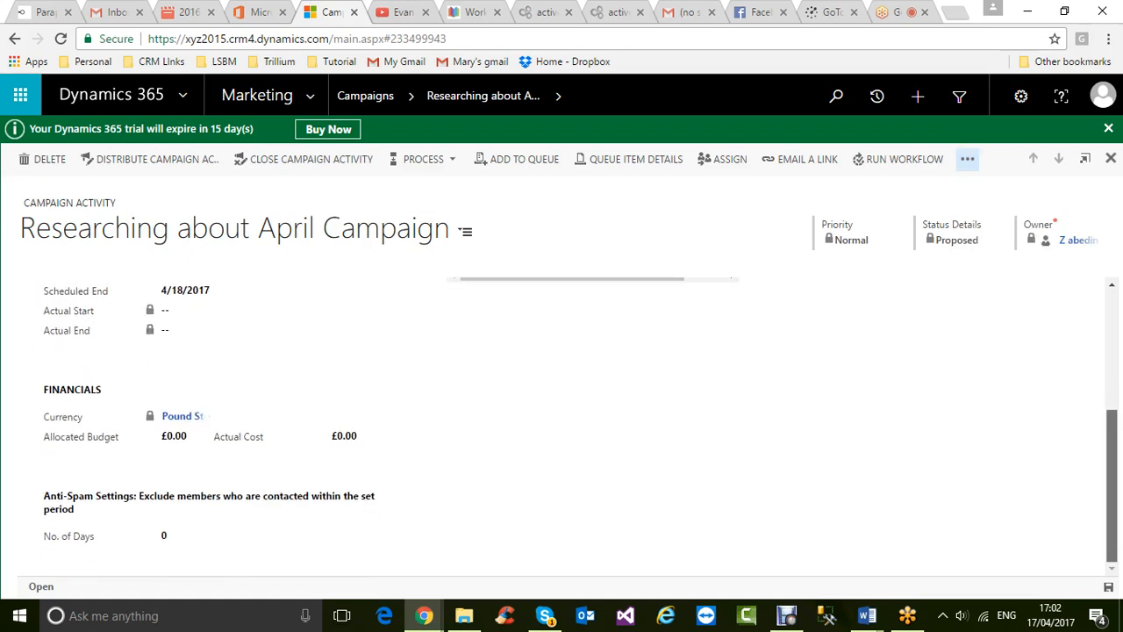
{"action": "scroll", "coordinate": [562, 427], "scroll_direction": "up", "scroll_amount": 3}
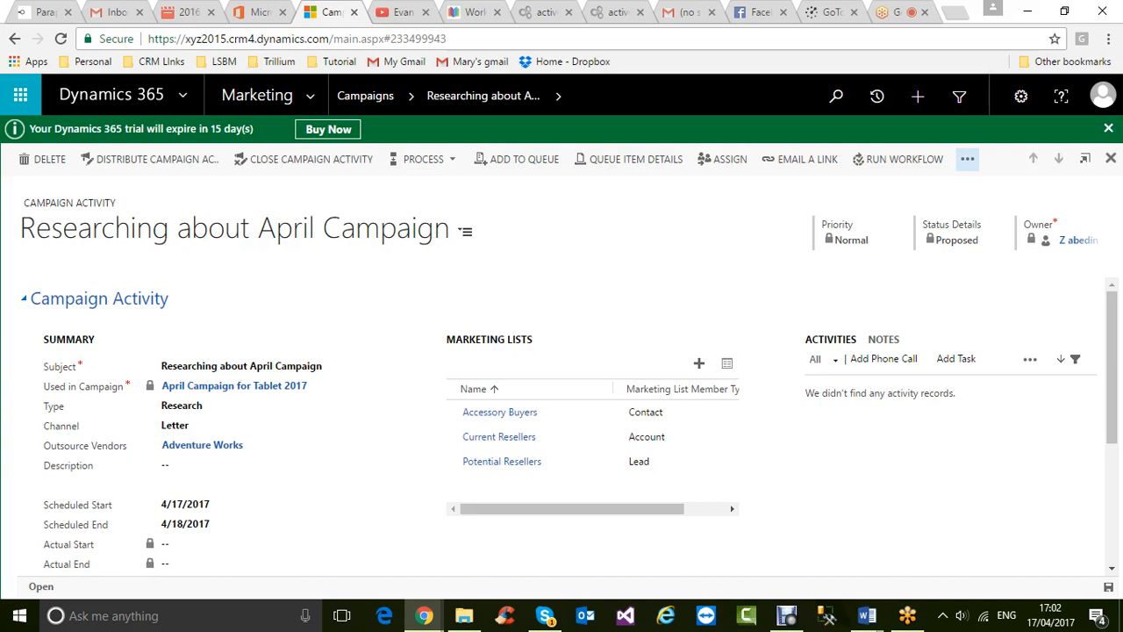
{"action": "left_click", "coordinate": [423, 159]}
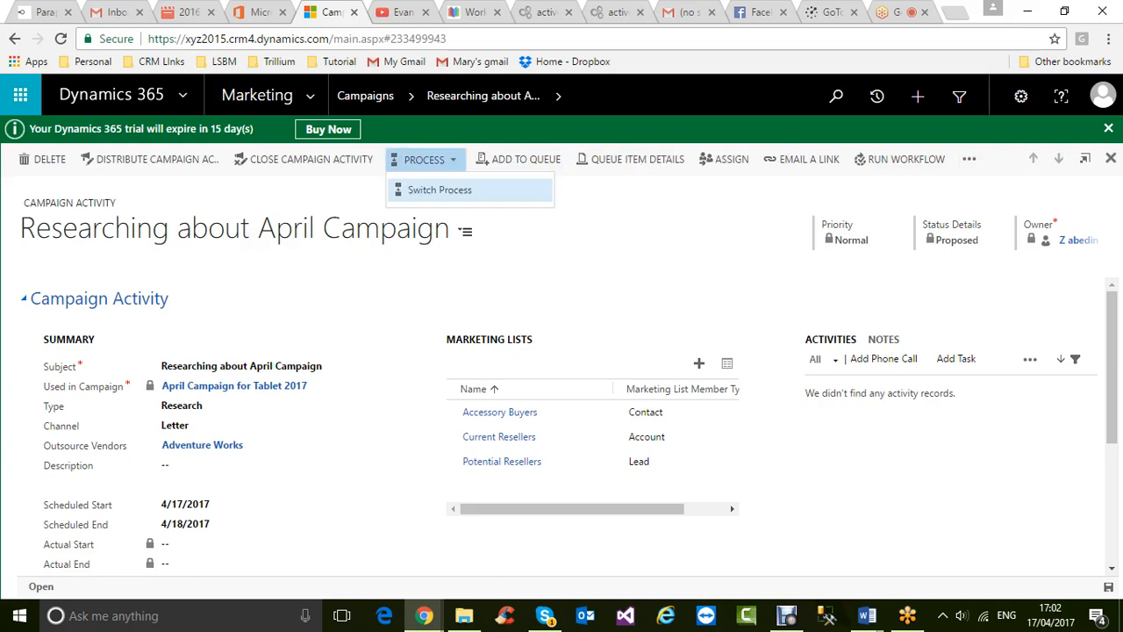
{"action": "left_click", "coordinate": [424, 160]}
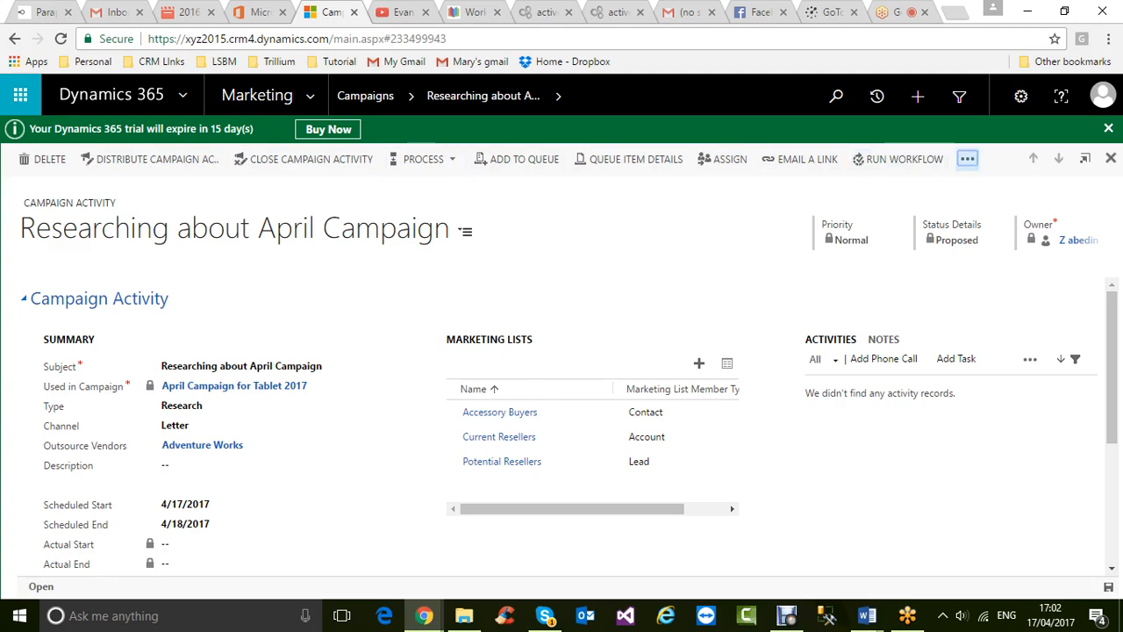
{"action": "left_click", "coordinate": [967, 159]}
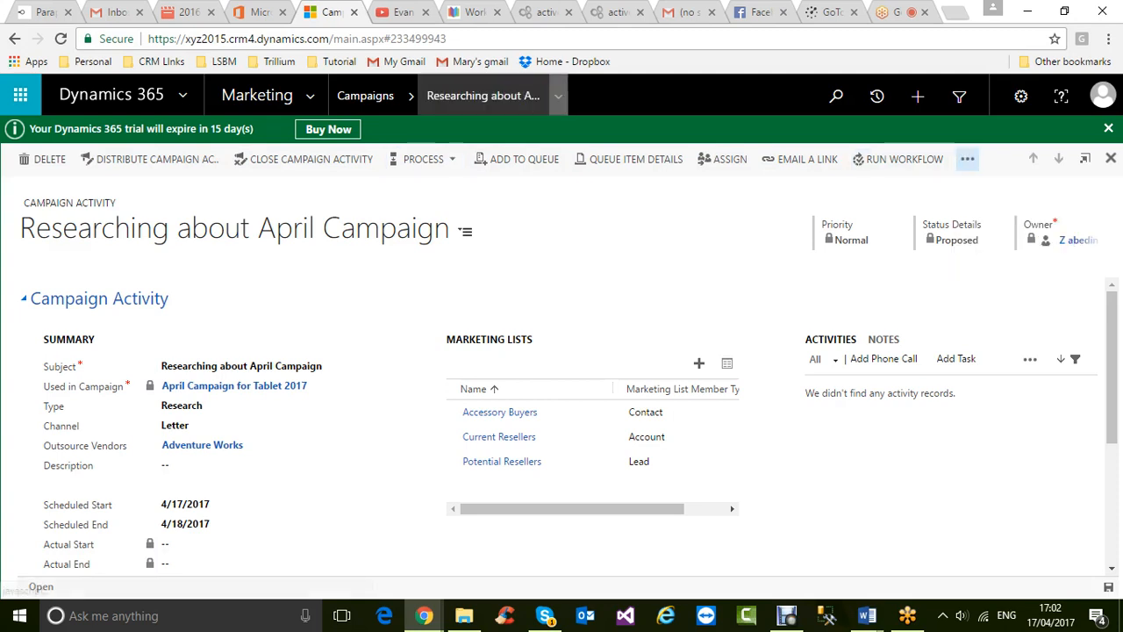
{"action": "left_click", "coordinate": [558, 95]}
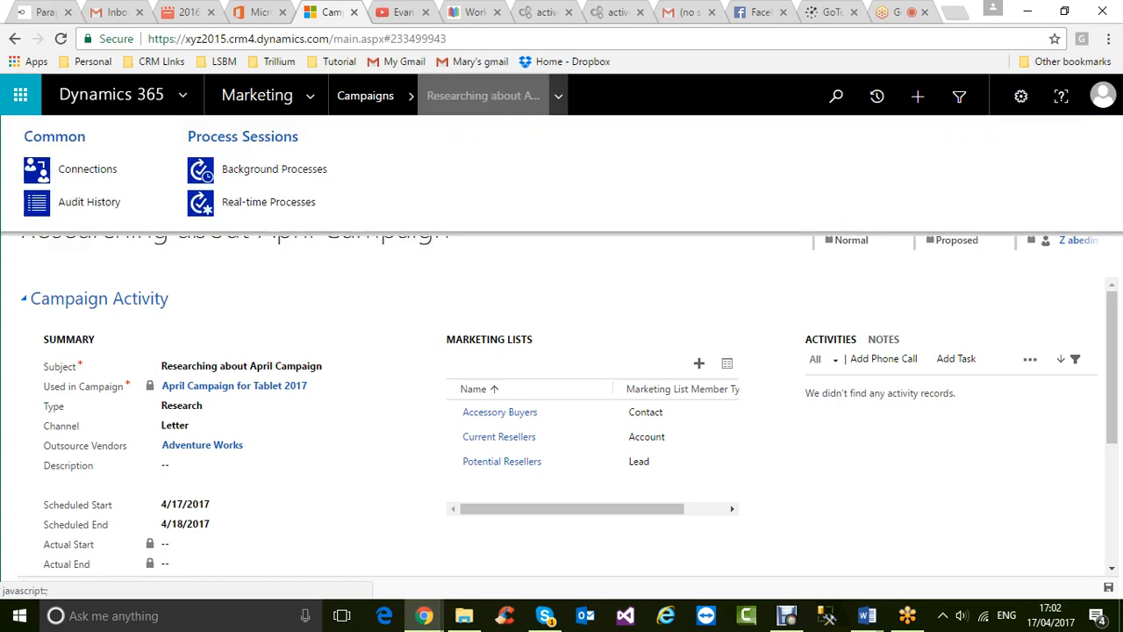
- Check recent campaigns, then go to the Campaigns list through the Marketing navigation
{"action": "left_click", "coordinate": [411, 96]}
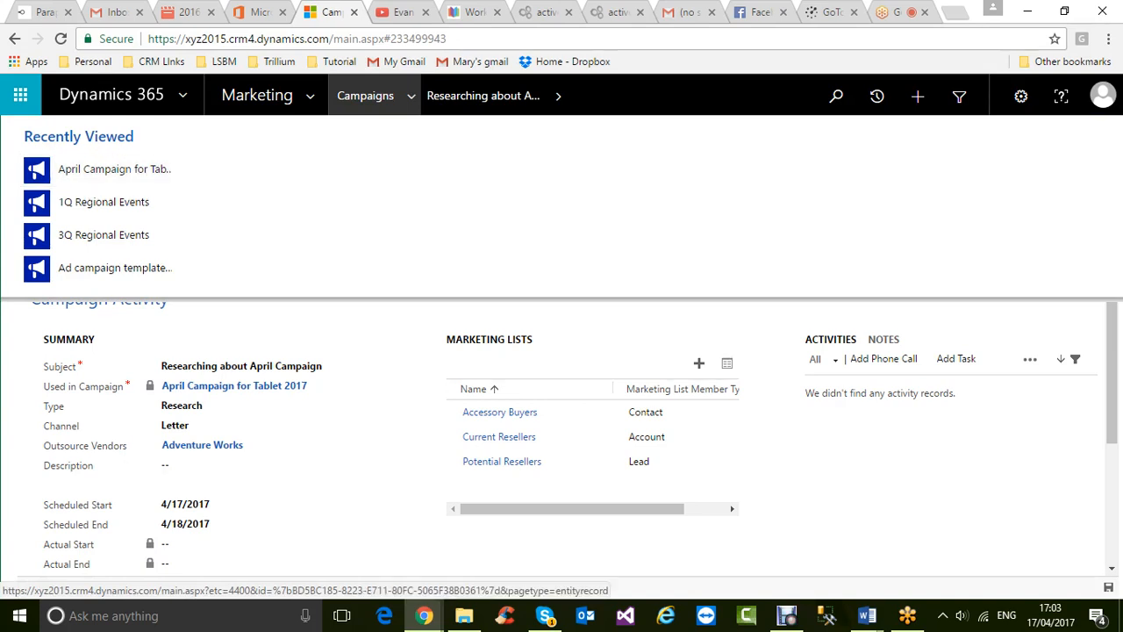
{"action": "left_click", "coordinate": [310, 95]}
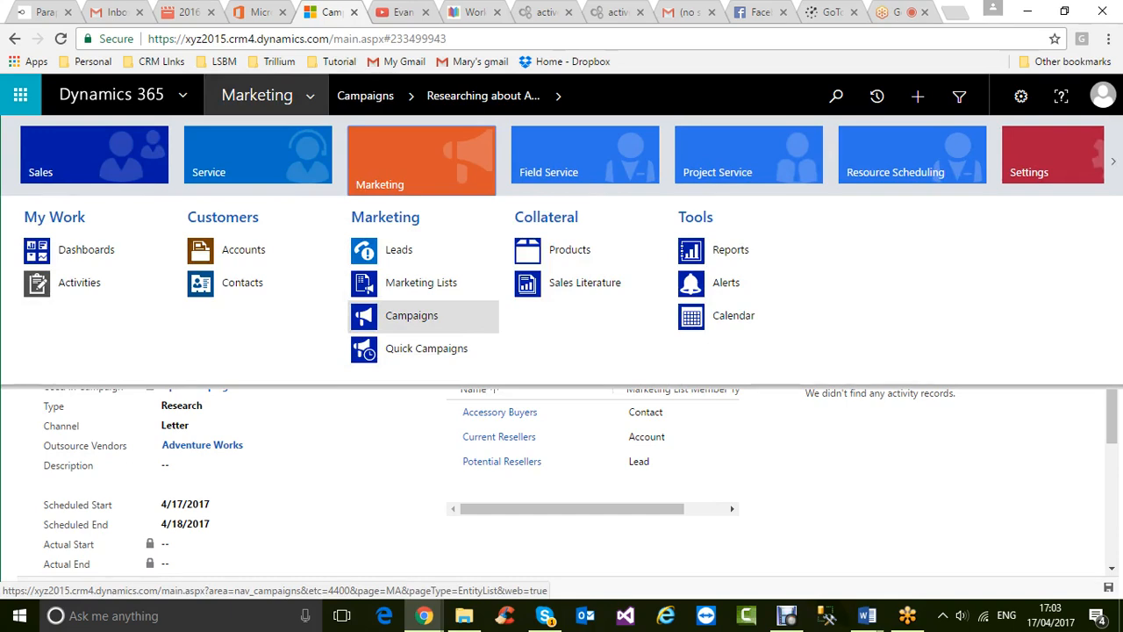
{"action": "left_click", "coordinate": [411, 315]}
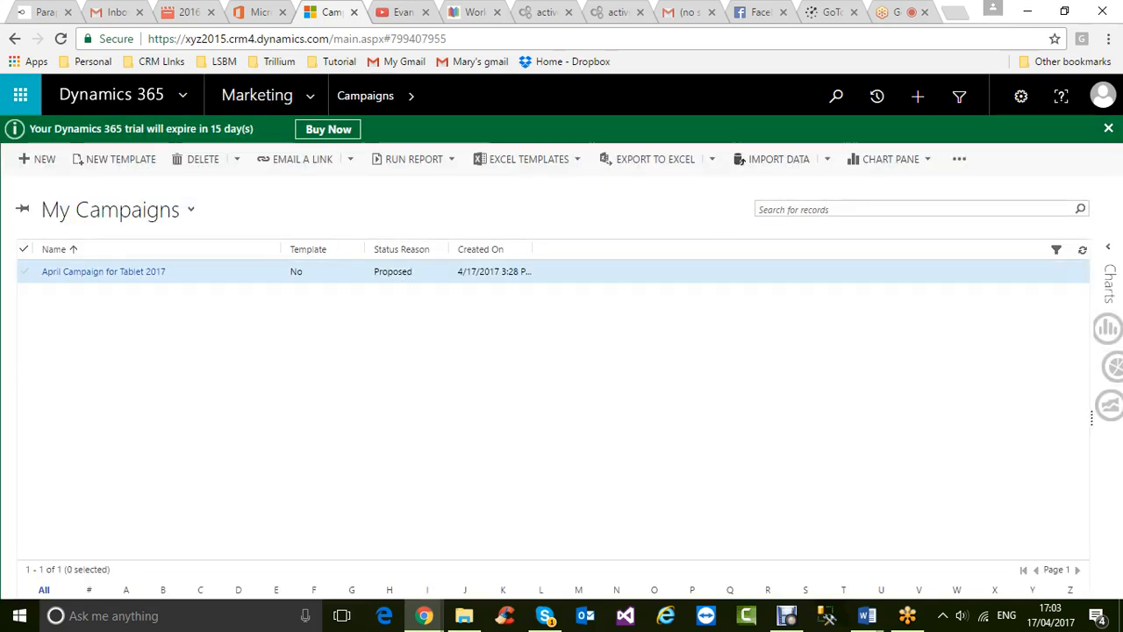
- Open April Campaign for Tablet 2017 and its Researching about April Campaign activity
{"action": "left_click", "coordinate": [104, 271]}
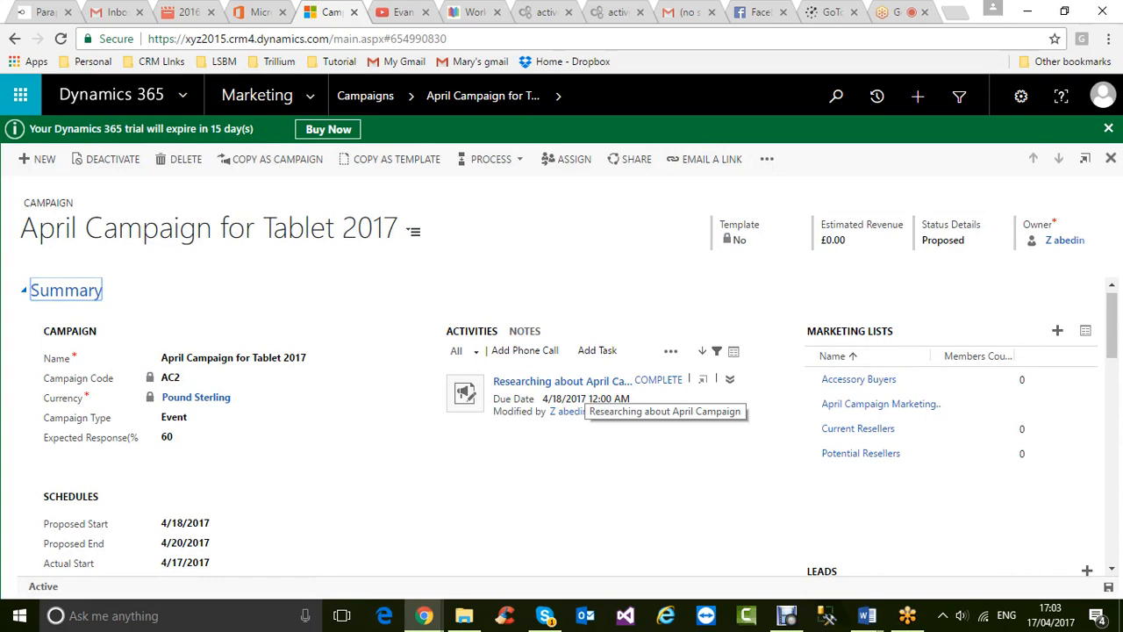
{"action": "left_click", "coordinate": [729, 379]}
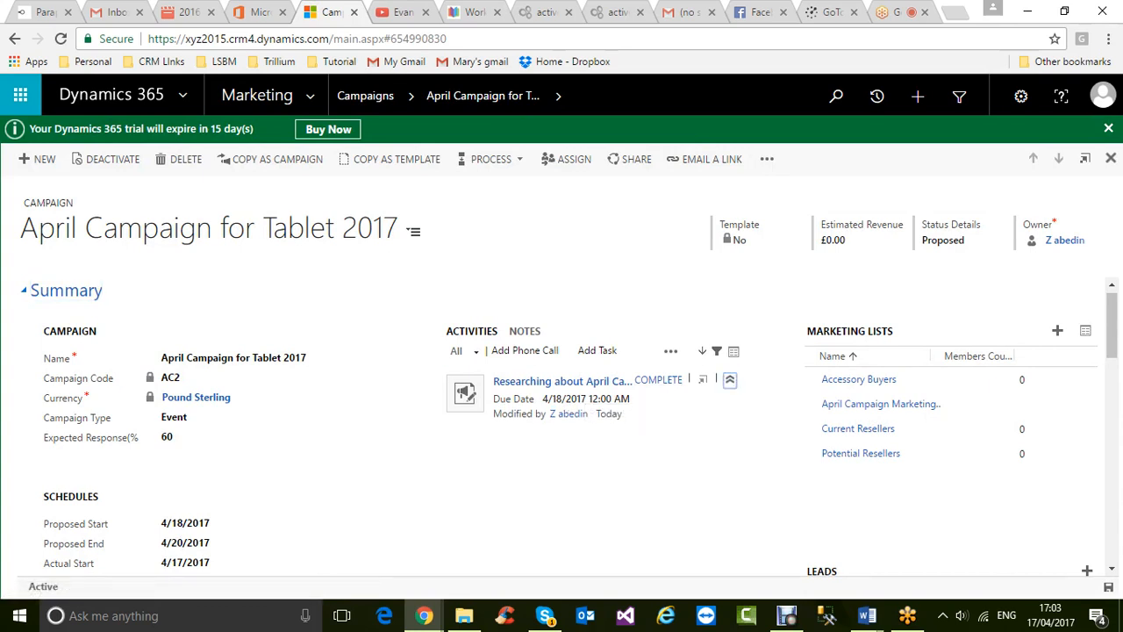
{"action": "left_click", "coordinate": [730, 379]}
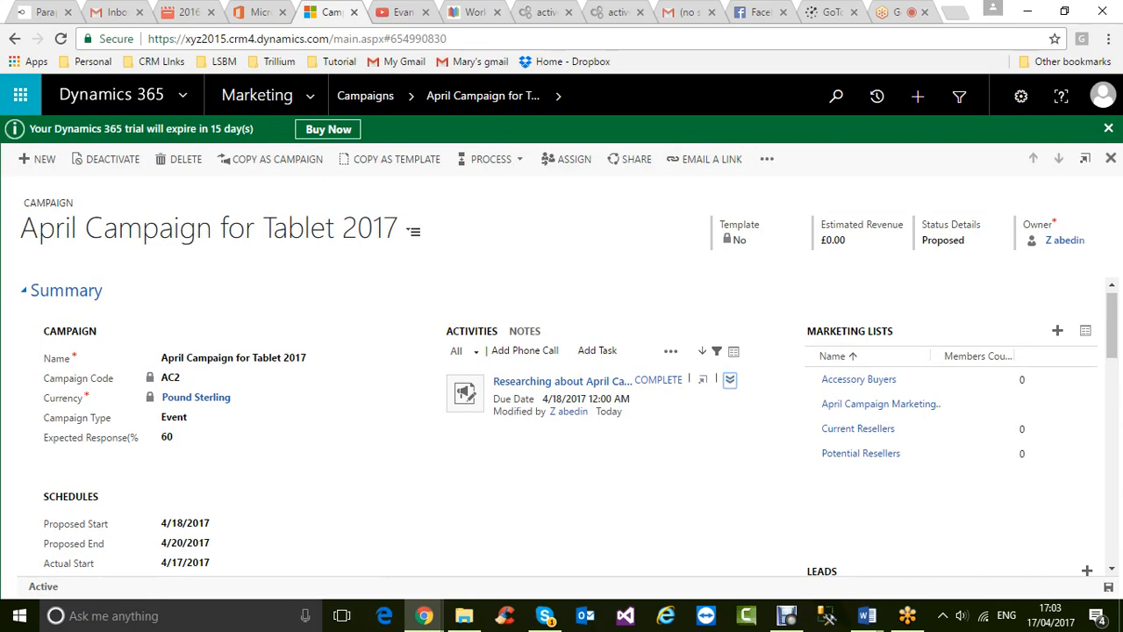
{"action": "left_click", "coordinate": [561, 381]}
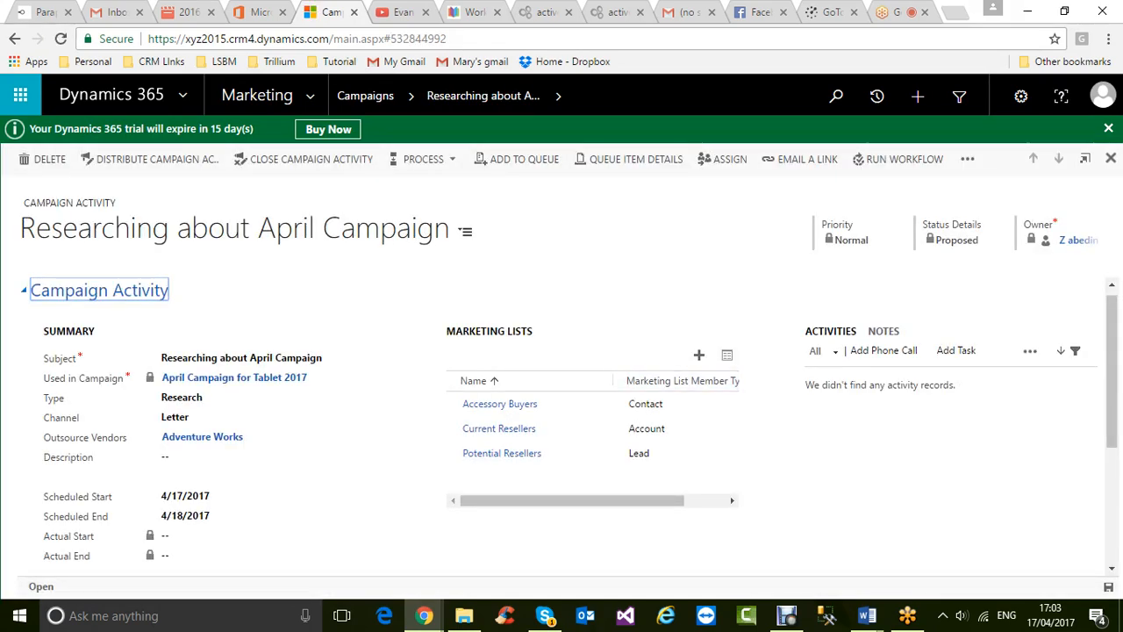
{"action": "scroll", "coordinate": [570, 425], "scroll_direction": "down", "scroll_amount": 3}
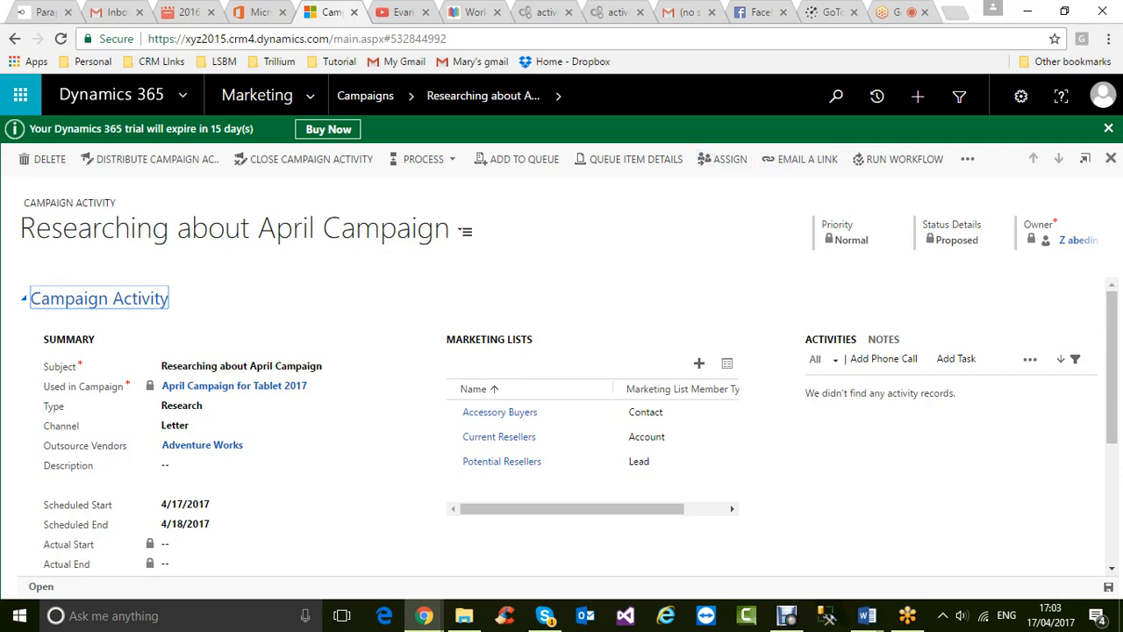
- Glance at the MS CRM Feb 2017 Log In details Word document, then return to Dynamics 365
{"action": "left_click", "coordinate": [867, 615]}
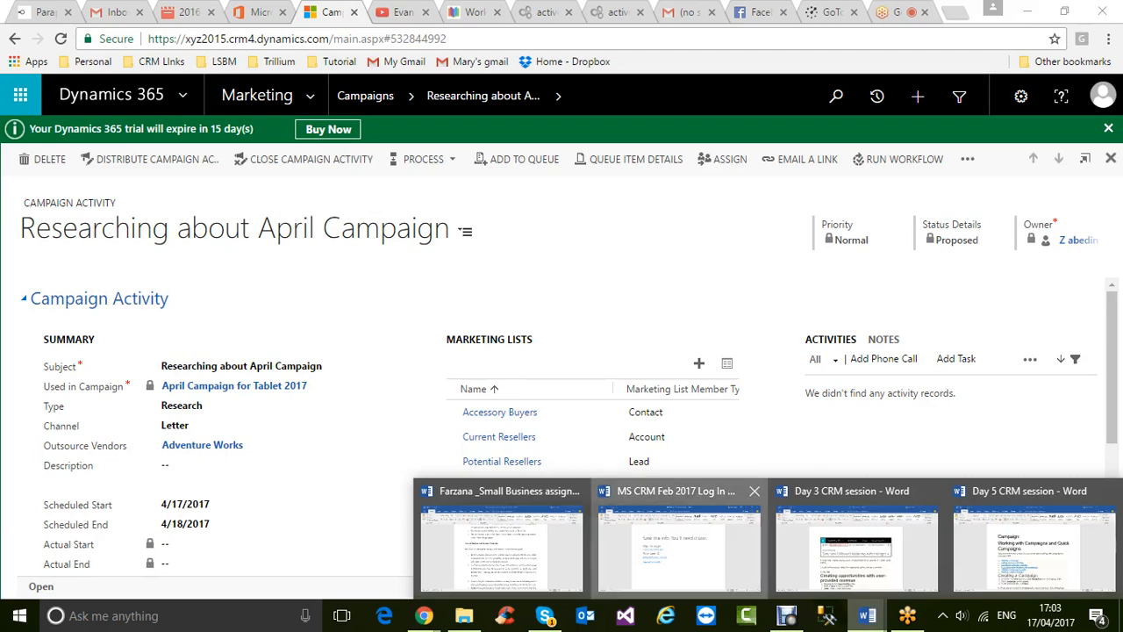
{"action": "left_click", "coordinate": [679, 540]}
{"action": "key", "text": "alt+Tab"}
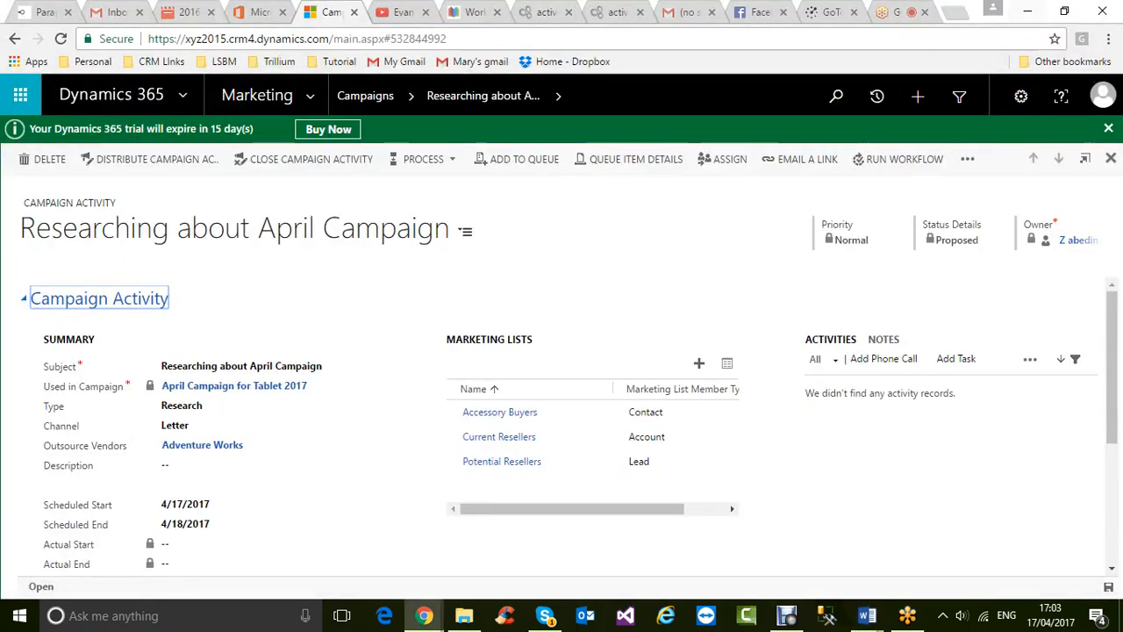
{"action": "mouse_move", "coordinate": [867, 615]}
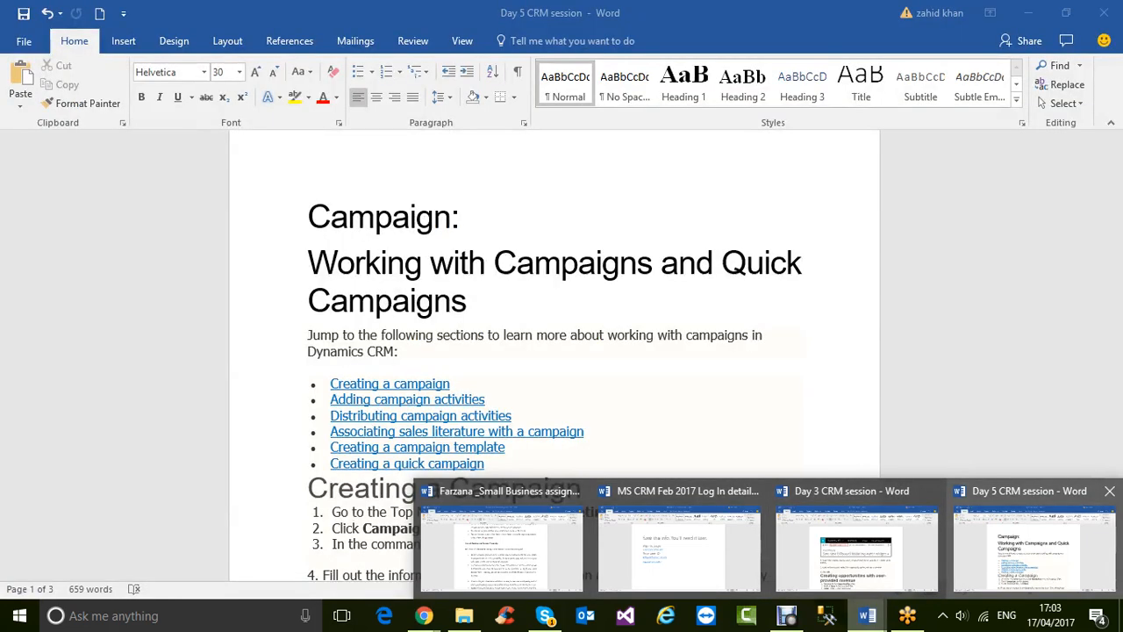
{"action": "left_click", "coordinate": [1032, 548]}
{"action": "mouse_move", "coordinate": [867, 615]}
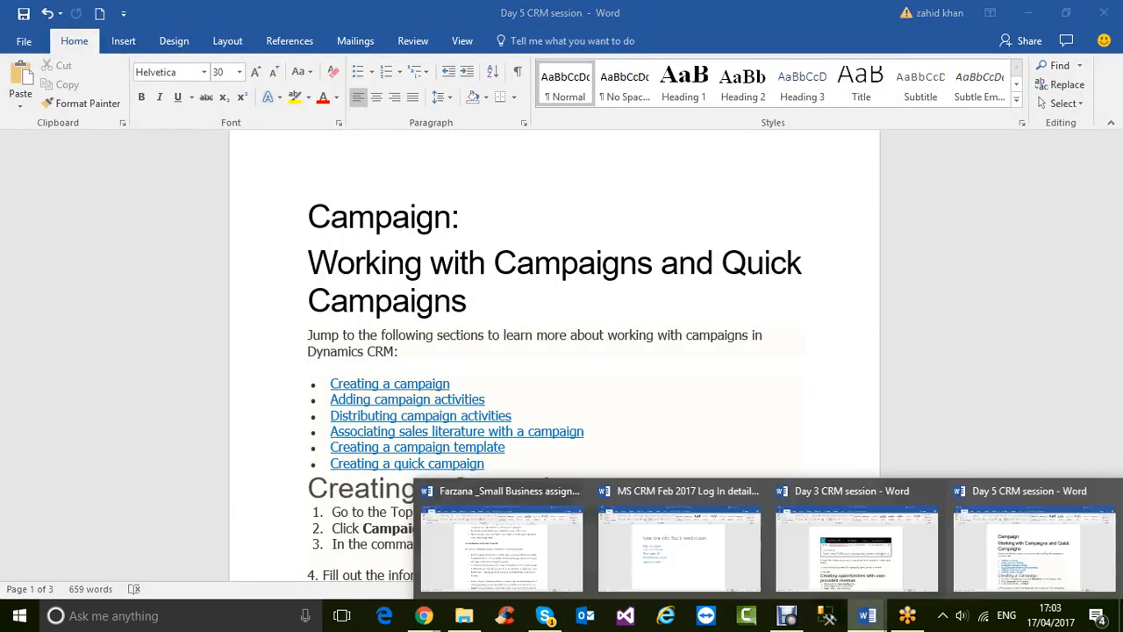
{"action": "left_click", "coordinate": [680, 548]}
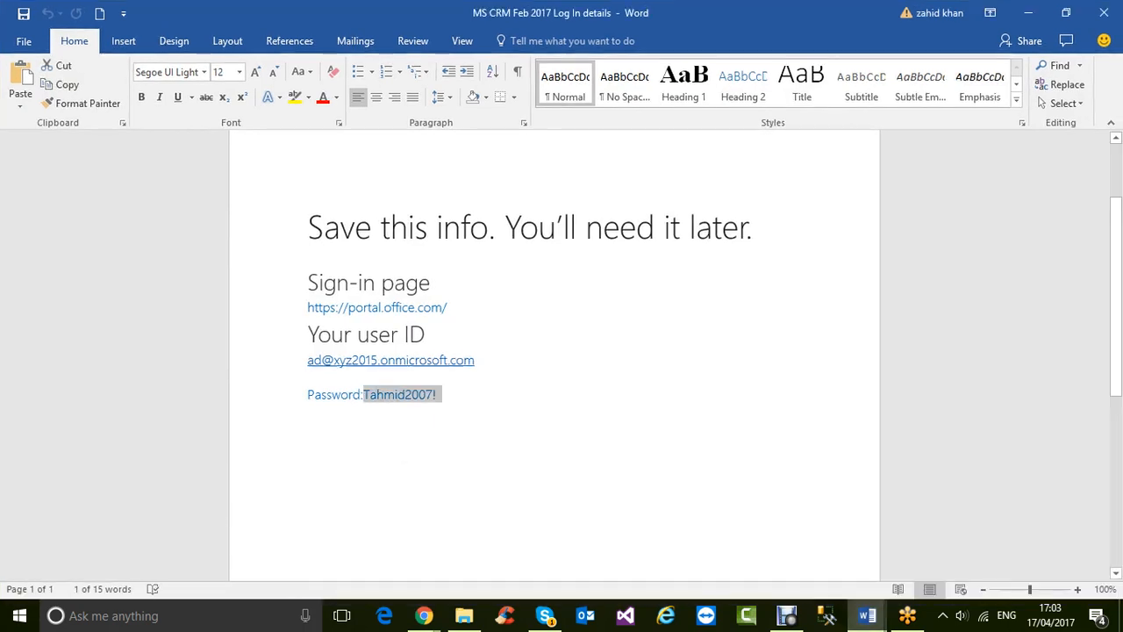
{"action": "mouse_move", "coordinate": [867, 615]}
{"action": "left_click", "coordinate": [857, 548]}
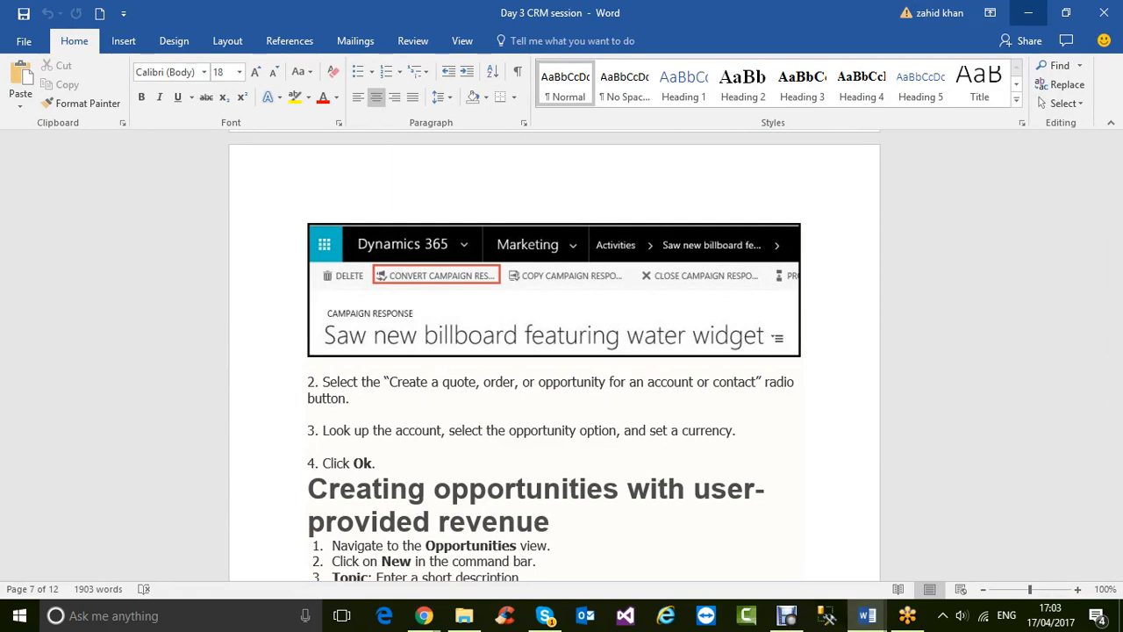
{"action": "left_click", "coordinate": [1028, 13]}
{"action": "left_click", "coordinate": [1028, 14]}
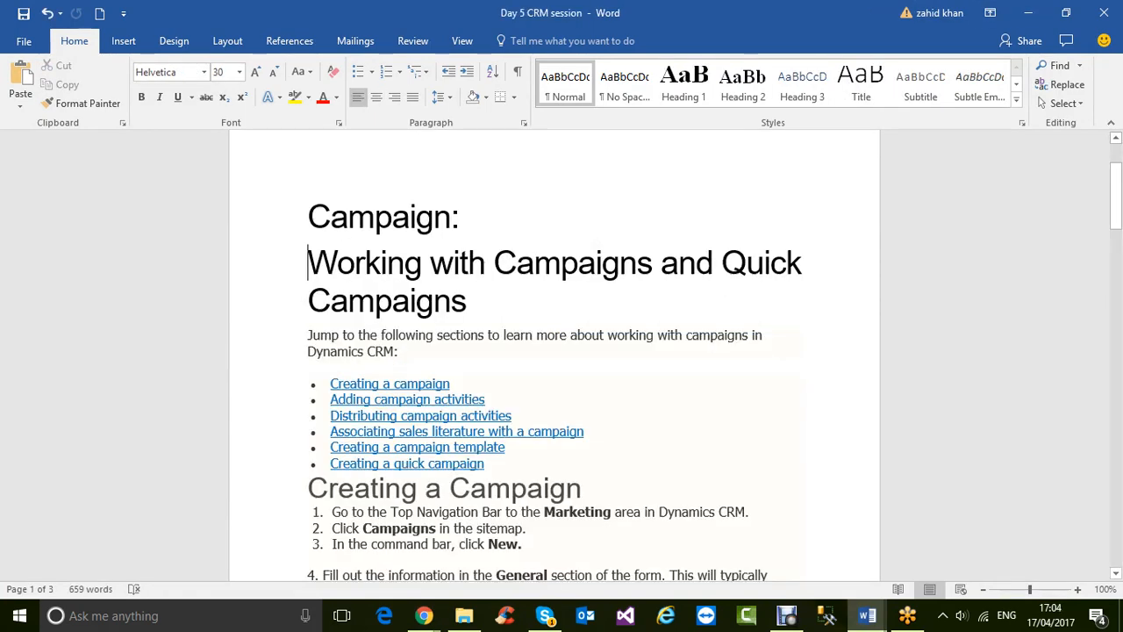
{"action": "left_click", "coordinate": [1028, 13]}
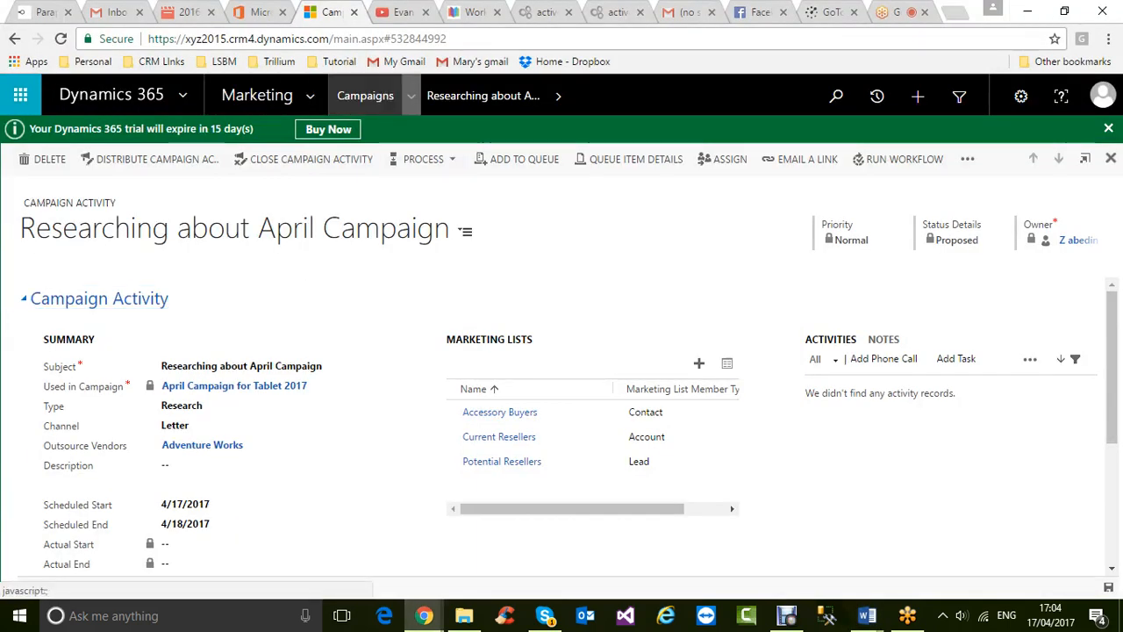
- Open the campaign activity email record from the Activities list
{"action": "left_click", "coordinate": [411, 94]}
{"action": "left_click", "coordinate": [263, 95]}
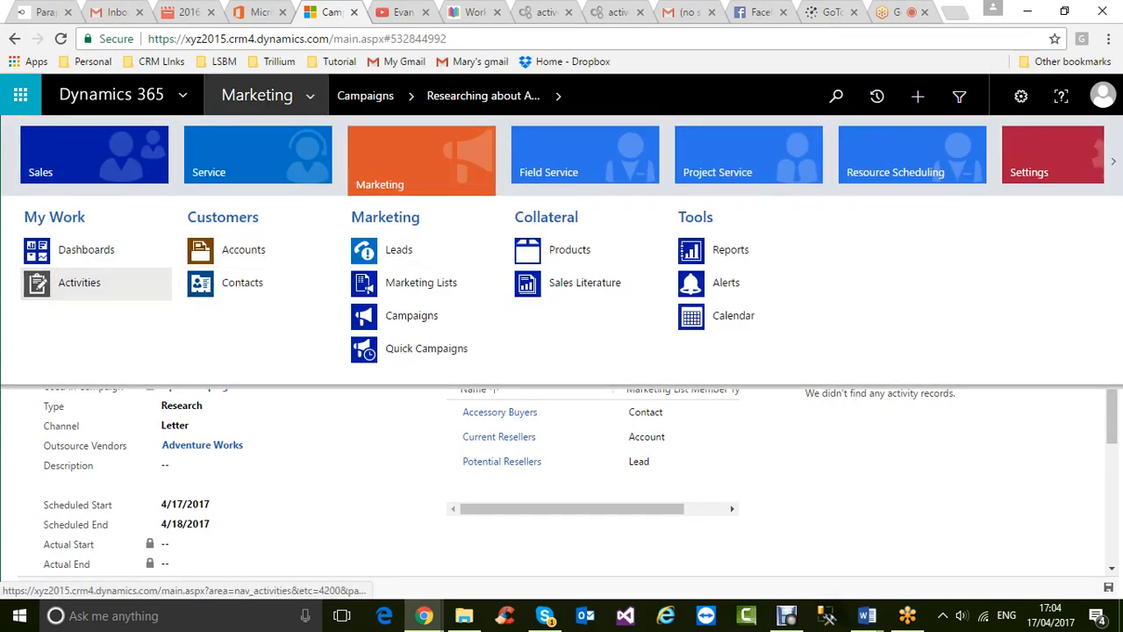
{"action": "left_click", "coordinate": [79, 282]}
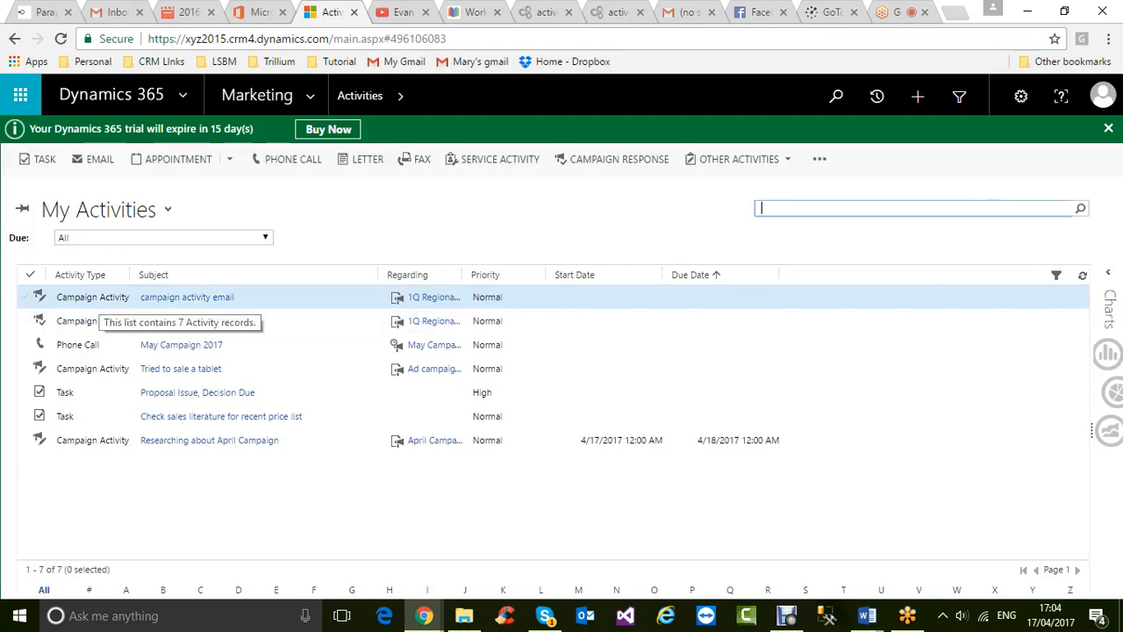
{"action": "double_click", "coordinate": [97, 297]}
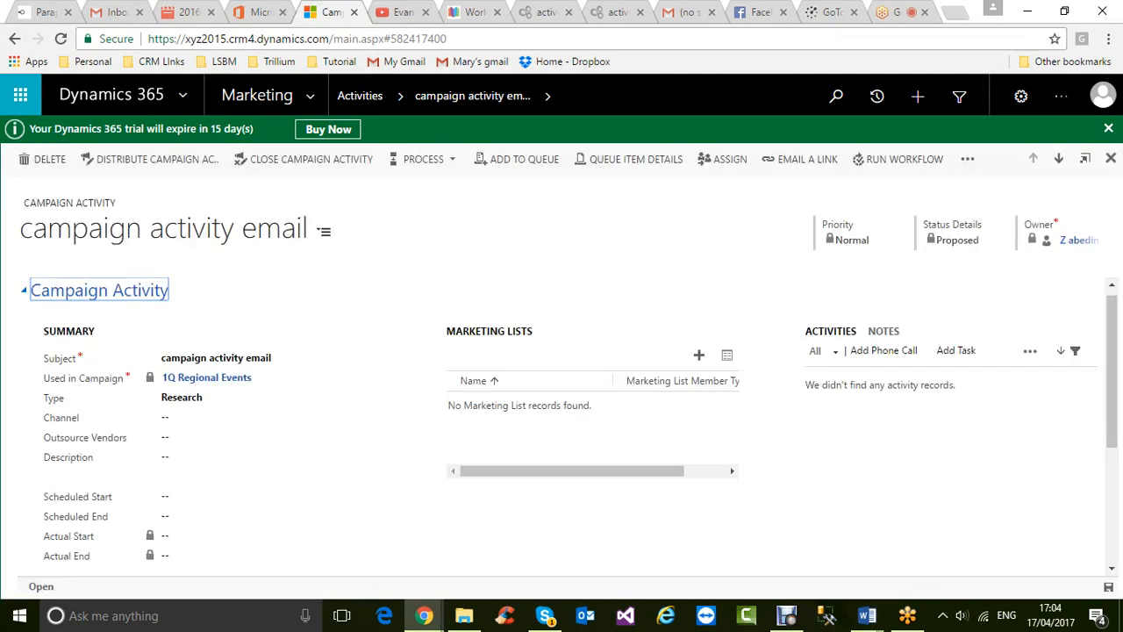
- Inspect the email record's commands, process, related and form menus, then open Marketing > Campaigns
{"action": "left_click", "coordinate": [967, 159]}
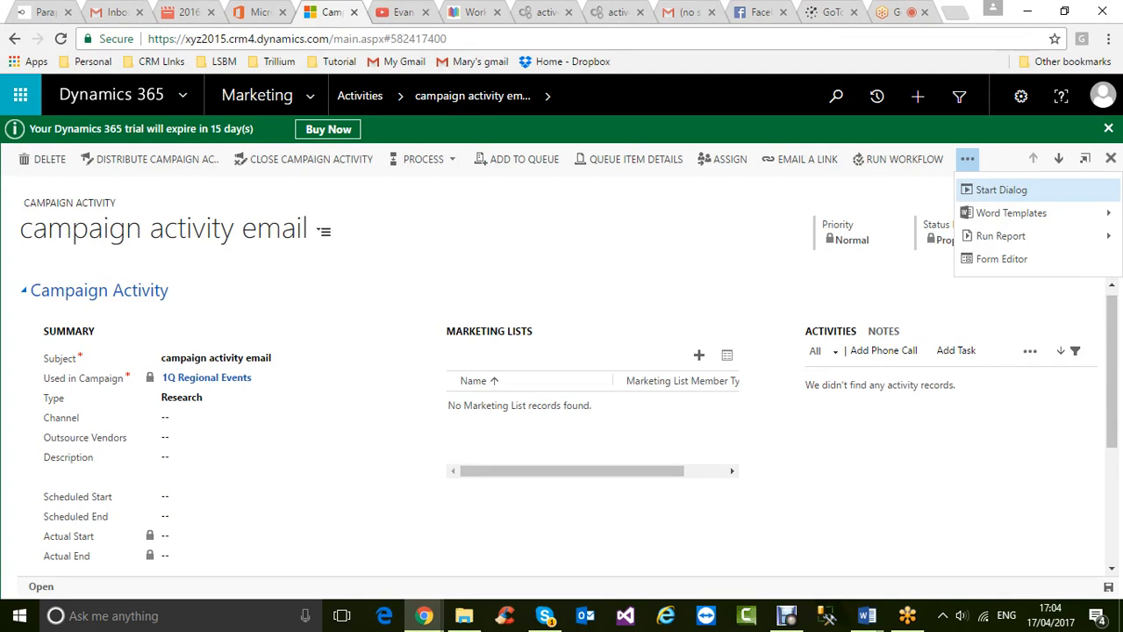
{"action": "left_click", "coordinate": [423, 160]}
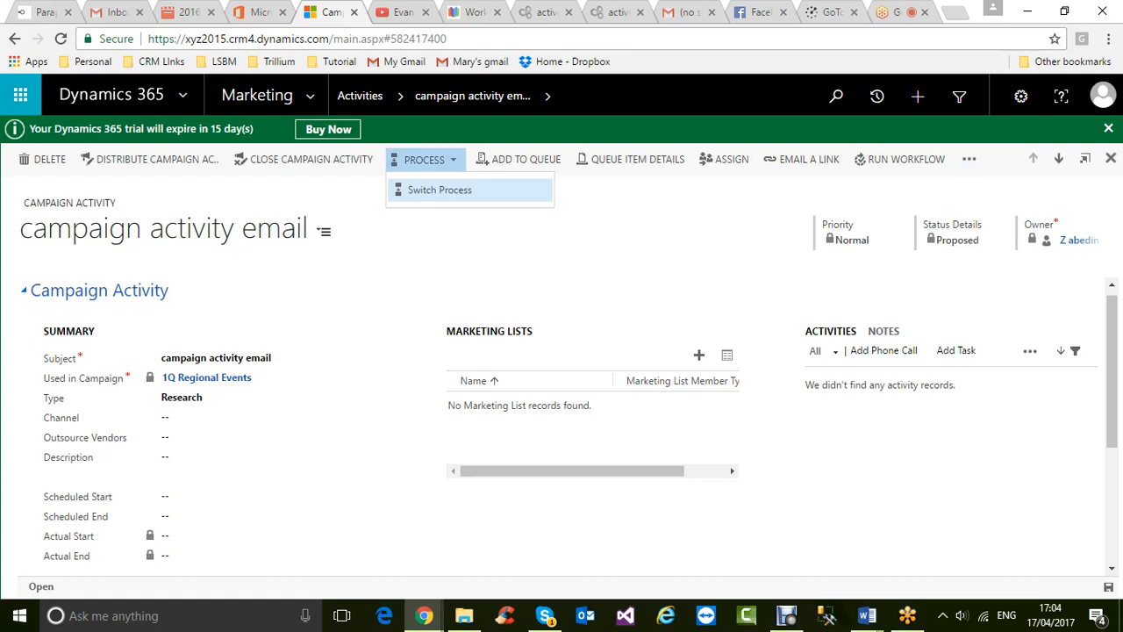
{"action": "left_click", "coordinate": [439, 191]}
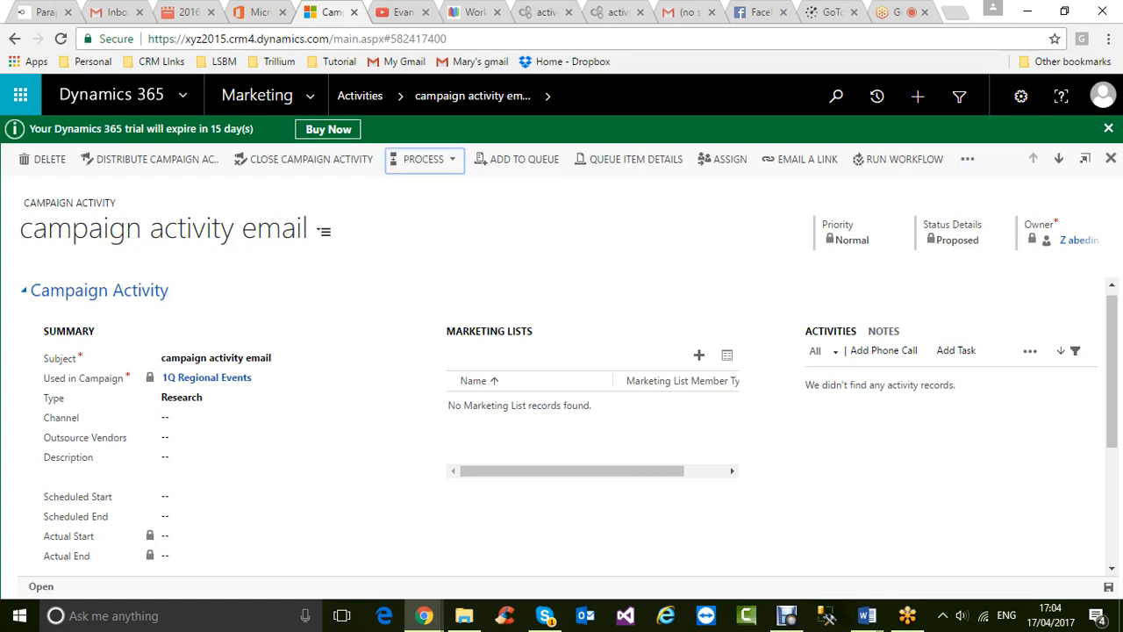
{"action": "left_click", "coordinate": [547, 96]}
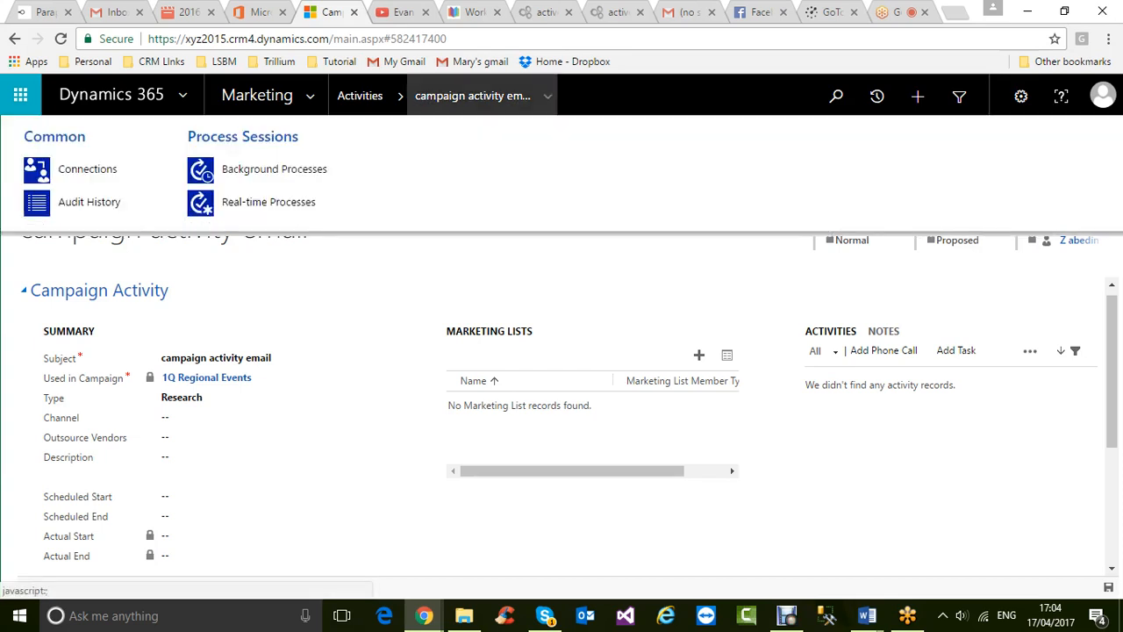
{"action": "left_click", "coordinate": [561, 272]}
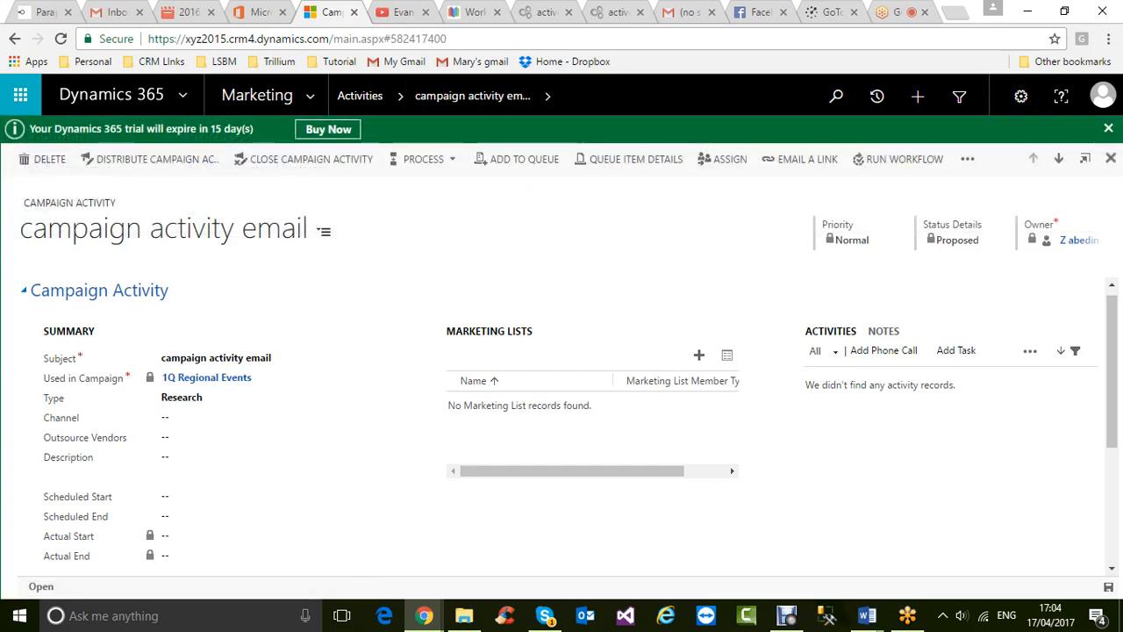
{"action": "left_click", "coordinate": [323, 230]}
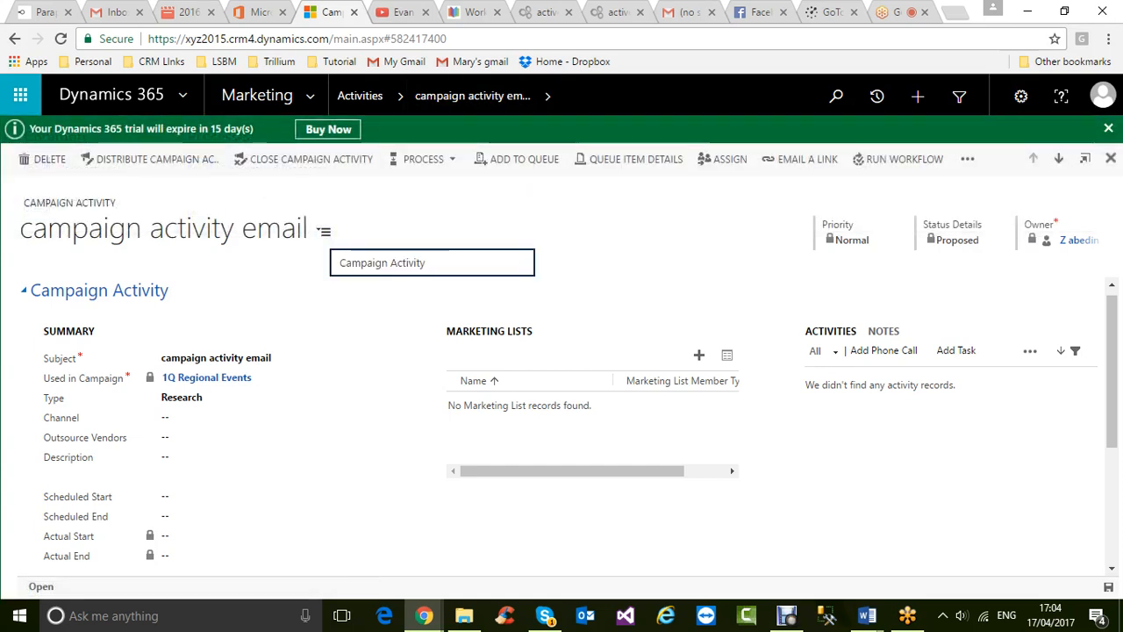
{"action": "left_click", "coordinate": [324, 231]}
{"action": "scroll", "coordinate": [562, 426], "scroll_direction": "down", "scroll_amount": 1}
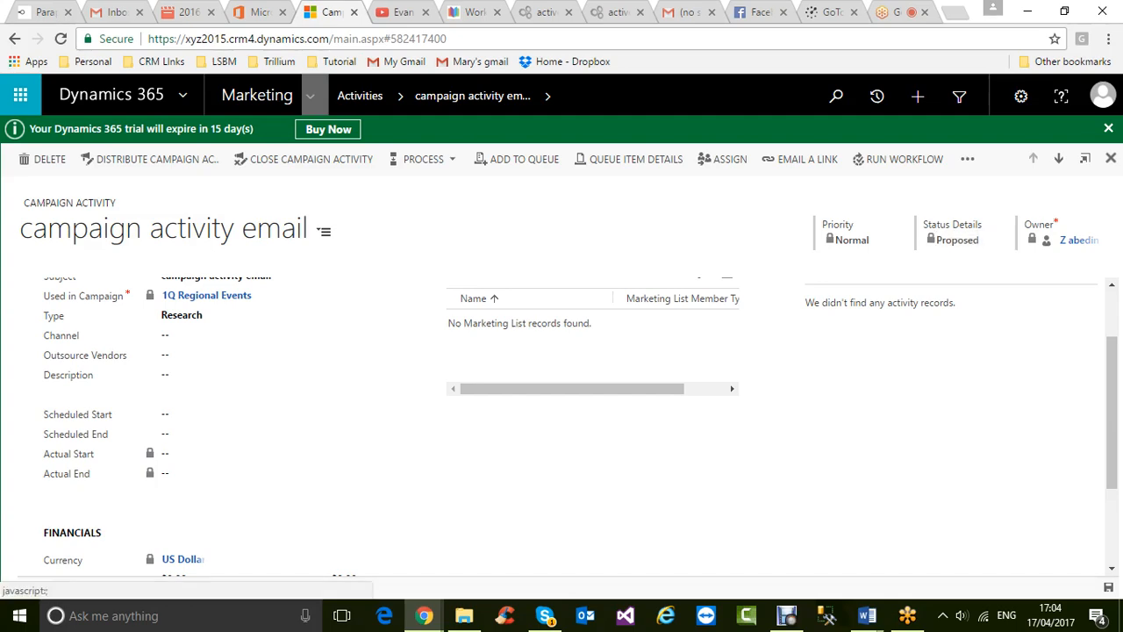
{"action": "left_click", "coordinate": [310, 95]}
{"action": "left_click", "coordinate": [427, 316]}
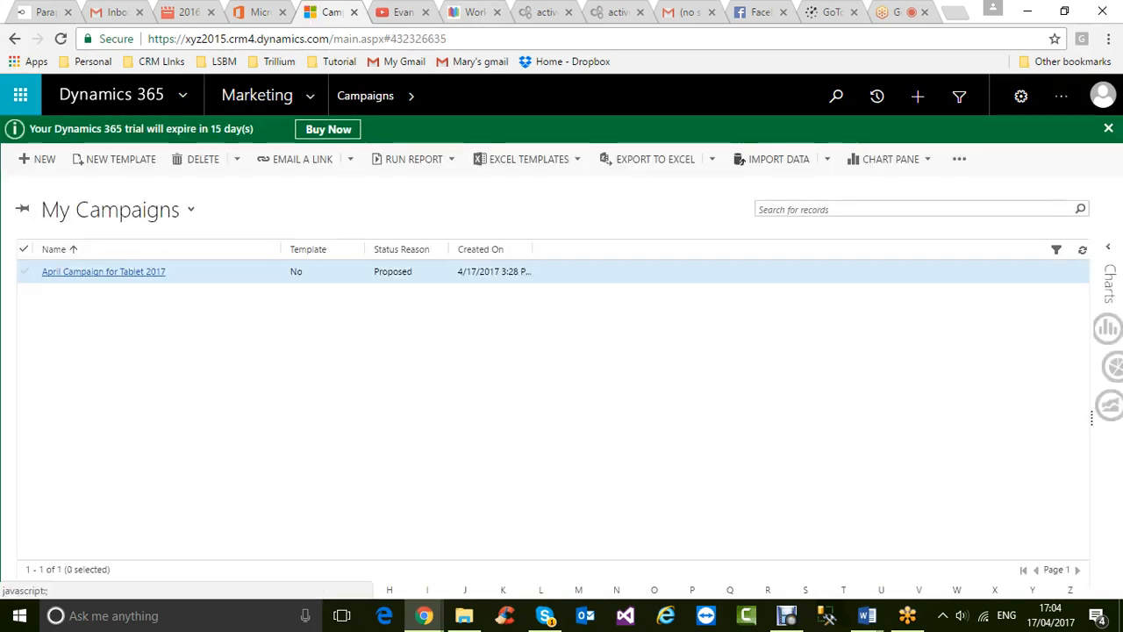
- Set April Campaign for Tablet 2017's status to Launched, save, reload, and open its research activity
{"action": "left_click", "coordinate": [103, 271]}
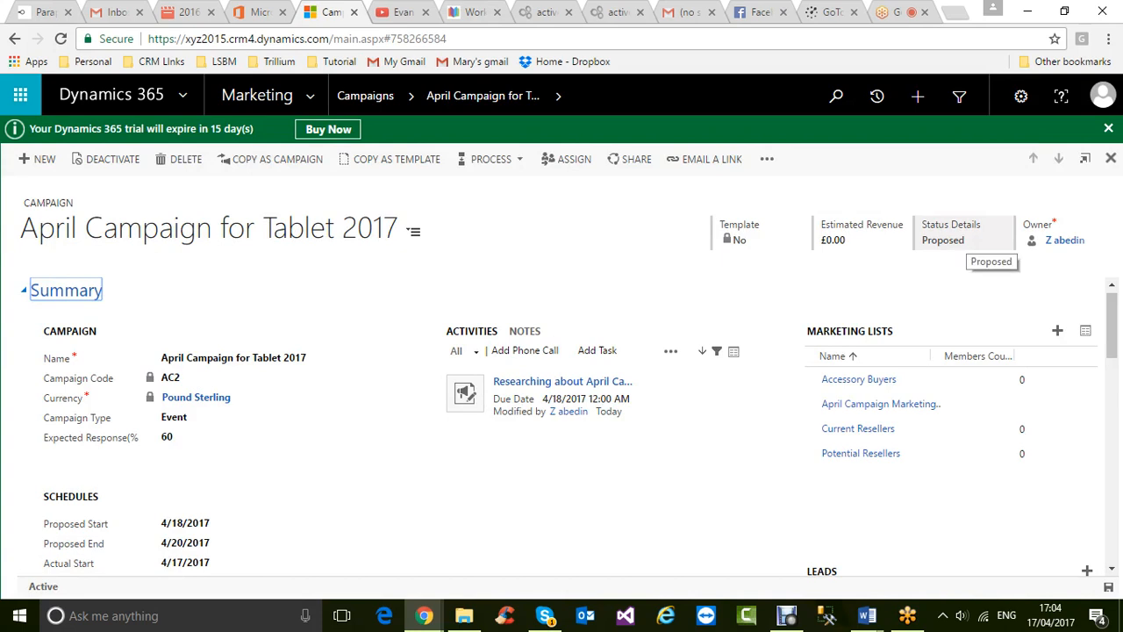
{"action": "left_click", "coordinate": [966, 239]}
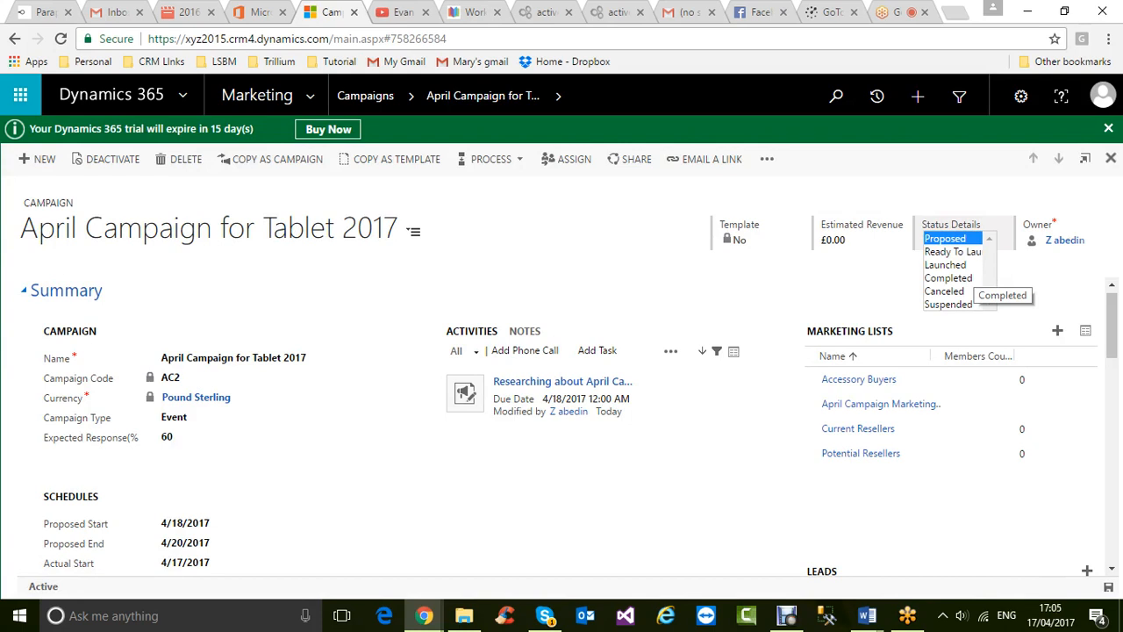
{"action": "left_click", "coordinate": [945, 265]}
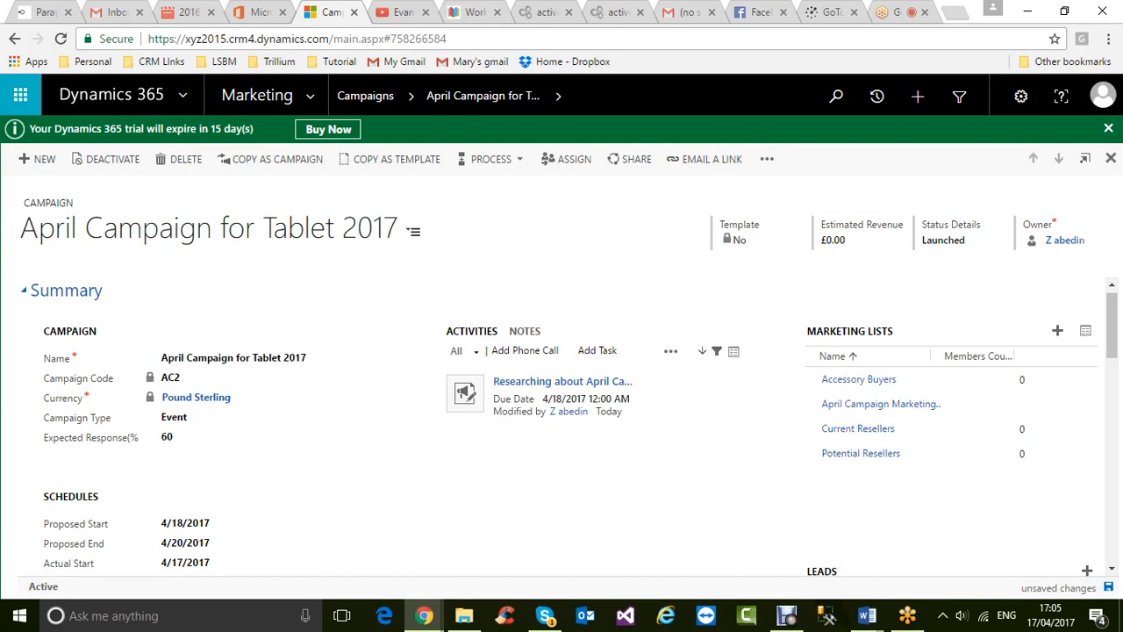
{"action": "left_click", "coordinate": [1058, 588]}
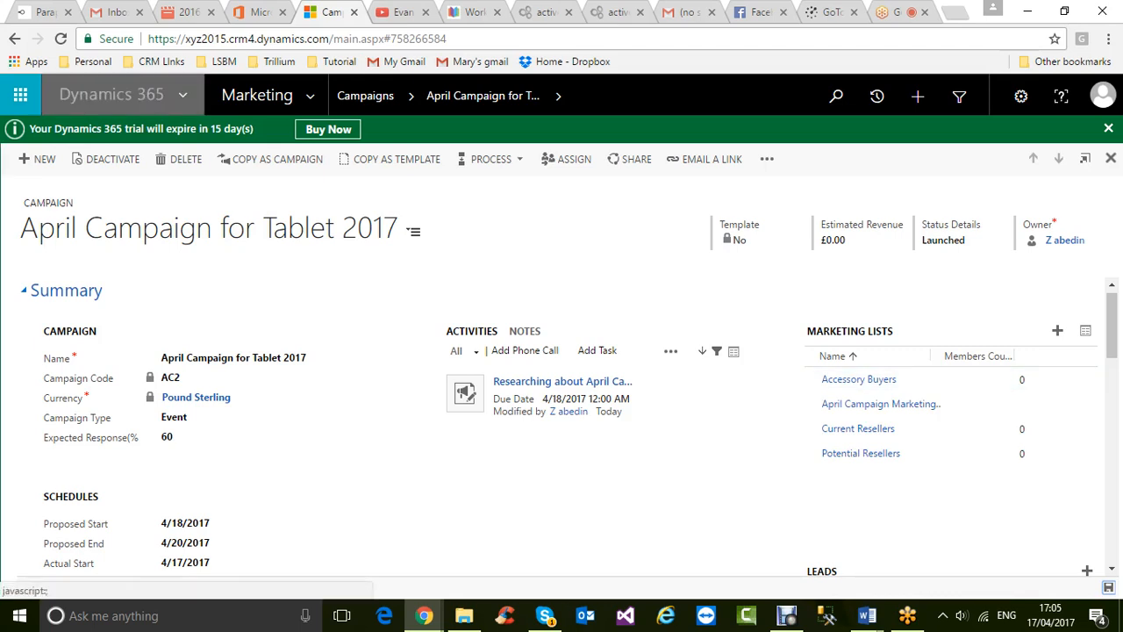
{"action": "left_click", "coordinate": [61, 38]}
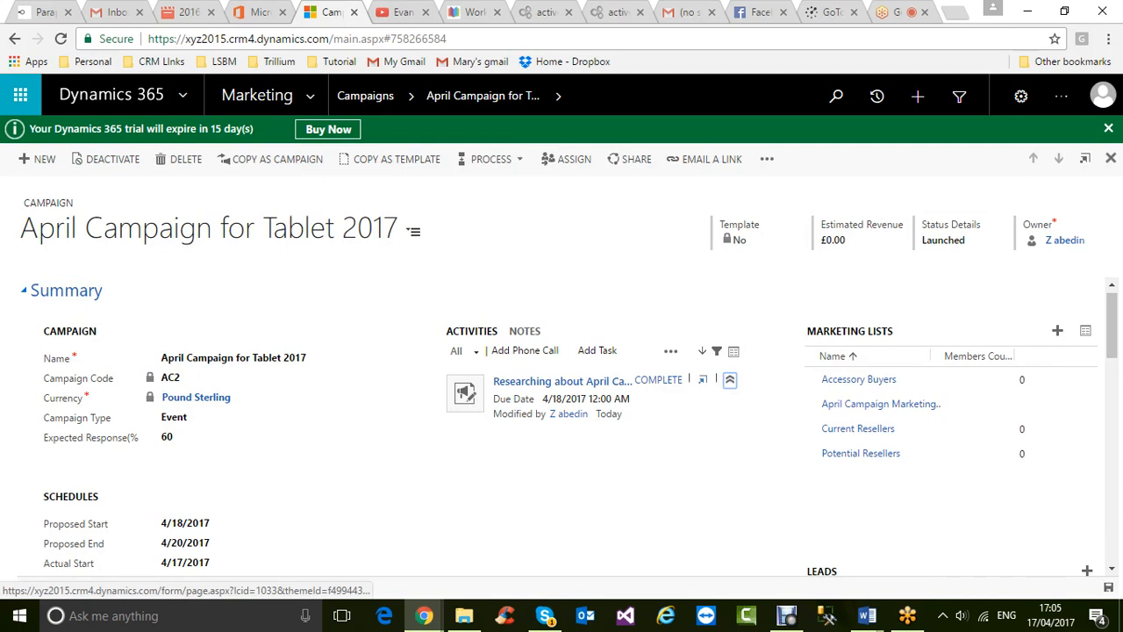
{"action": "left_click", "coordinate": [561, 381]}
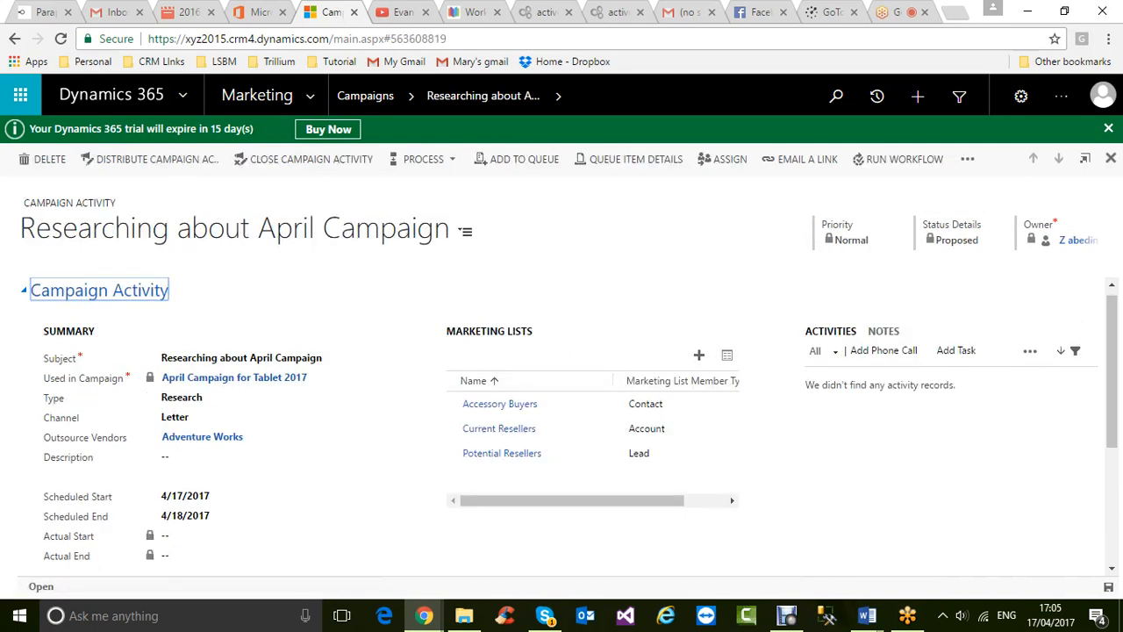
{"action": "left_click", "coordinate": [304, 159]}
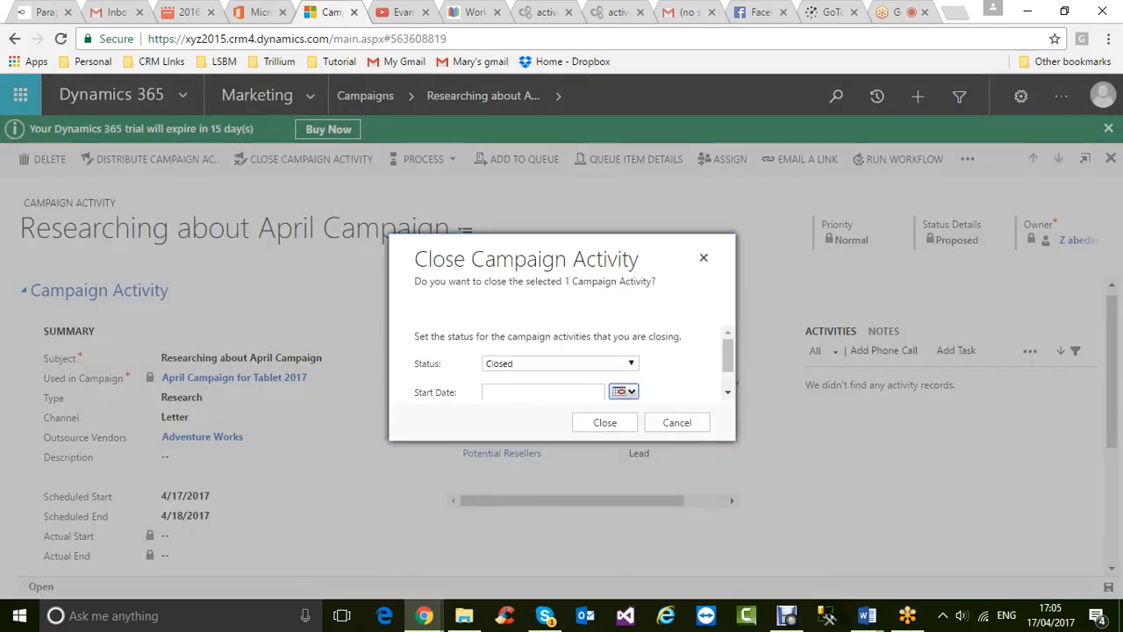
{"action": "left_click", "coordinate": [631, 363]}
{"action": "left_click", "coordinate": [614, 377]}
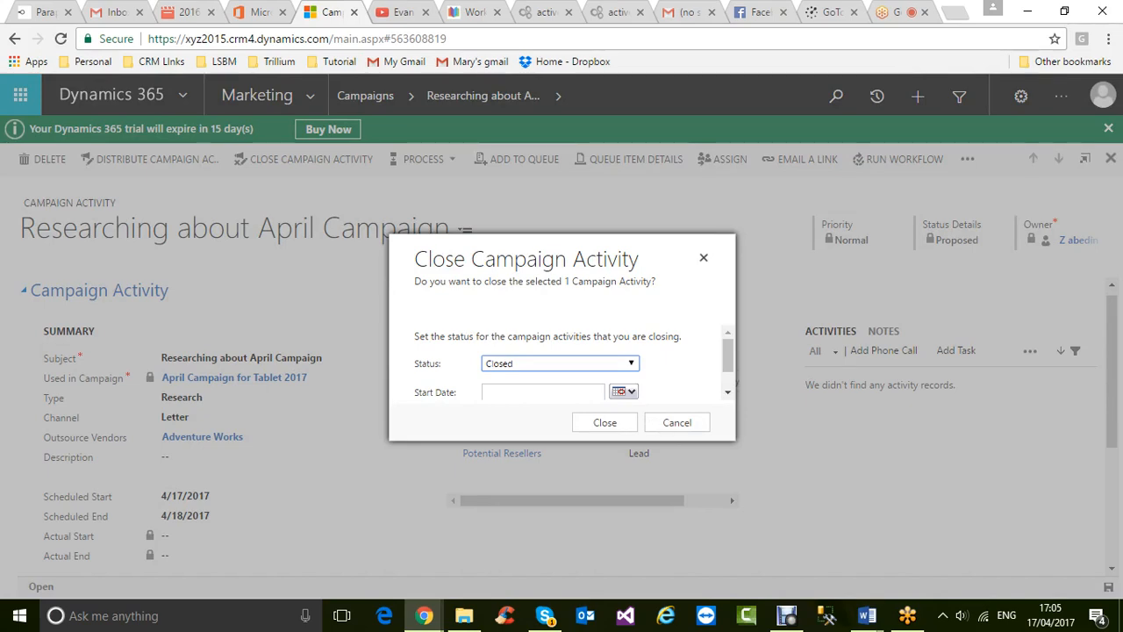
{"action": "left_click", "coordinate": [676, 422]}
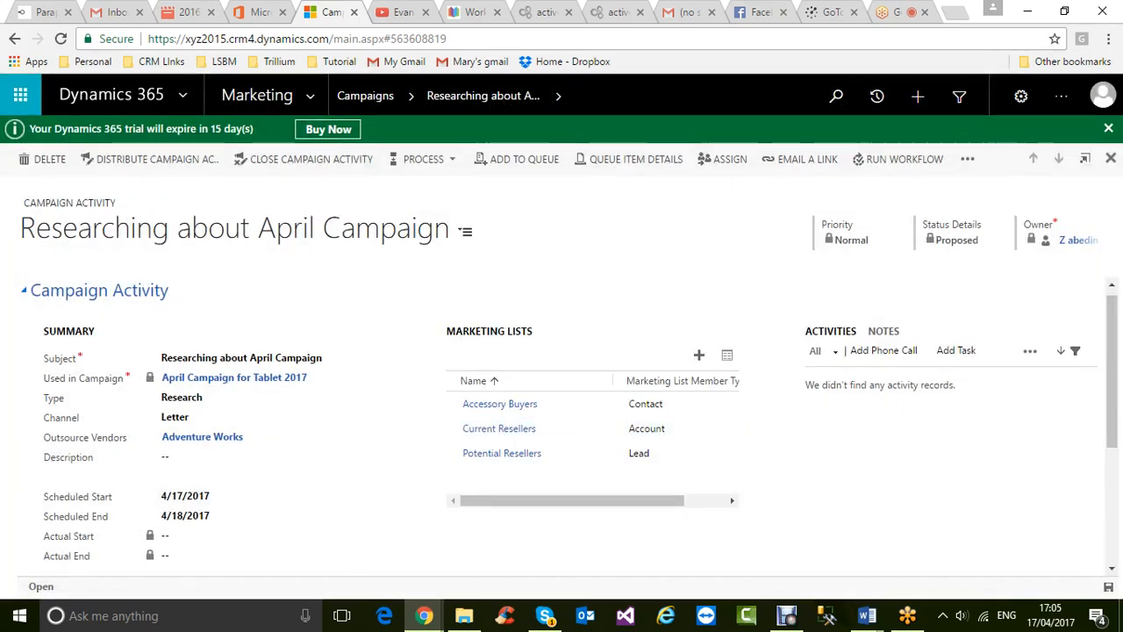
{"action": "mouse_move", "coordinate": [867, 615]}
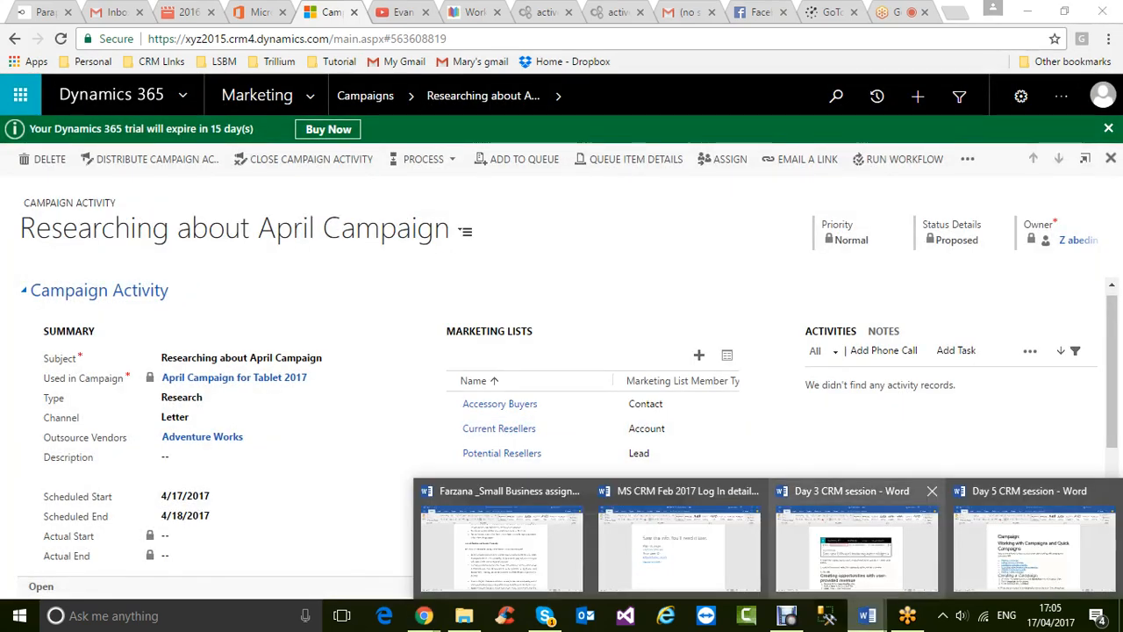
{"action": "left_click", "coordinate": [856, 548]}
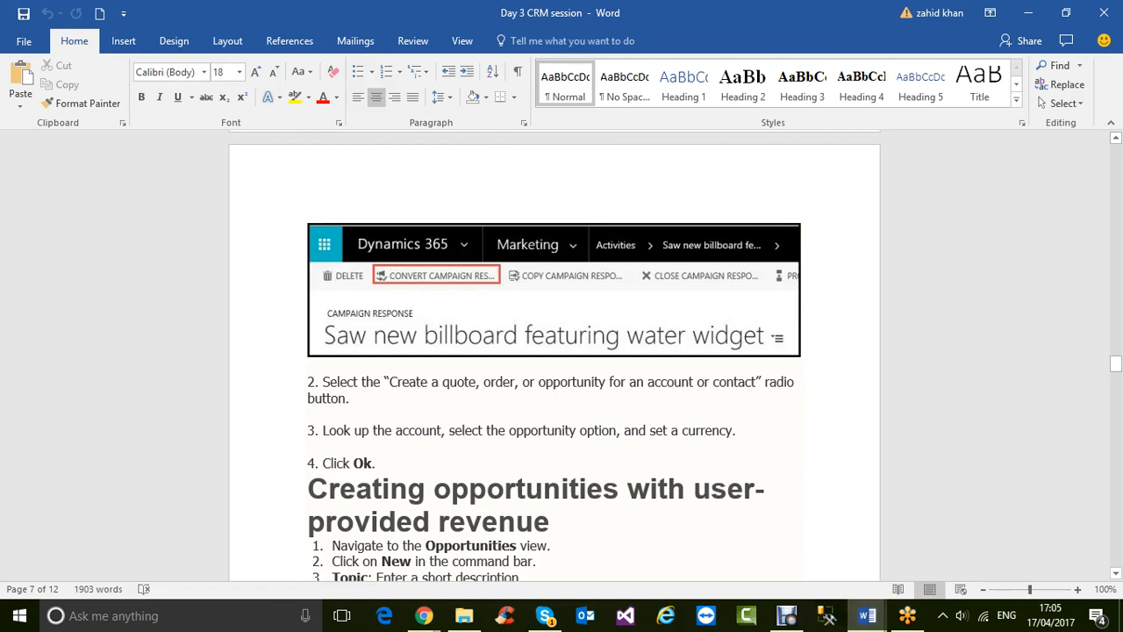
{"action": "left_click", "coordinate": [424, 616]}
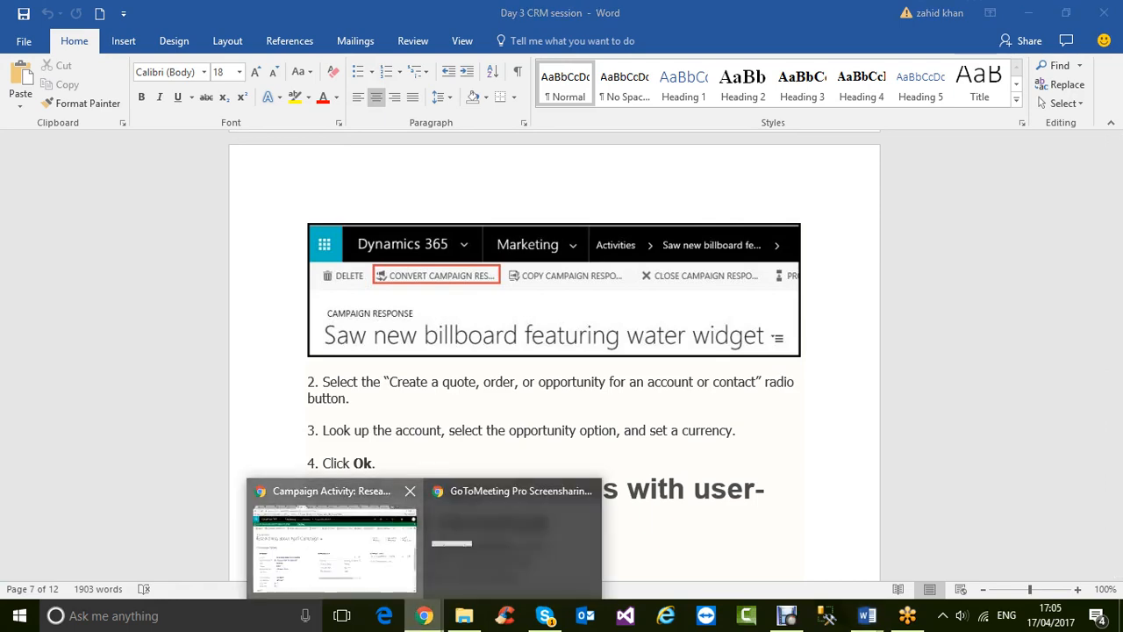
{"action": "left_click", "coordinate": [333, 535]}
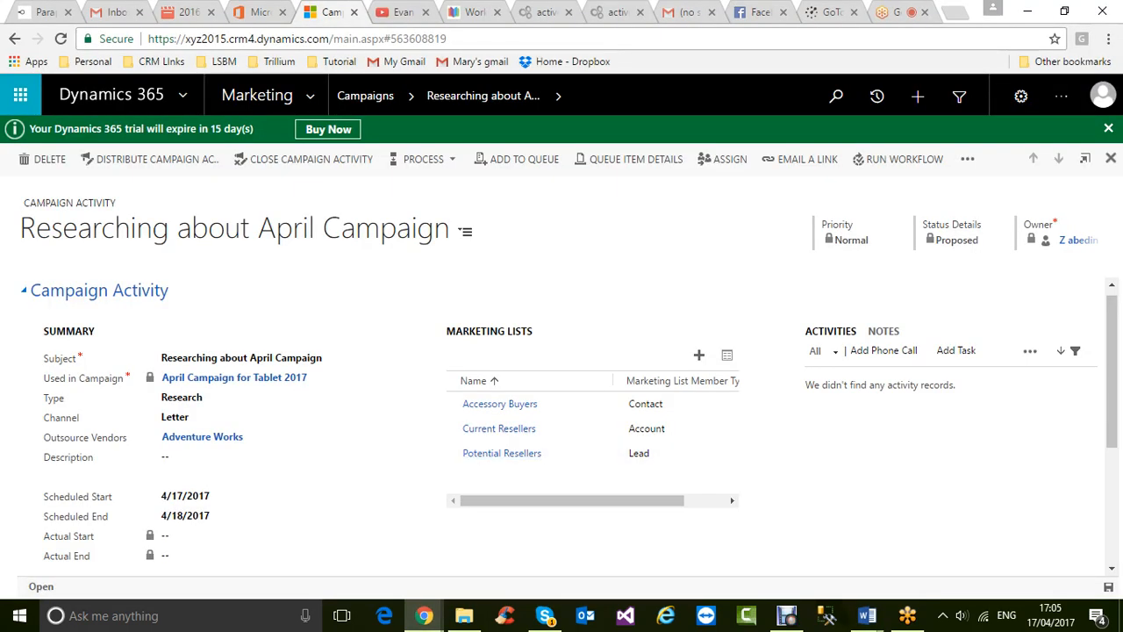
- Look over the campaign activity form, then go back to the April Campaign for Tablet 2017 record
{"action": "scroll", "coordinate": [562, 421], "scroll_direction": "down", "scroll_amount": 3}
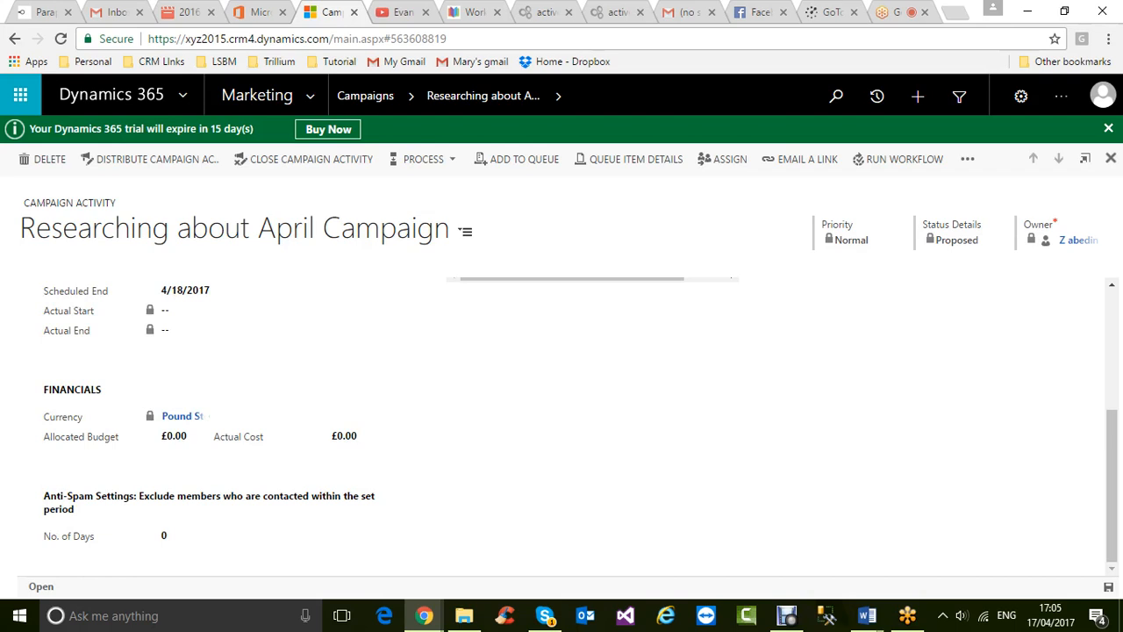
{"action": "scroll", "coordinate": [561, 421], "scroll_direction": "up", "scroll_amount": 5}
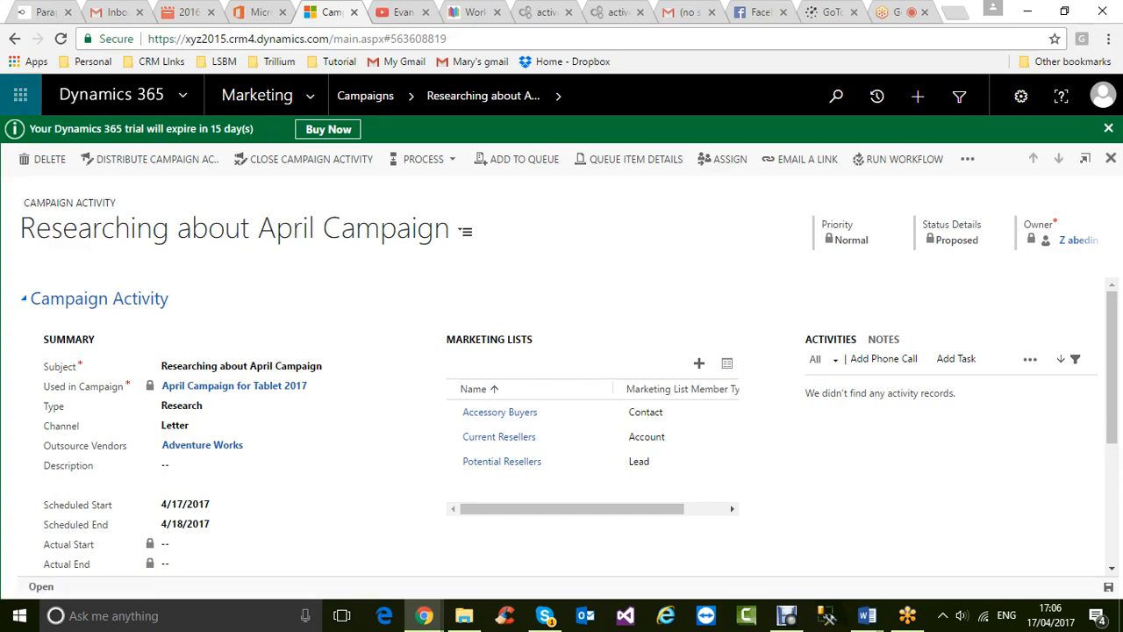
{"action": "left_click", "coordinate": [15, 38]}
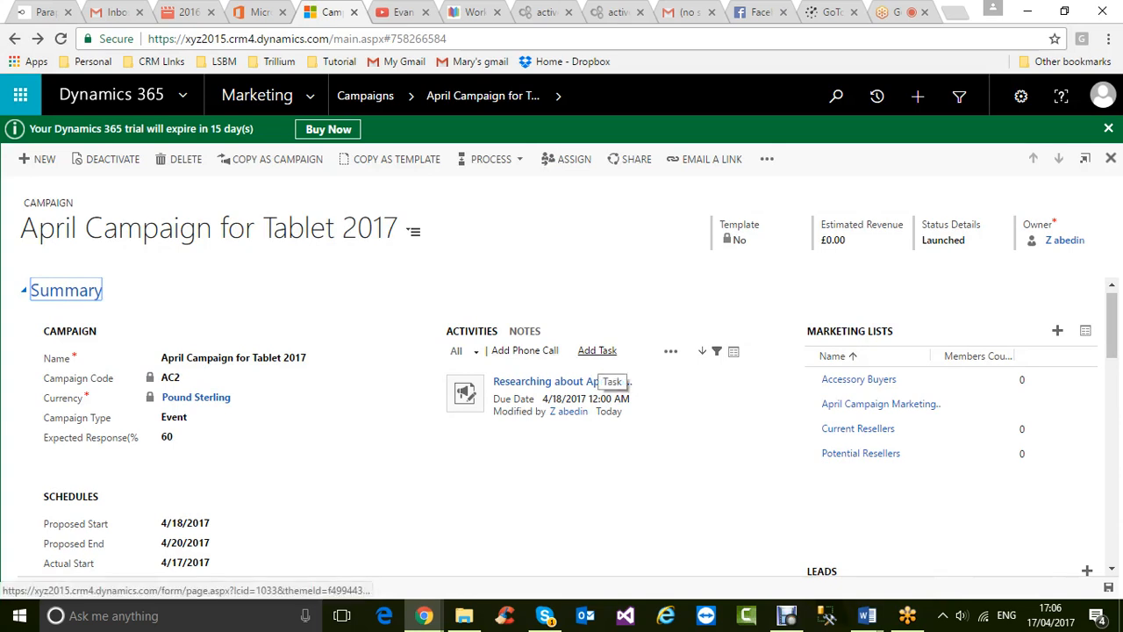
- Create a new Email activity from the campaign's Activities panel, keeping the All filter
{"action": "left_click", "coordinate": [597, 352]}
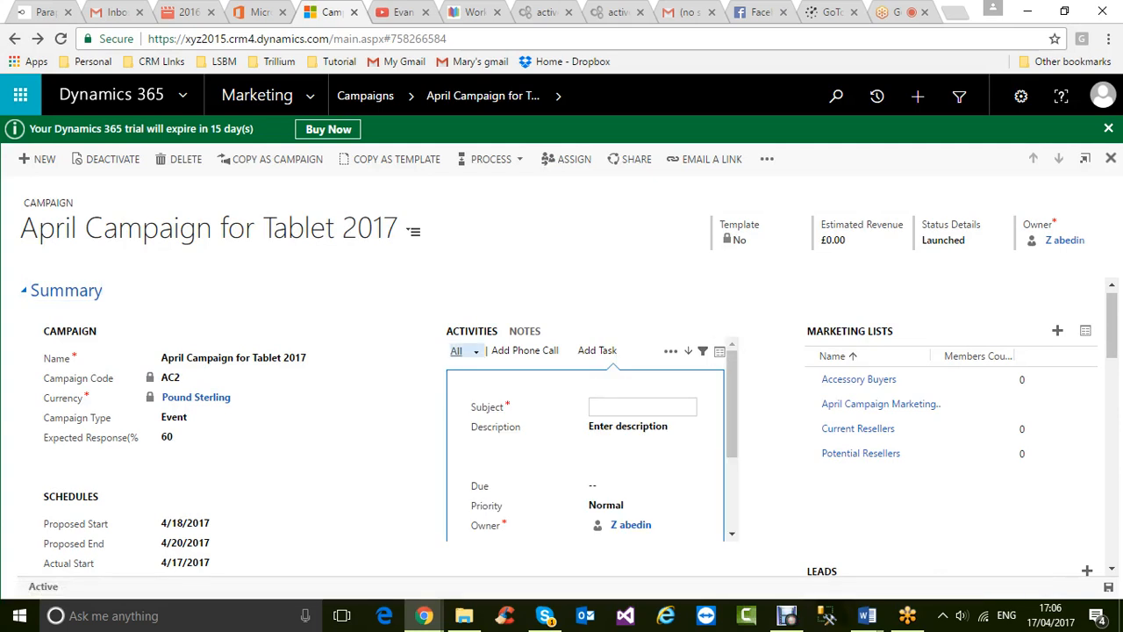
{"action": "left_click", "coordinate": [463, 351]}
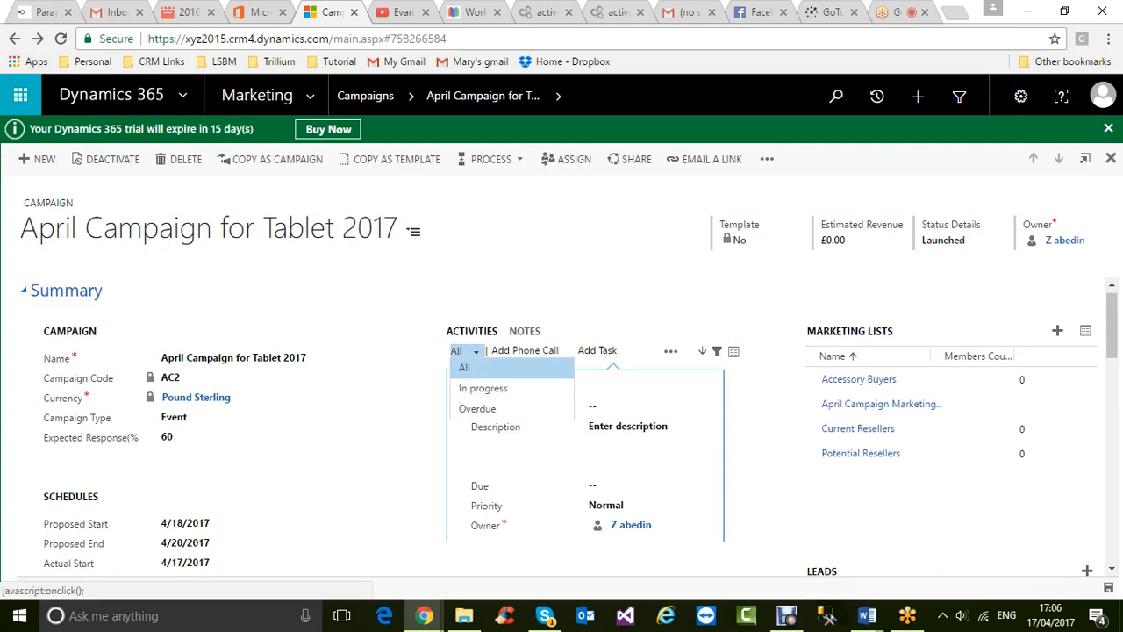
{"action": "left_click", "coordinate": [465, 368]}
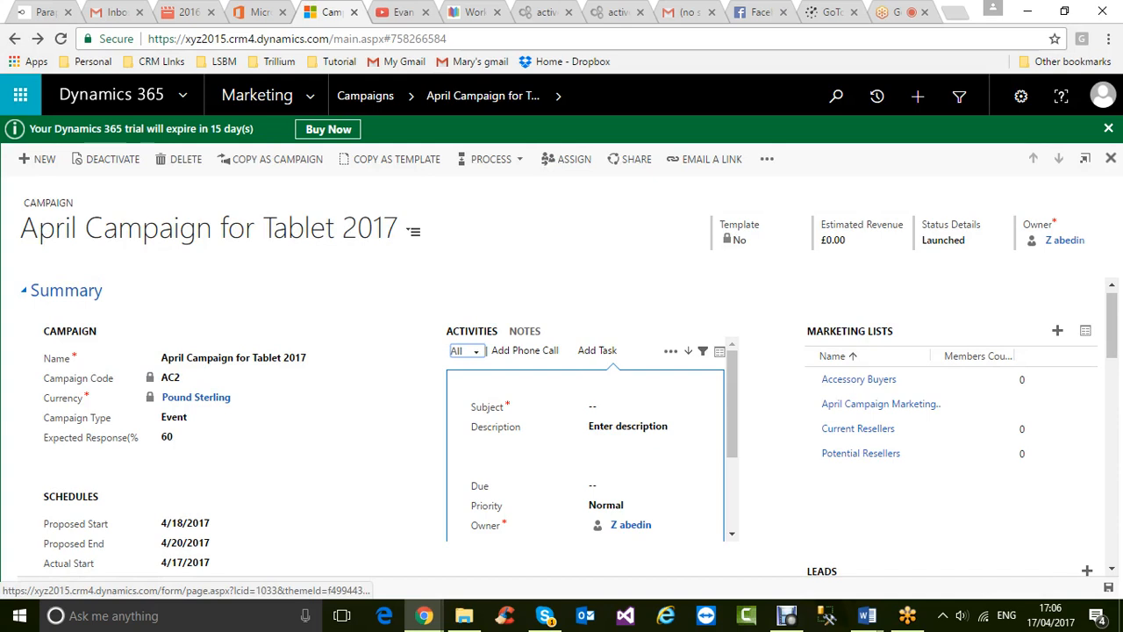
{"action": "left_click", "coordinate": [688, 350]}
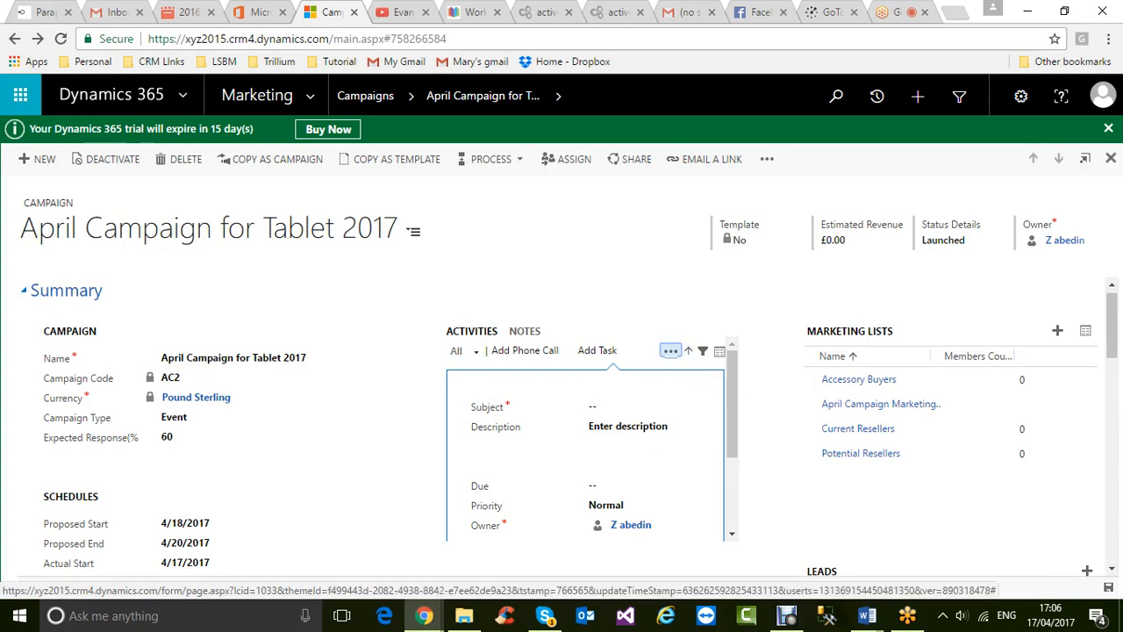
{"action": "left_click", "coordinate": [671, 351]}
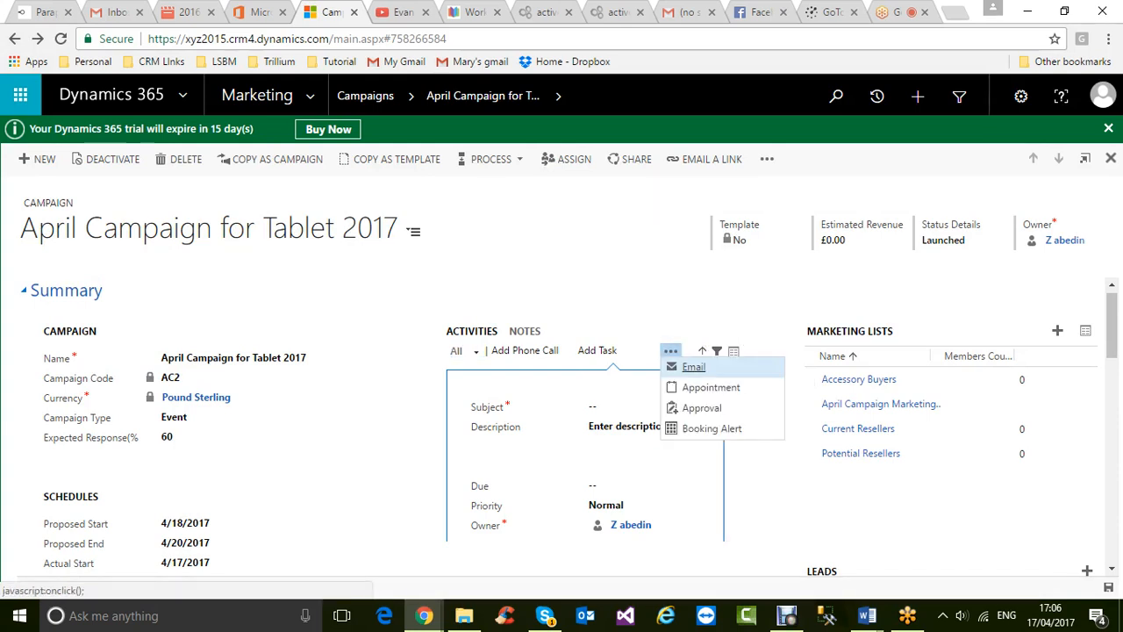
{"action": "left_click", "coordinate": [693, 367]}
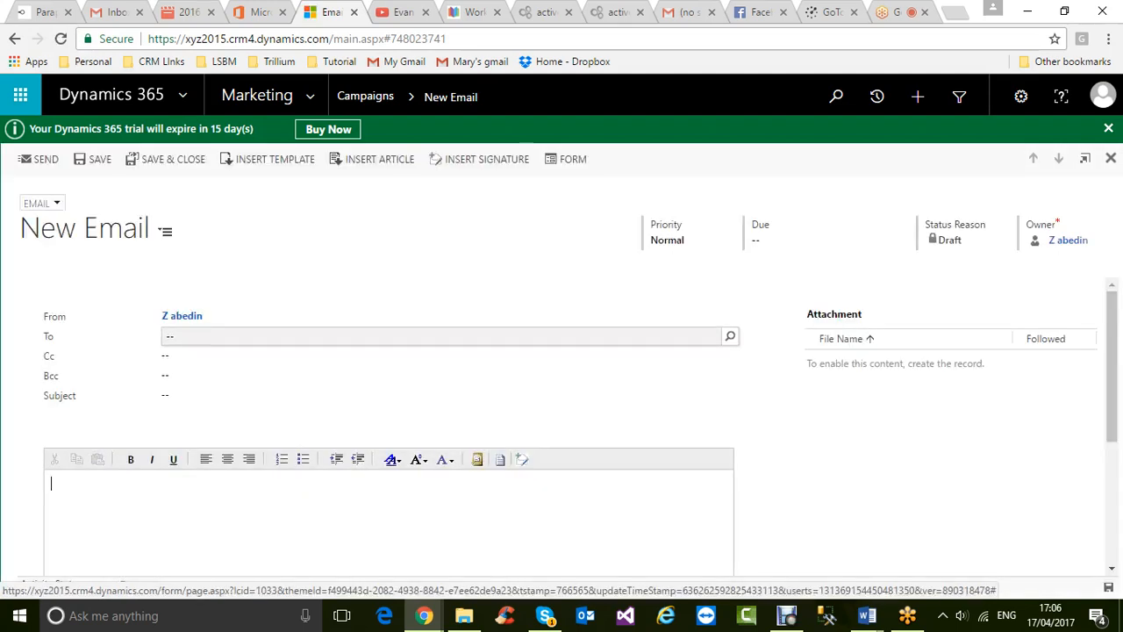
- Address the email to A. Datum Corporation (sample), then save and send it
{"action": "left_click", "coordinate": [441, 336]}
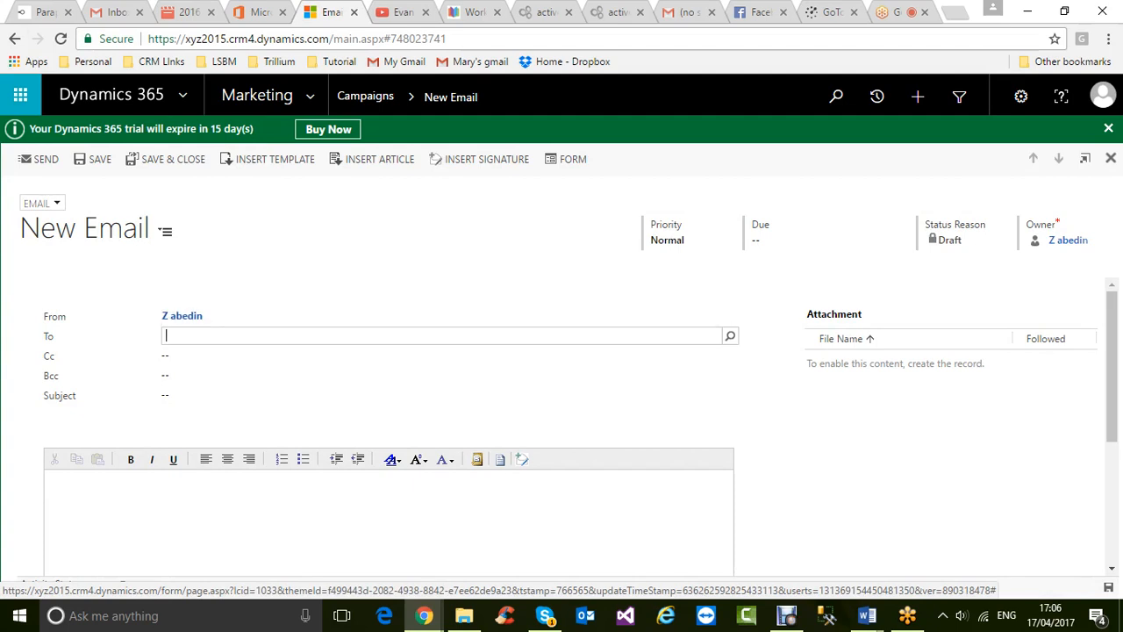
{"action": "left_click", "coordinate": [730, 337]}
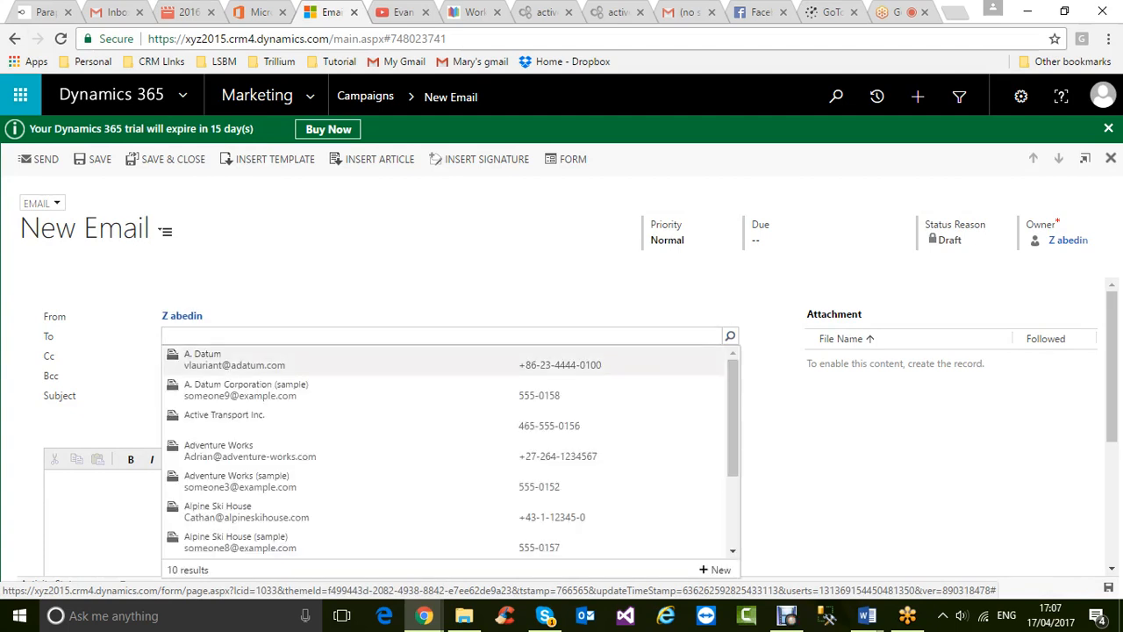
{"action": "left_click", "coordinate": [282, 396]}
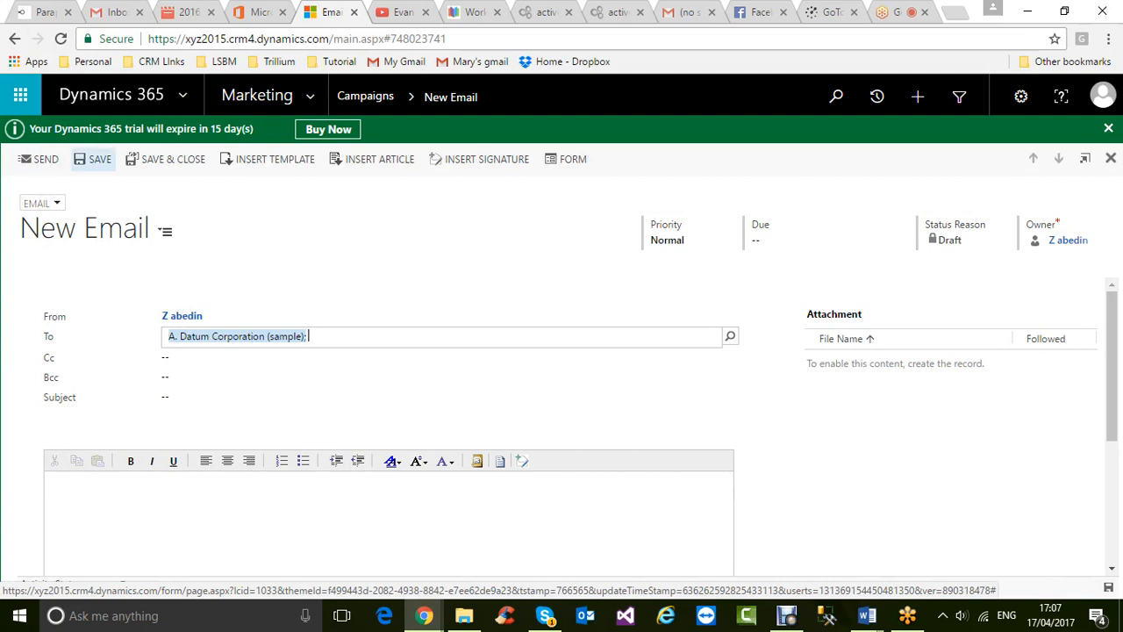
{"action": "left_click", "coordinate": [93, 159]}
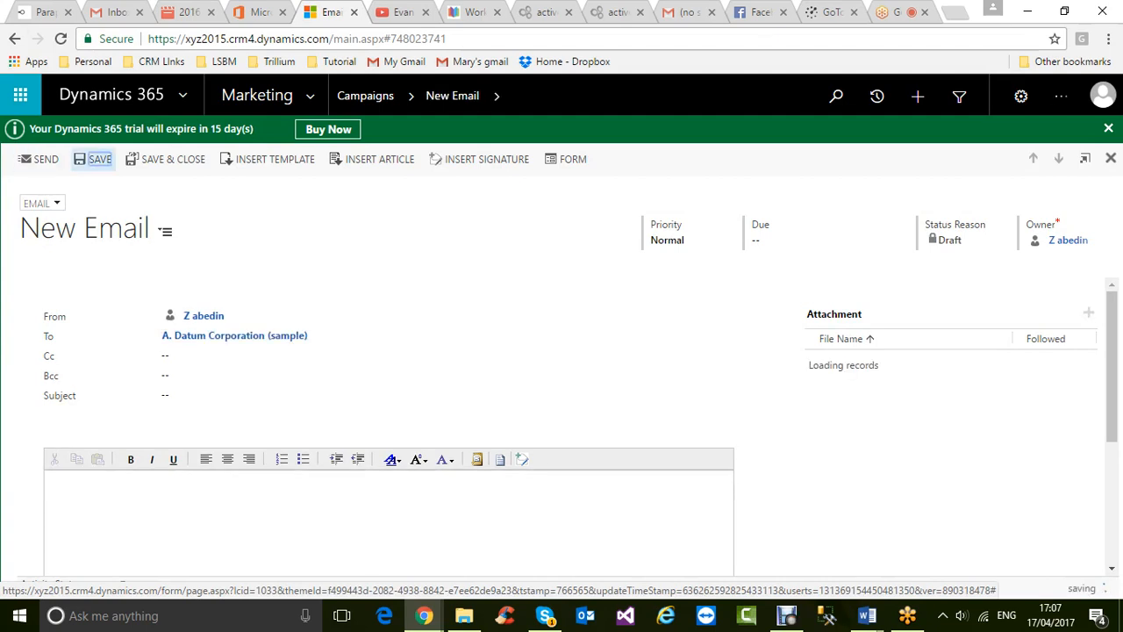
{"action": "left_click", "coordinate": [40, 159]}
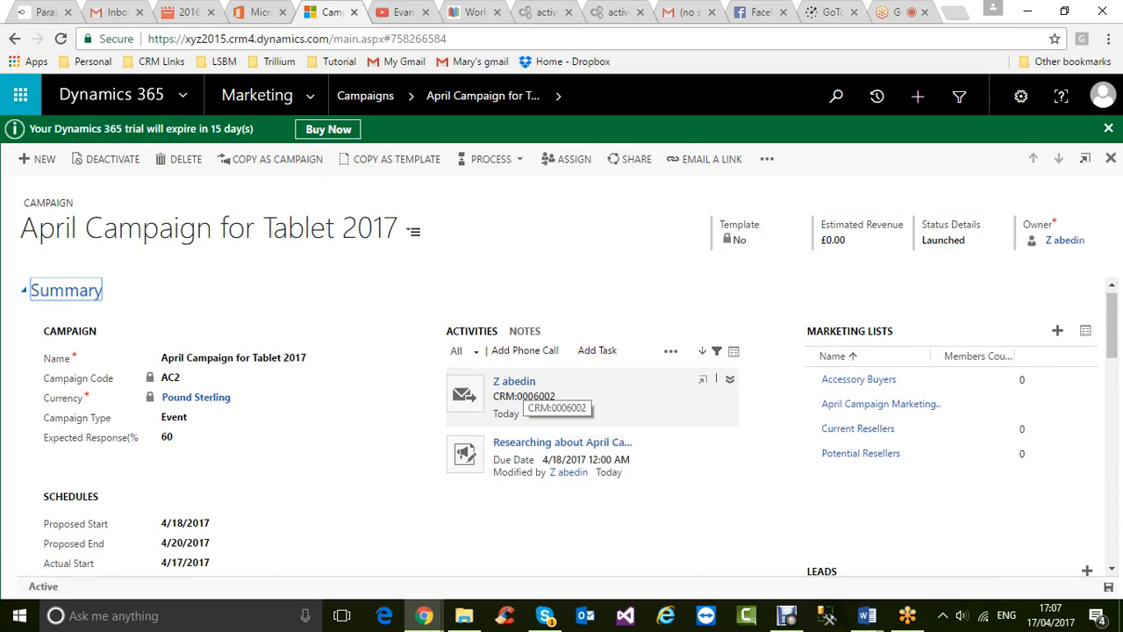
- Expand email CRM:0006002 in the Activities list and open its record
{"action": "left_click", "coordinate": [520, 394]}
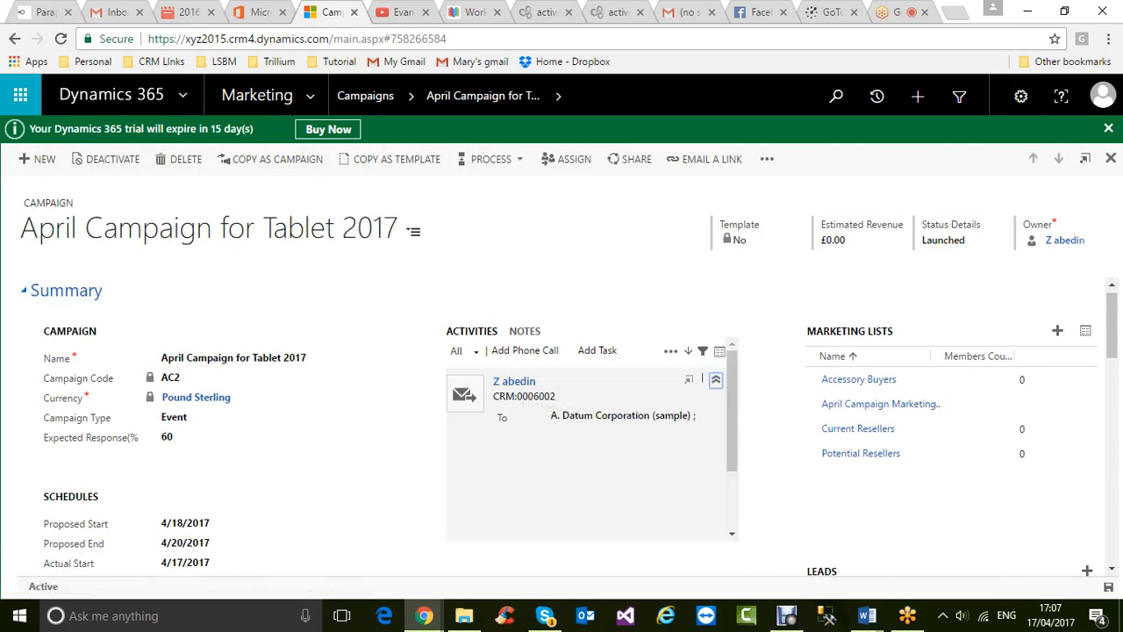
{"action": "left_click", "coordinate": [688, 380]}
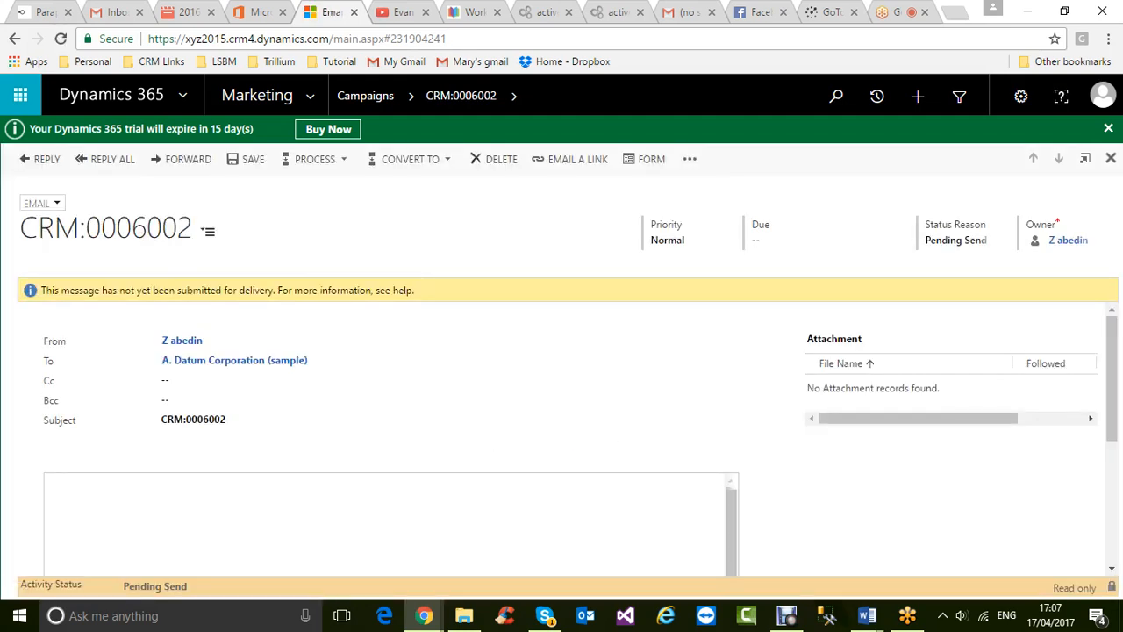
- Use Convert To > Promote to Response on email CRM:0006002
{"action": "left_click", "coordinate": [689, 159]}
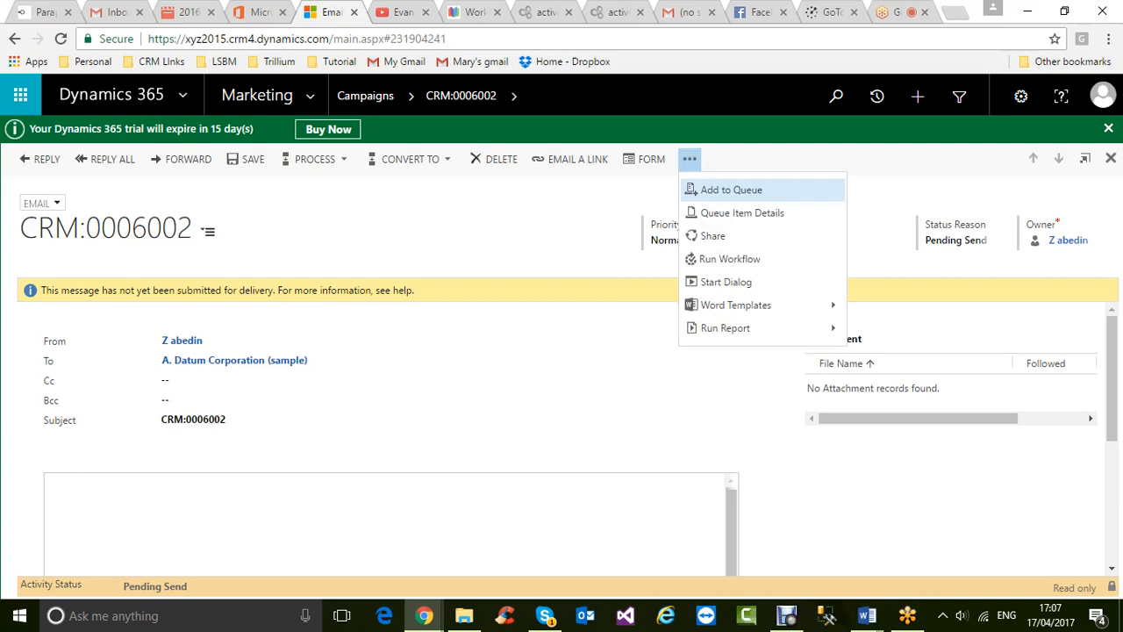
{"action": "left_click", "coordinate": [411, 159]}
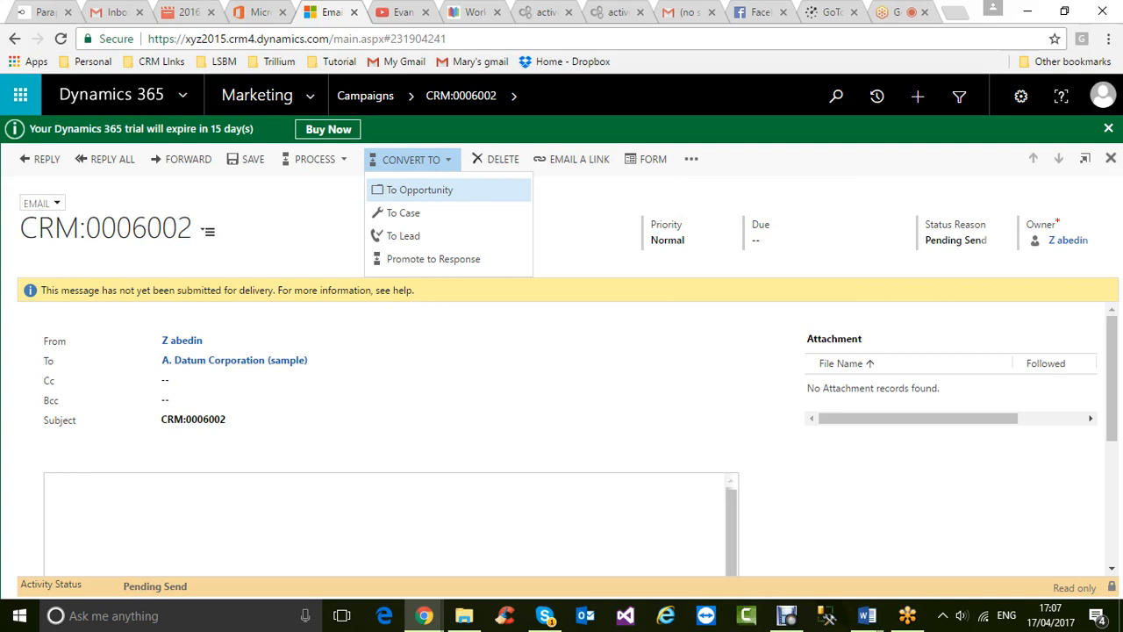
{"action": "left_click", "coordinate": [403, 213]}
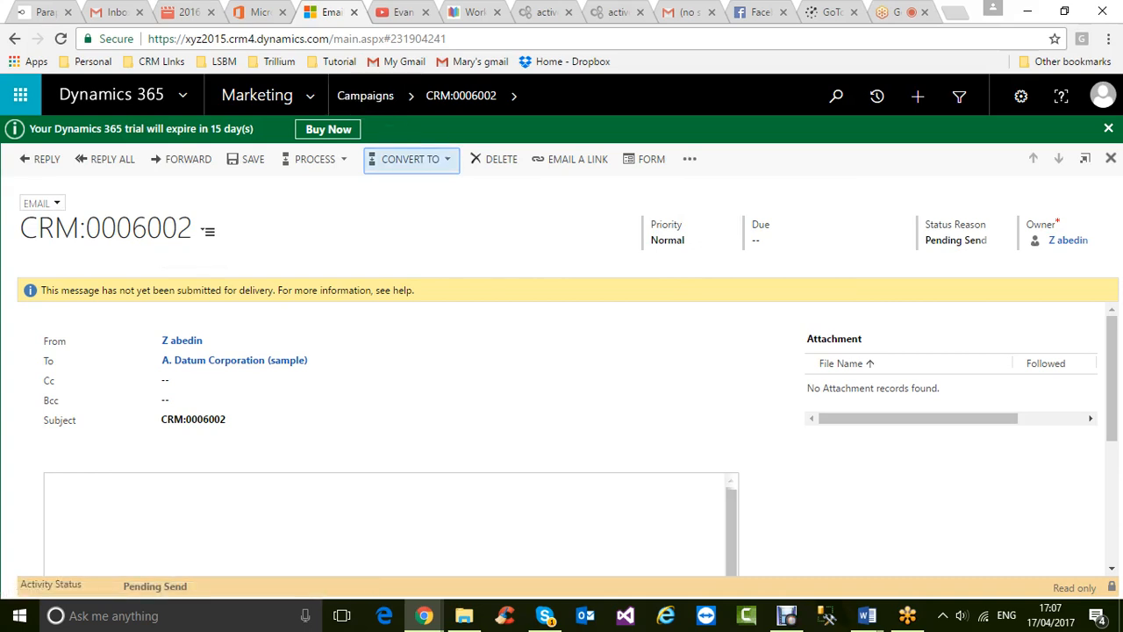
{"action": "left_click", "coordinate": [411, 159]}
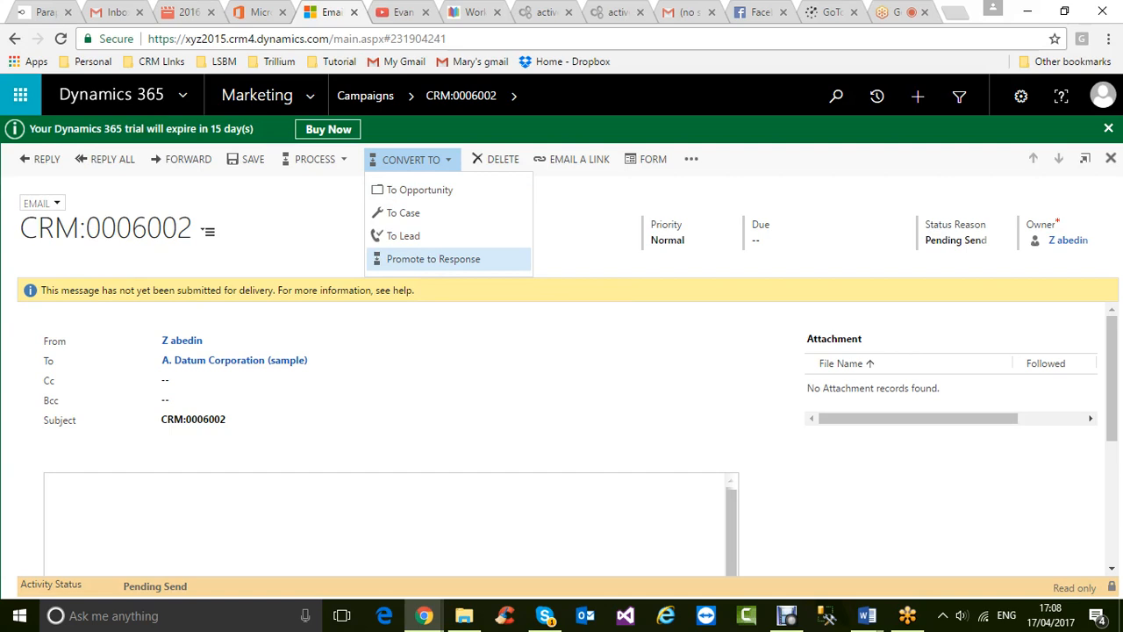
{"action": "left_click", "coordinate": [434, 259]}
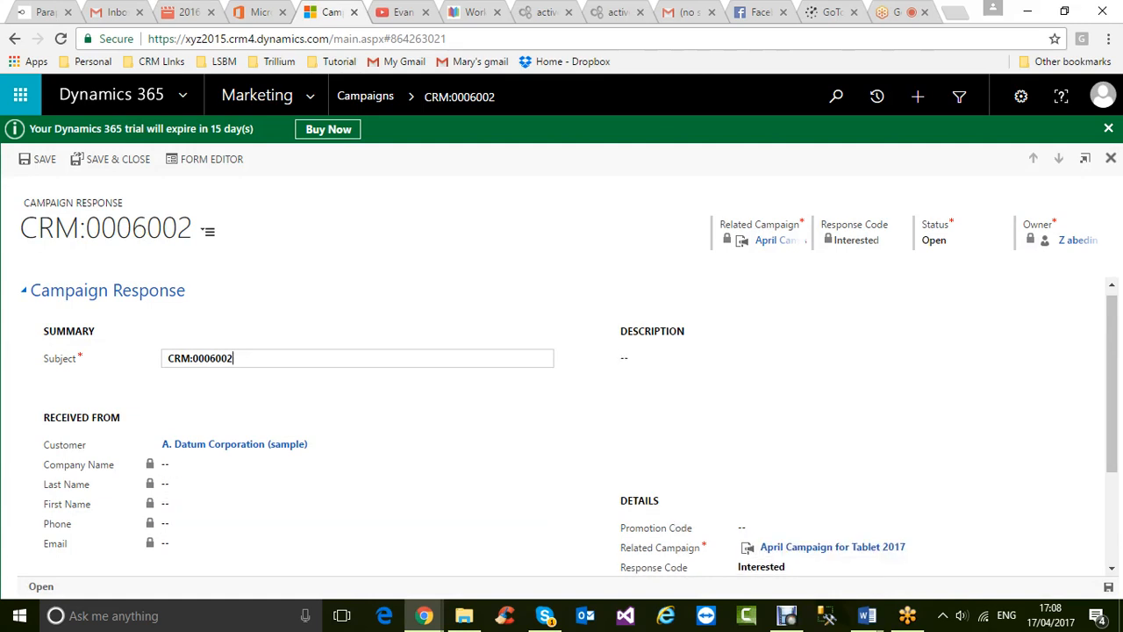
- Save the new campaign response for A. Datum Corporation (sample)
{"action": "scroll", "coordinate": [858, 401], "scroll_direction": "down", "scroll_amount": 2}
{"action": "scroll", "coordinate": [918, 477], "scroll_direction": "down", "scroll_amount": 1}
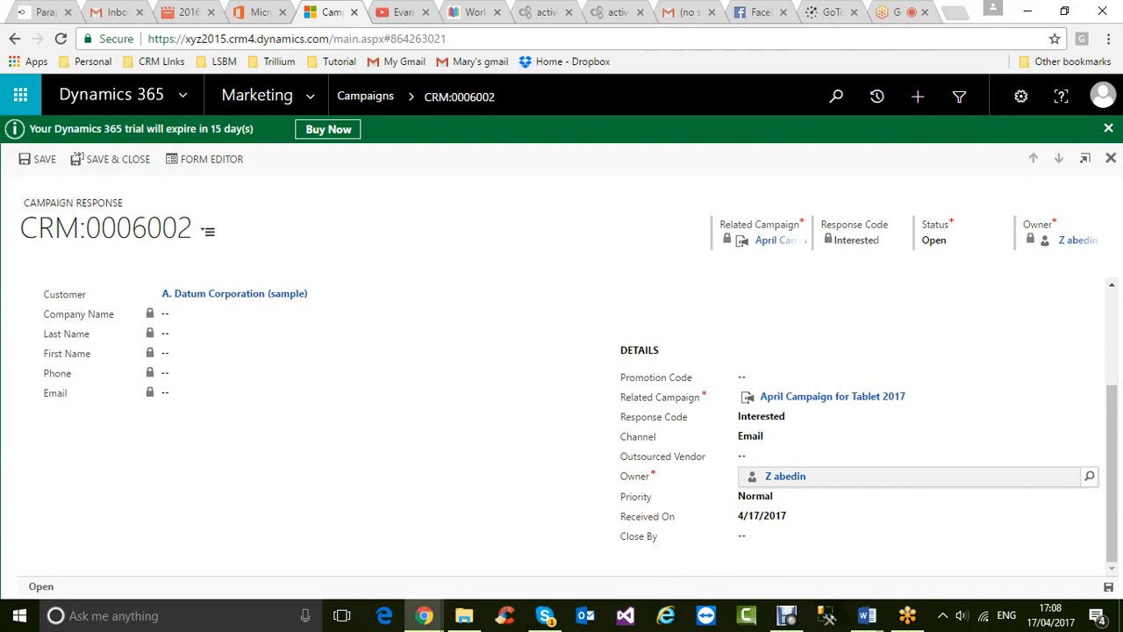
{"action": "scroll", "coordinate": [917, 474], "scroll_direction": "up", "scroll_amount": 3}
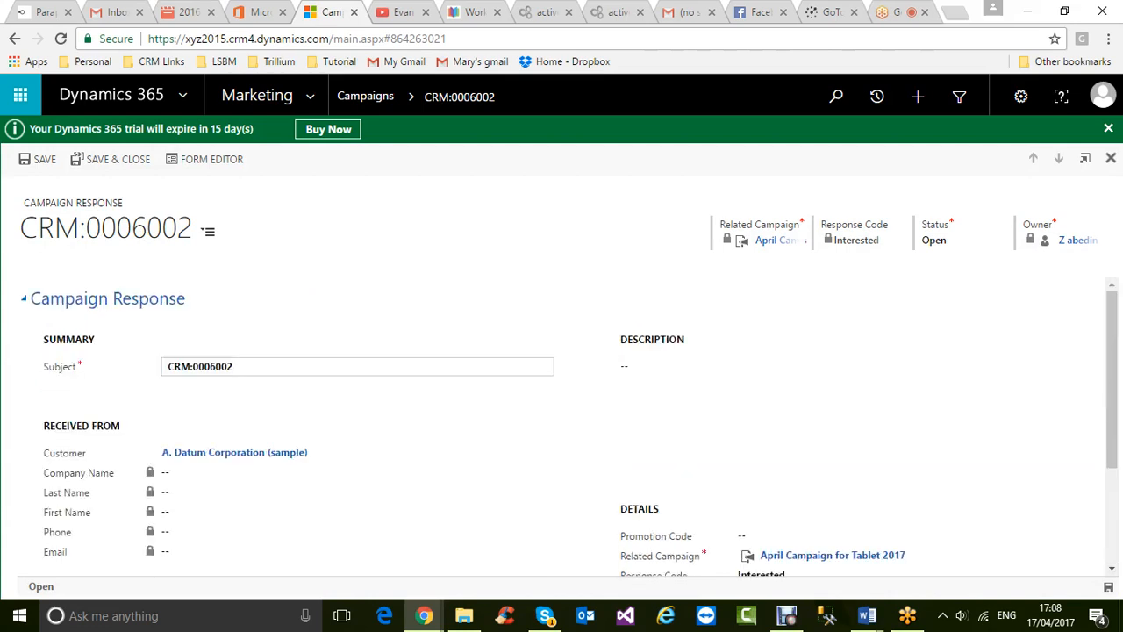
{"action": "left_click", "coordinate": [1108, 587]}
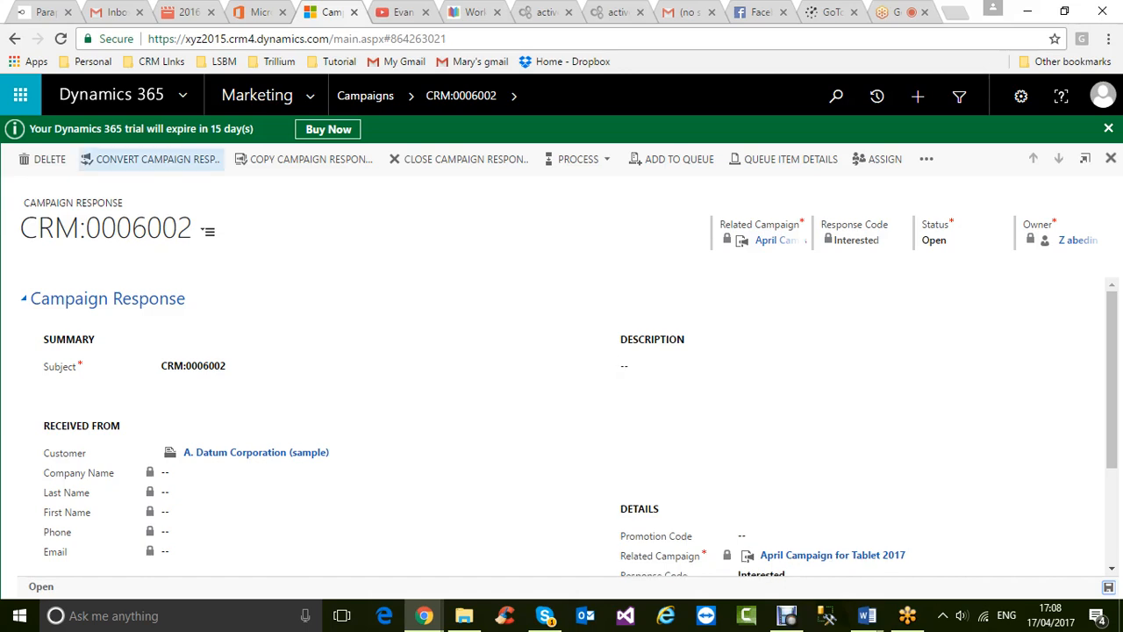
- Convert the campaign response by creating a quote, order, or opportunity, with record type Opportunity
{"action": "left_click", "coordinate": [153, 159]}
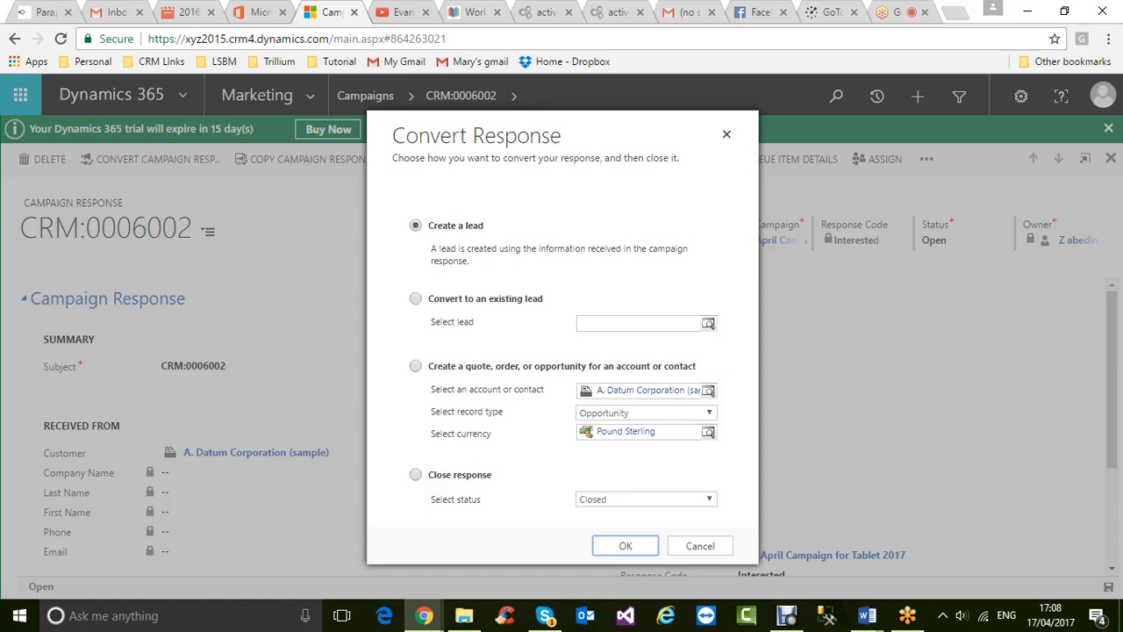
{"action": "left_click", "coordinate": [416, 365]}
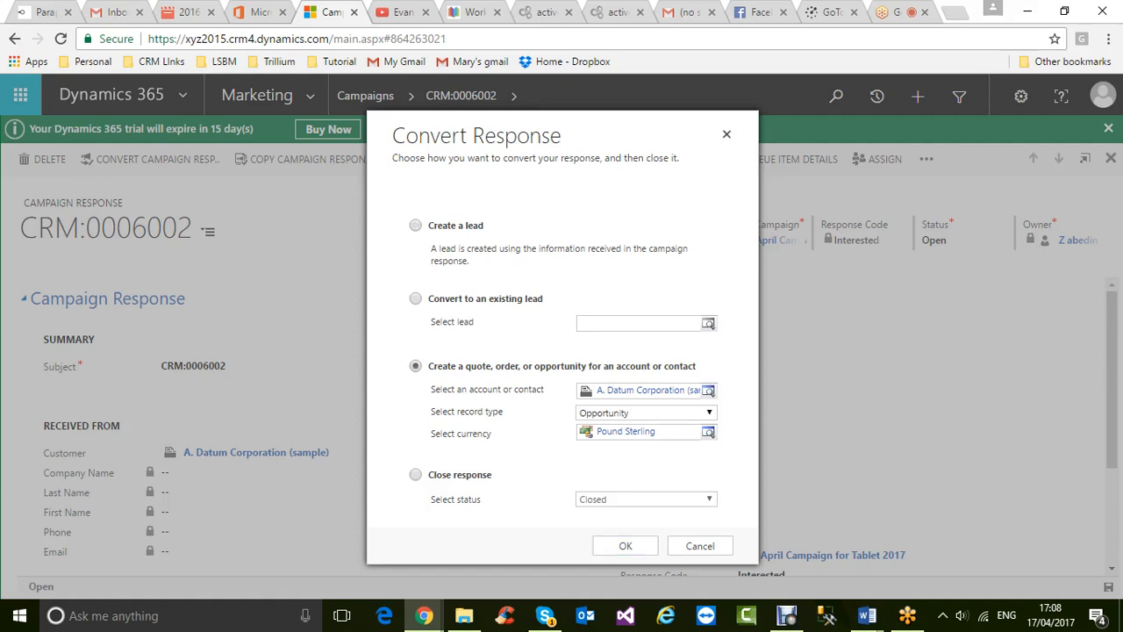
{"action": "left_click", "coordinate": [709, 413]}
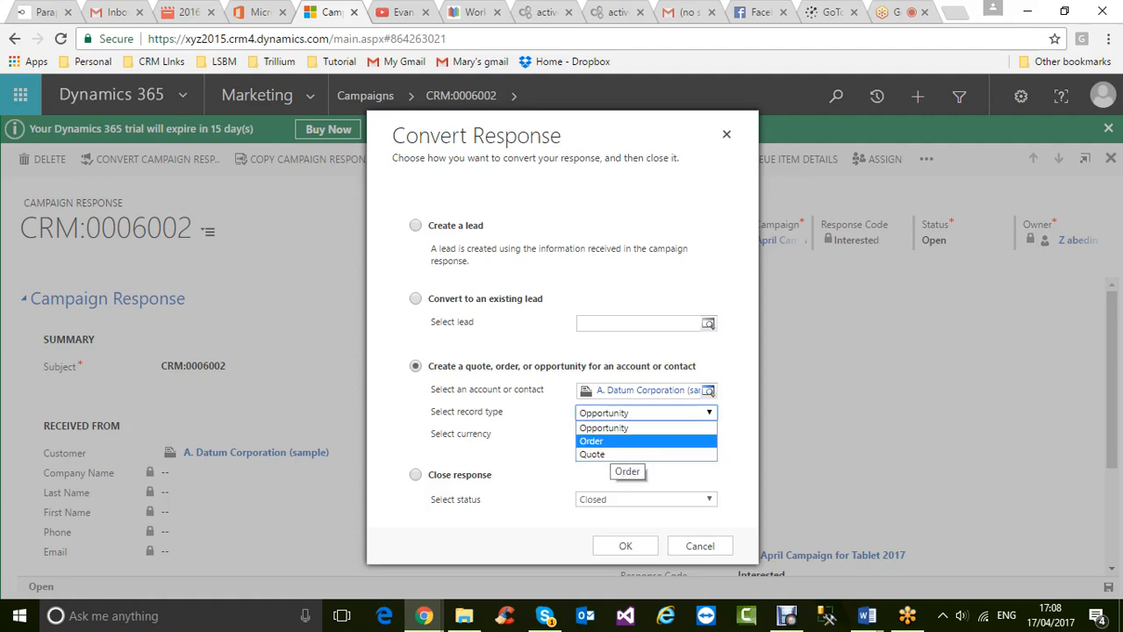
{"action": "left_click", "coordinate": [605, 427]}
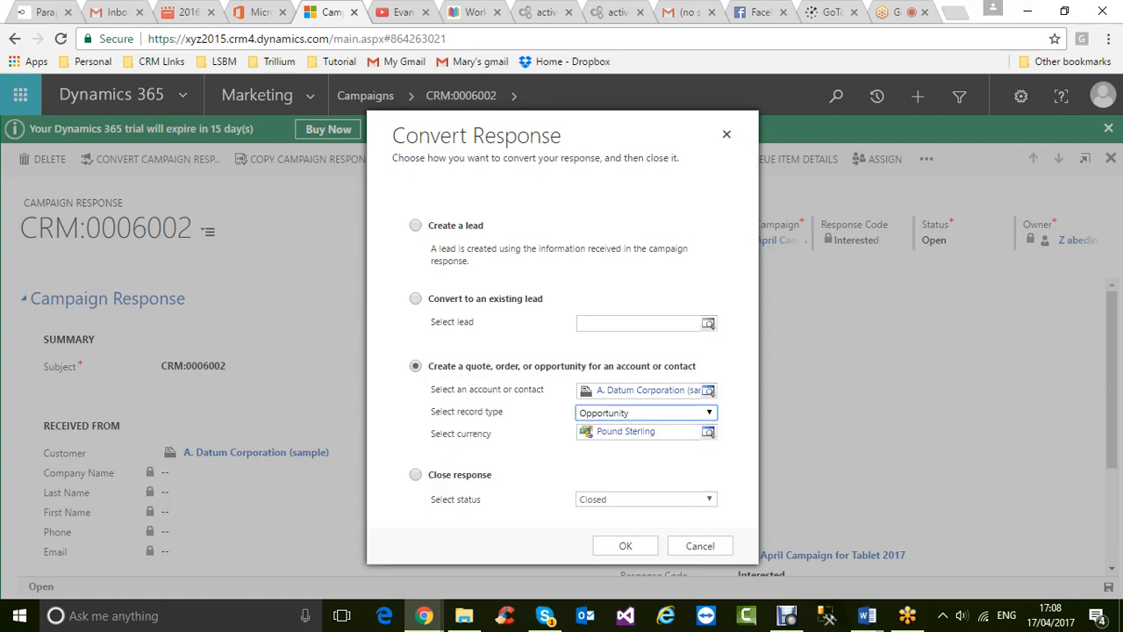
{"action": "left_click", "coordinate": [626, 546]}
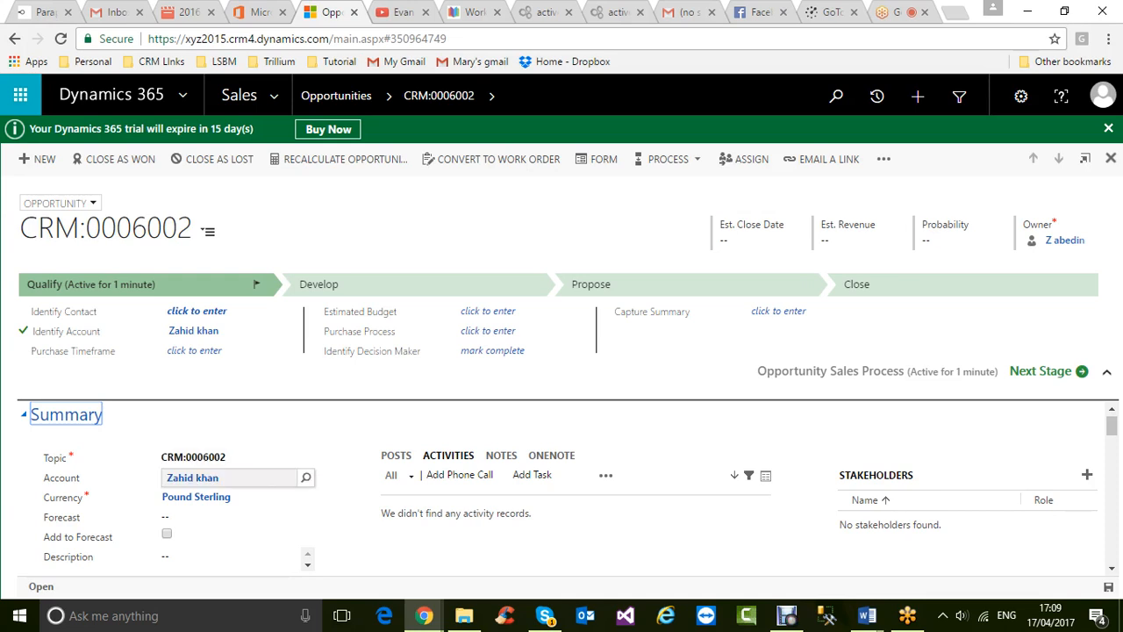
- Review the new opportunity CRM:0006002, then bring Word's 'Day 3 CRM session' notes forward
{"action": "scroll", "coordinate": [562, 489], "scroll_direction": "down", "scroll_amount": 1}
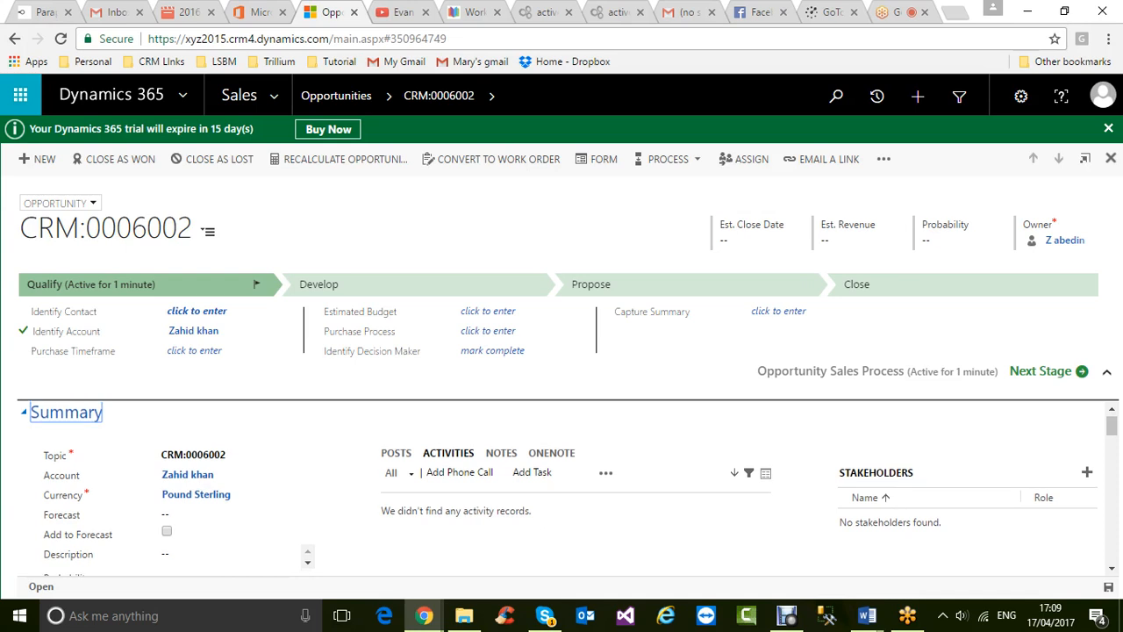
{"action": "scroll", "coordinate": [561, 490], "scroll_direction": "down", "scroll_amount": 1}
{"action": "scroll", "coordinate": [561, 490], "scroll_direction": "up", "scroll_amount": 2}
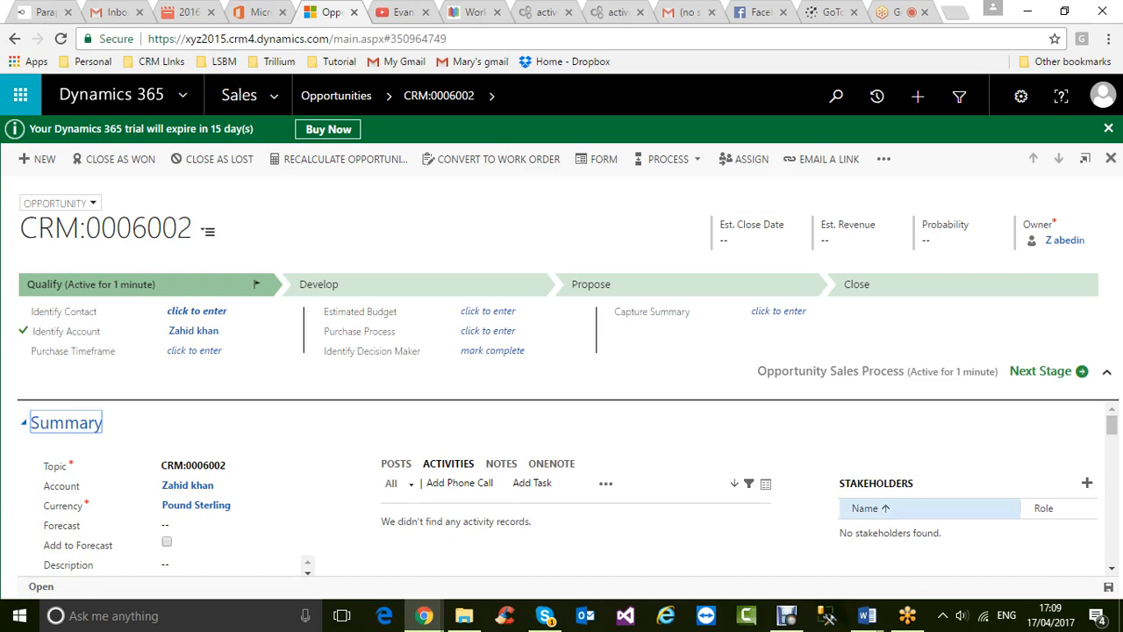
{"action": "mouse_move", "coordinate": [866, 615]}
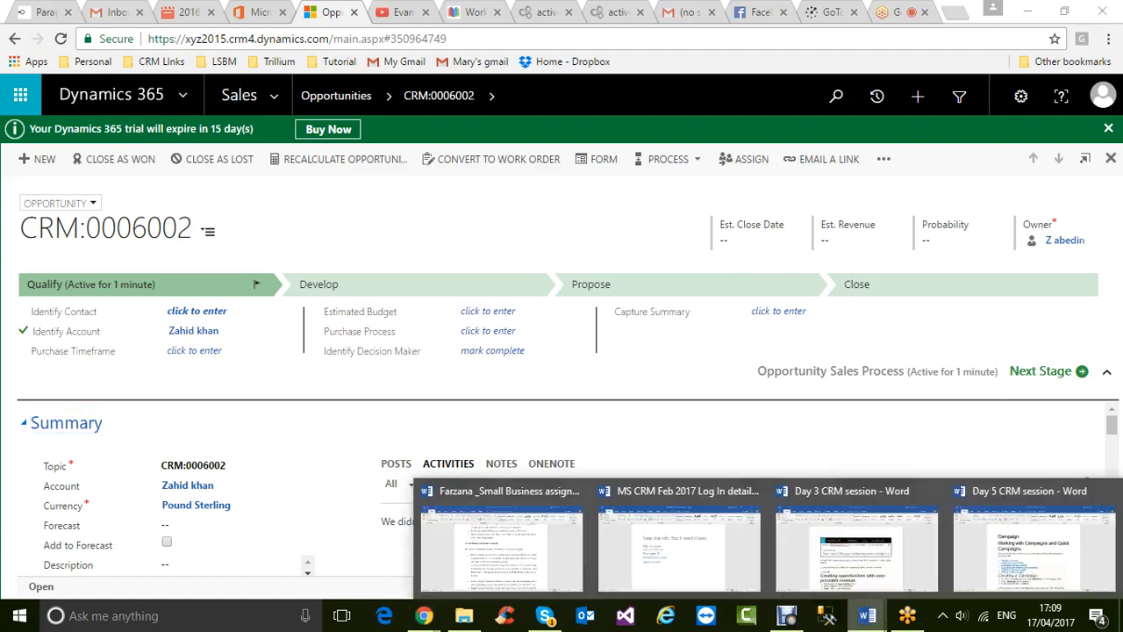
{"action": "left_click", "coordinate": [849, 531]}
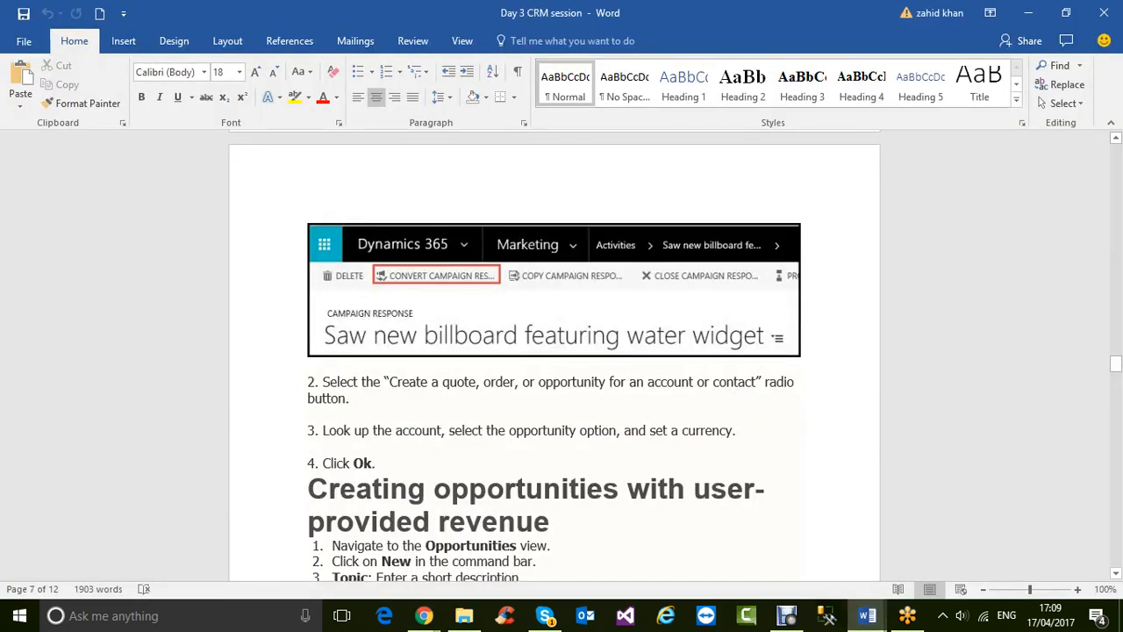
{"action": "scroll", "coordinate": [554, 355], "scroll_direction": "up", "scroll_amount": 12}
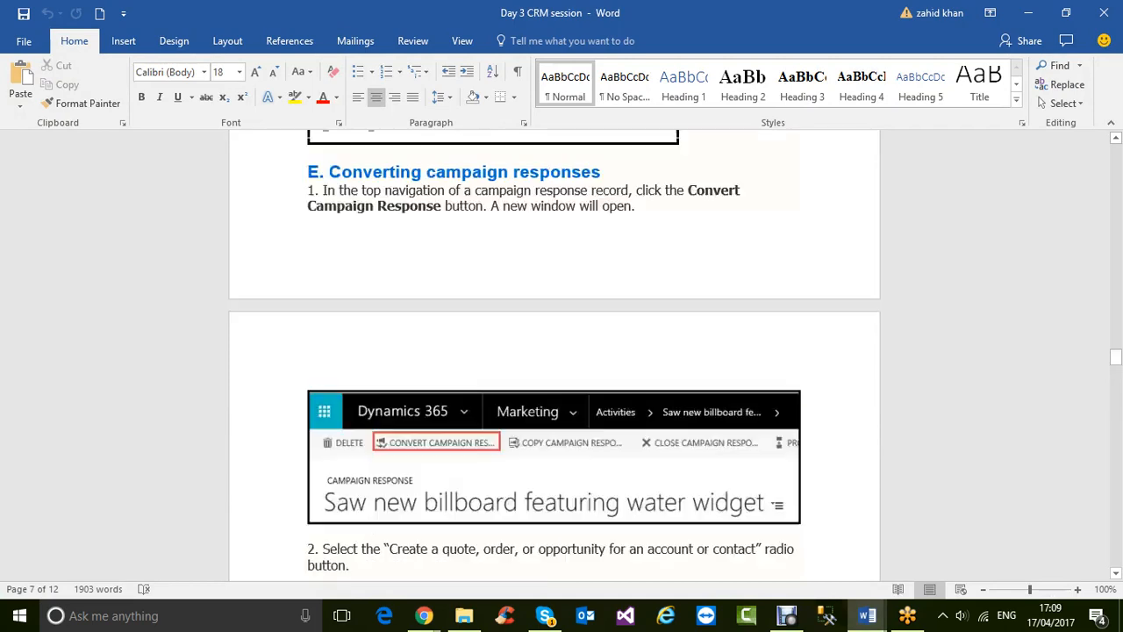
{"action": "scroll", "coordinate": [555, 355], "scroll_direction": "up", "scroll_amount": 8}
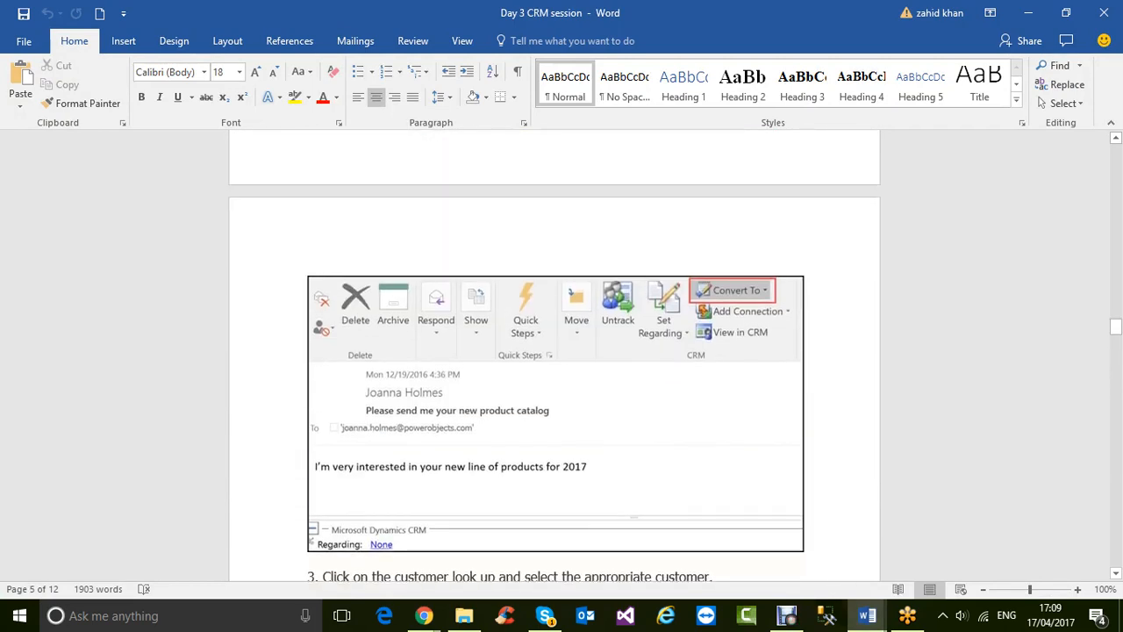
{"action": "scroll", "coordinate": [555, 355], "scroll_direction": "up", "scroll_amount": 3}
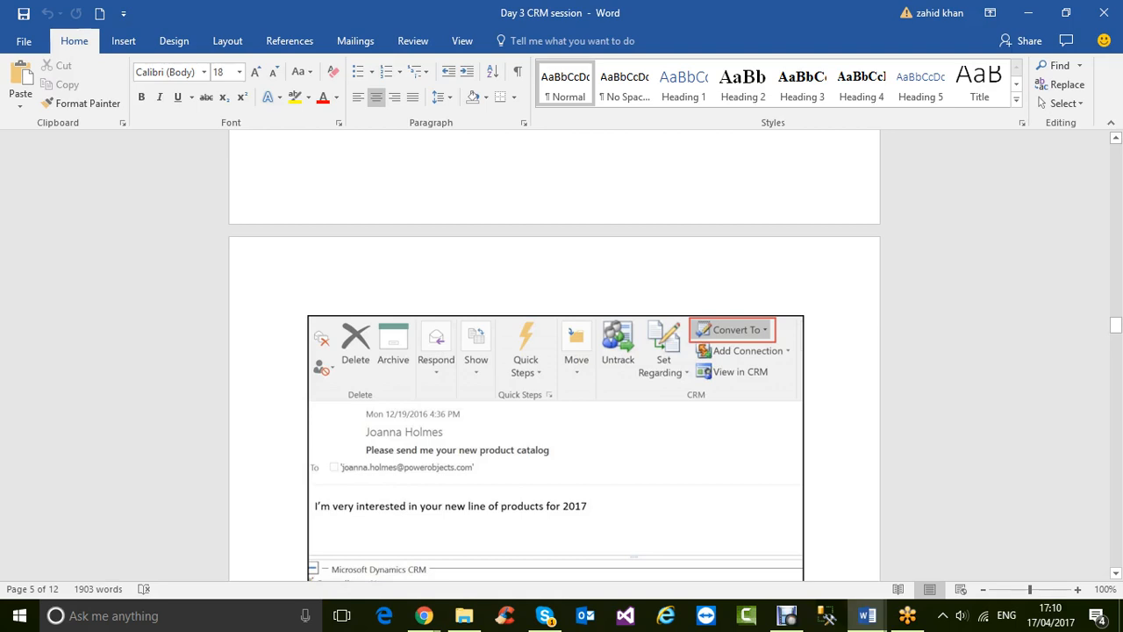
{"action": "scroll", "coordinate": [555, 351], "scroll_direction": "down", "scroll_amount": 1}
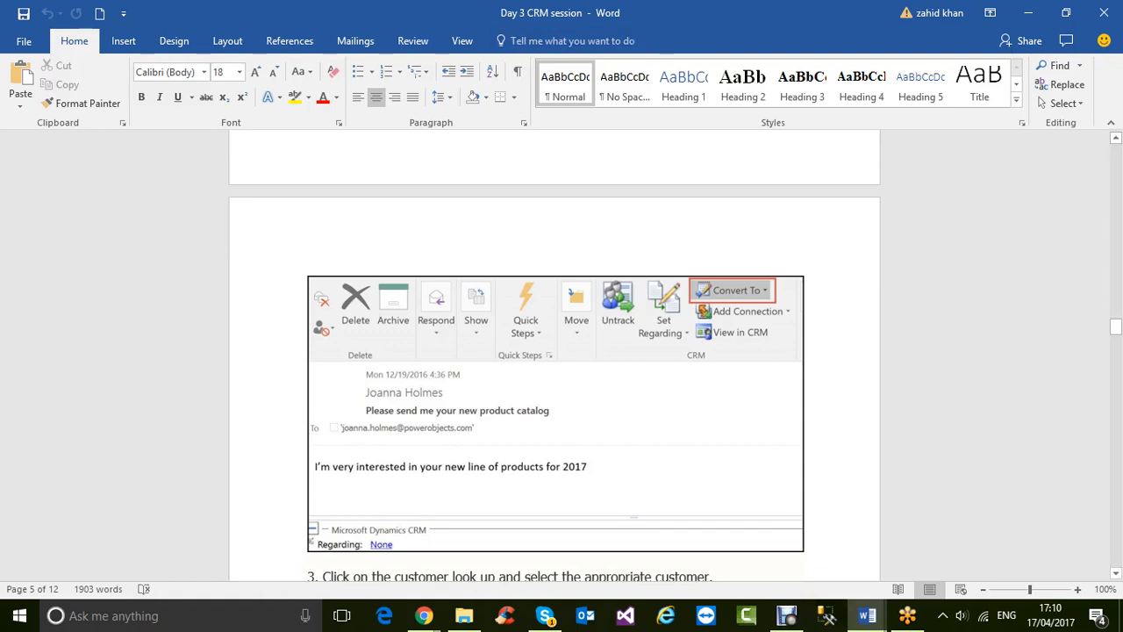
{"action": "mouse_move", "coordinate": [423, 615]}
{"action": "left_click", "coordinate": [324, 540]}
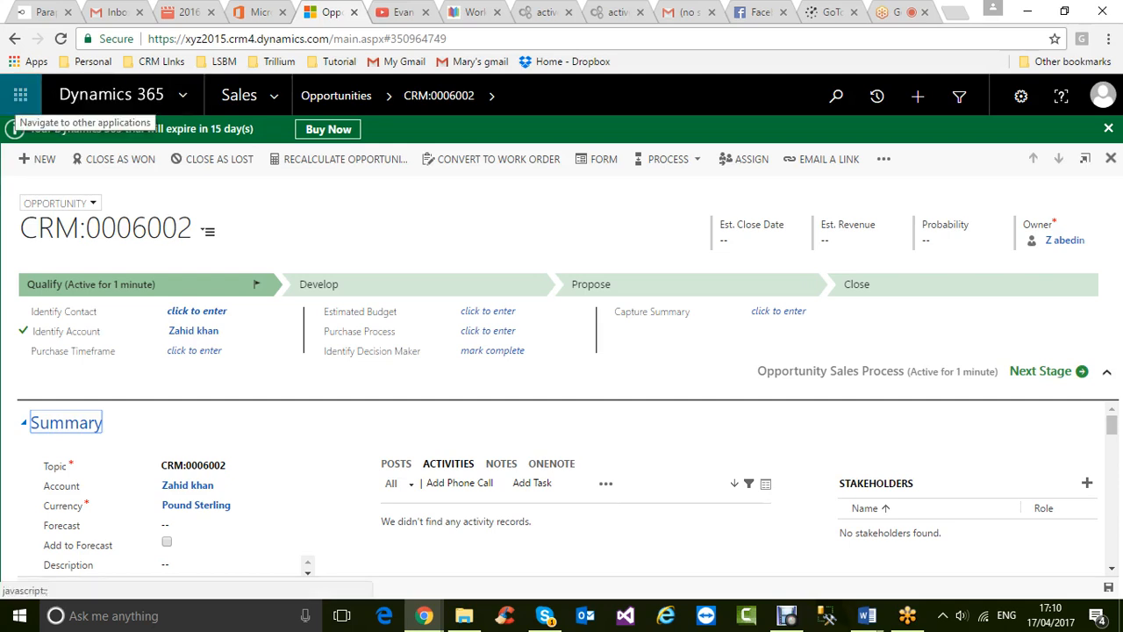
- Sign in again by entering the work account's password
{"action": "left_click", "coordinate": [20, 95]}
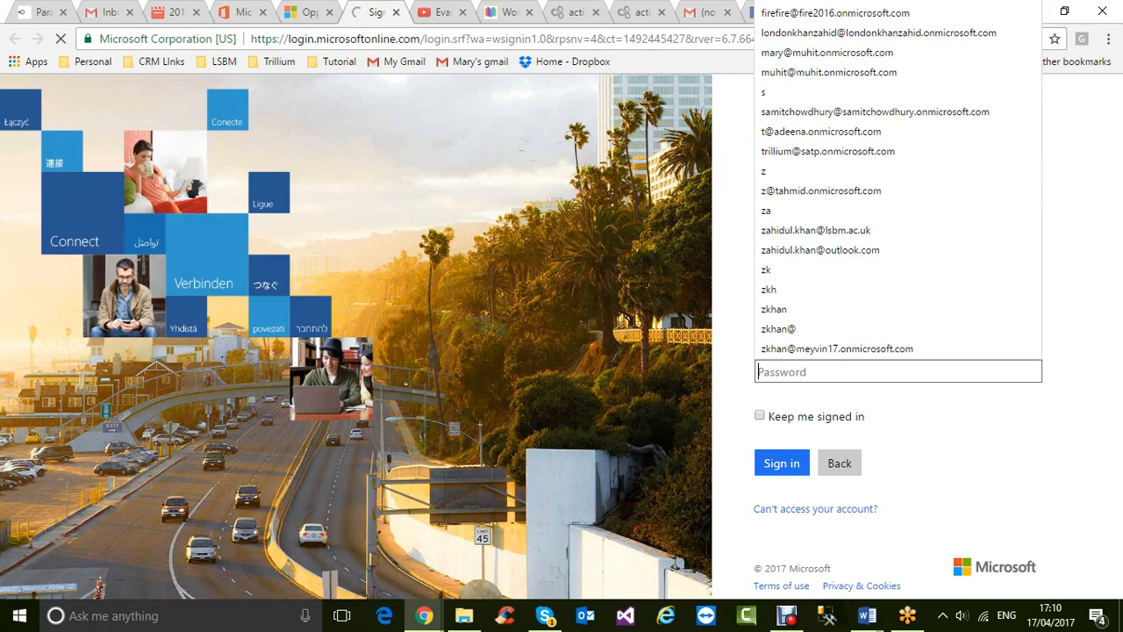
{"action": "type", "text": "******"}
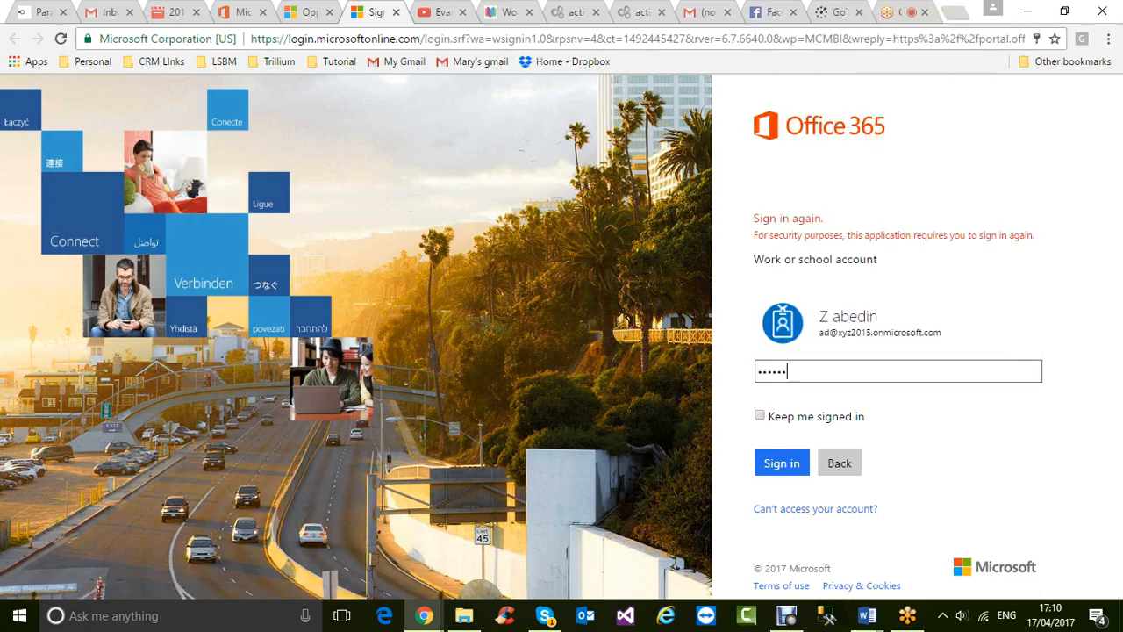
{"action": "type", "text": "*****"}
{"action": "key", "text": "Return"}
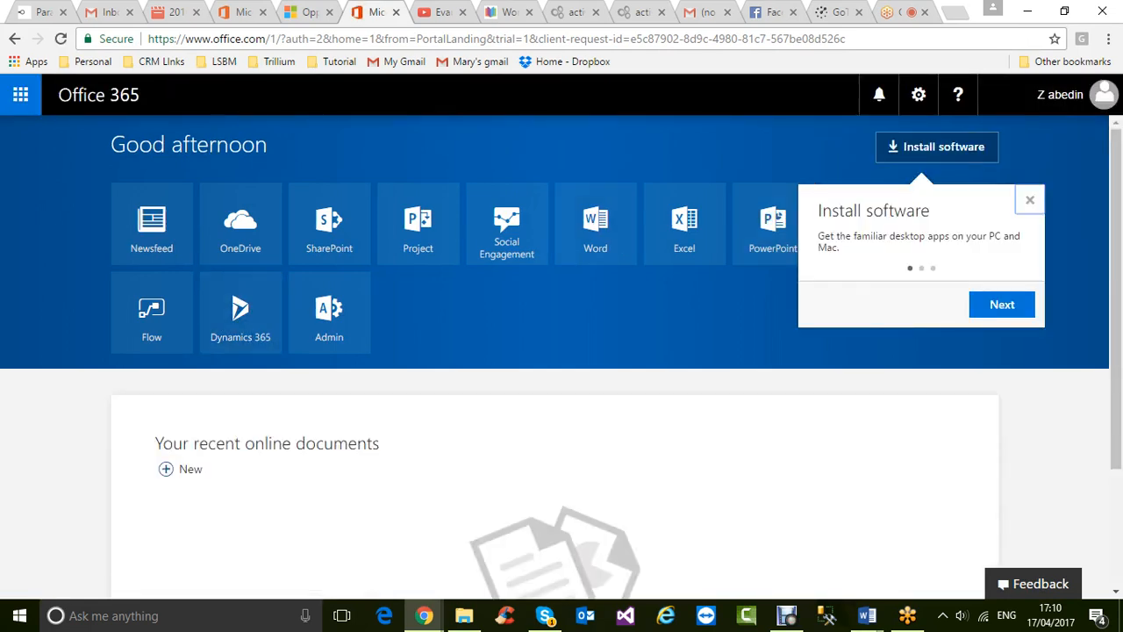
- Dismiss the Install software tip and open the Admin centre from the app launcher
{"action": "left_click", "coordinate": [1030, 200]}
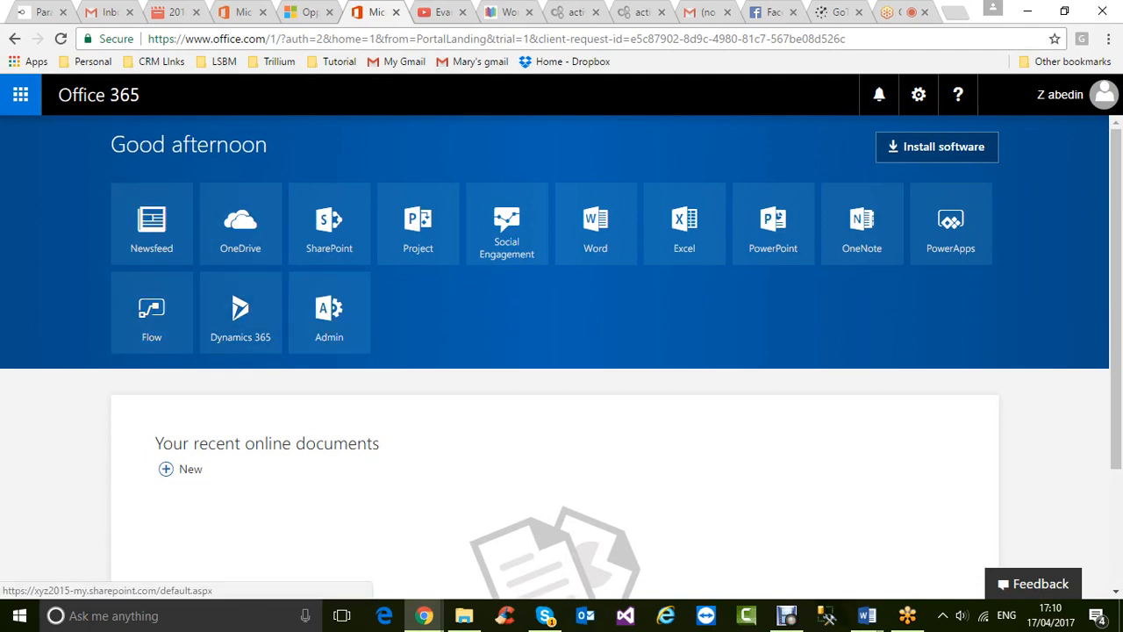
{"action": "left_click", "coordinate": [20, 95]}
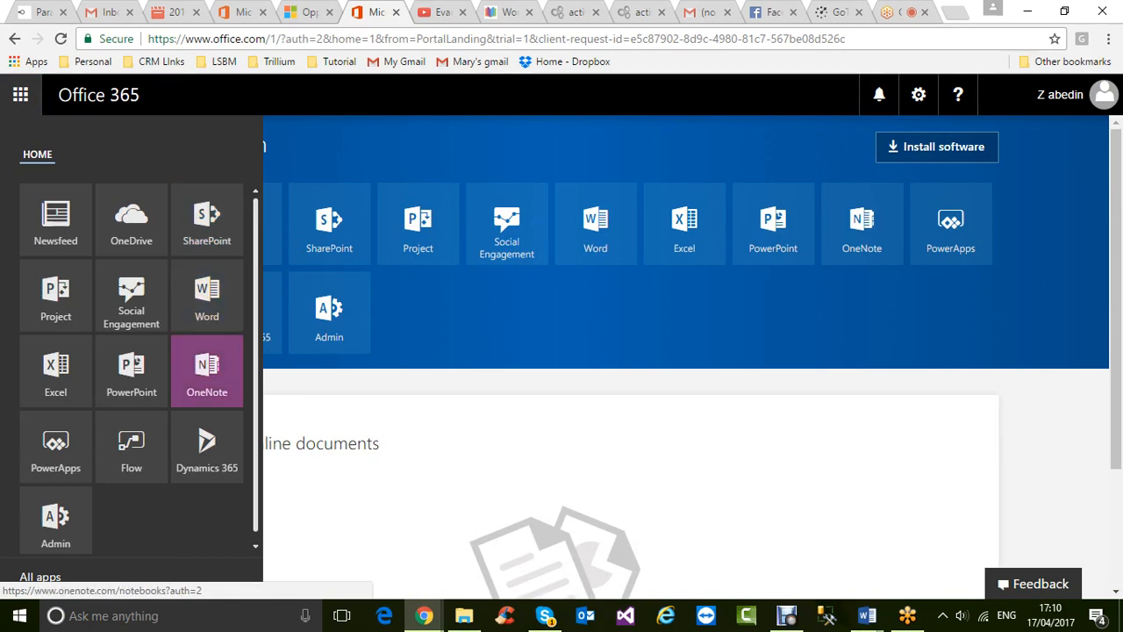
{"action": "scroll", "coordinate": [255, 368], "scroll_direction": "down", "scroll_amount": 1}
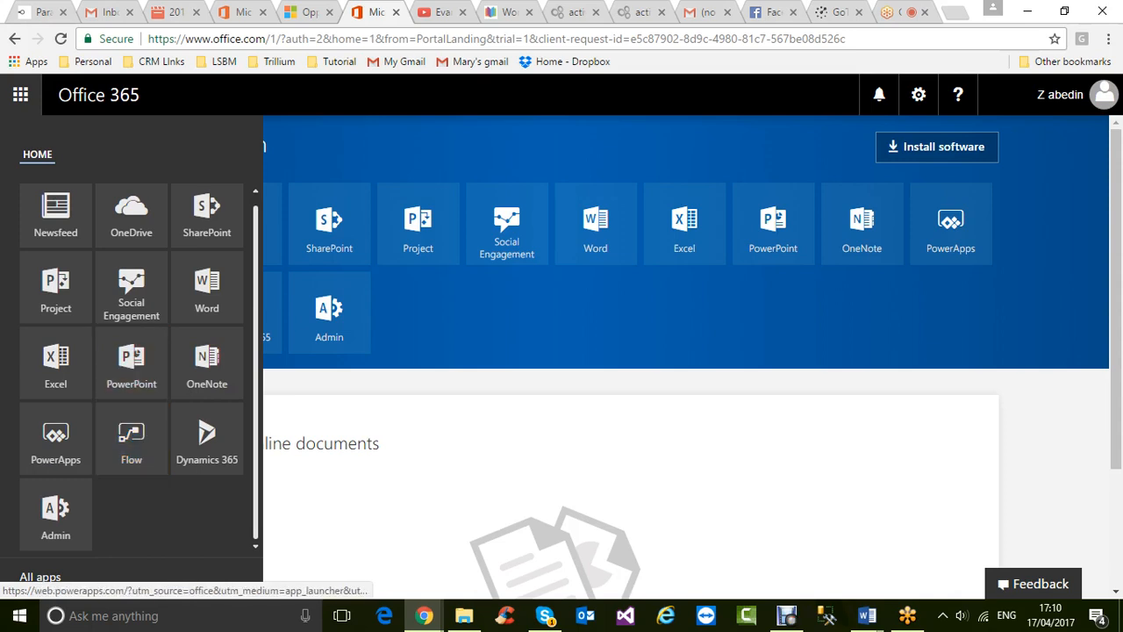
{"action": "left_click", "coordinate": [56, 514]}
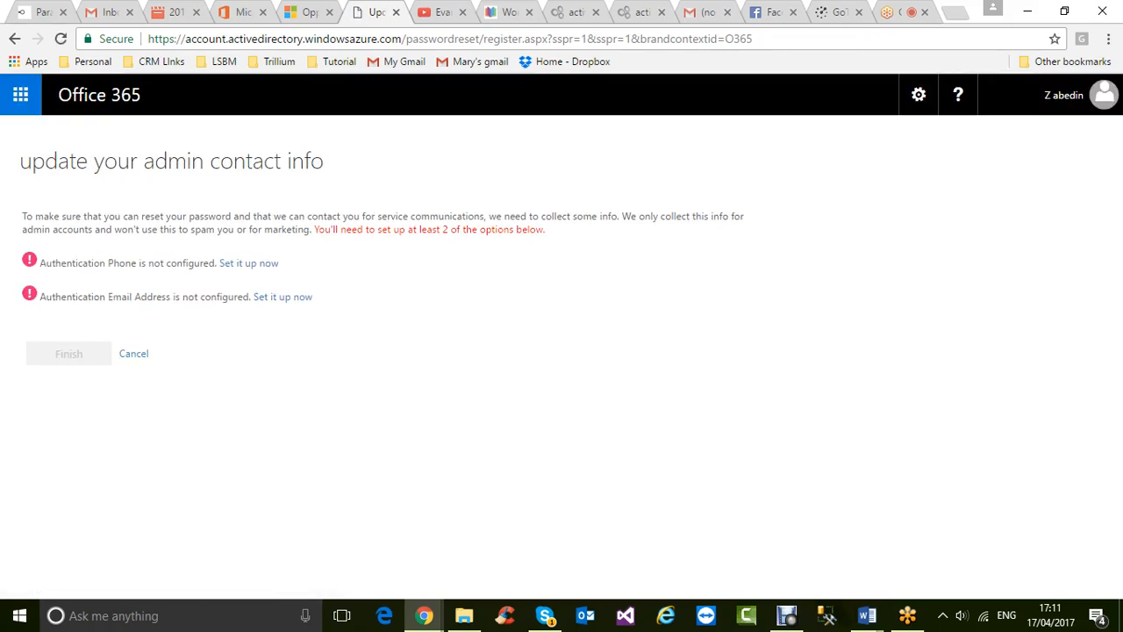
- Launch the Outlook desktop app from the taskbar to show its inbox
{"action": "left_click", "coordinate": [20, 95]}
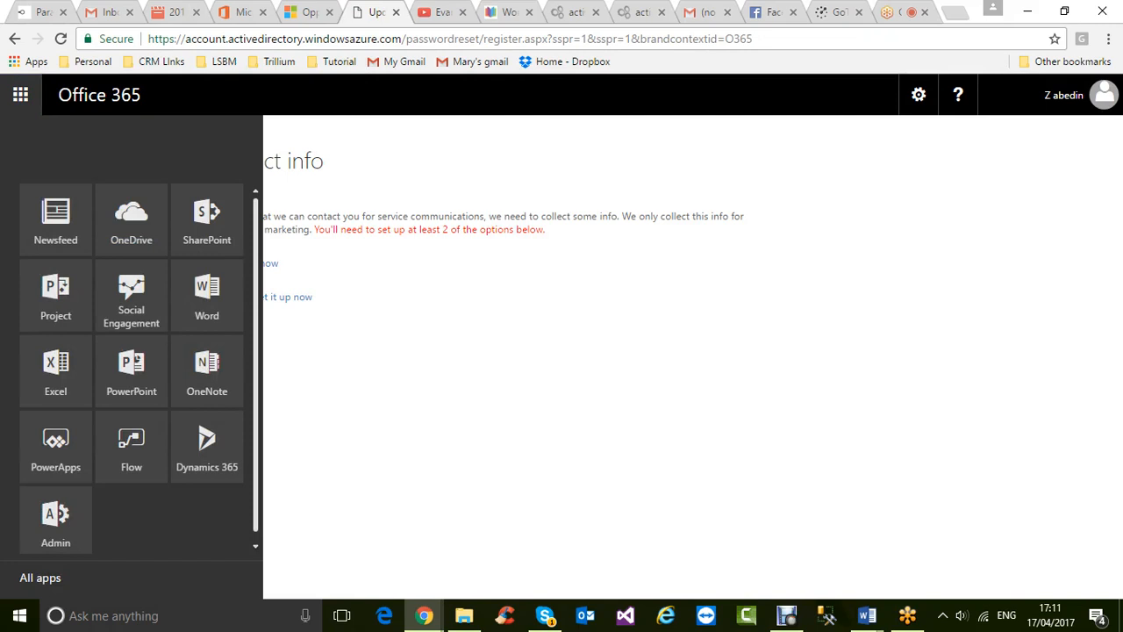
{"action": "key", "text": "Escape"}
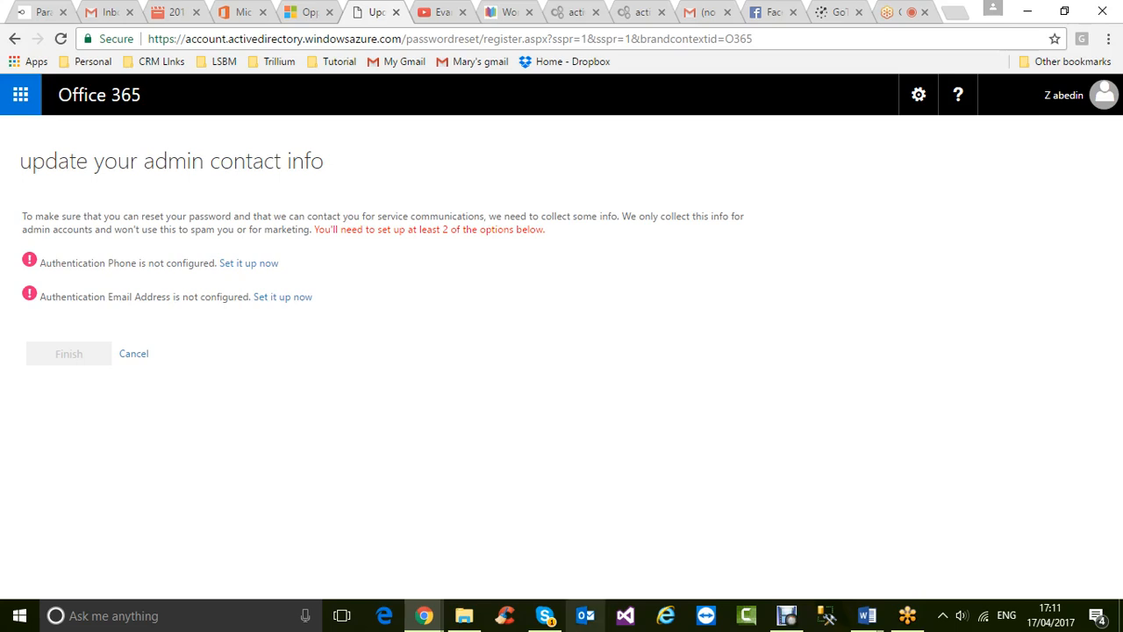
{"action": "left_click", "coordinate": [585, 615]}
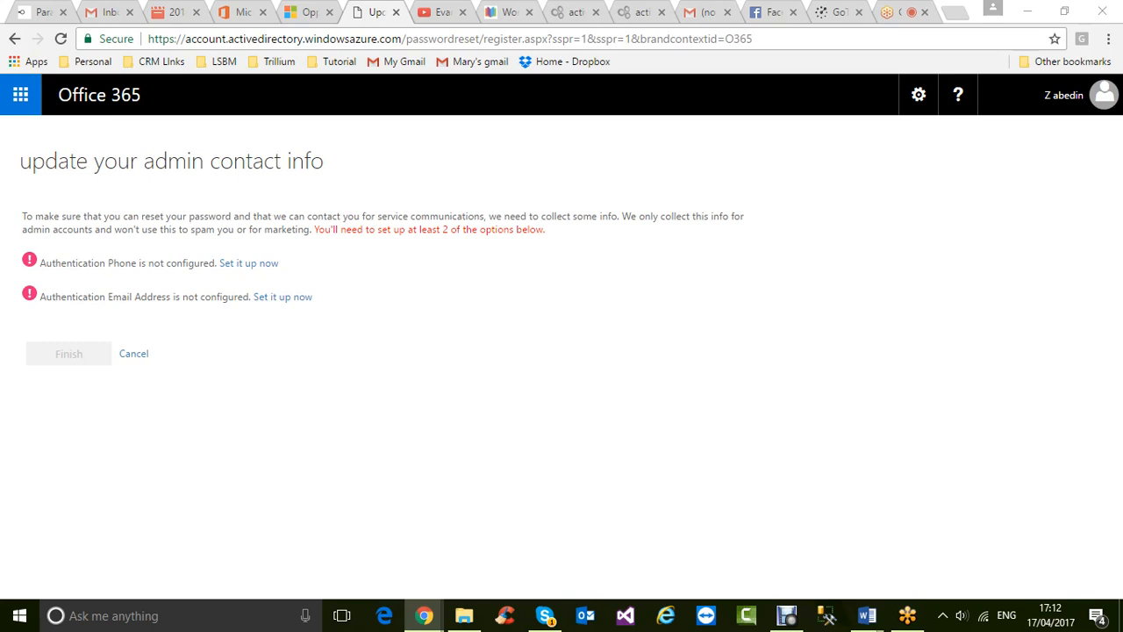
{"action": "left_click", "coordinate": [586, 615]}
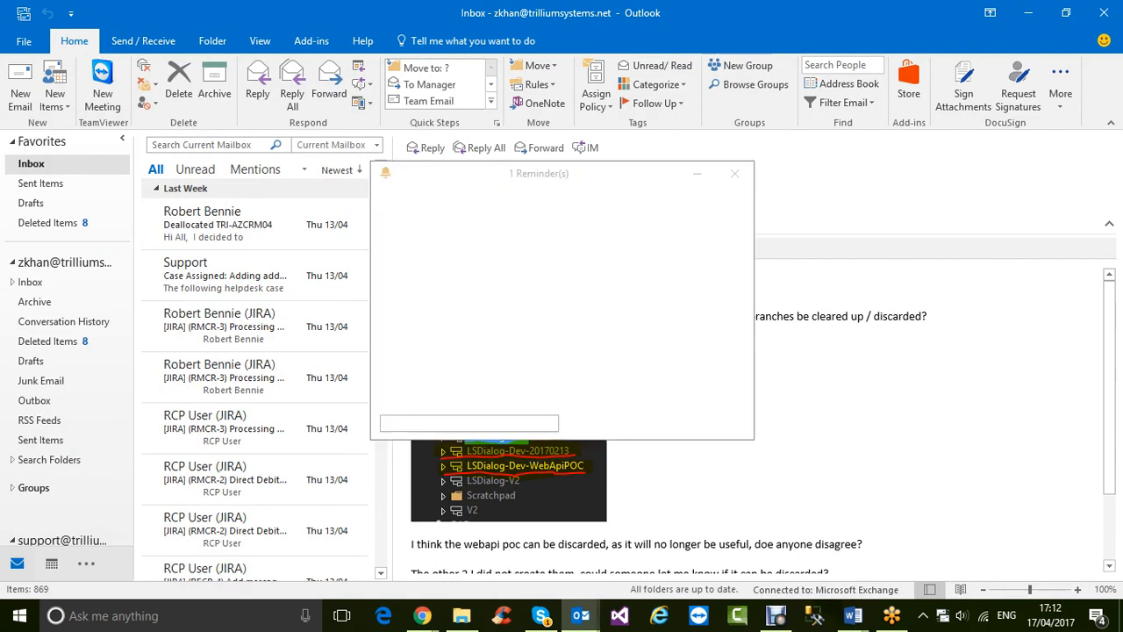
- Dismiss the Outlook reminder and return to the browser's admin contact info page
{"action": "left_click", "coordinate": [713, 381]}
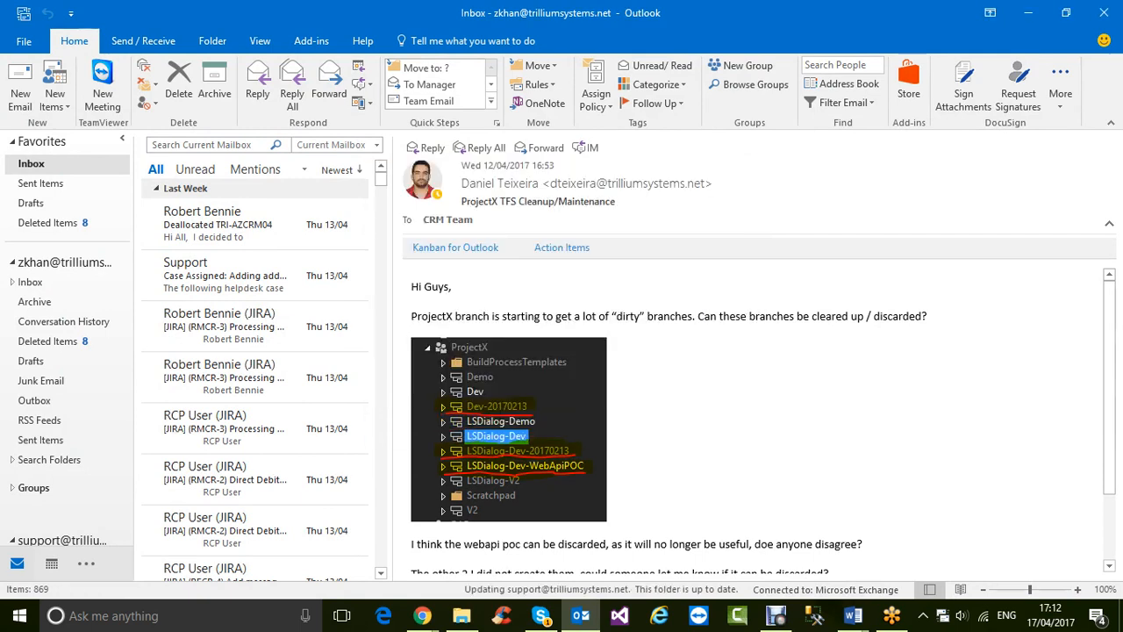
{"action": "left_click", "coordinate": [423, 616]}
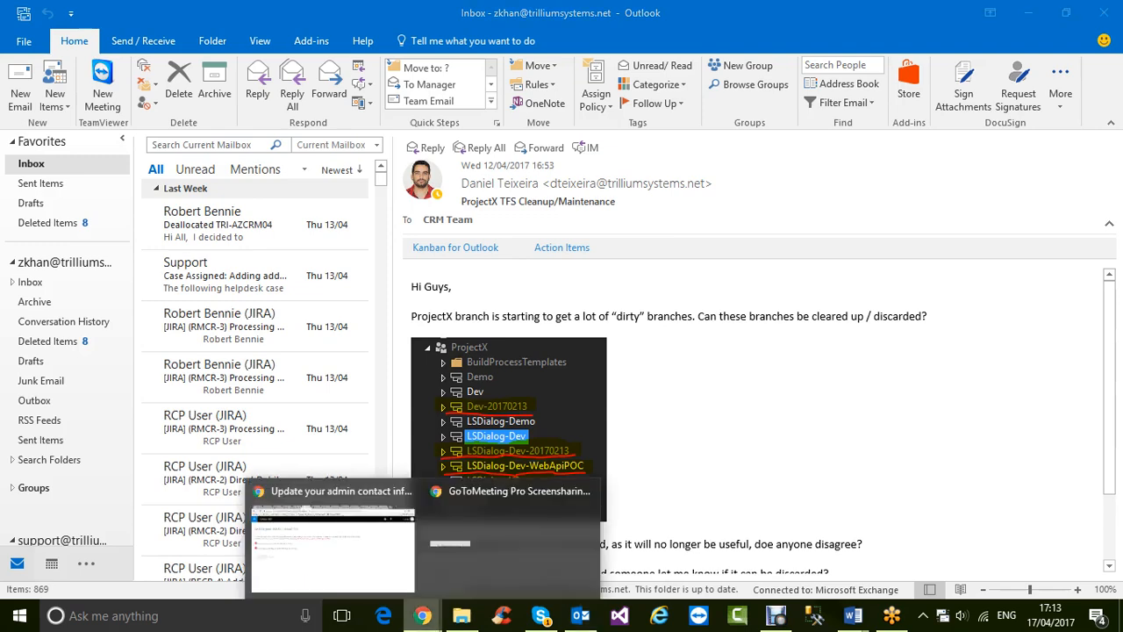
{"action": "left_click", "coordinate": [334, 542]}
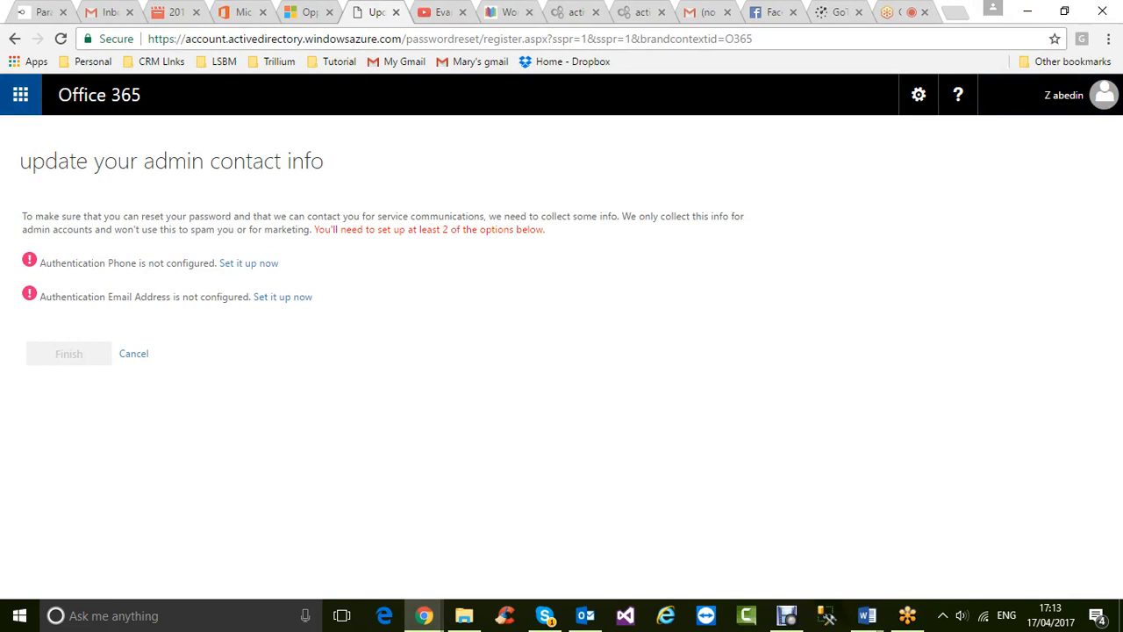
- Launch the Dynamics 365 – custom app via the app launcher's Dynamics 365 home page
{"action": "left_click", "coordinate": [20, 95]}
{"action": "left_click", "coordinate": [207, 445]}
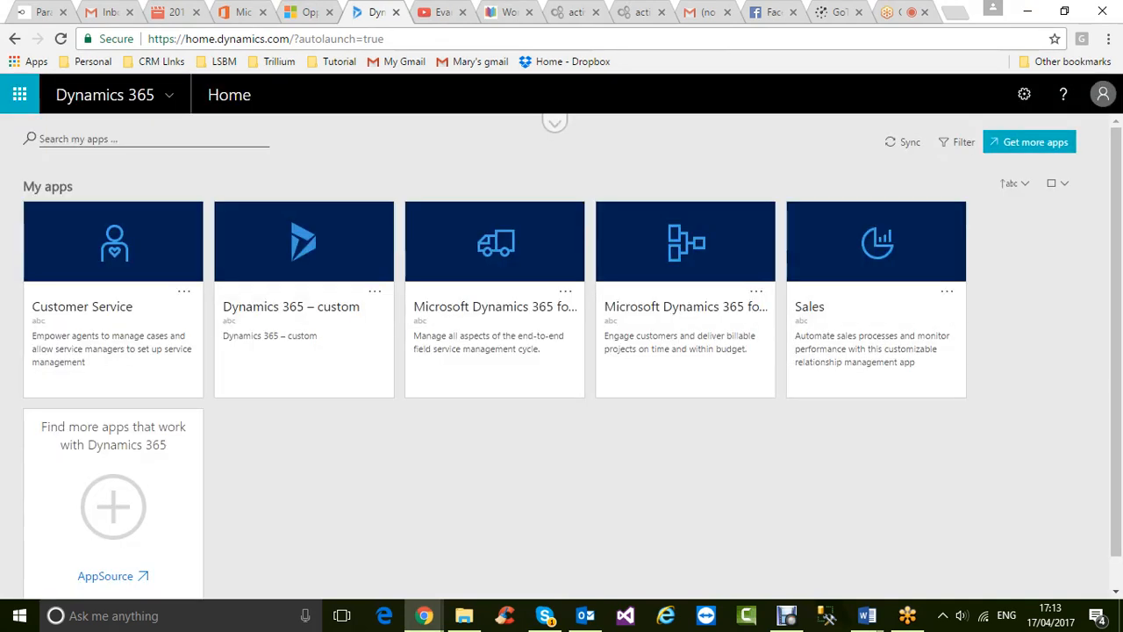
{"action": "left_click", "coordinate": [304, 306]}
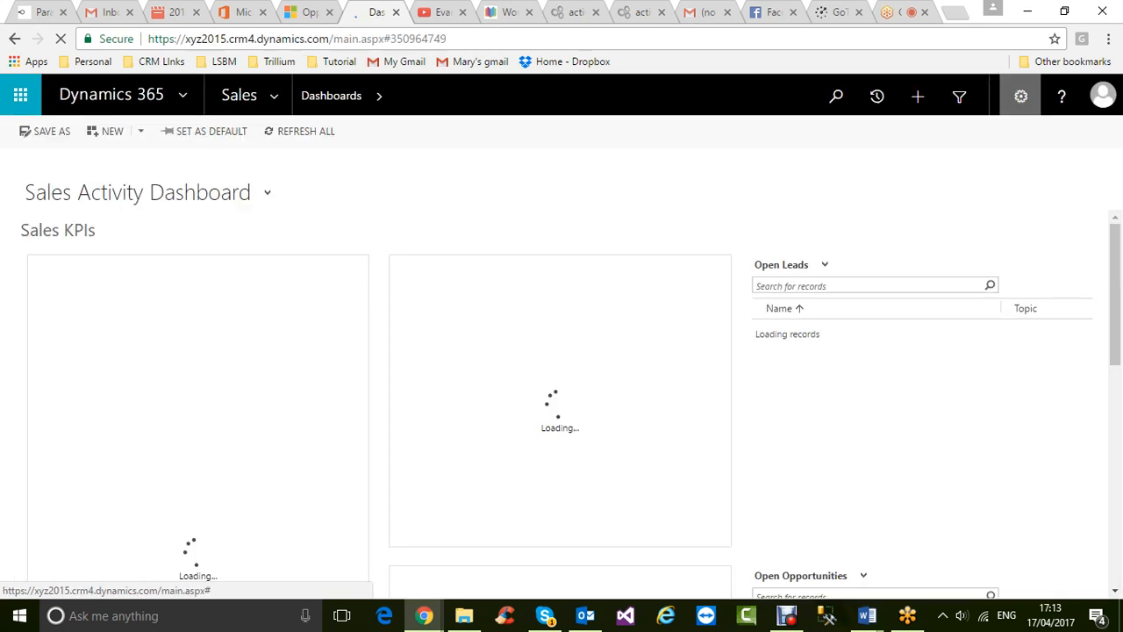
- Open Apps for Dynamics 365 from the gear menu to view the Outlook download, then switch to Outlook
{"action": "left_click", "coordinate": [1020, 95]}
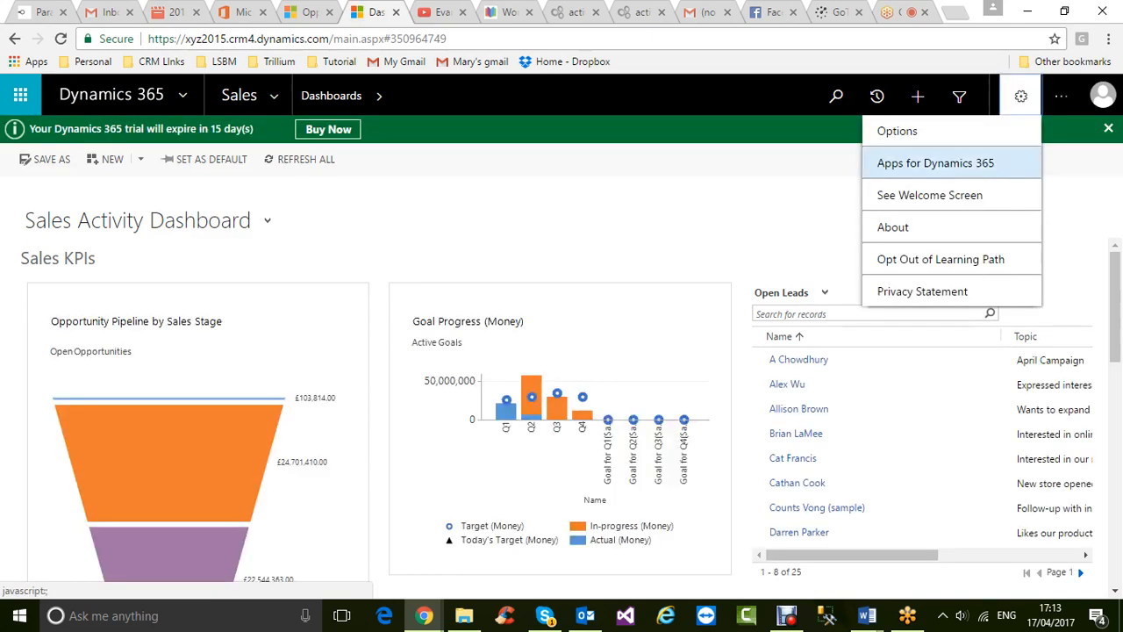
{"action": "left_click", "coordinate": [936, 162]}
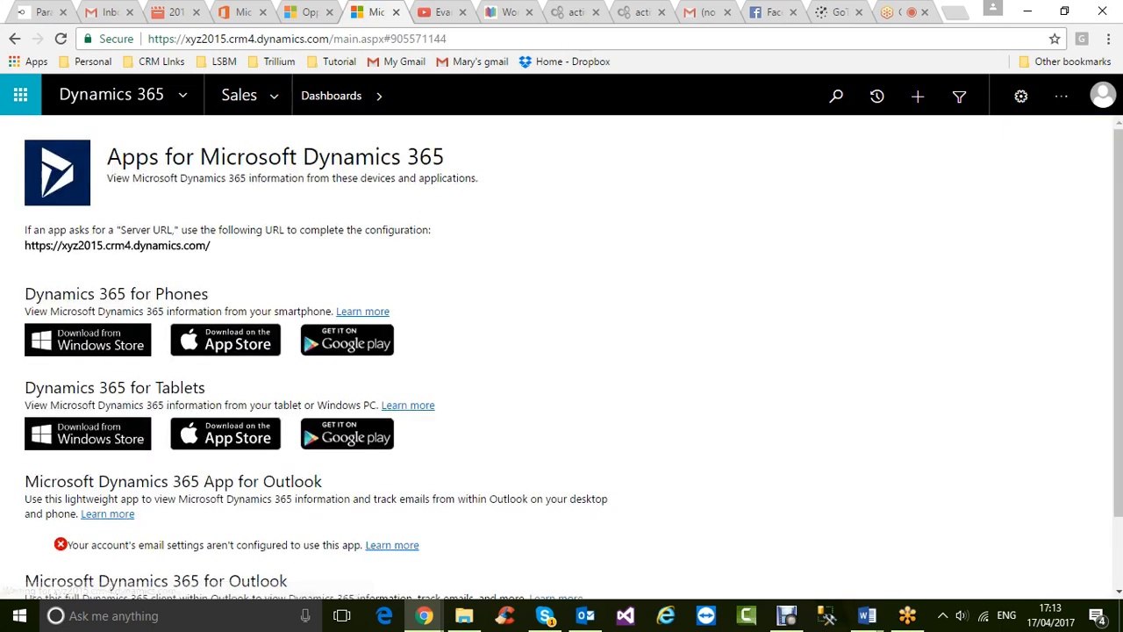
{"action": "scroll", "coordinate": [562, 350], "scroll_direction": "down", "scroll_amount": 2}
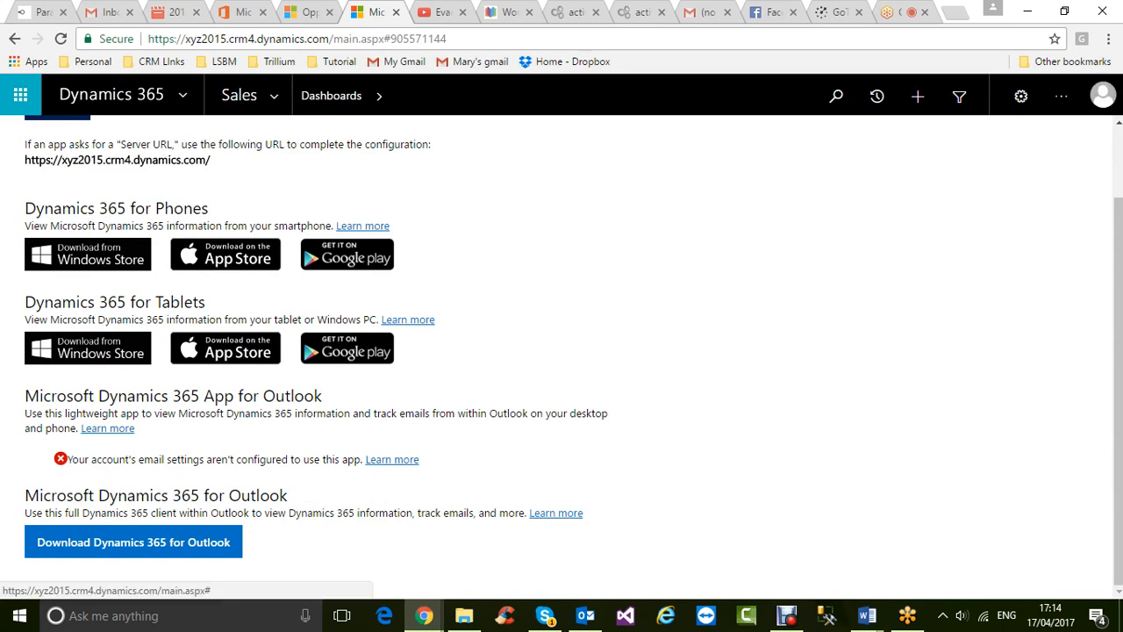
{"action": "left_click", "coordinate": [545, 616]}
{"action": "key", "text": "alt+Tab"}
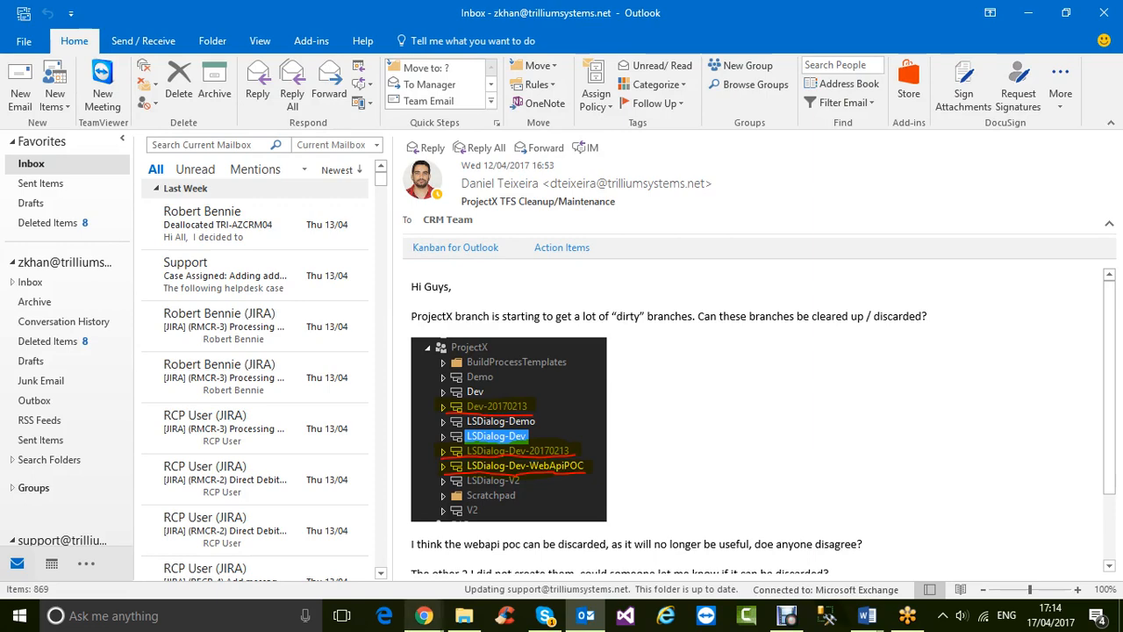
- Switch back to the Chrome window showing the Apps for Dynamics 365 download page
{"action": "mouse_move", "coordinate": [423, 615]}
{"action": "left_click", "coordinate": [334, 540]}
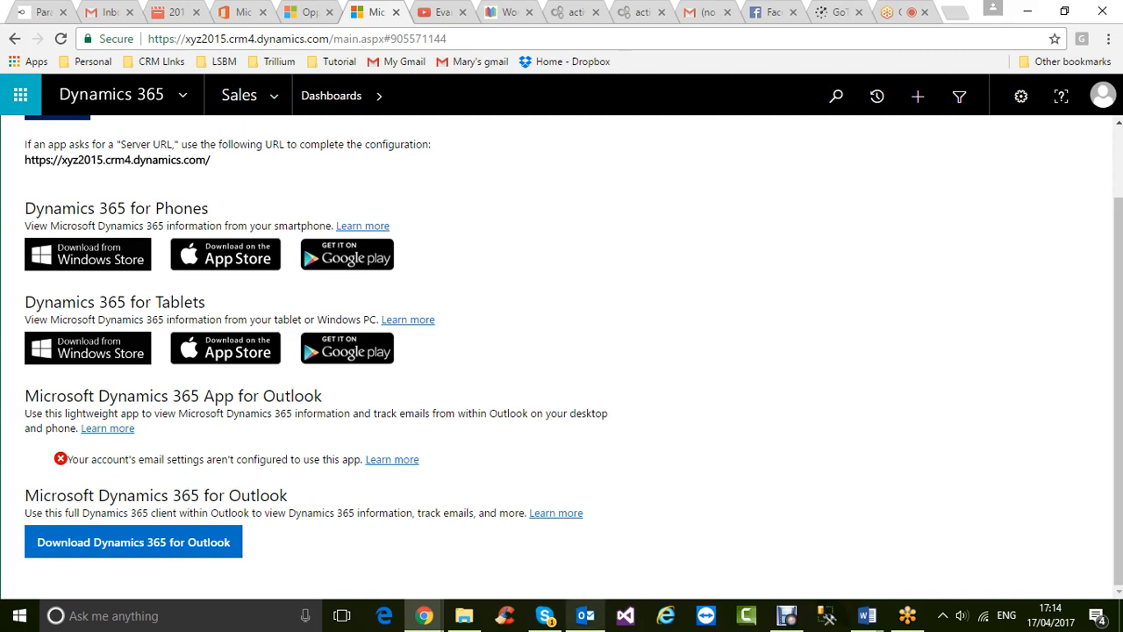
- Open the Dynamics 365 settings list, then bring the Outlook inbox to the front
{"action": "mouse_move", "coordinate": [585, 617]}
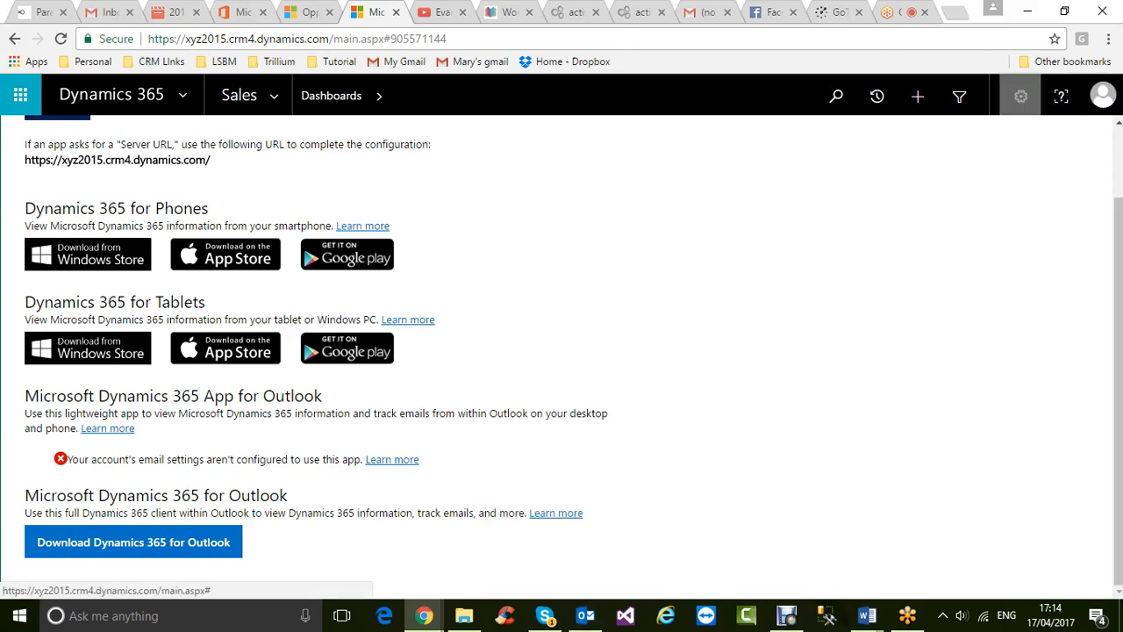
{"action": "left_click", "coordinate": [1020, 96]}
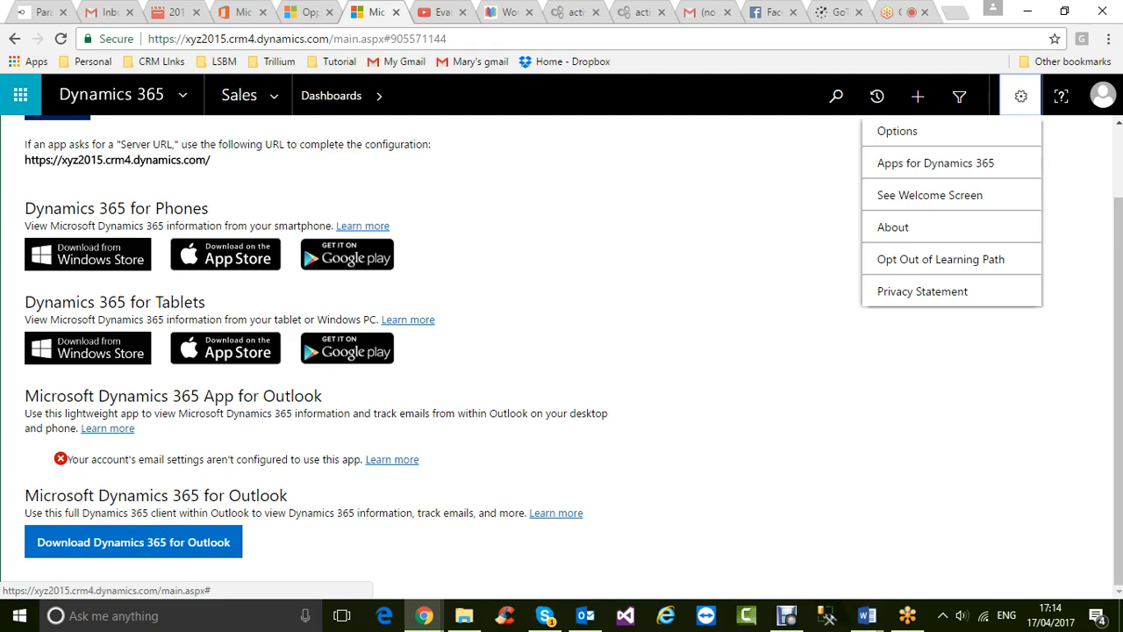
{"action": "left_click", "coordinate": [585, 616]}
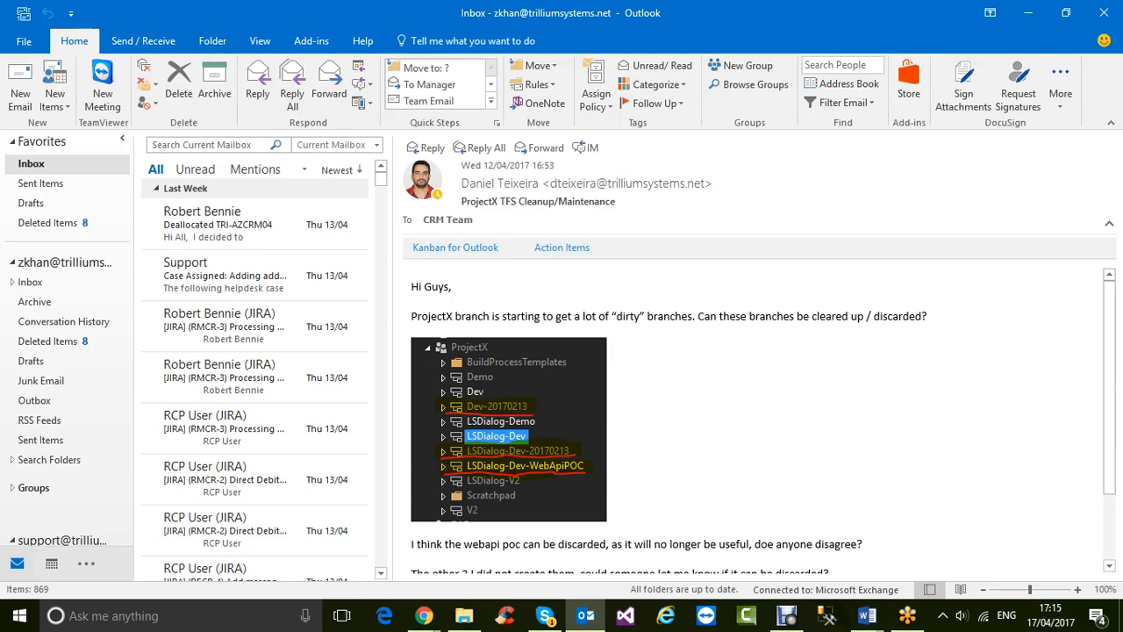
- Minimise Outlook to reveal the Apps for Dynamics 365 page in Chrome
{"action": "left_click", "coordinate": [1026, 12]}
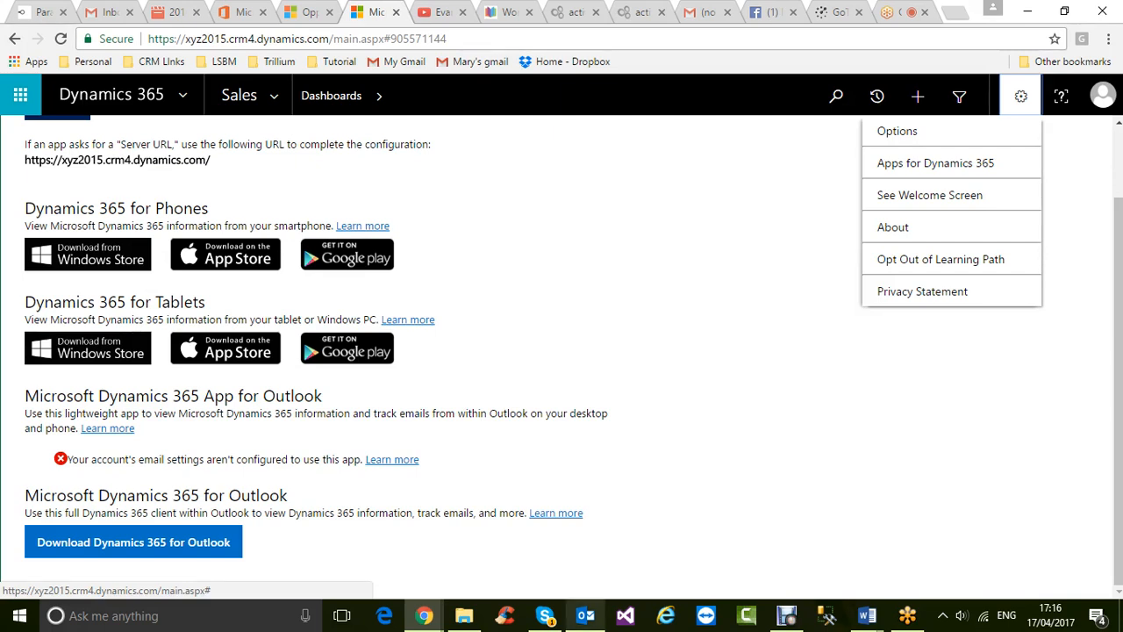
{"action": "mouse_move", "coordinate": [586, 615]}
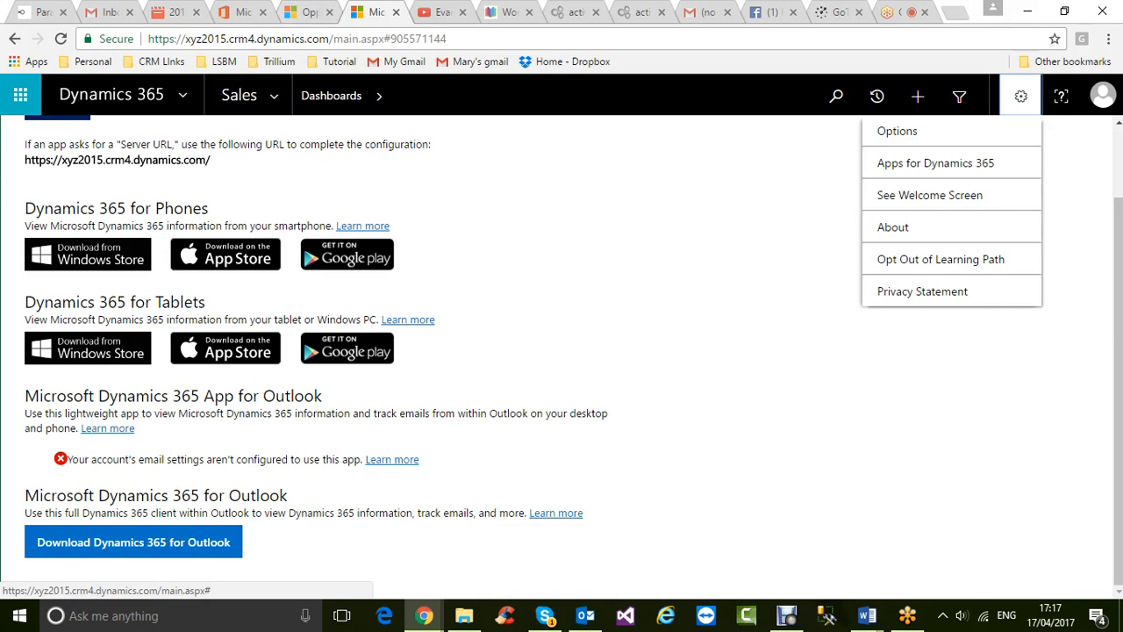
{"action": "mouse_move", "coordinate": [867, 615]}
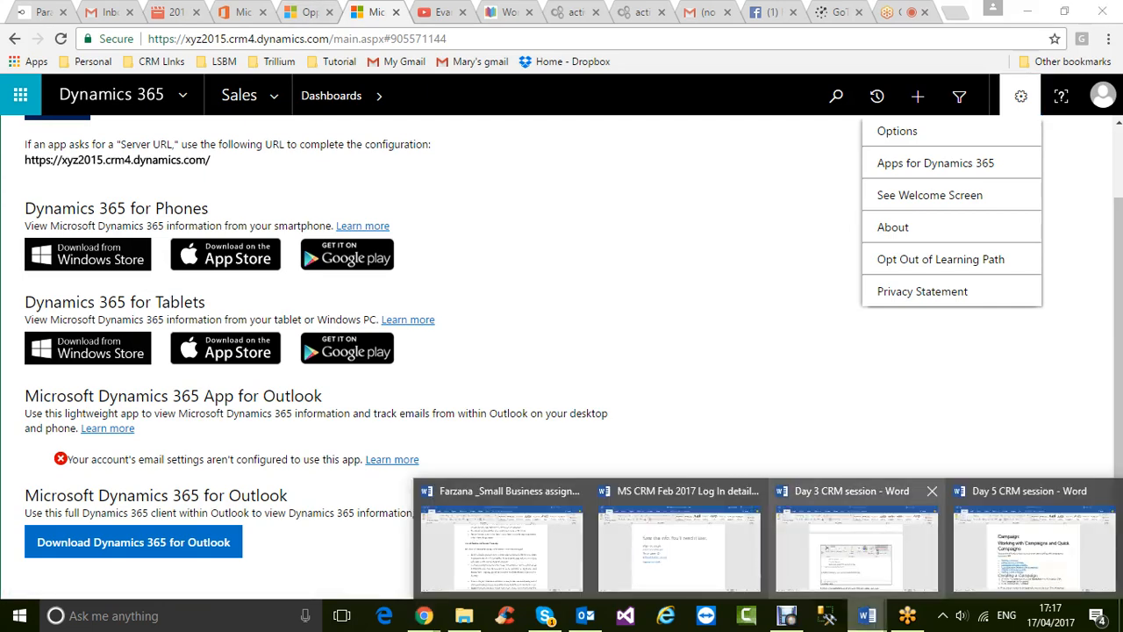
{"action": "left_click", "coordinate": [856, 544]}
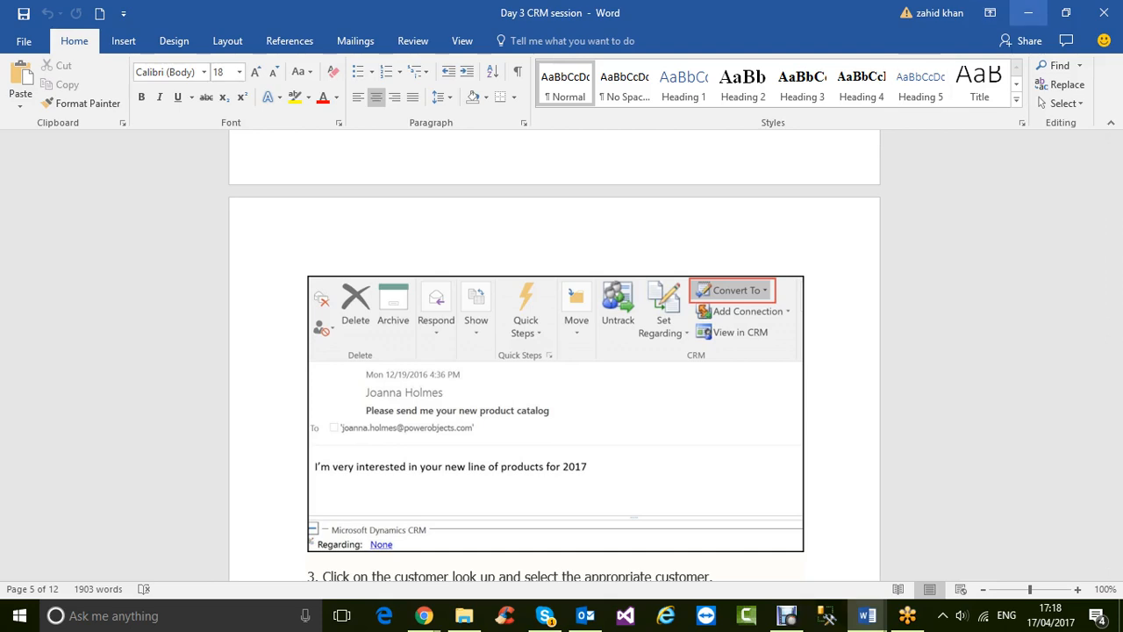
{"action": "left_click", "coordinate": [1028, 14]}
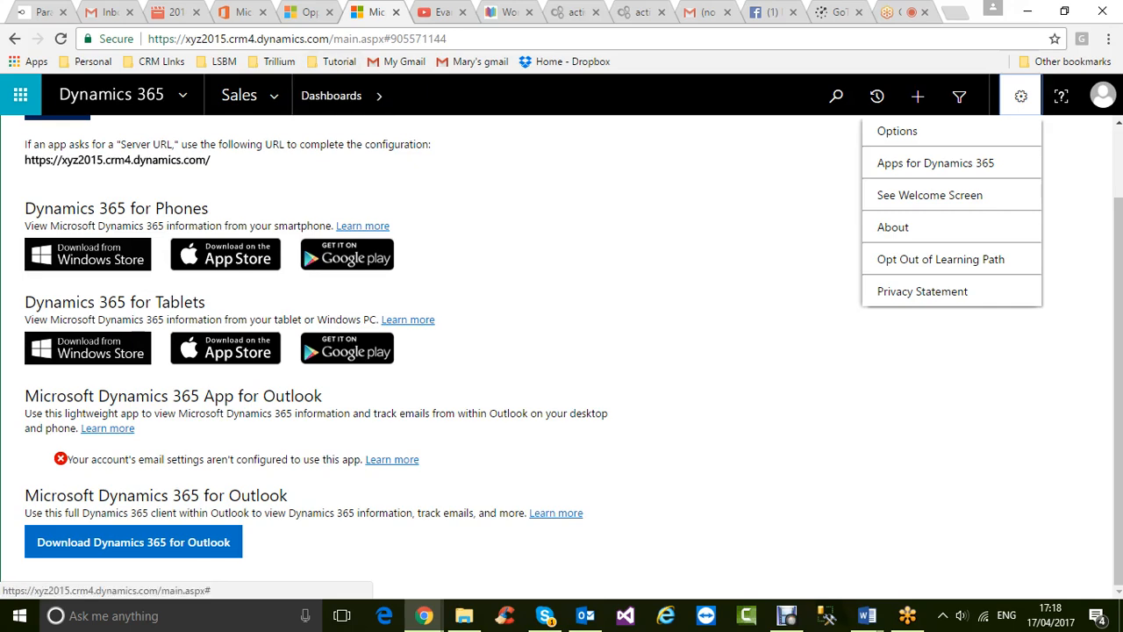
- Bring the 'Day 5 CRM session' Word document to the front
{"action": "left_click", "coordinate": [867, 616]}
{"action": "left_click", "coordinate": [1032, 545]}
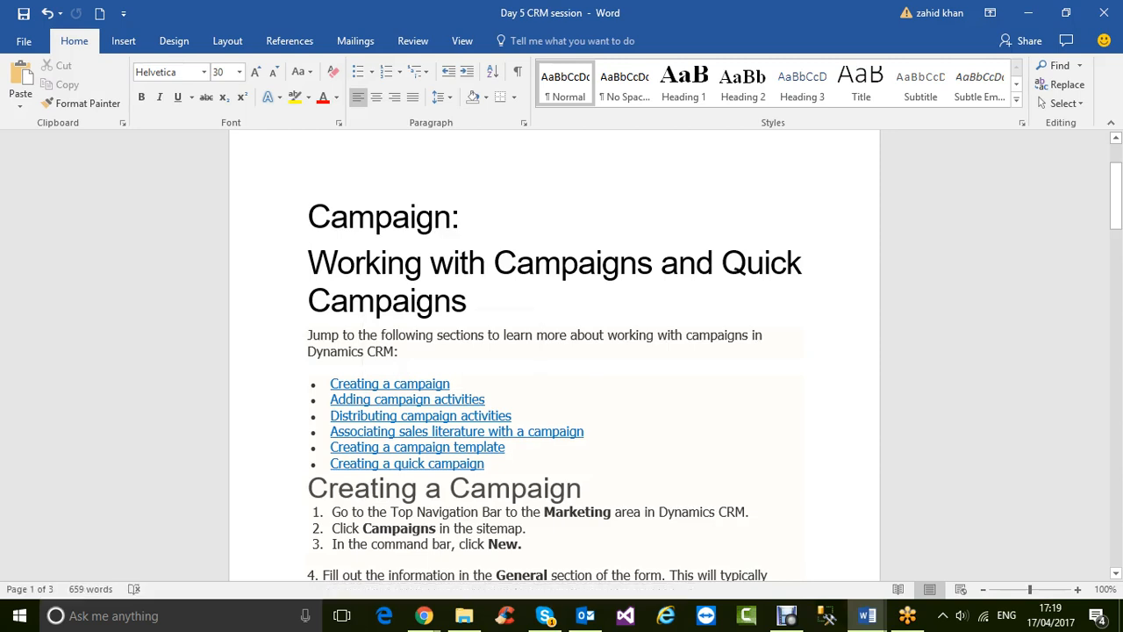
{"action": "left_click_drag", "start_coordinate": [331, 384], "coordinate": [456, 384]}
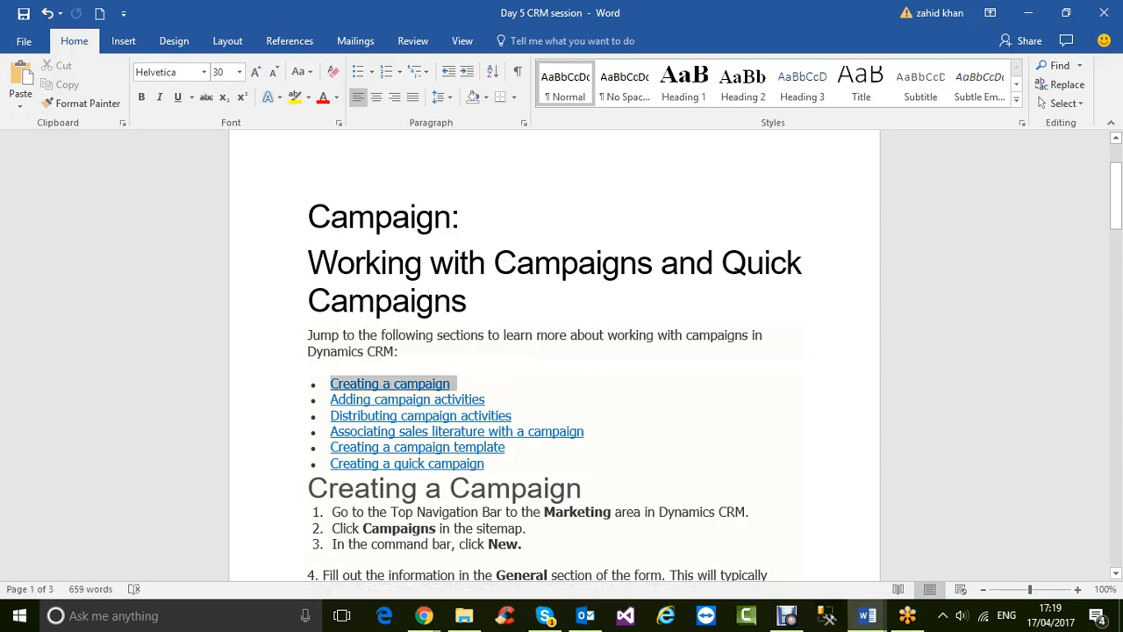
{"action": "left_click_drag", "start_coordinate": [330, 399], "coordinate": [490, 399]}
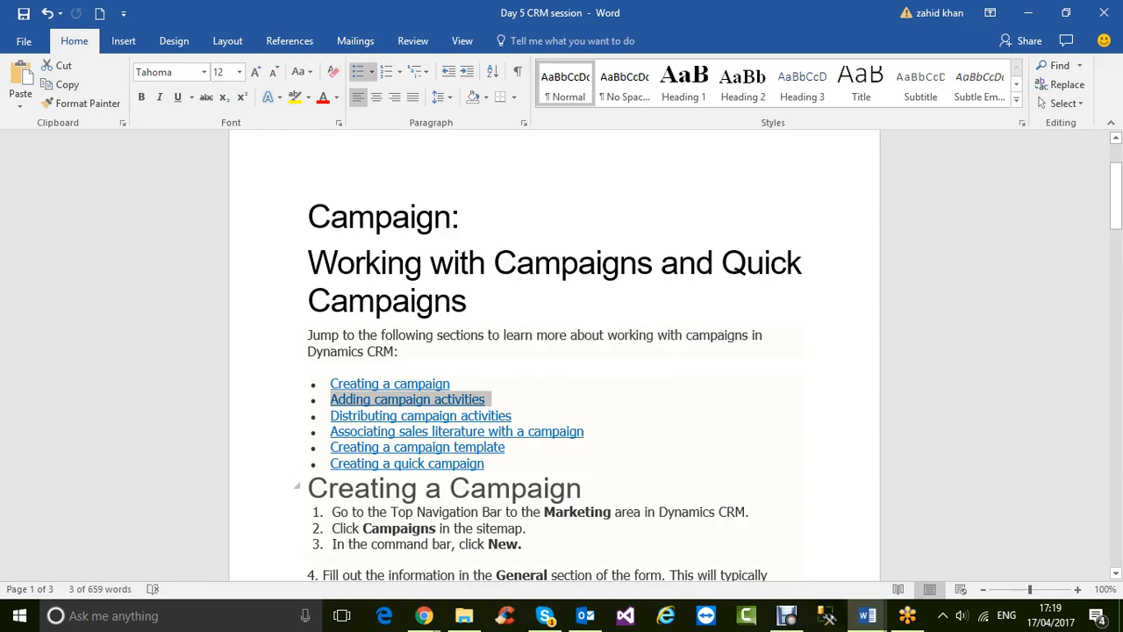
{"action": "left_click_drag", "start_coordinate": [331, 463], "coordinate": [491, 463]}
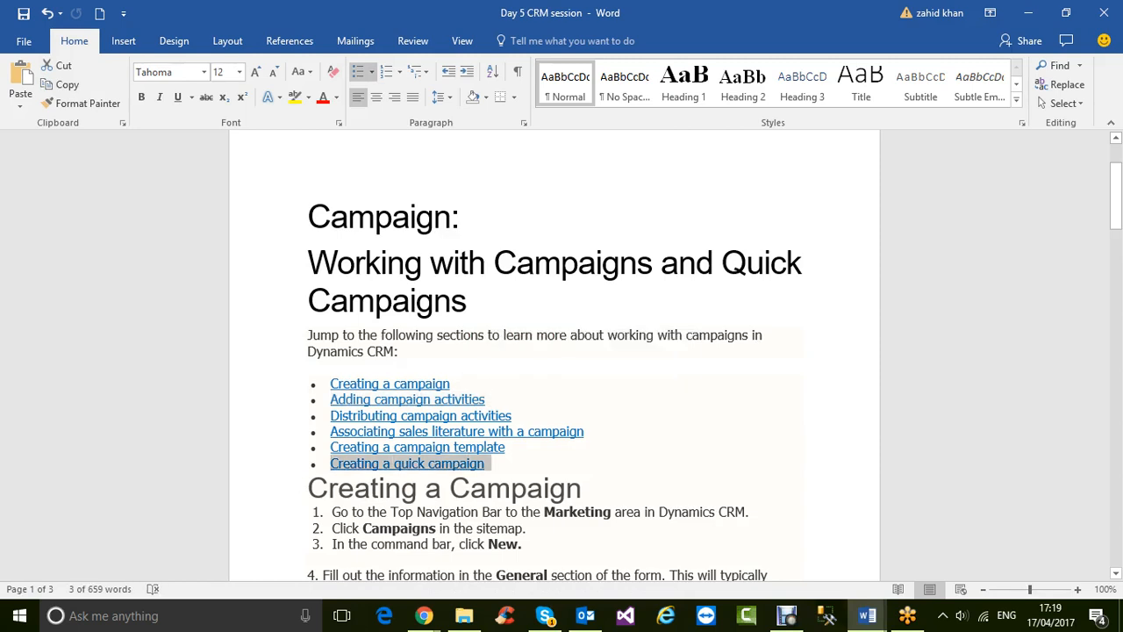
{"action": "left_click_drag", "start_coordinate": [331, 447], "coordinate": [511, 447]}
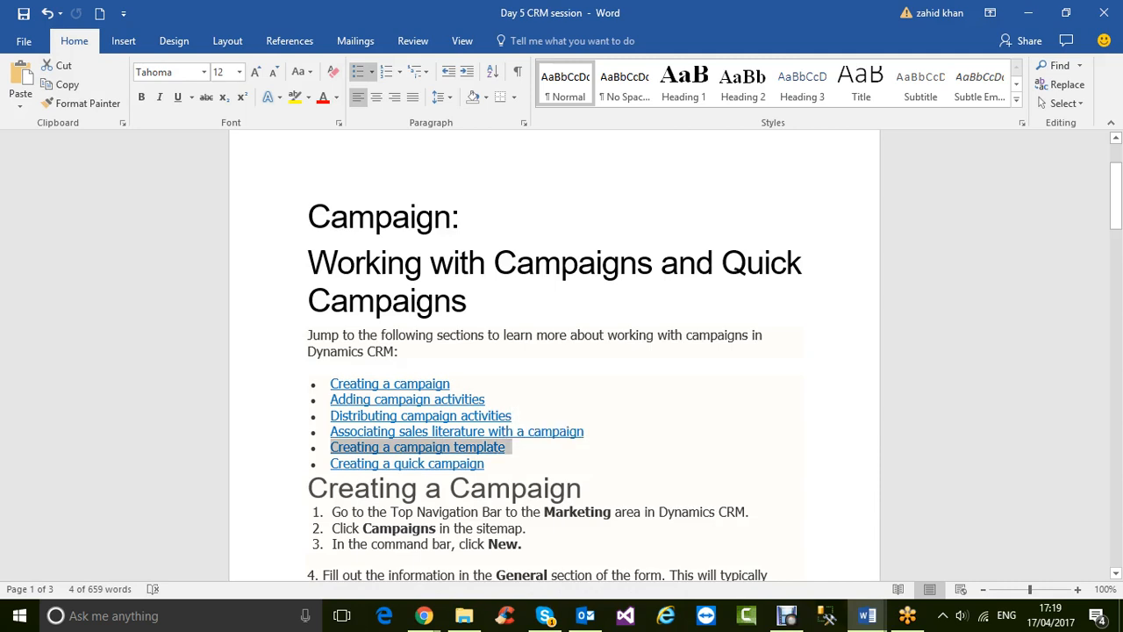
{"action": "left_click_drag", "start_coordinate": [331, 431], "coordinate": [484, 431]}
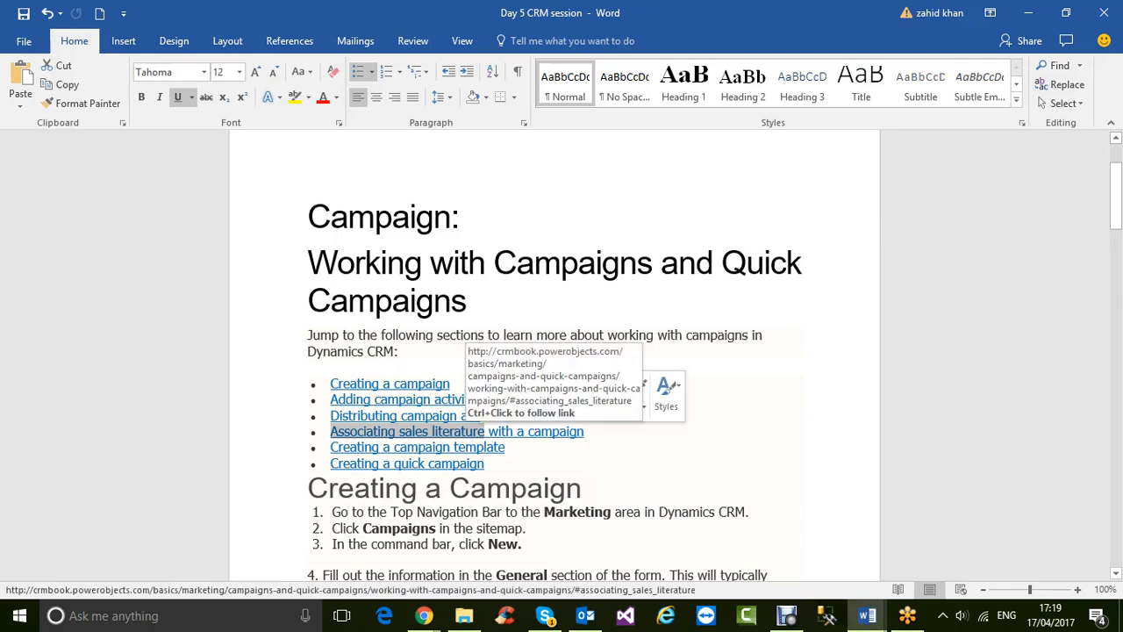
{"action": "left_click_drag", "start_coordinate": [331, 415], "coordinate": [518, 416]}
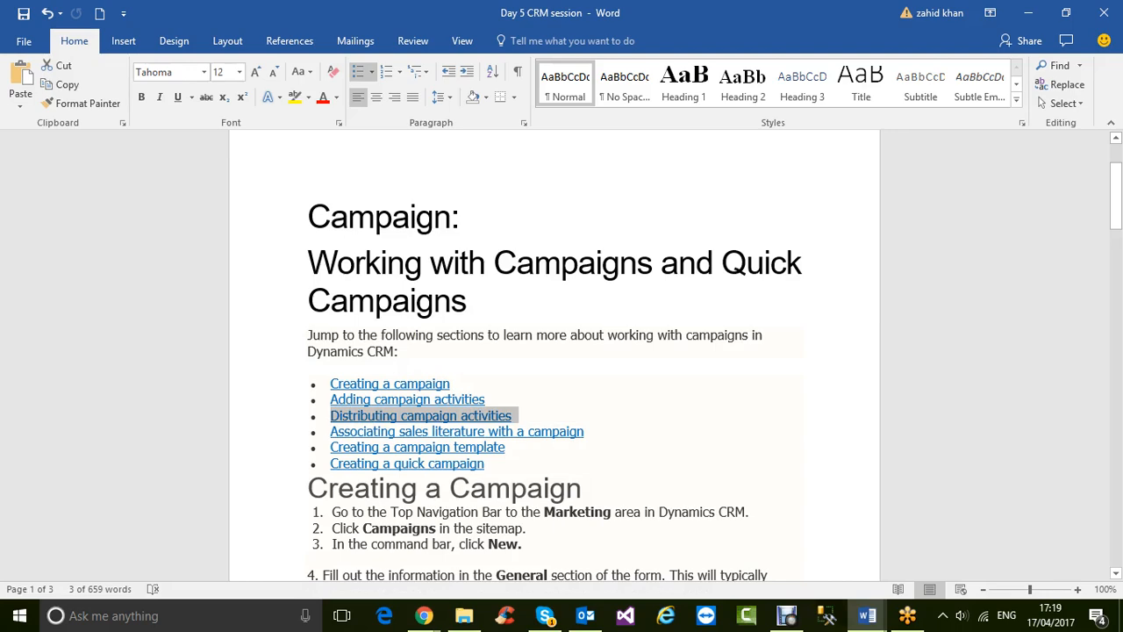
{"action": "scroll", "coordinate": [553, 351], "scroll_direction": "down", "scroll_amount": 4}
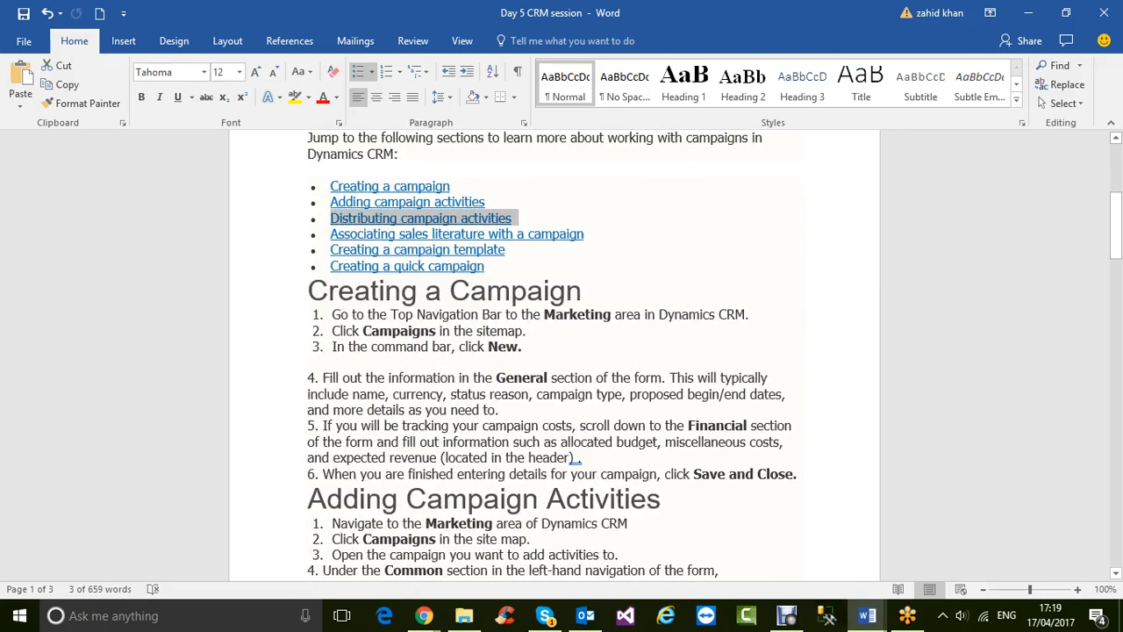
{"action": "scroll", "coordinate": [552, 351], "scroll_direction": "down", "scroll_amount": 15}
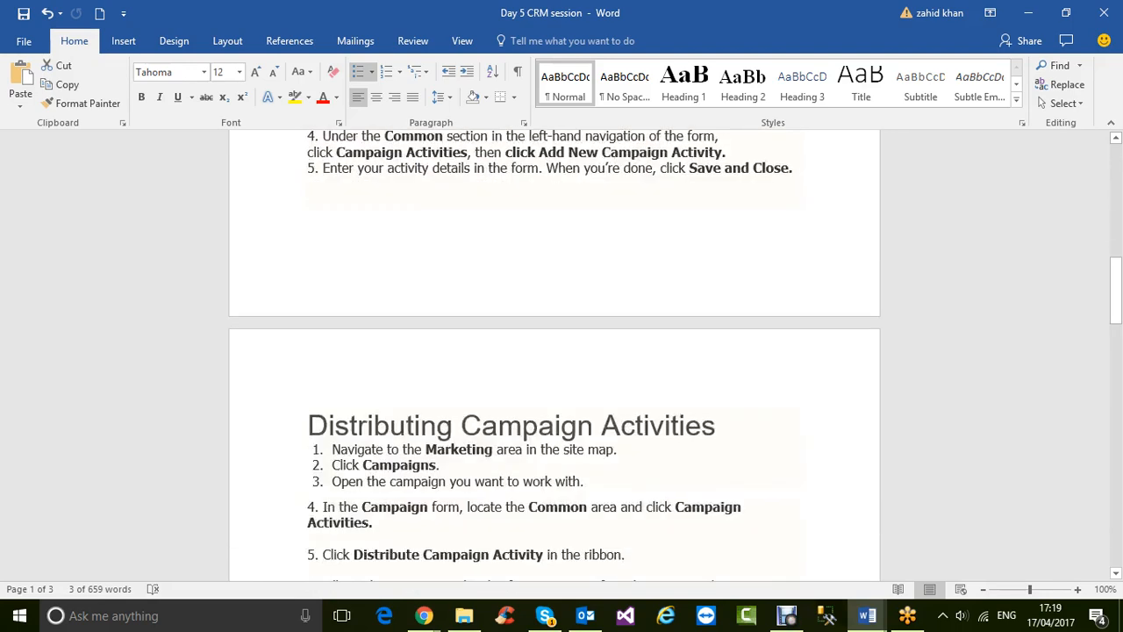
{"action": "scroll", "coordinate": [552, 351], "scroll_direction": "down", "scroll_amount": 7}
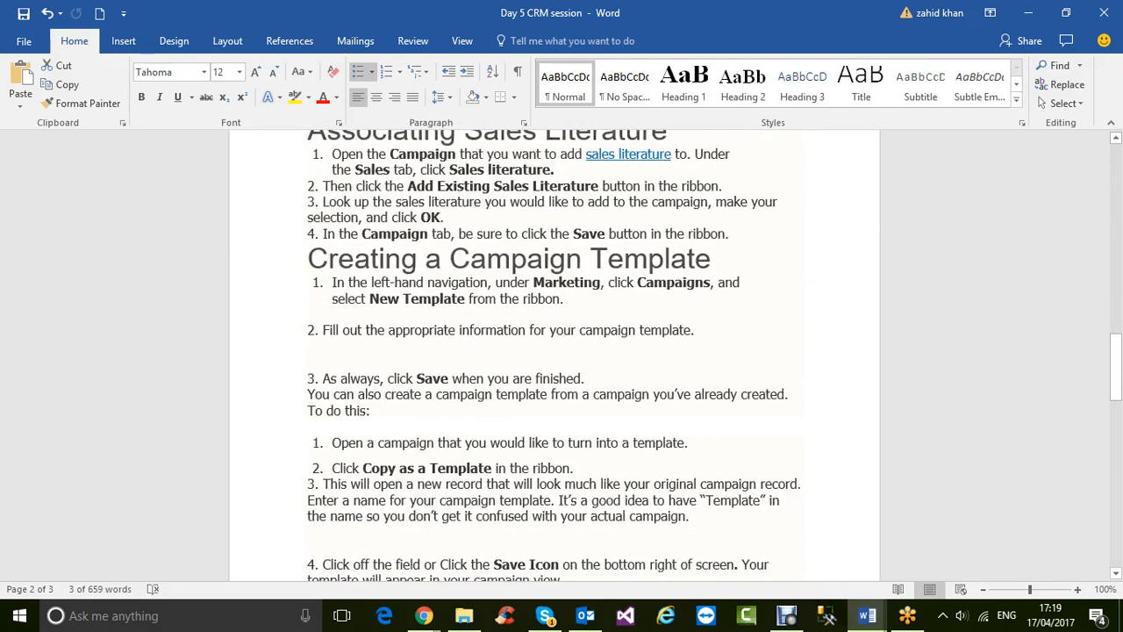
{"action": "scroll", "coordinate": [553, 351], "scroll_direction": "down", "scroll_amount": 8}
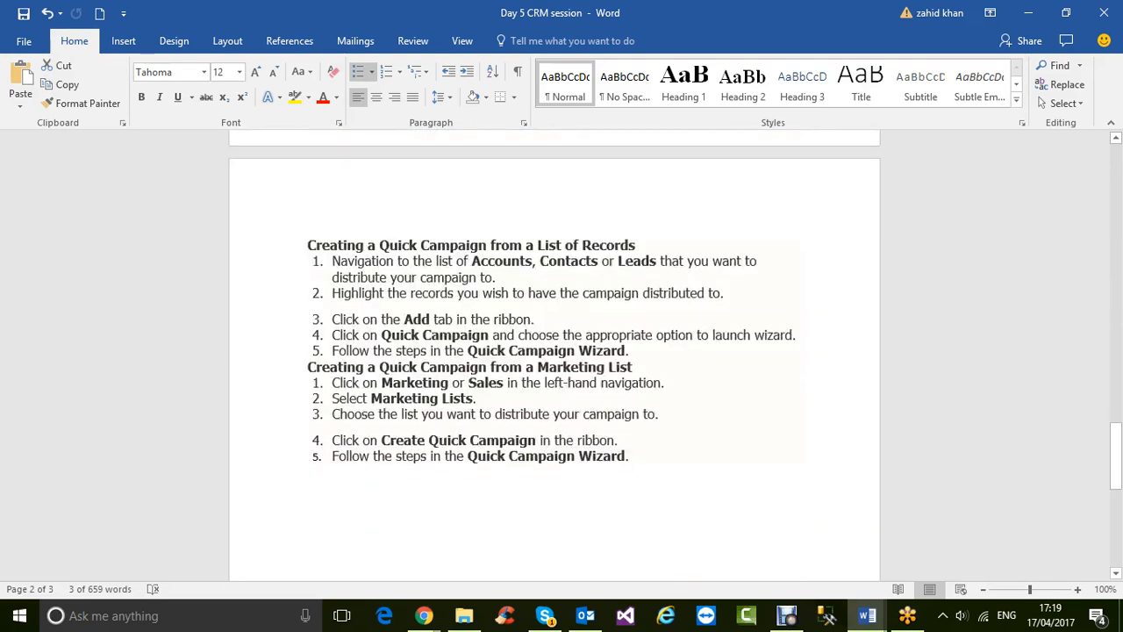
{"action": "scroll", "coordinate": [553, 351], "scroll_direction": "down", "scroll_amount": 2}
{"action": "scroll", "coordinate": [553, 351], "scroll_direction": "down", "scroll_amount": 5}
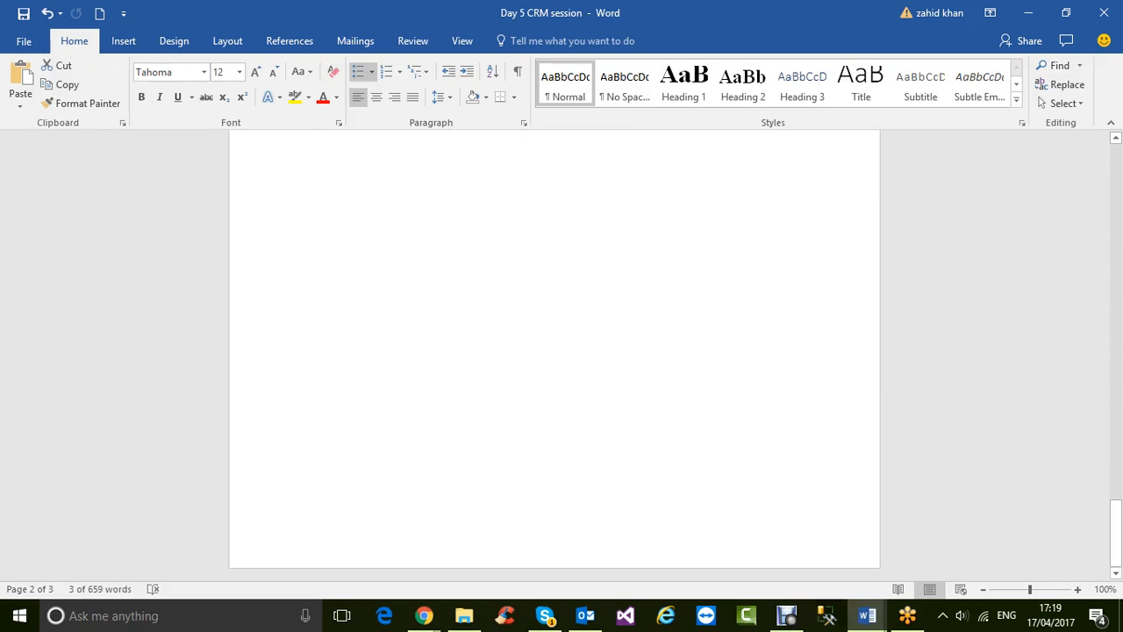
{"action": "scroll", "coordinate": [552, 351], "scroll_direction": "up", "scroll_amount": 12}
{"action": "scroll", "coordinate": [552, 351], "scroll_direction": "up", "scroll_amount": 20}
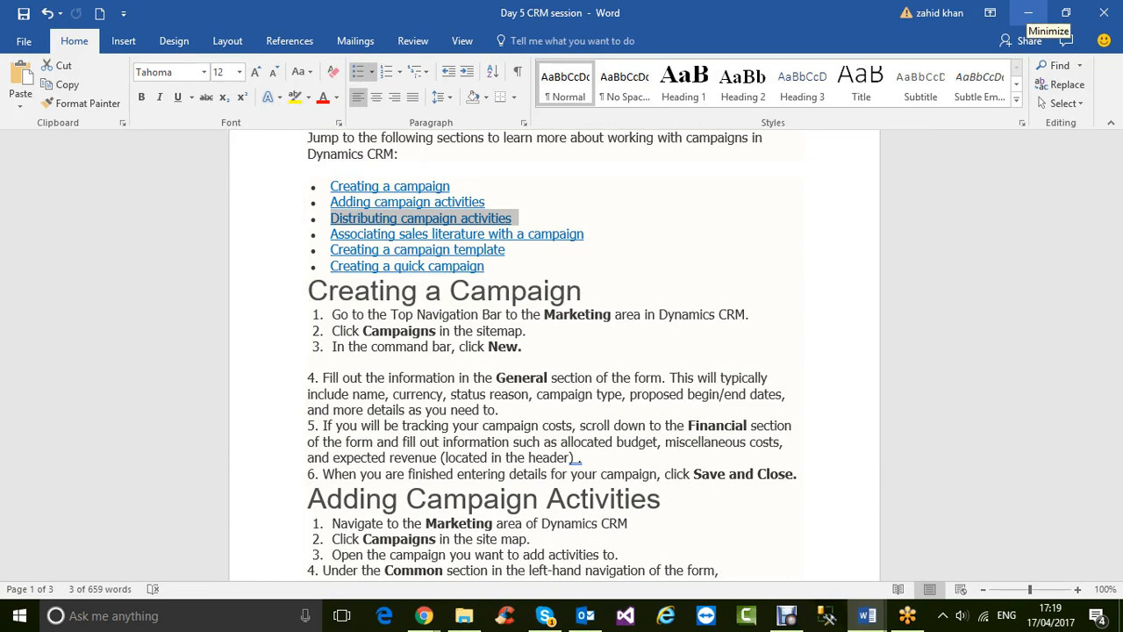
- Minimise Word and close the Dynamics 365 settings list
{"action": "left_click", "coordinate": [1028, 12]}
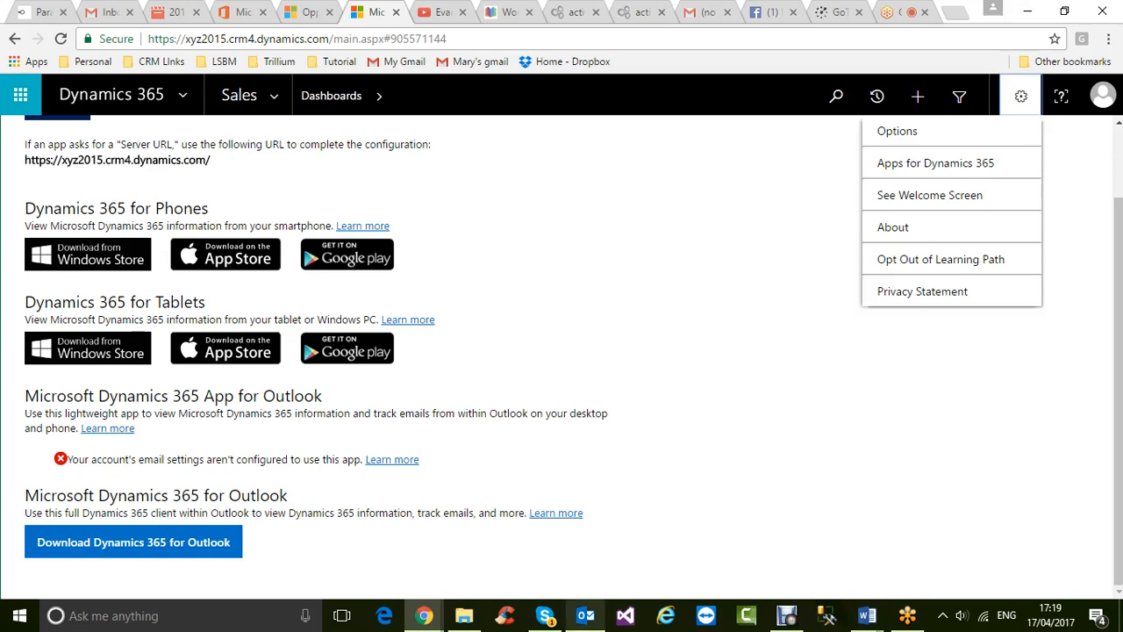
{"action": "mouse_move", "coordinate": [585, 615]}
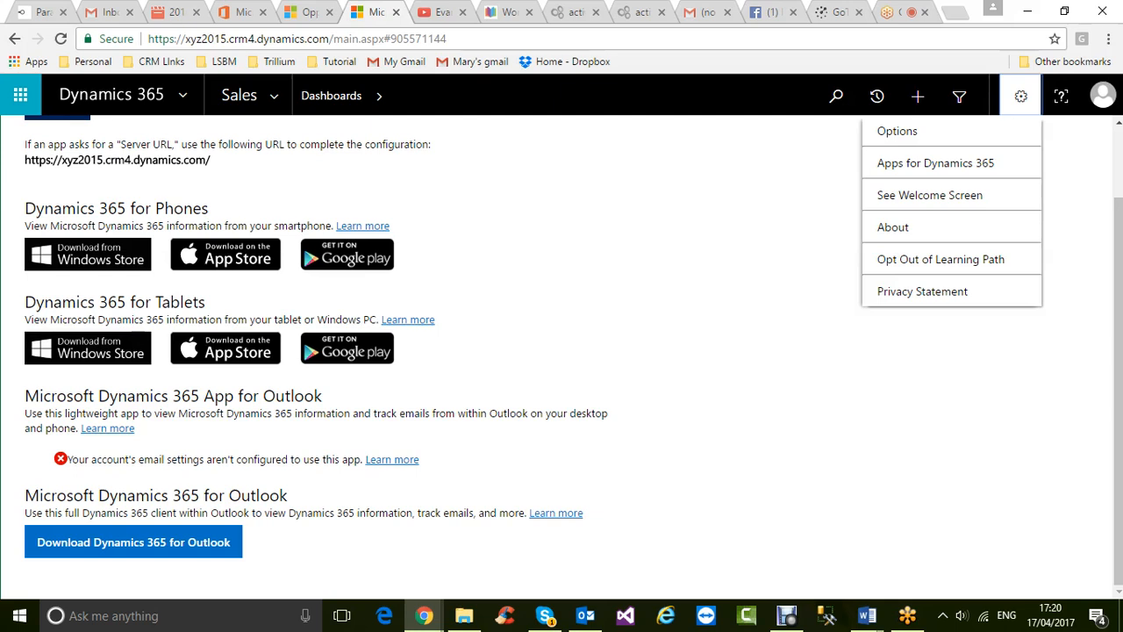
{"action": "key", "text": "Escape"}
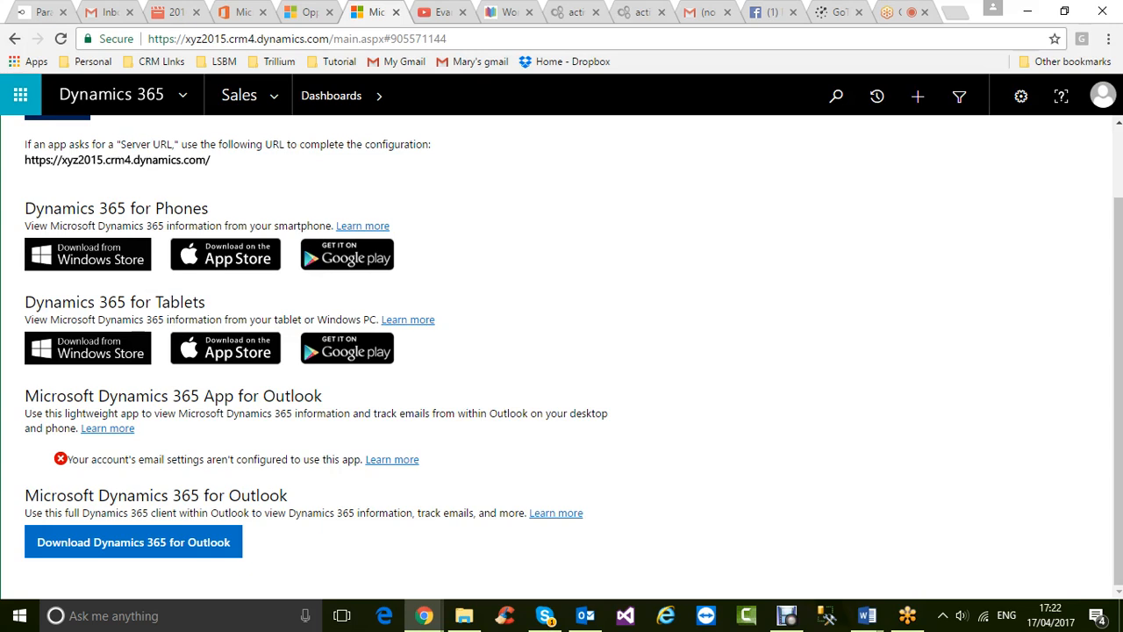
- Adjust the system volume, then switch to the opportunity record's browser tab
{"action": "left_click", "coordinate": [963, 615]}
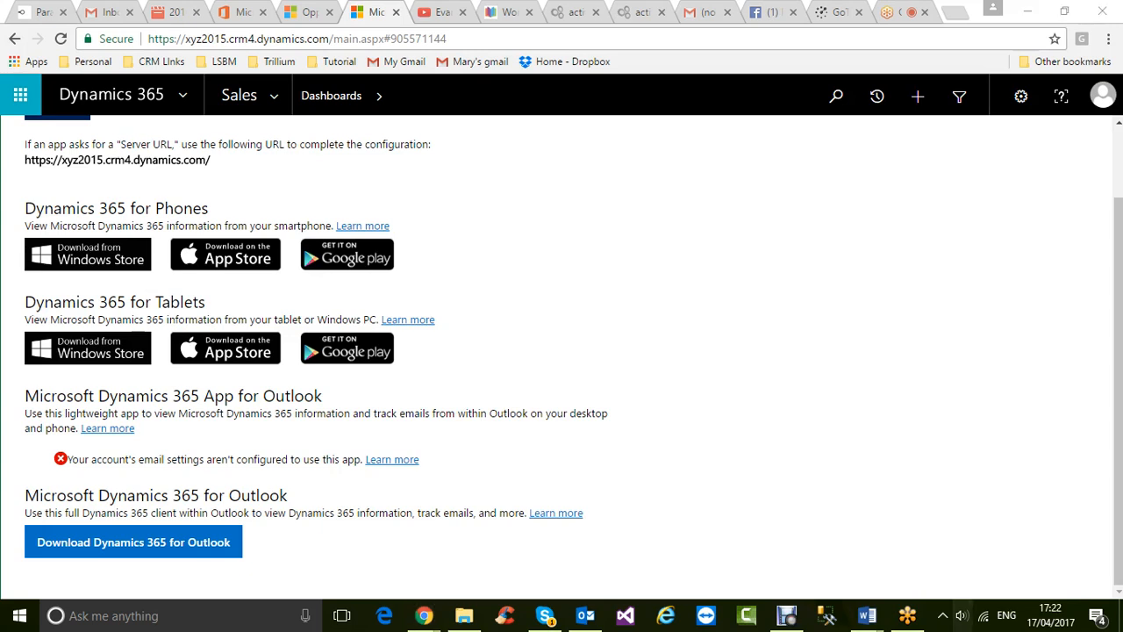
{"action": "scroll", "coordinate": [927, 575], "scroll_direction": "down", "scroll_amount": 5}
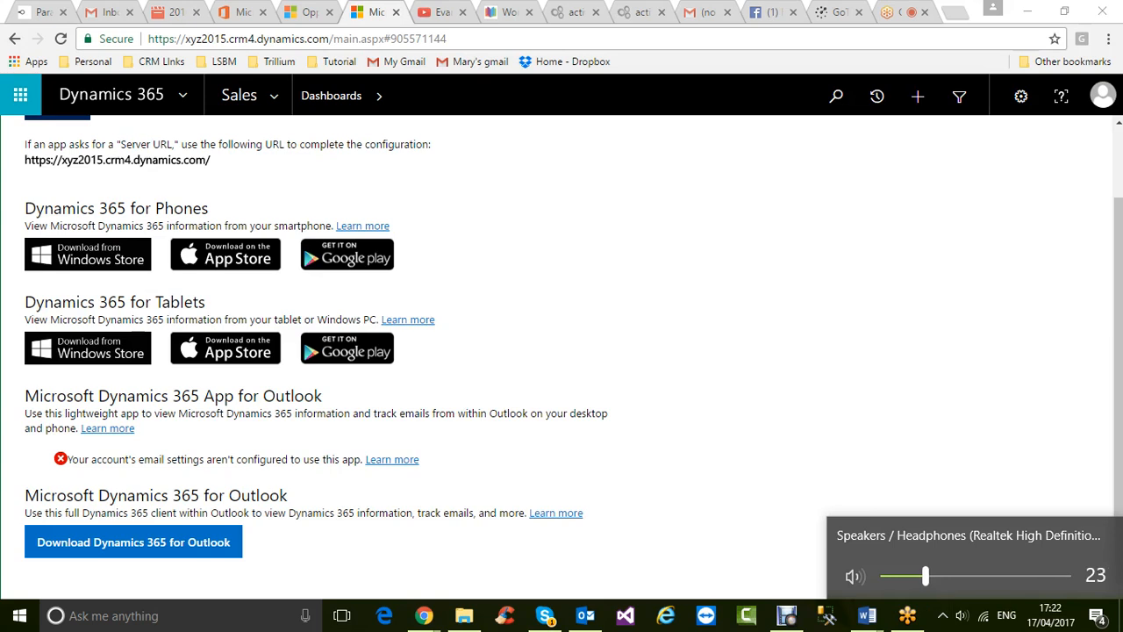
{"action": "scroll", "coordinate": [909, 576], "scroll_direction": "down", "scroll_amount": 2}
{"action": "scroll", "coordinate": [909, 575], "scroll_direction": "up", "scroll_amount": 2}
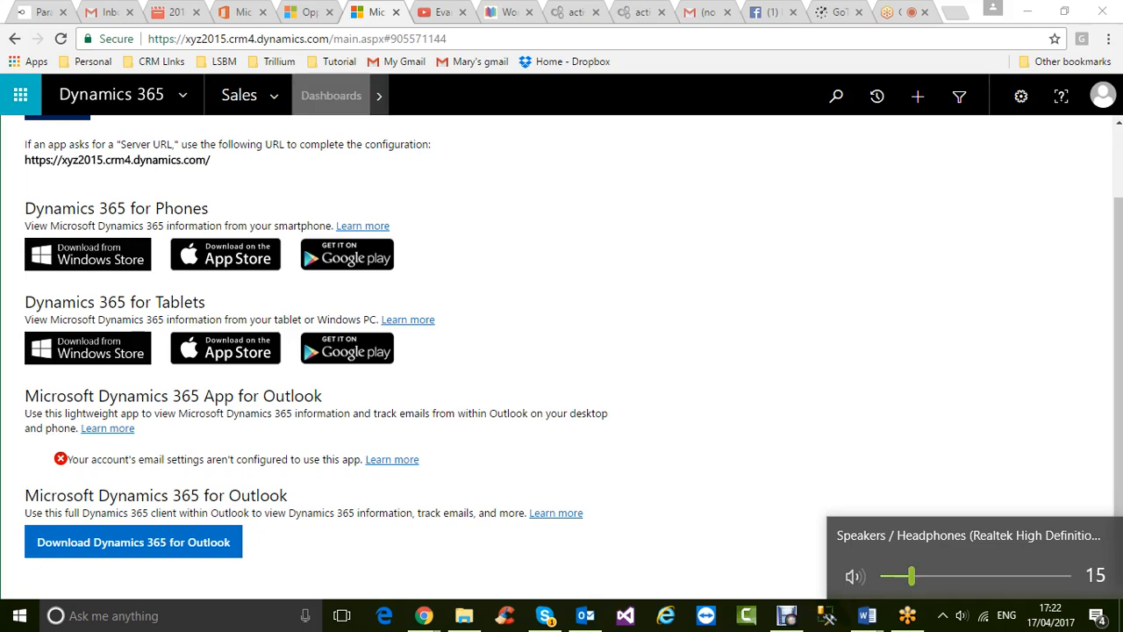
{"action": "left_click", "coordinate": [309, 12]}
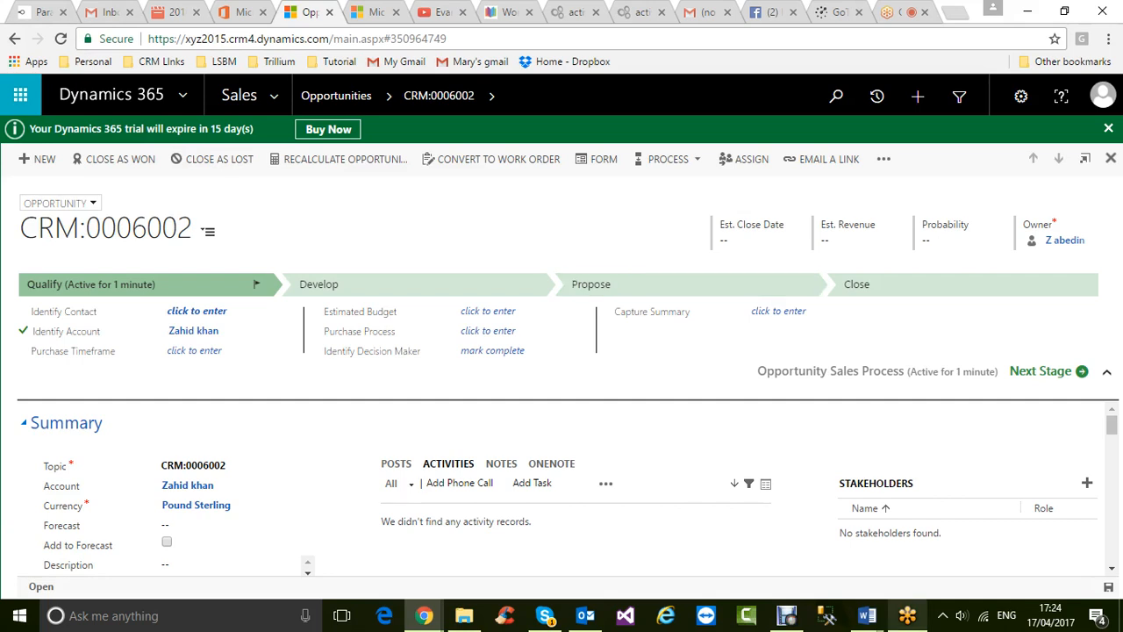
- Leave opportunity CRM:0006002 and bring the Debut Professional recorder to the front
{"action": "left_click", "coordinate": [907, 615]}
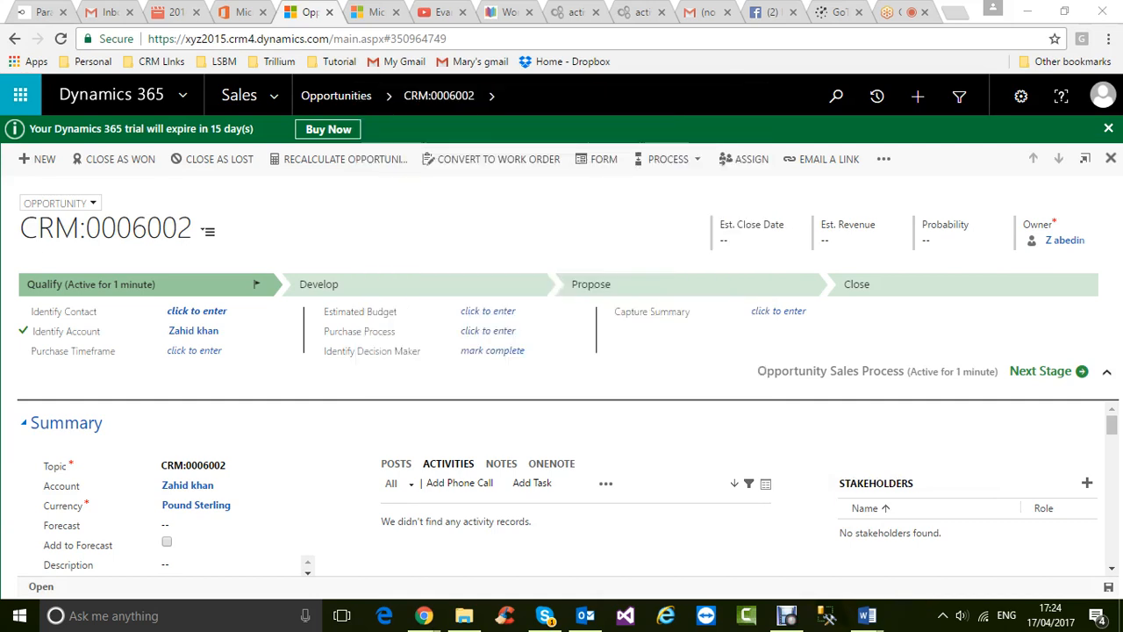
{"action": "left_click", "coordinate": [787, 615]}
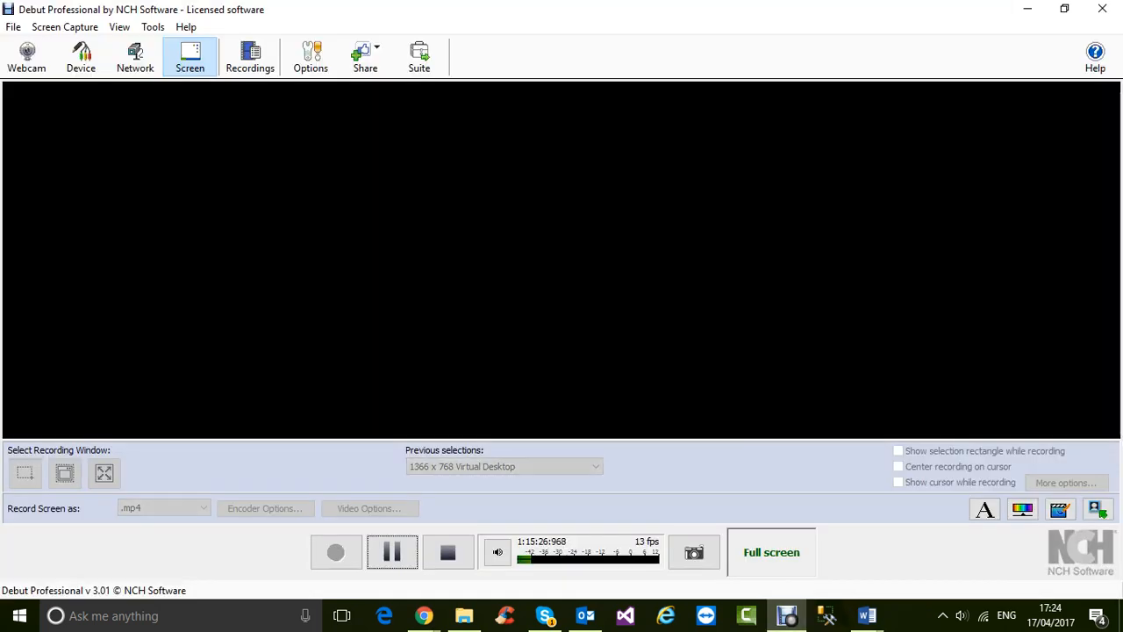